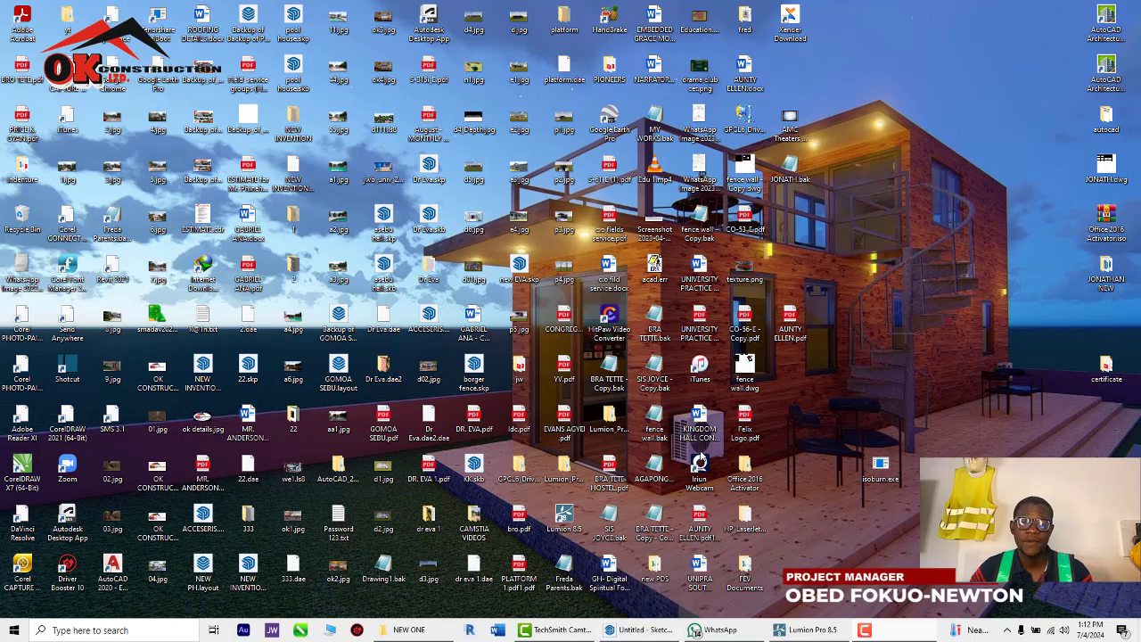
Switch to the untitled SketchUp Pro 2021 model and bring the axes origin with its two guide lines into view
mouse_move(636, 632)
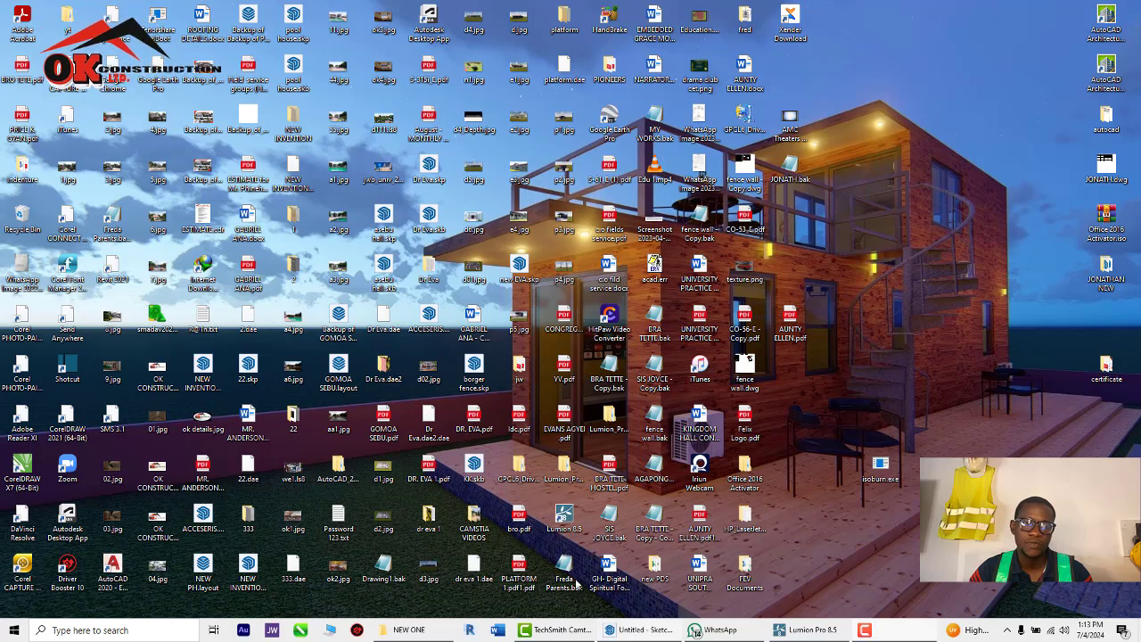
click(627, 631)
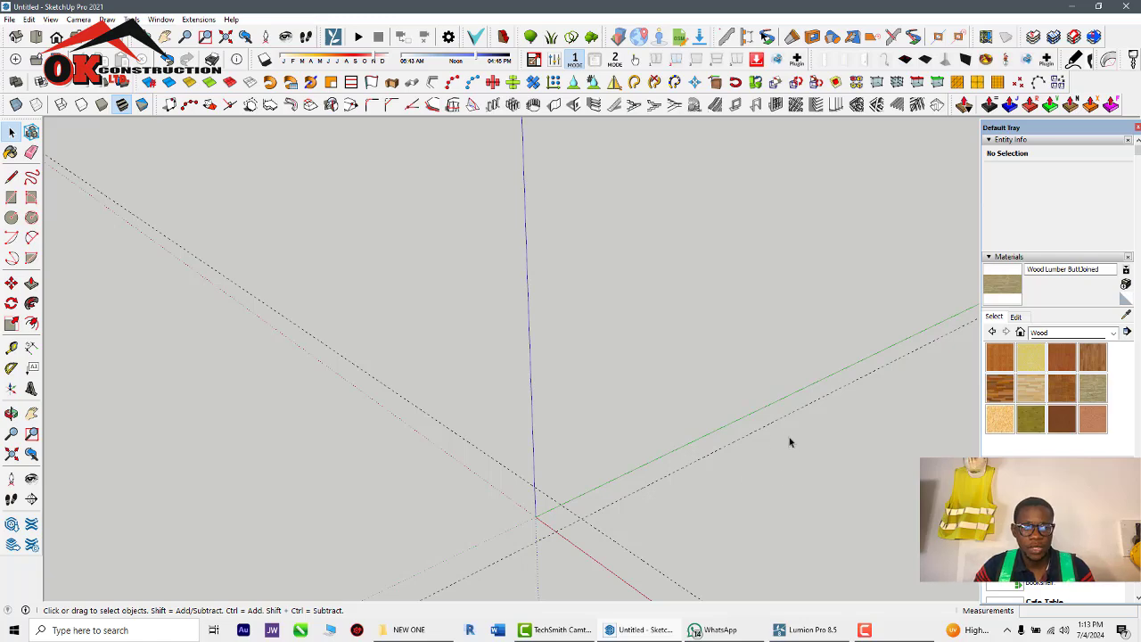
middle_drag(462, 434, 535, 533)
scroll(593, 364, down, 6)
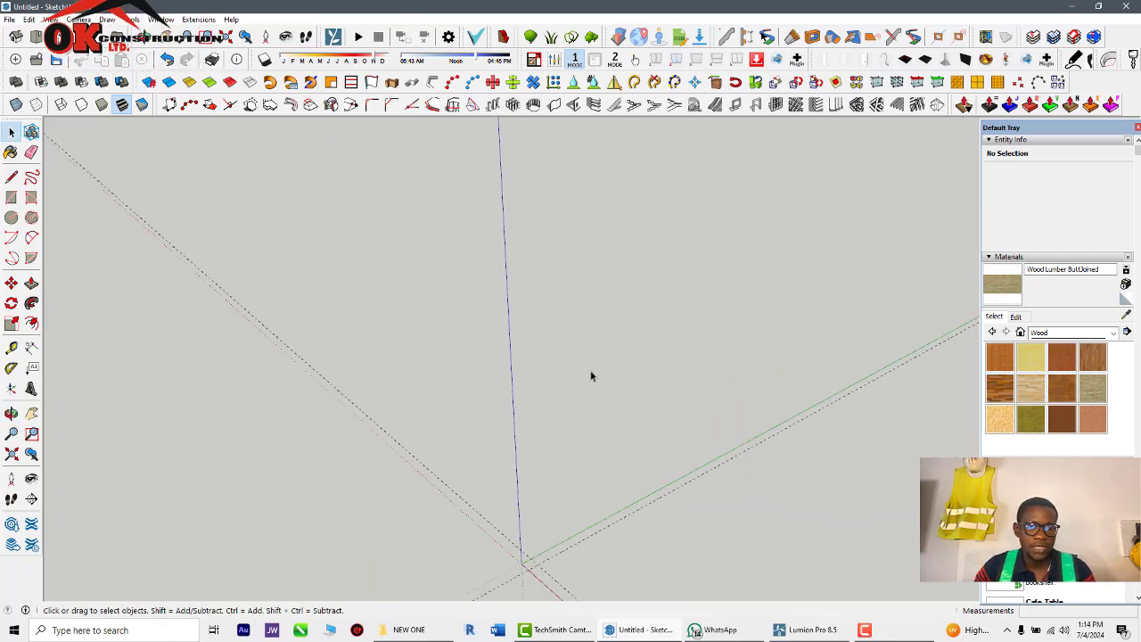
scroll(550, 517, up, 10)
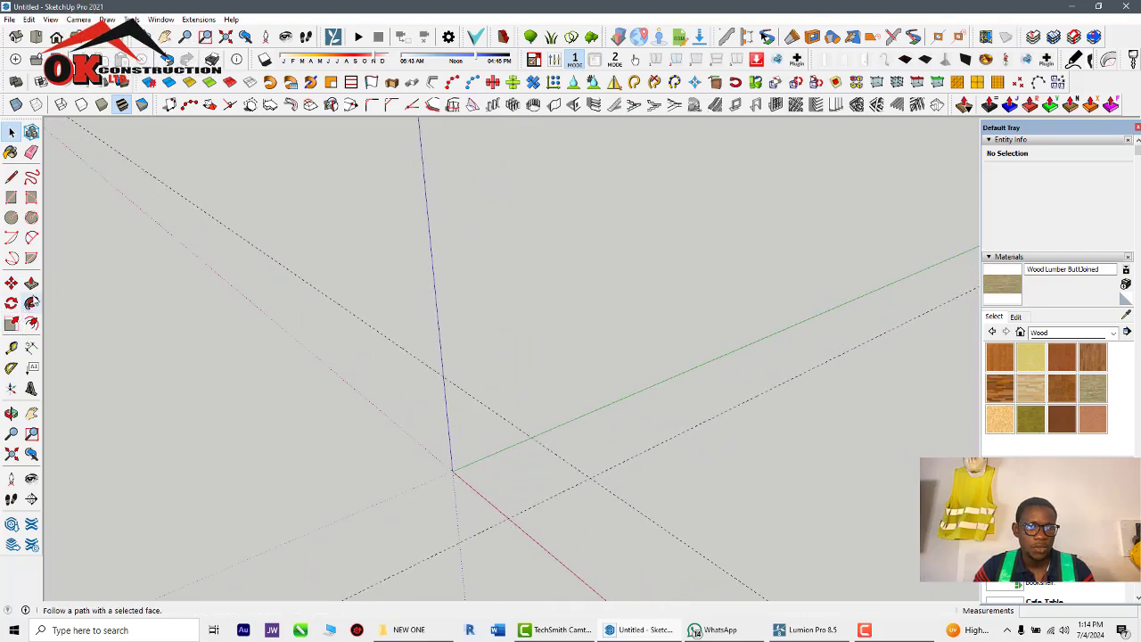
Measure the distances from the red and green axes to the two guide lines with the Tape Measure tool
click(12, 348)
click(489, 502)
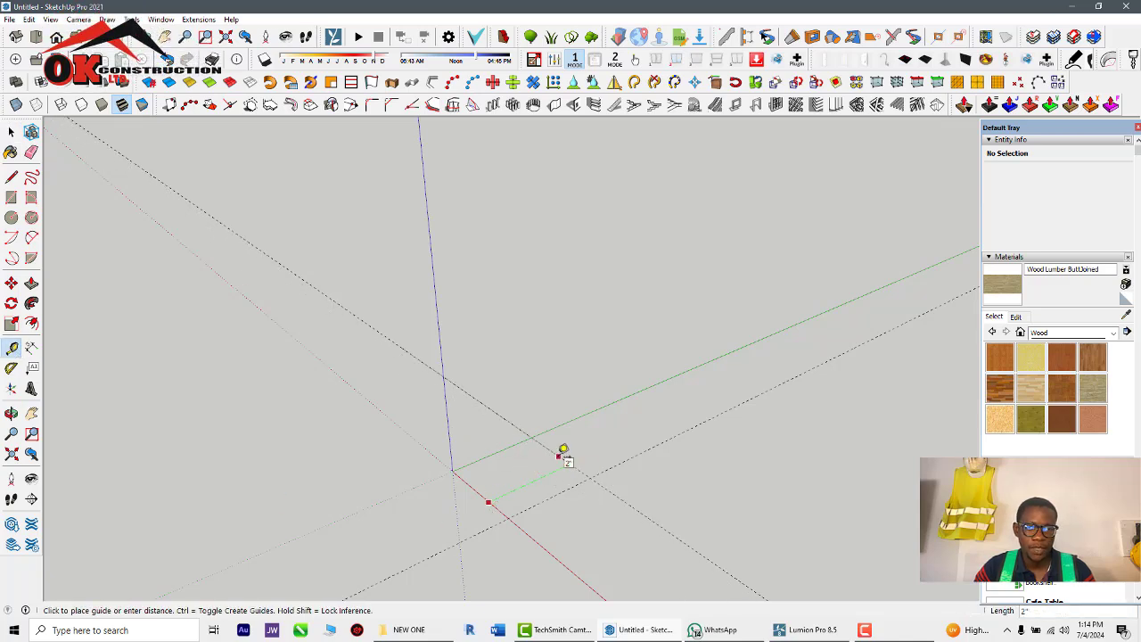
click(559, 457)
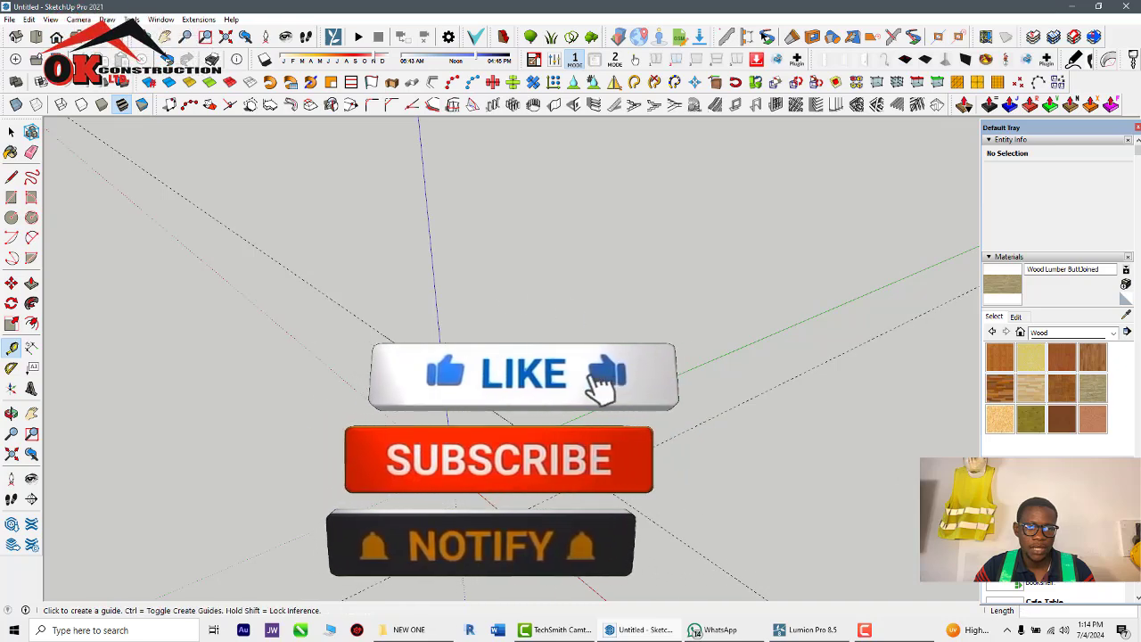
click(487, 458)
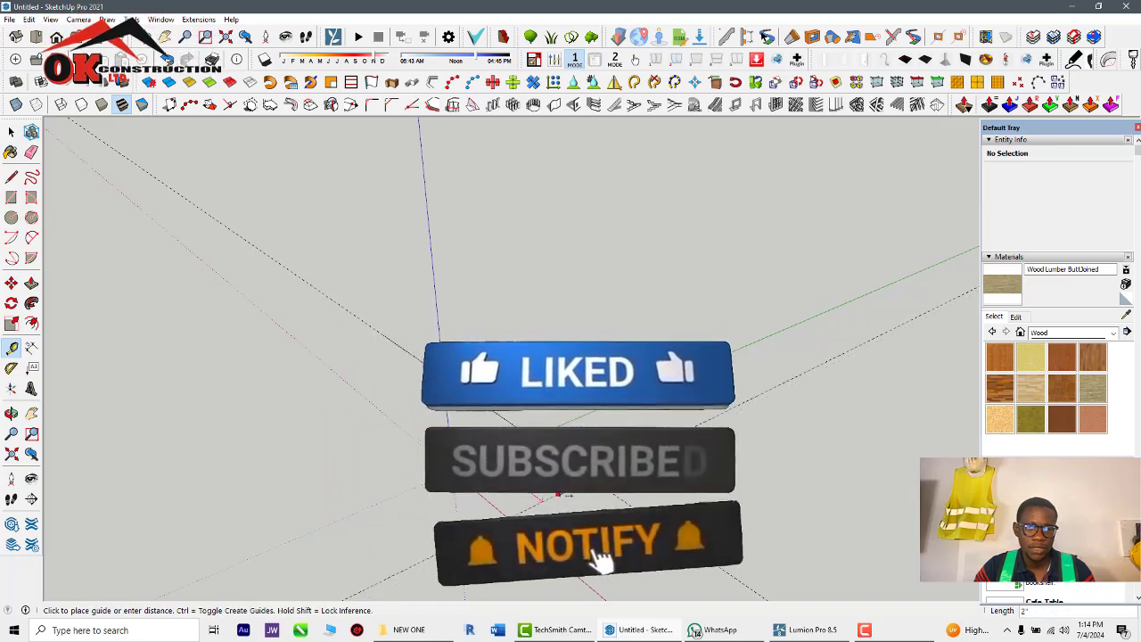
click(675, 586)
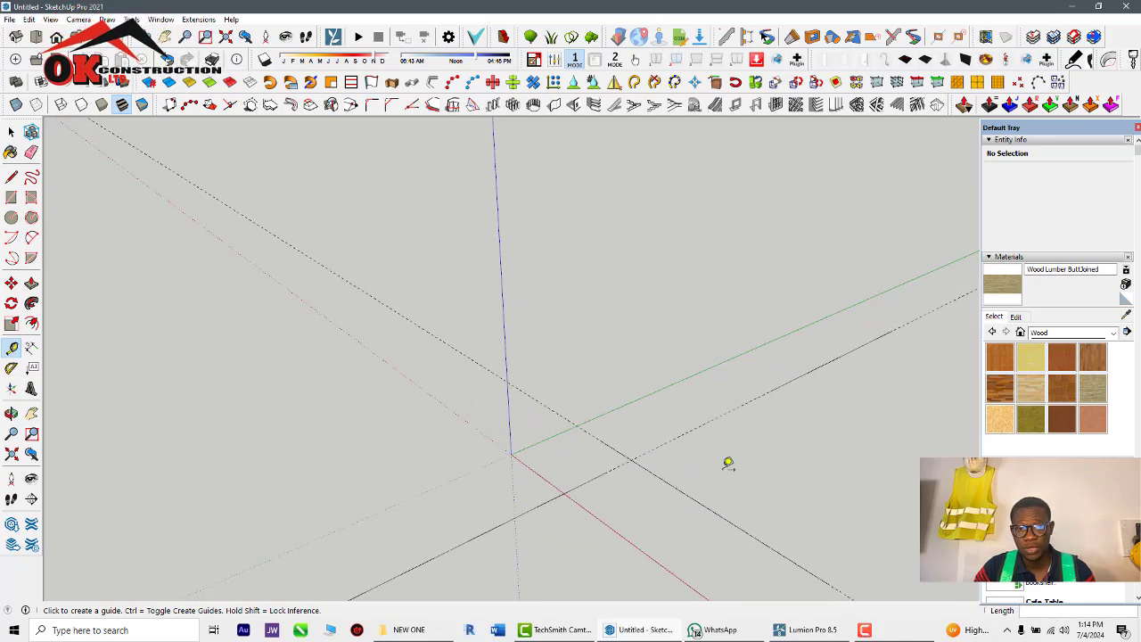
key(space)
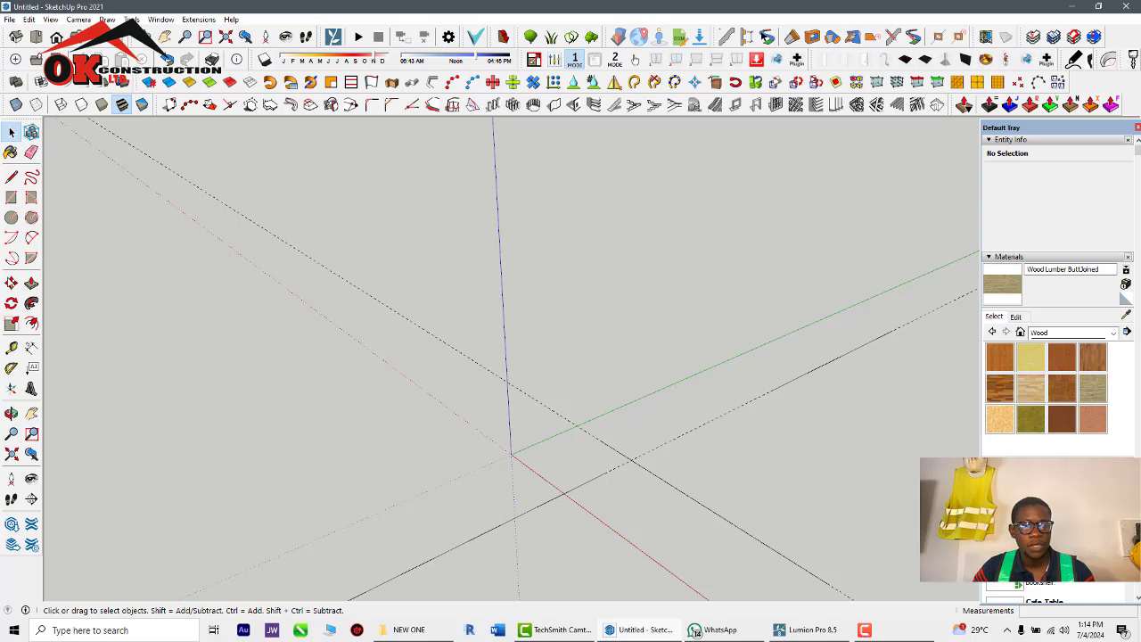
Draw a rectangle on the ground plane between the axes origin and the intersection of the two guide lines
click(11, 197)
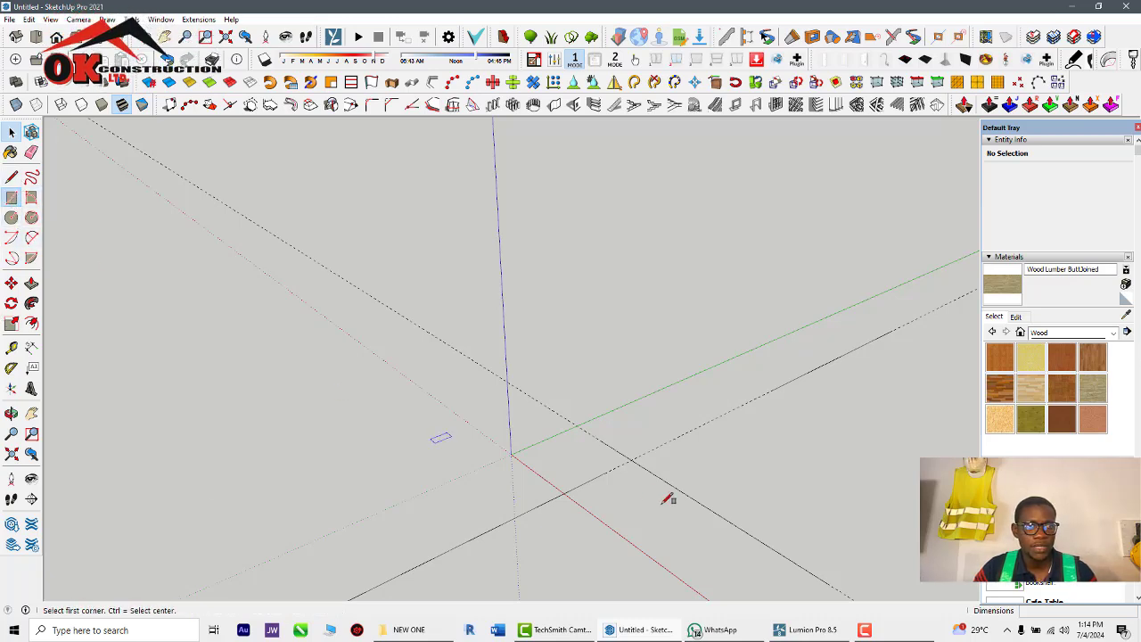
click(633, 460)
scroll(460, 426, down, 1)
middle_drag(506, 525, 690, 484)
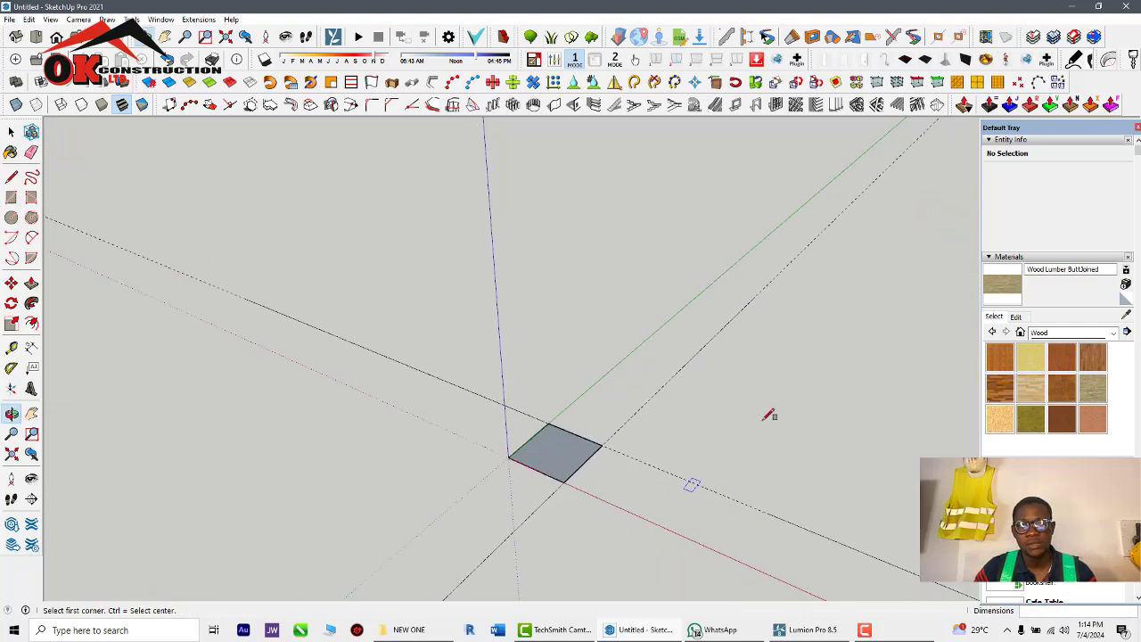
scroll(767, 416, up, 1)
key(space)
scroll(453, 461, up, 3)
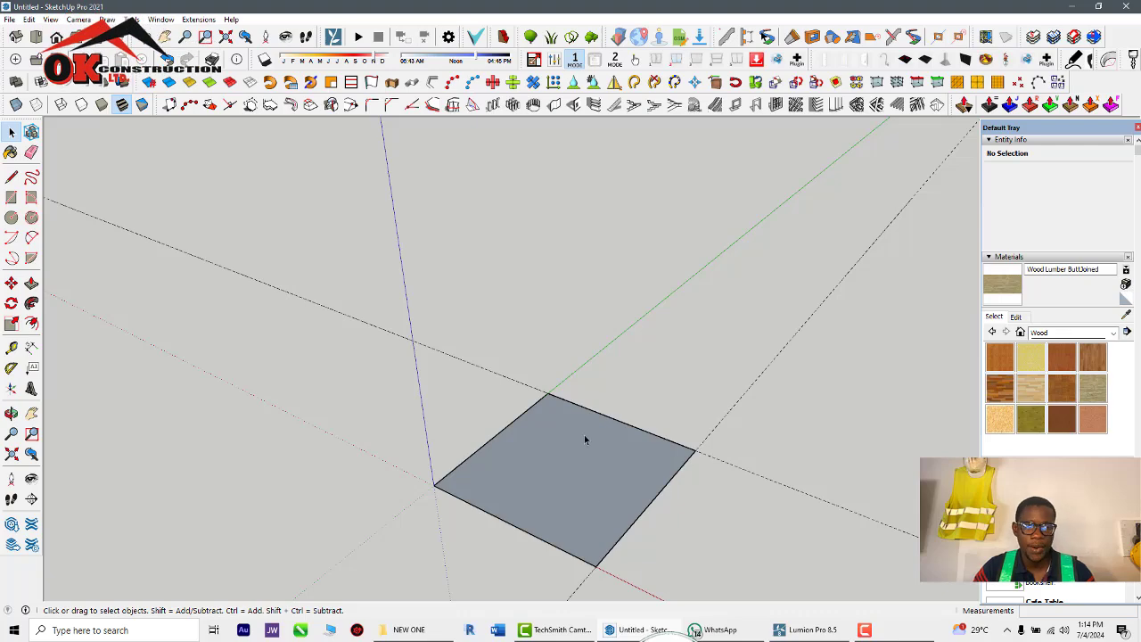
scroll(495, 455, down, 1)
scroll(508, 490, up, 3)
middle_drag(587, 496, 524, 455)
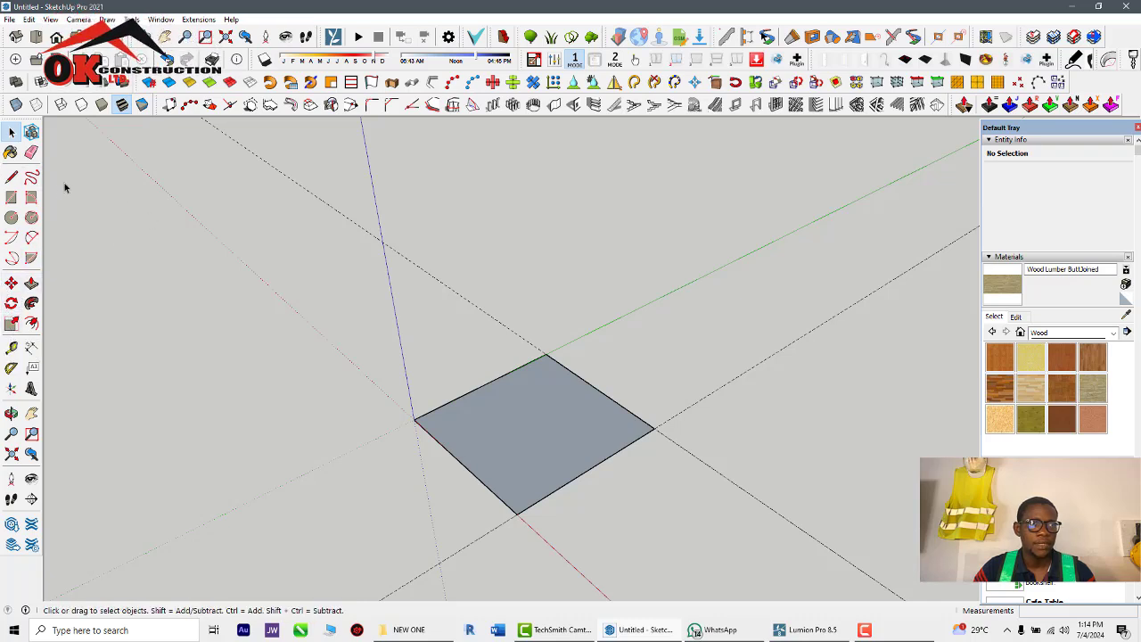
Paint the rectangle's face with the Wood Lumber ButtJoined material from the Wood collection
click(1113, 334)
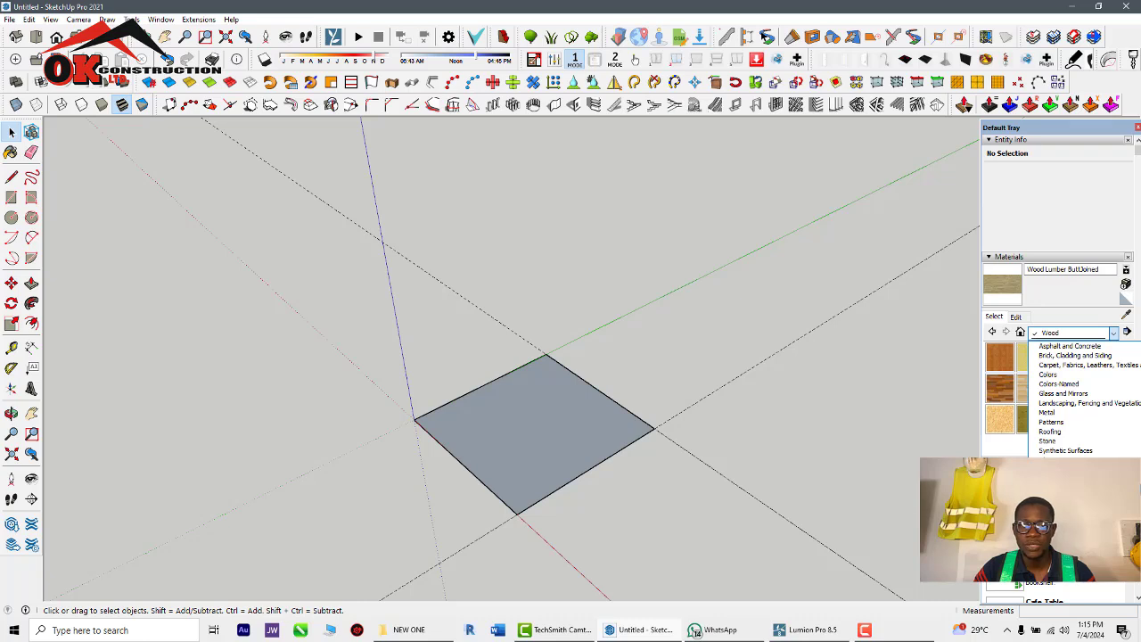
click(985, 448)
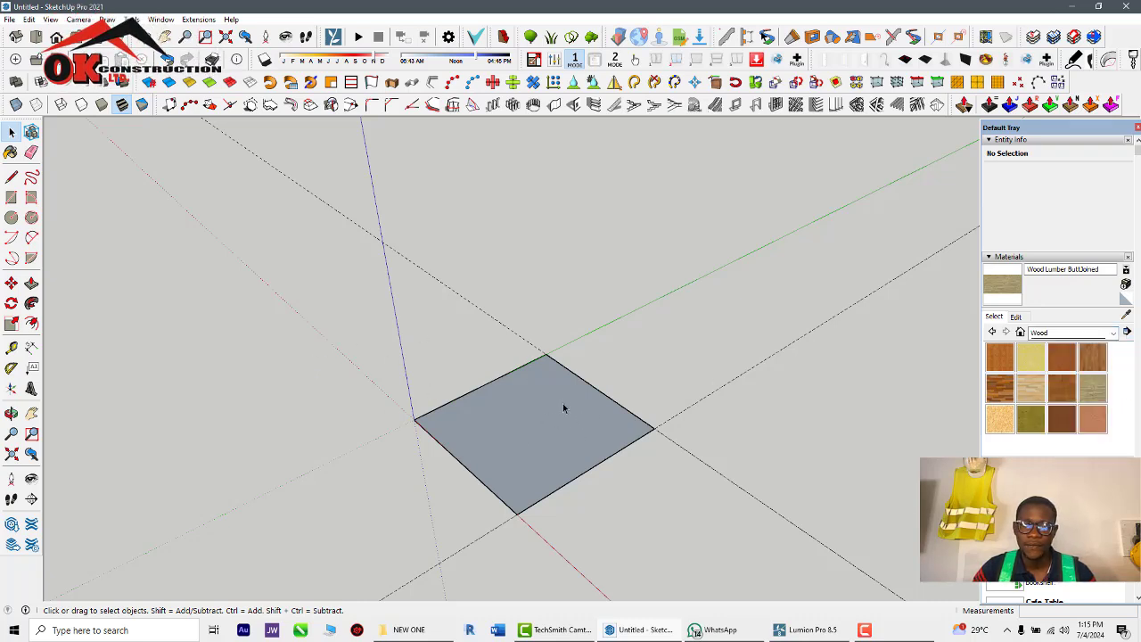
click(1095, 394)
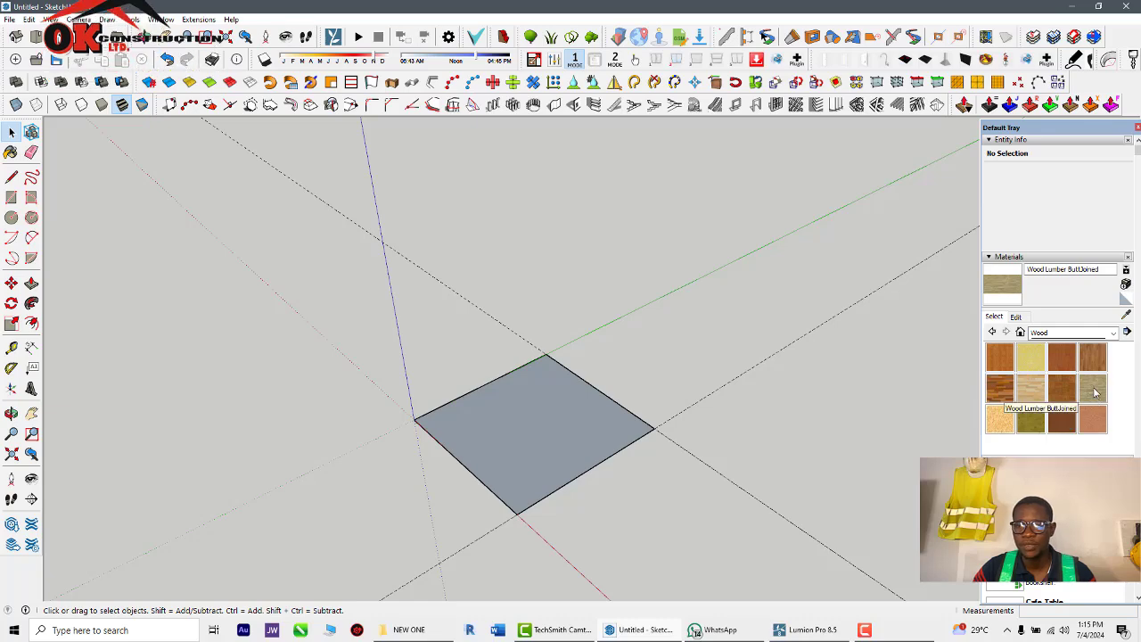
click(509, 424)
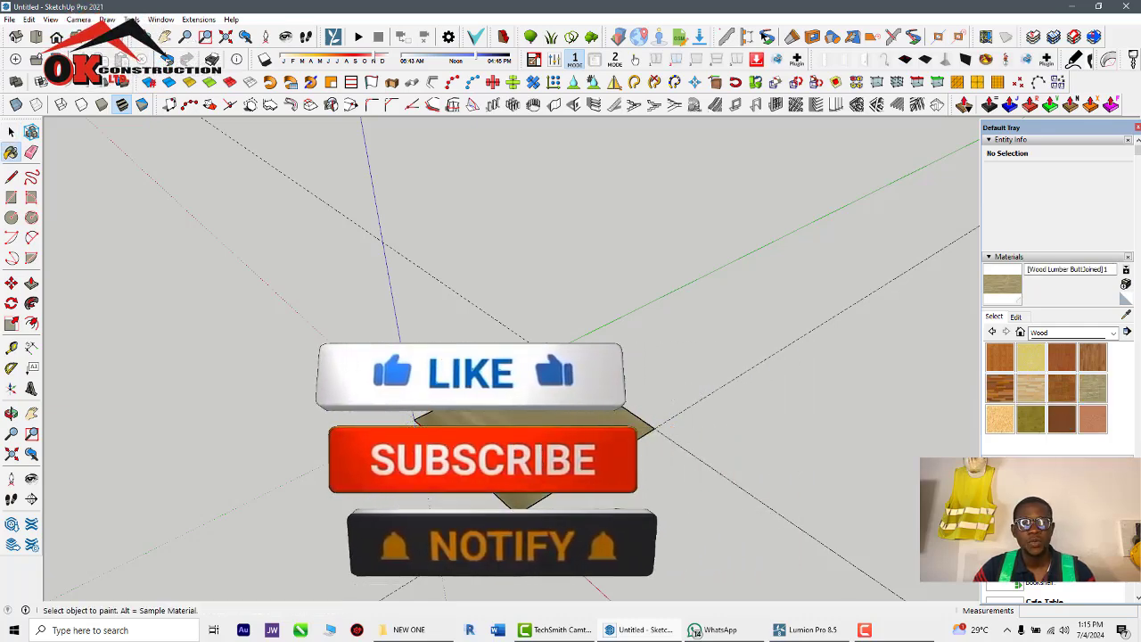
middle_drag(517, 441, 580, 462)
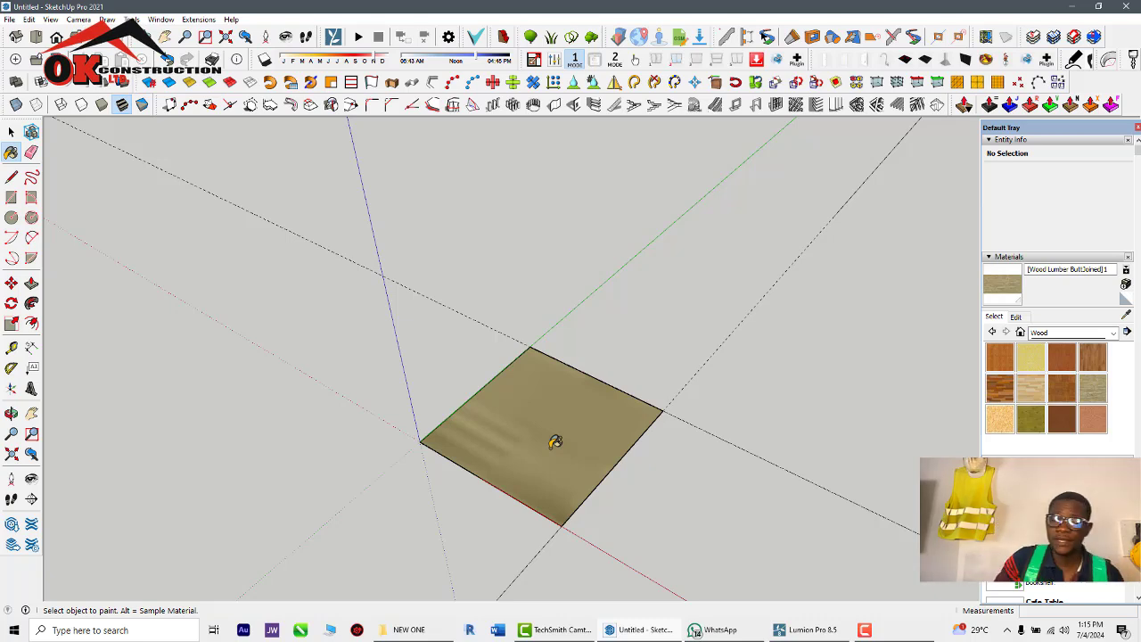
Check the color and texture settings of the applied wood material, and return to selecting objects
click(1017, 317)
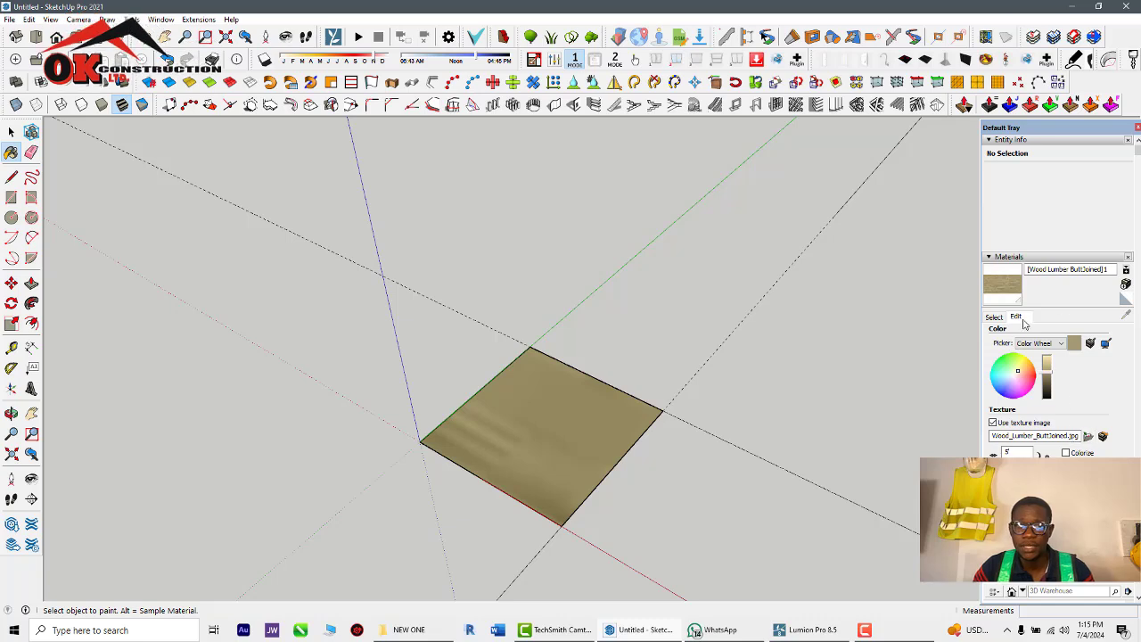
click(994, 317)
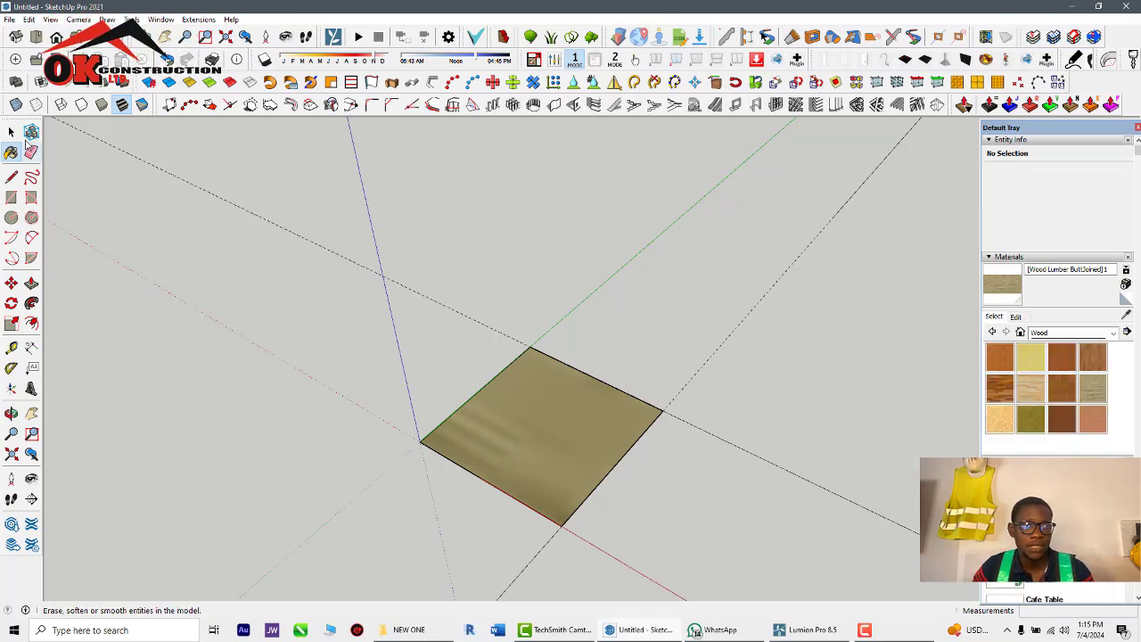
click(11, 133)
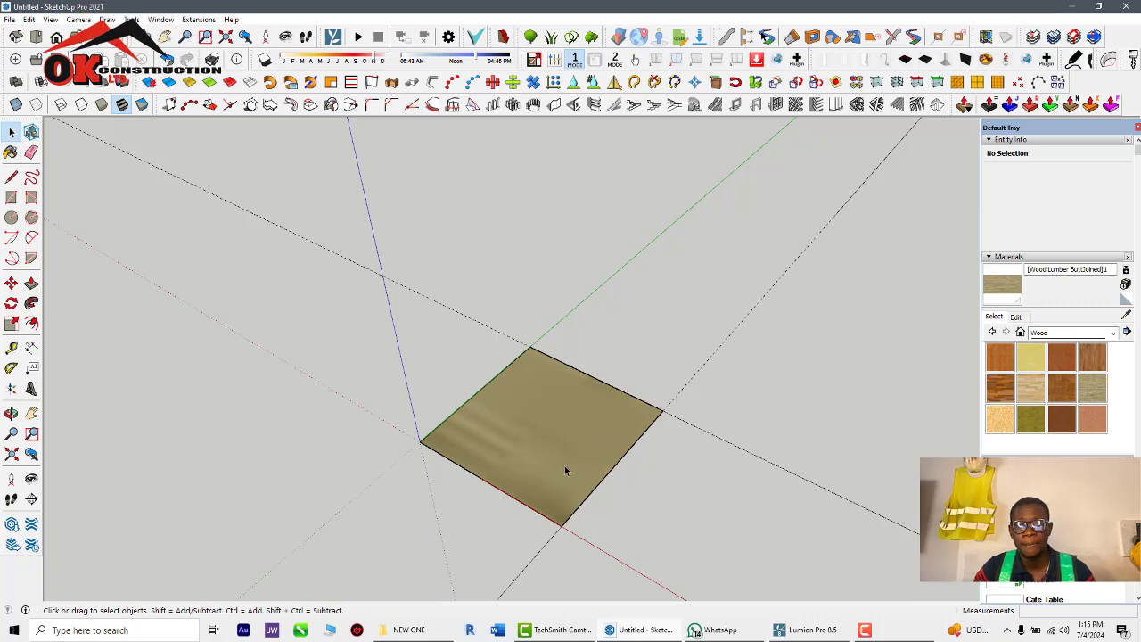
scroll(564, 471, up, 1)
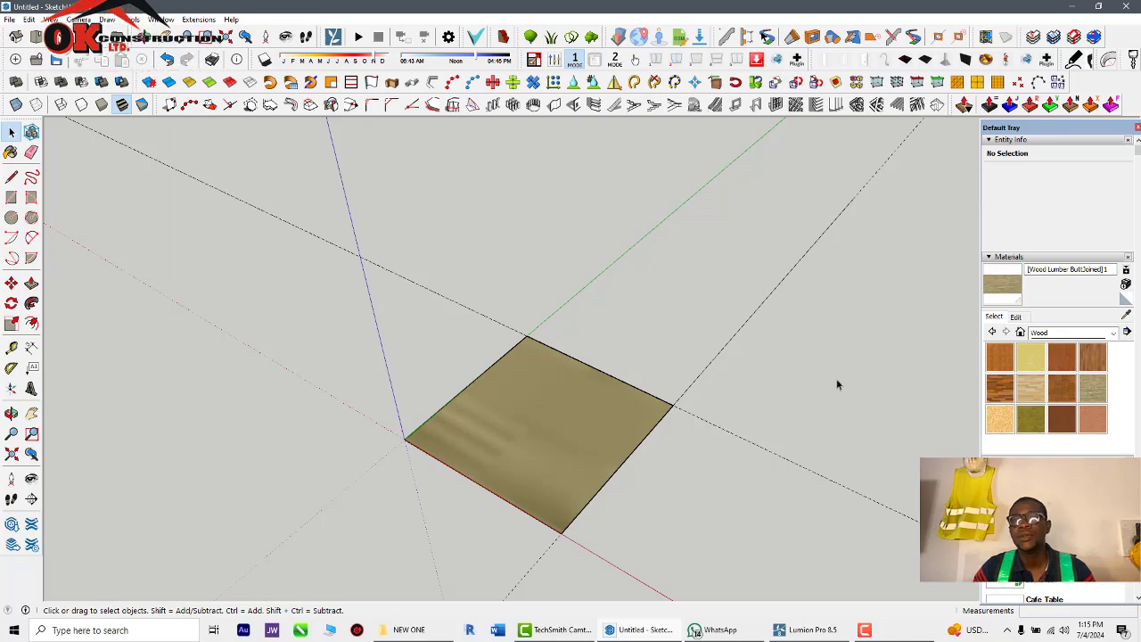
scroll(632, 378, down, 1)
scroll(632, 378, down, 3)
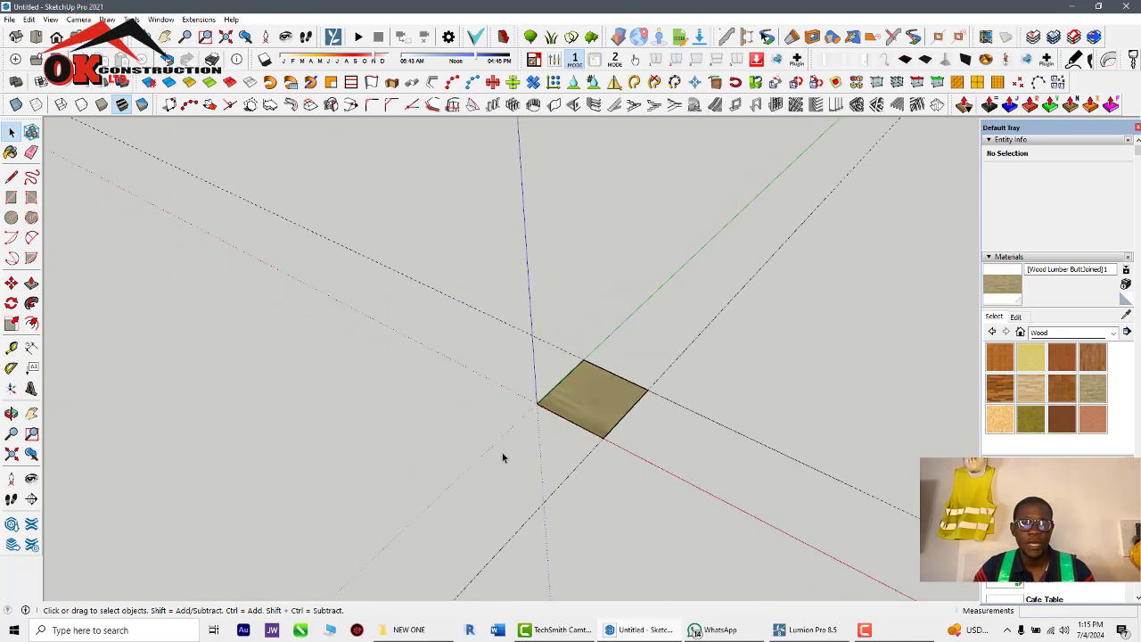
middle_drag(544, 473, 680, 448)
scroll(323, 421, down, 2)
middle_drag(563, 495, 410, 469)
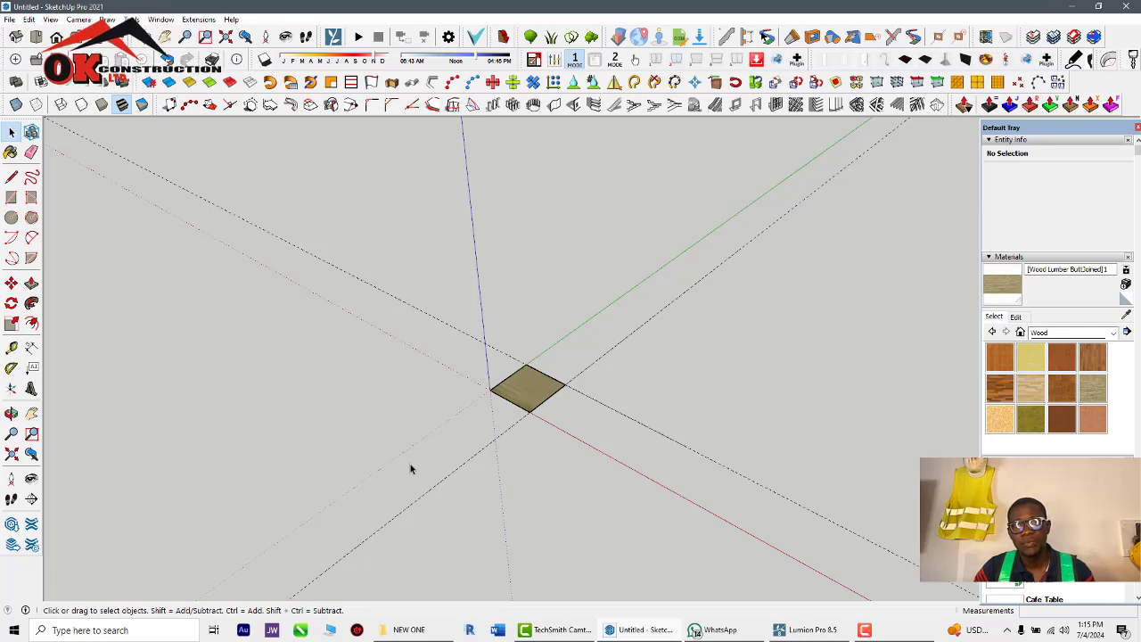
scroll(410, 470, up, 1)
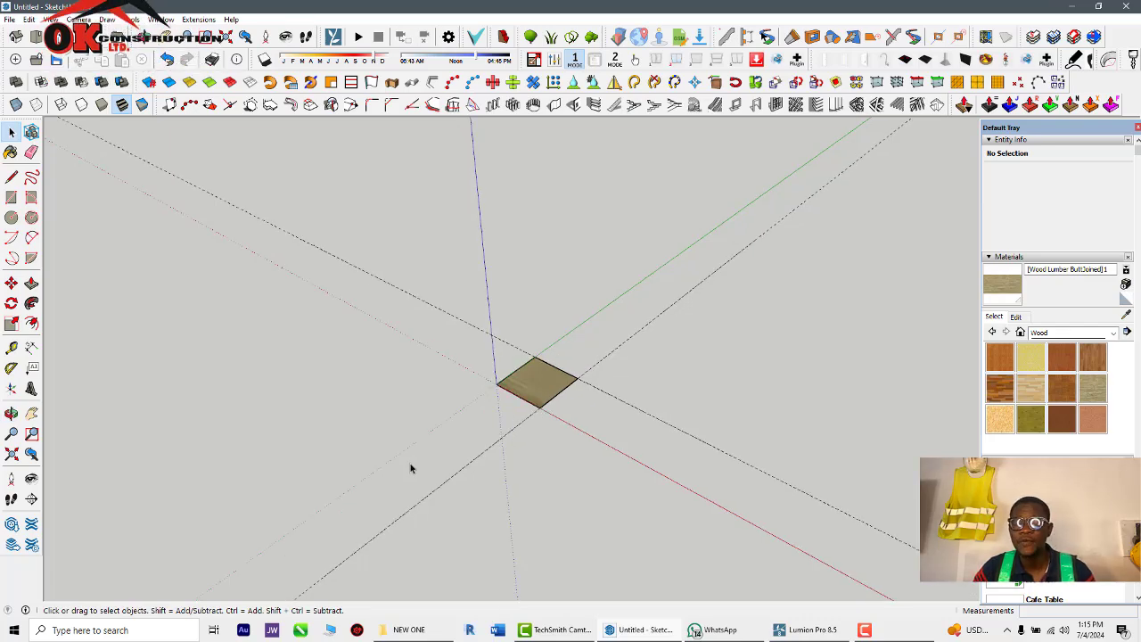
scroll(430, 443, down, 3)
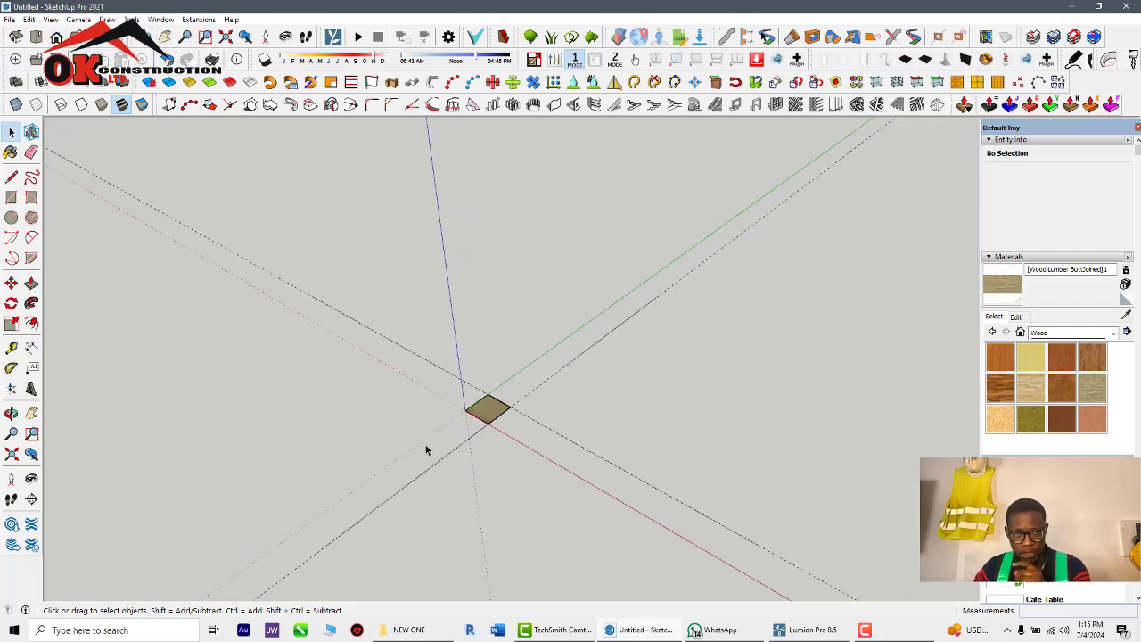
scroll(503, 422, down, 1)
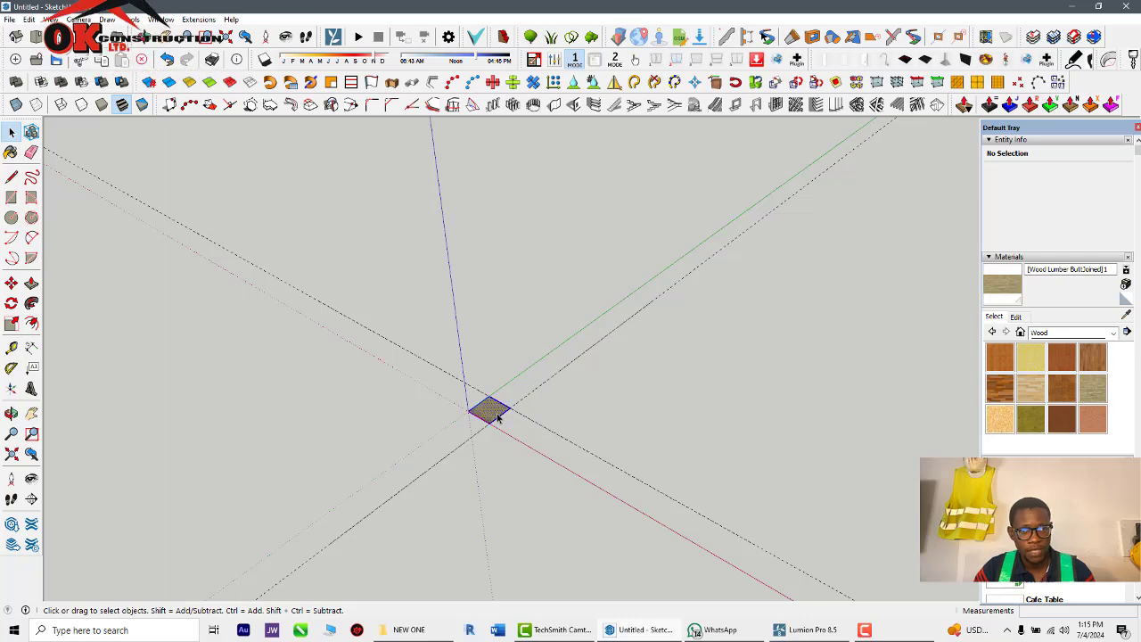
Make the painted face and its edges a component with the definition "table" and the description "dinning table"
double_click(496, 412)
right_click(497, 416)
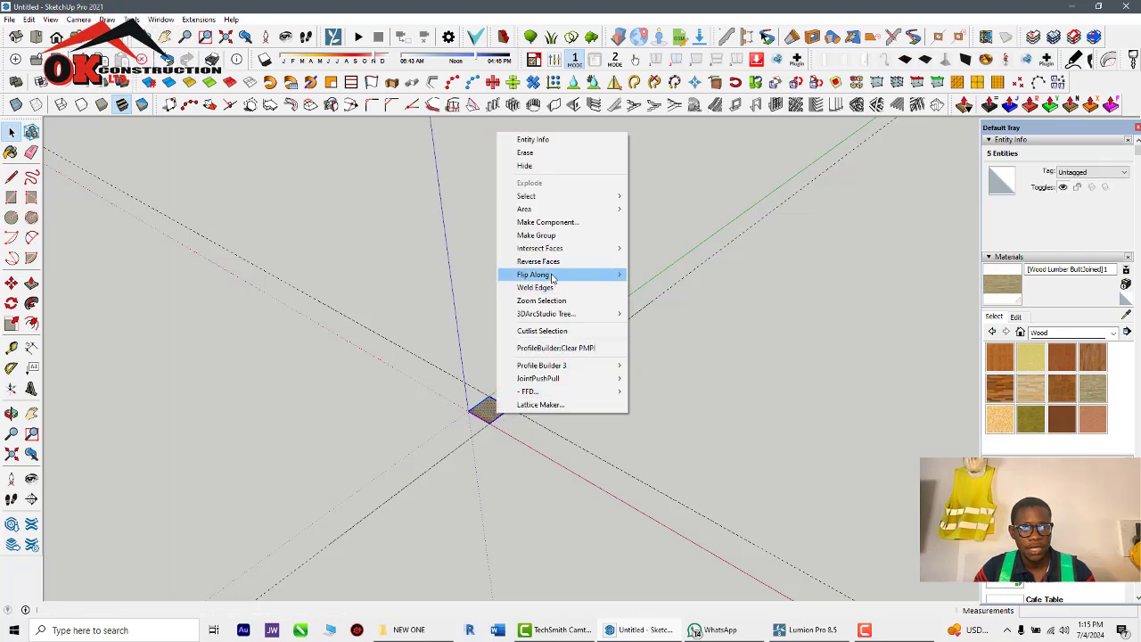
click(552, 224)
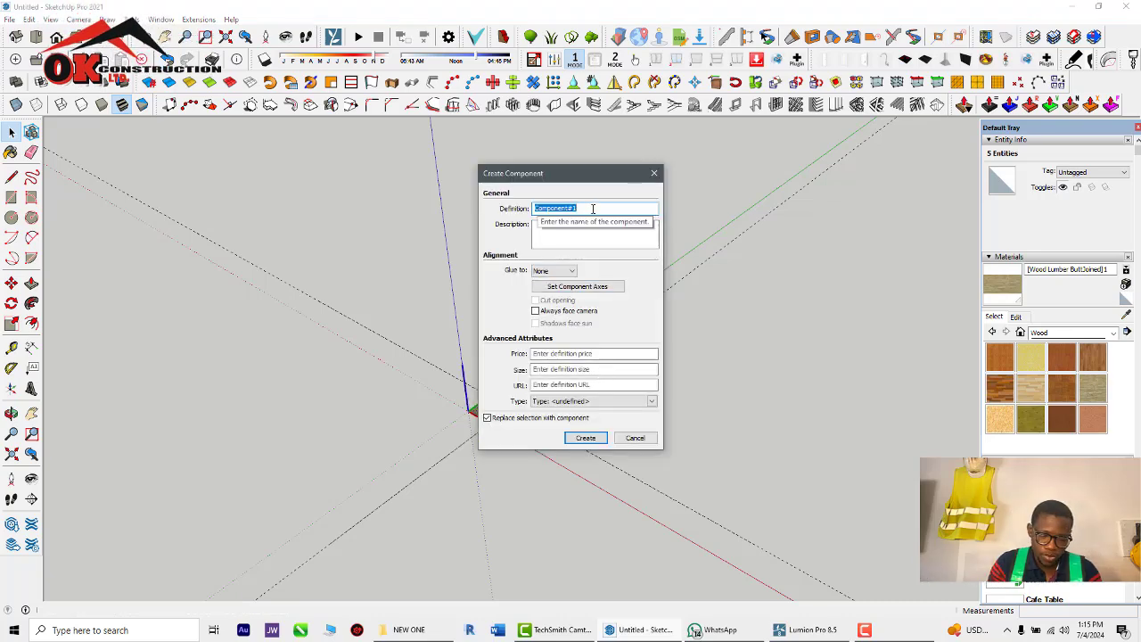
text(tabe)
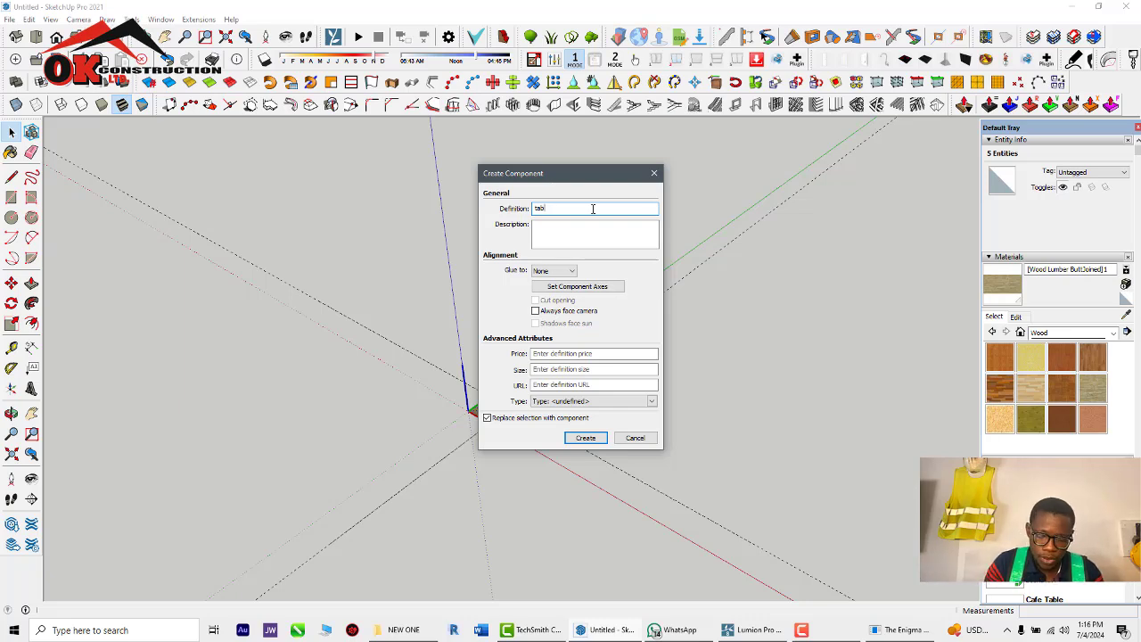
key(BackSpace)
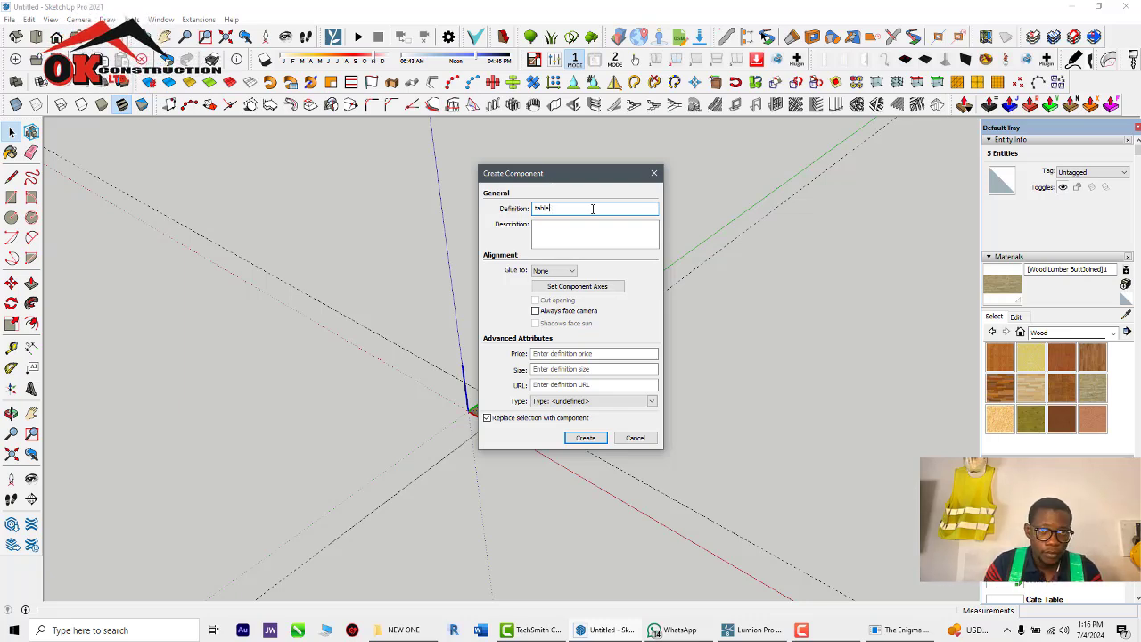
click(573, 234)
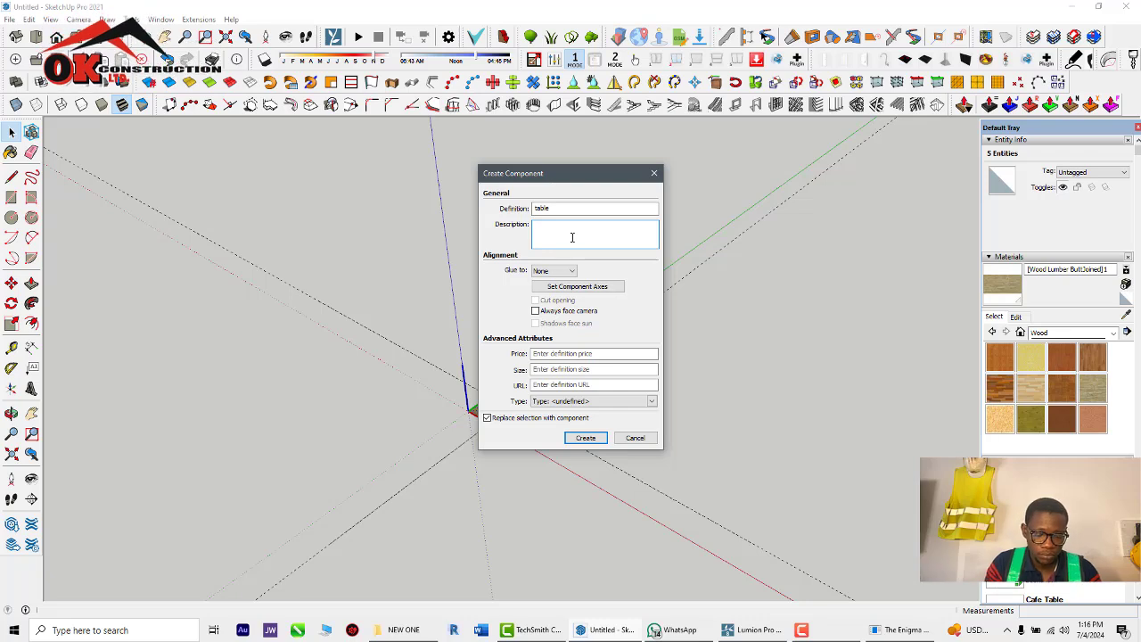
text(dinning)
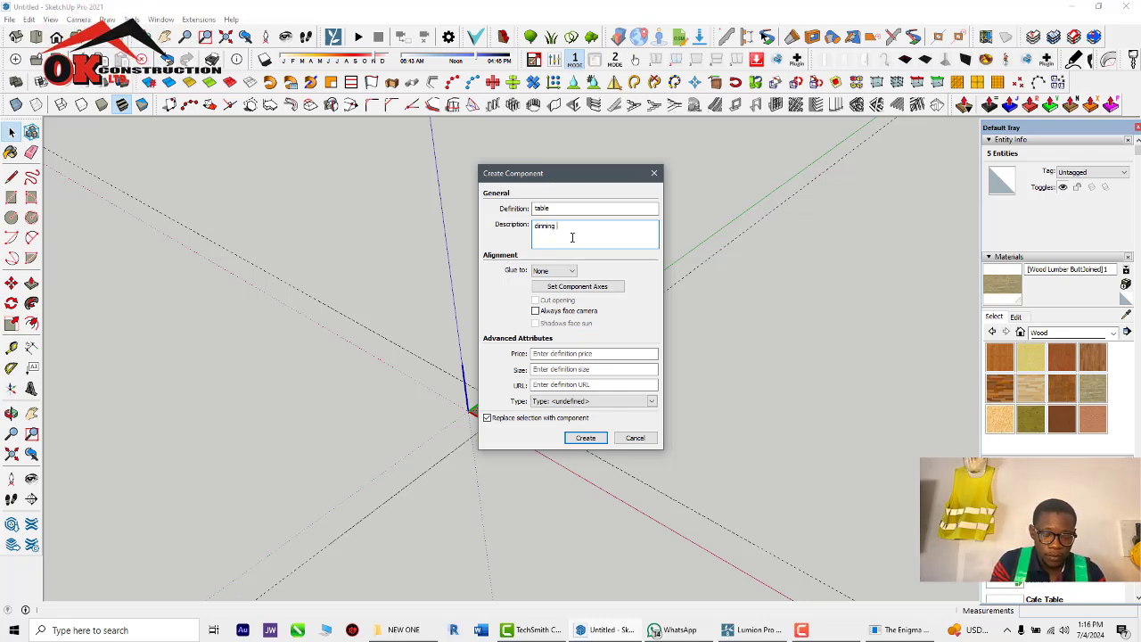
text( table)
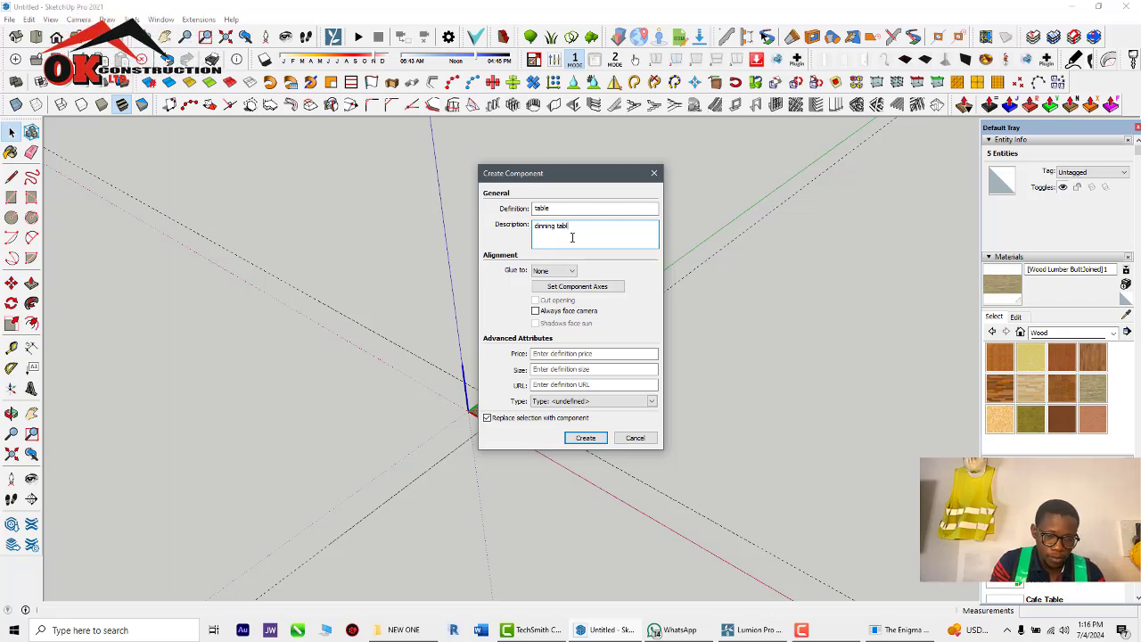
click(583, 437)
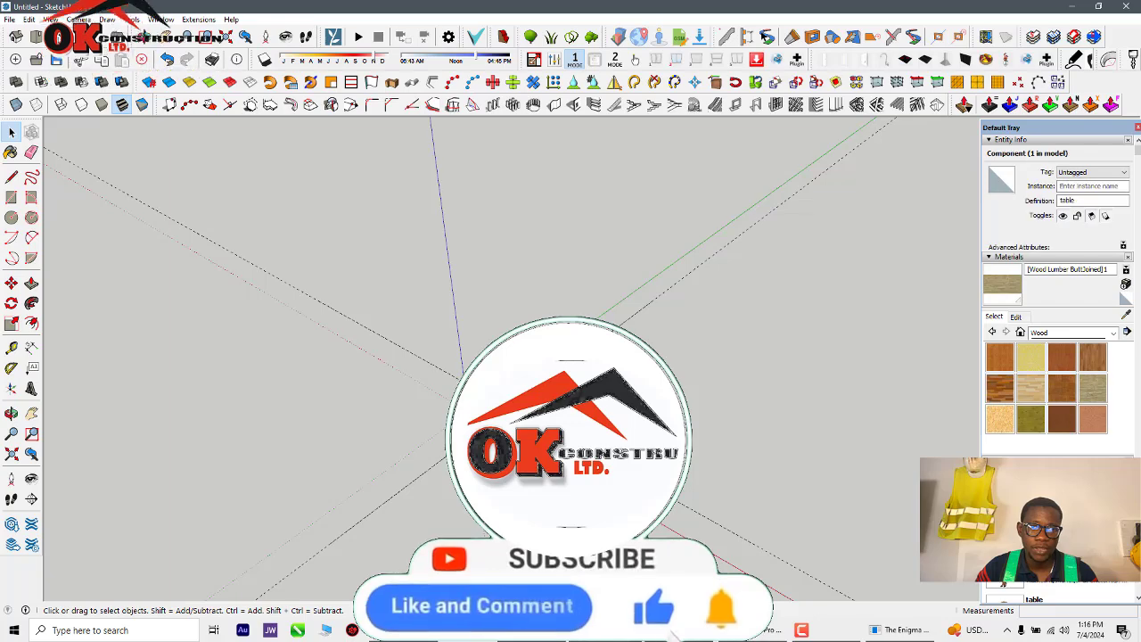
Extrude the wood-textured face inside the table component 4' upward to form a leg, and leave the component
key(ctrl+t)
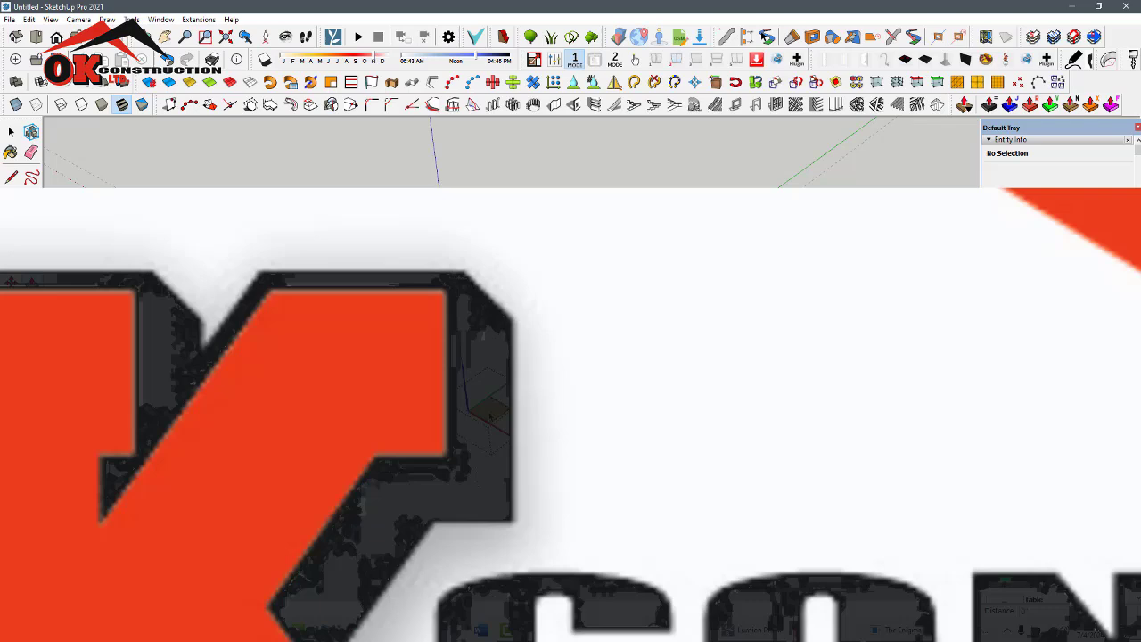
click(490, 416)
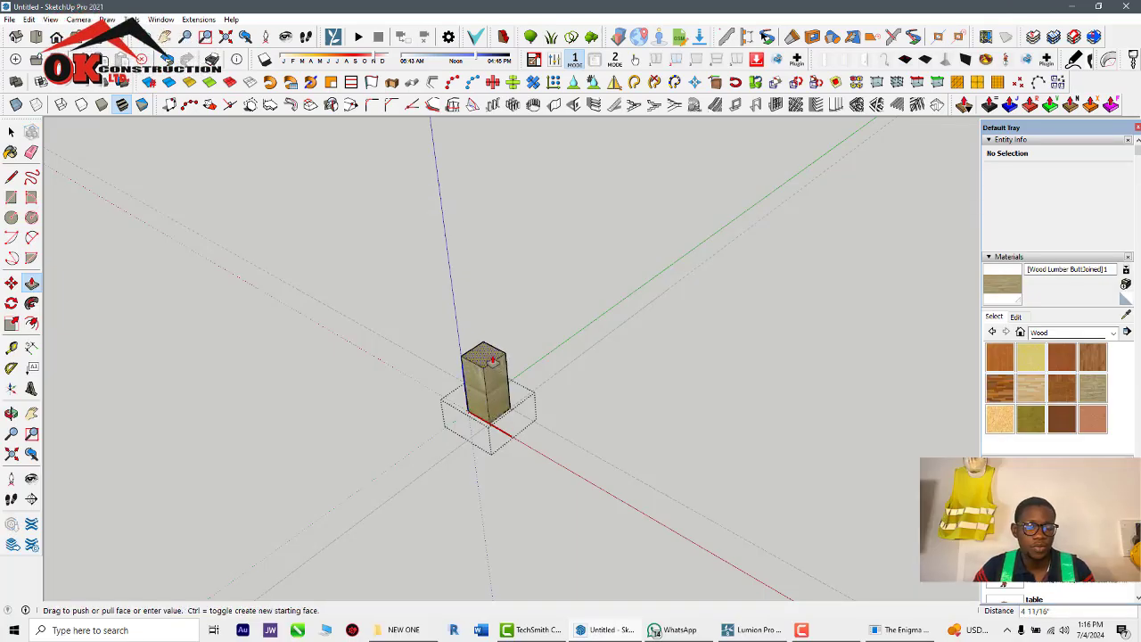
key(Escape)
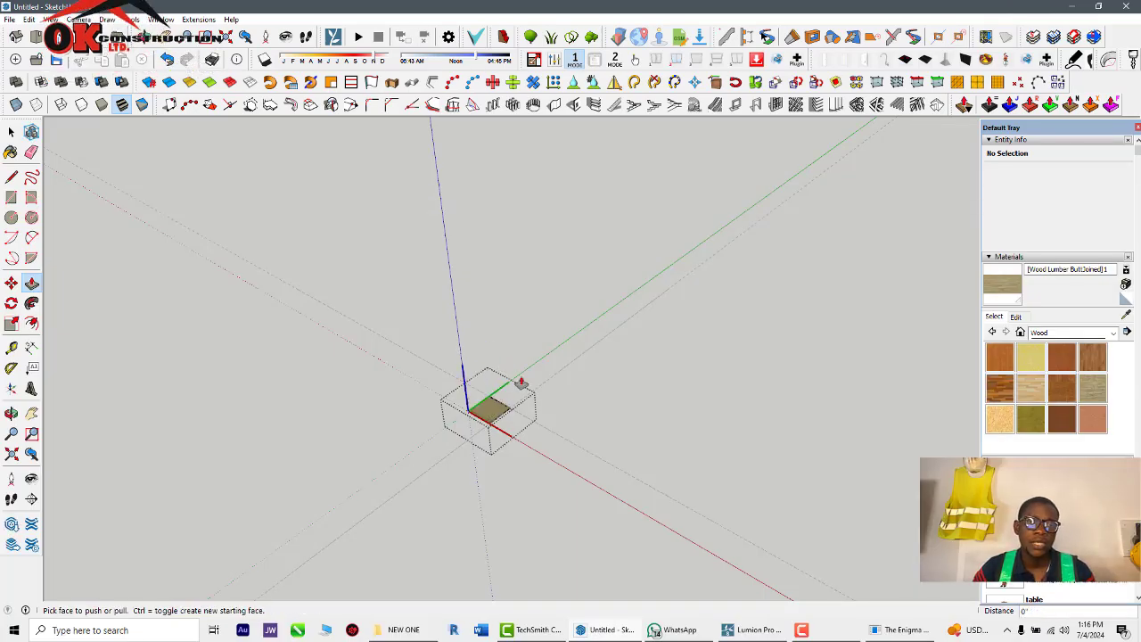
scroll(490, 410, up, 4)
click(491, 422)
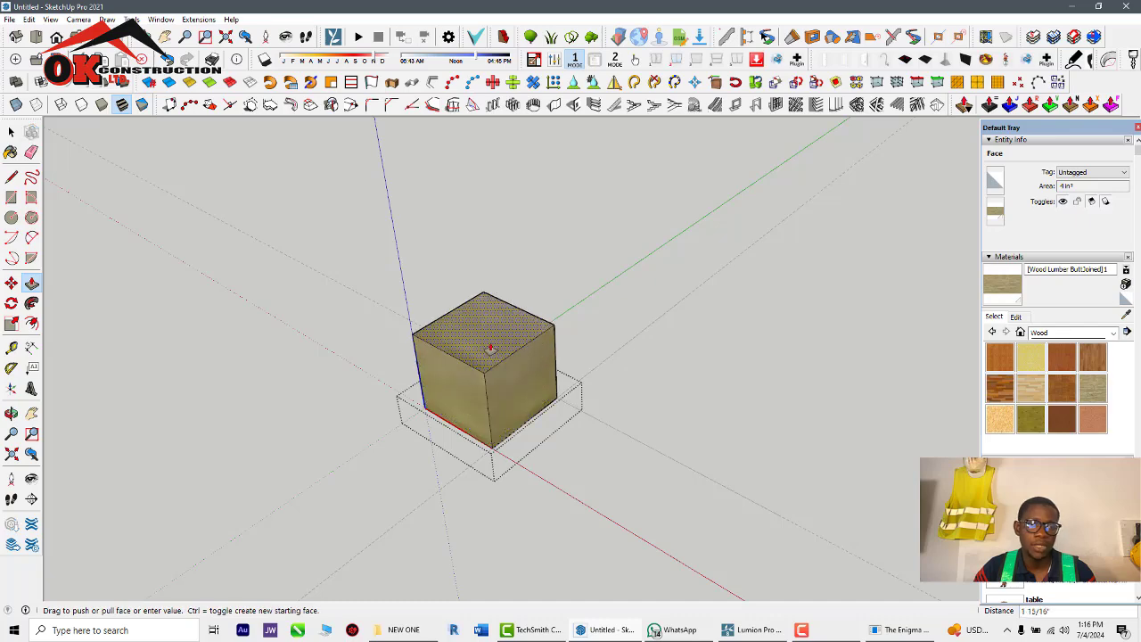
scroll(463, 383, down, 4)
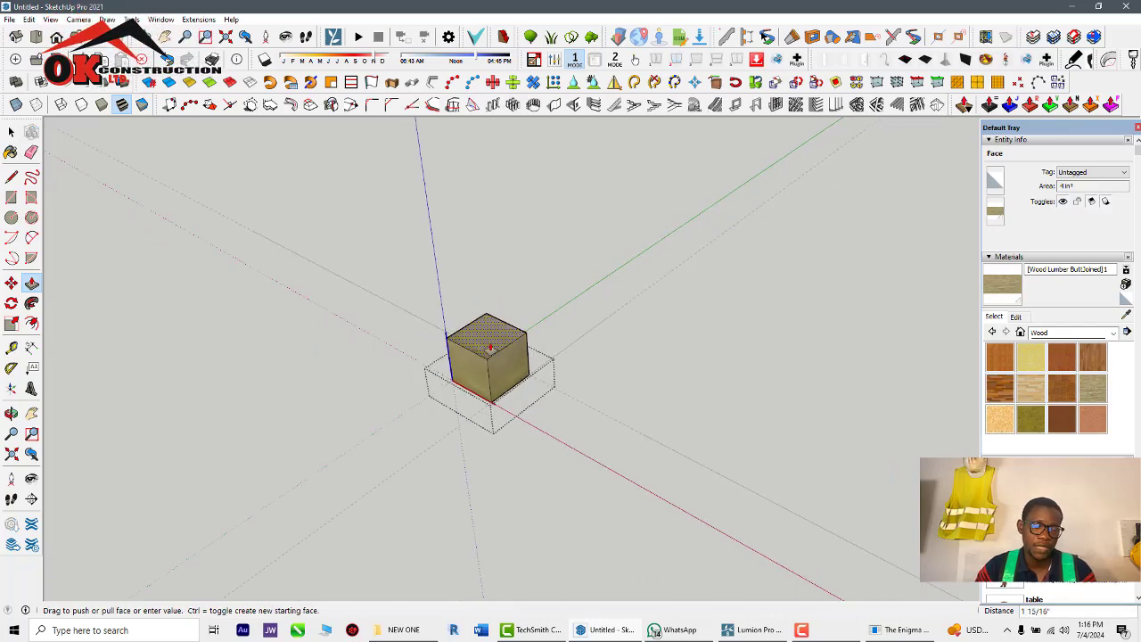
scroll(484, 284, down, 1)
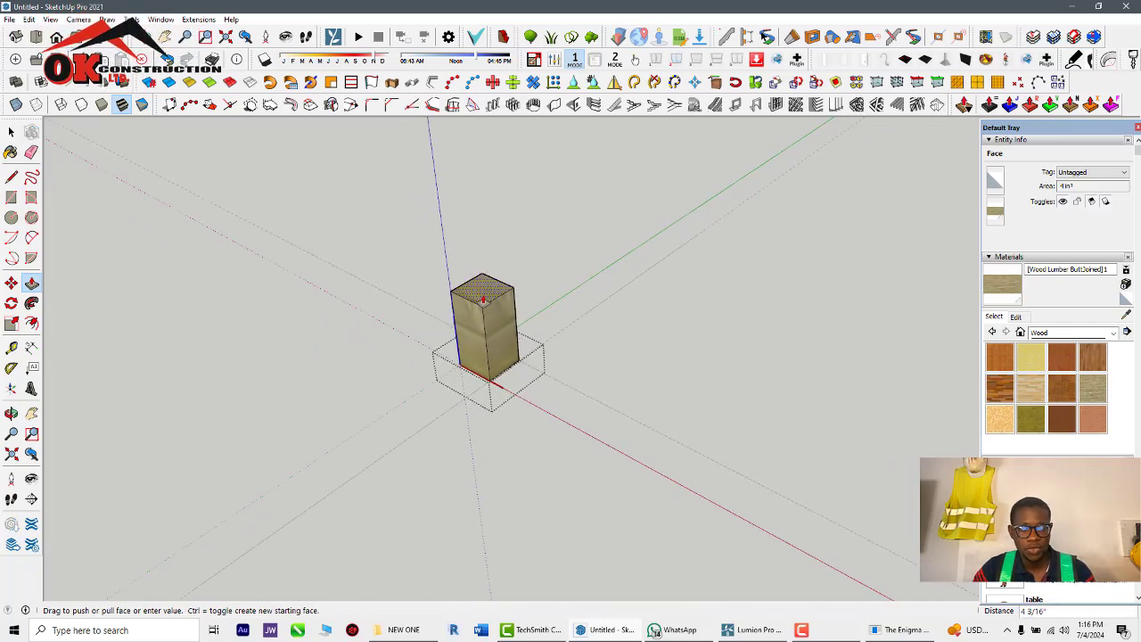
text(4)
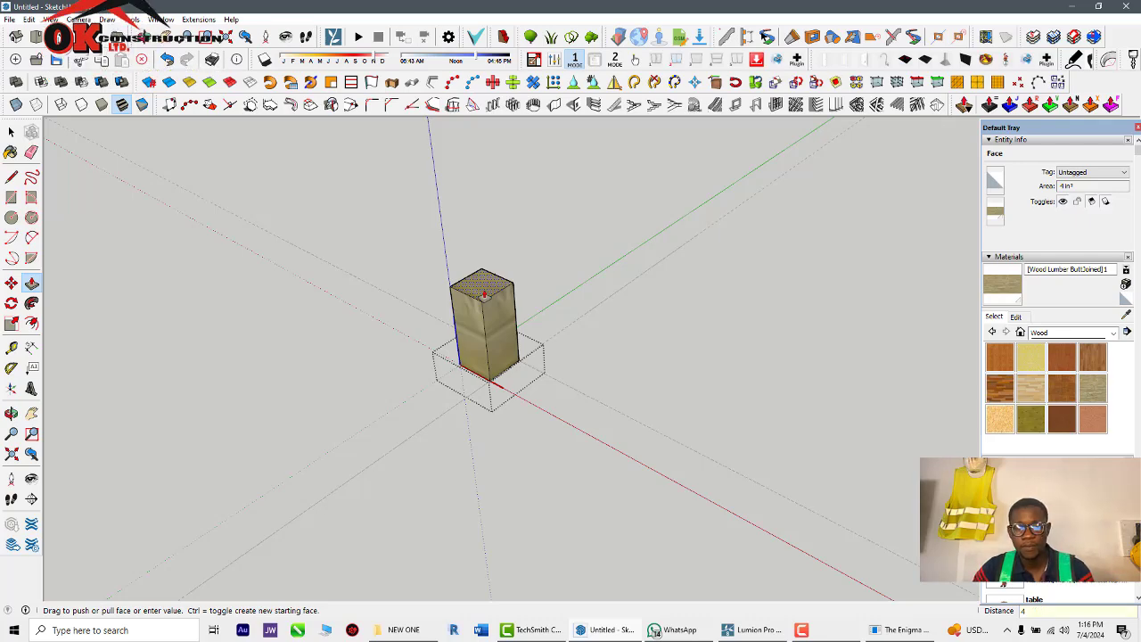
text(')
key(Return)
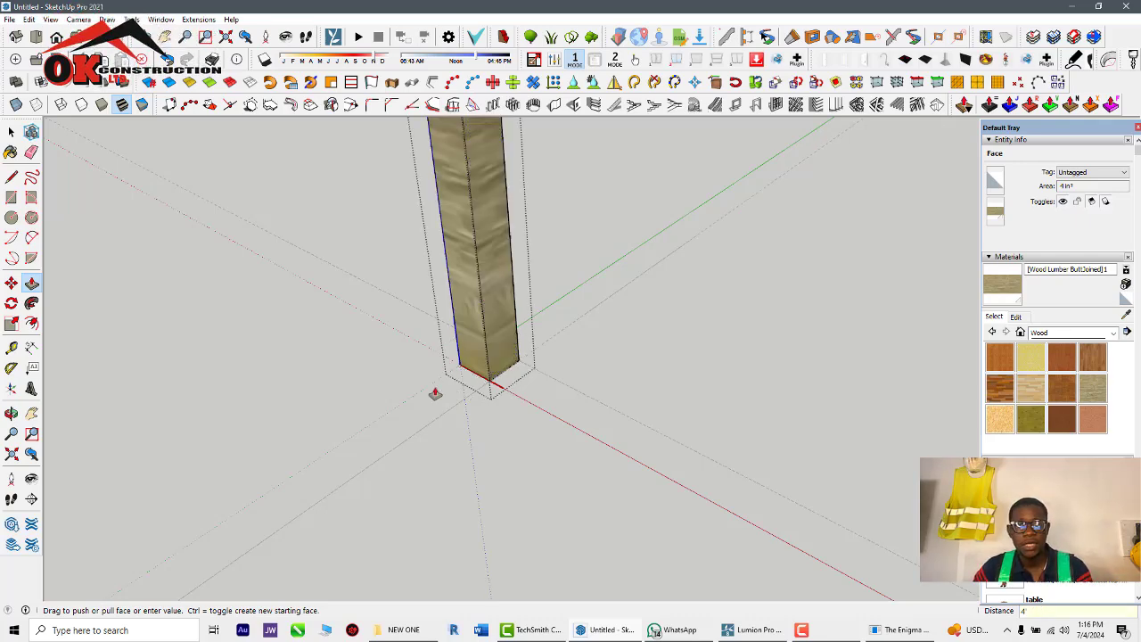
scroll(443, 492, down, 4)
middle_drag(443, 496, 515, 366)
scroll(441, 347, up, 2)
middle_drag(442, 347, 493, 433)
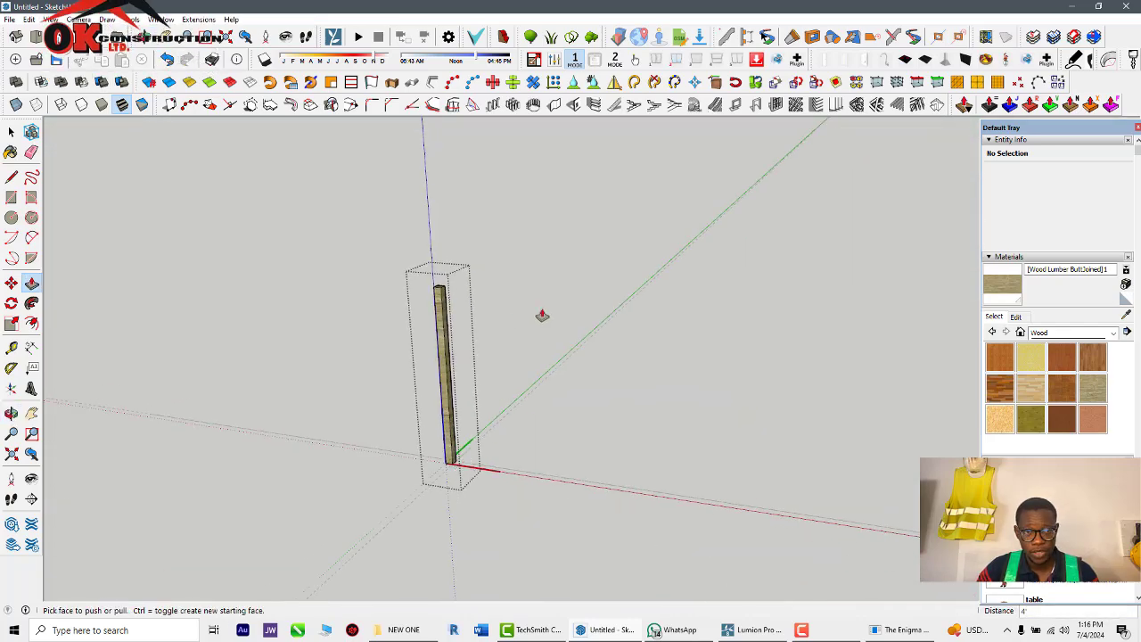
key(space)
Examine the extruded wooden leg and its base at the axes origin from different angles and distances
middle_drag(430, 348, 487, 307)
middle_drag(496, 439, 468, 525)
scroll(486, 370, up, 3)
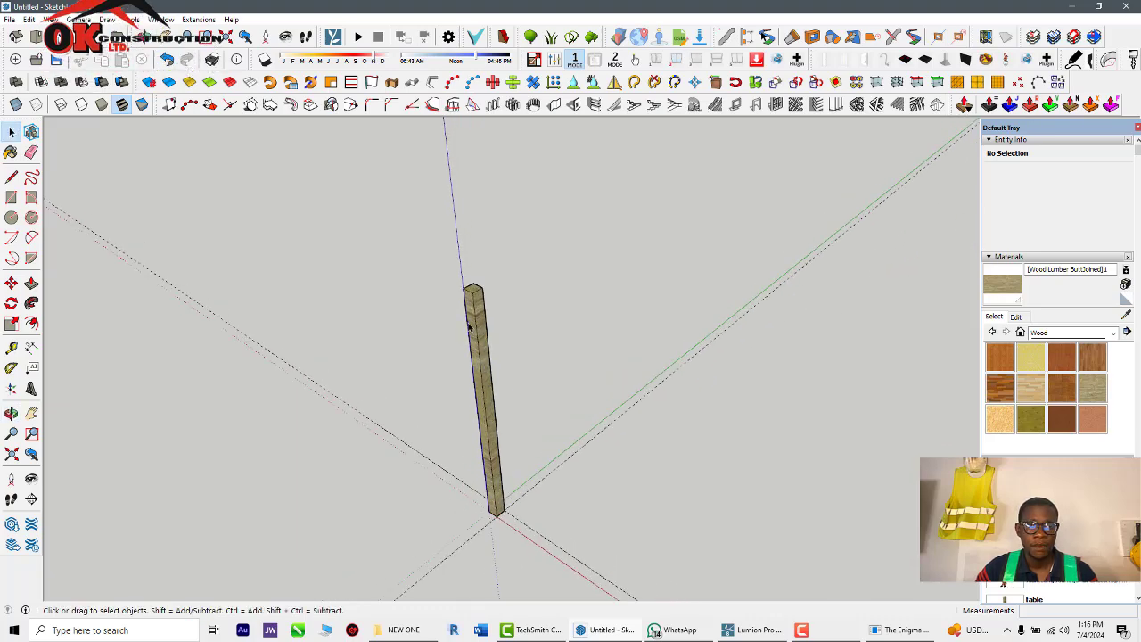
scroll(499, 410, down, 2)
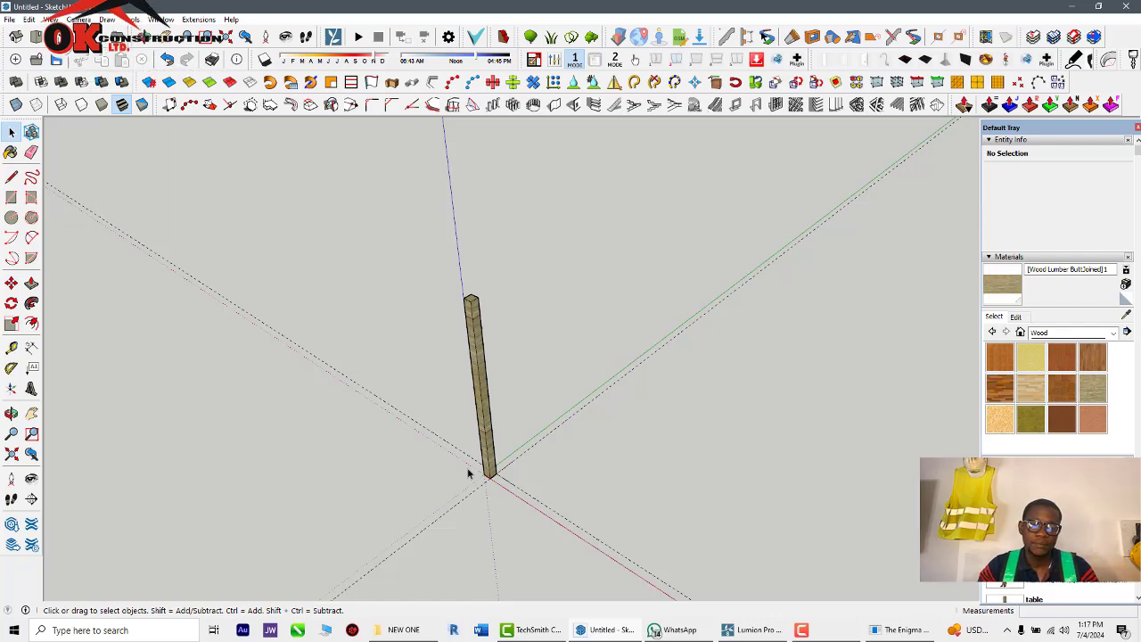
scroll(510, 485, up, 2)
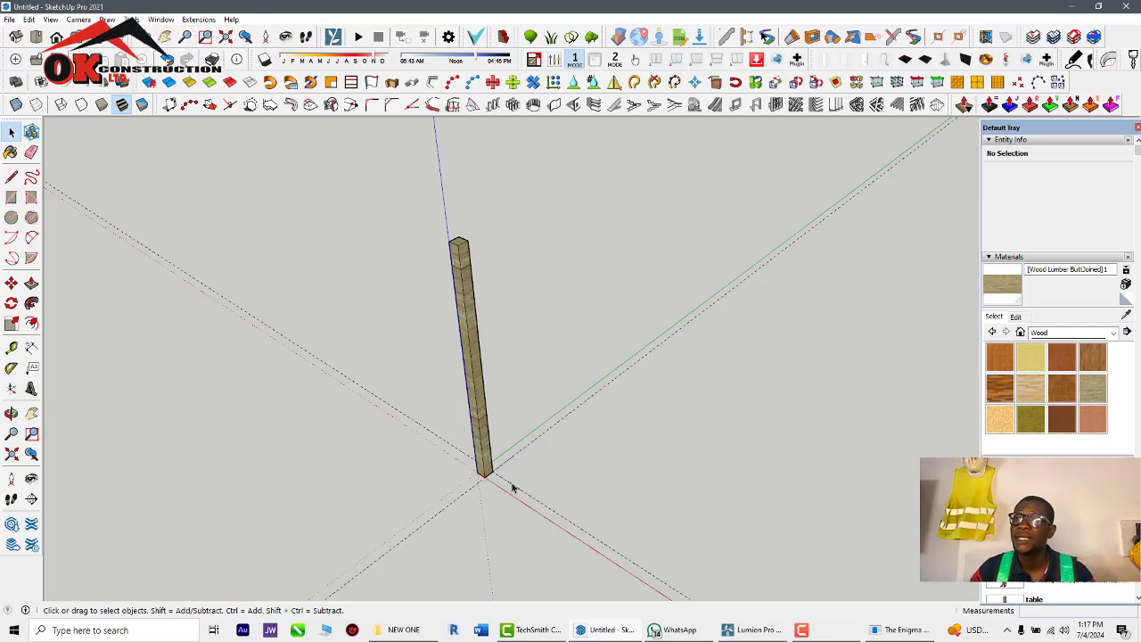
scroll(463, 439, down, 2)
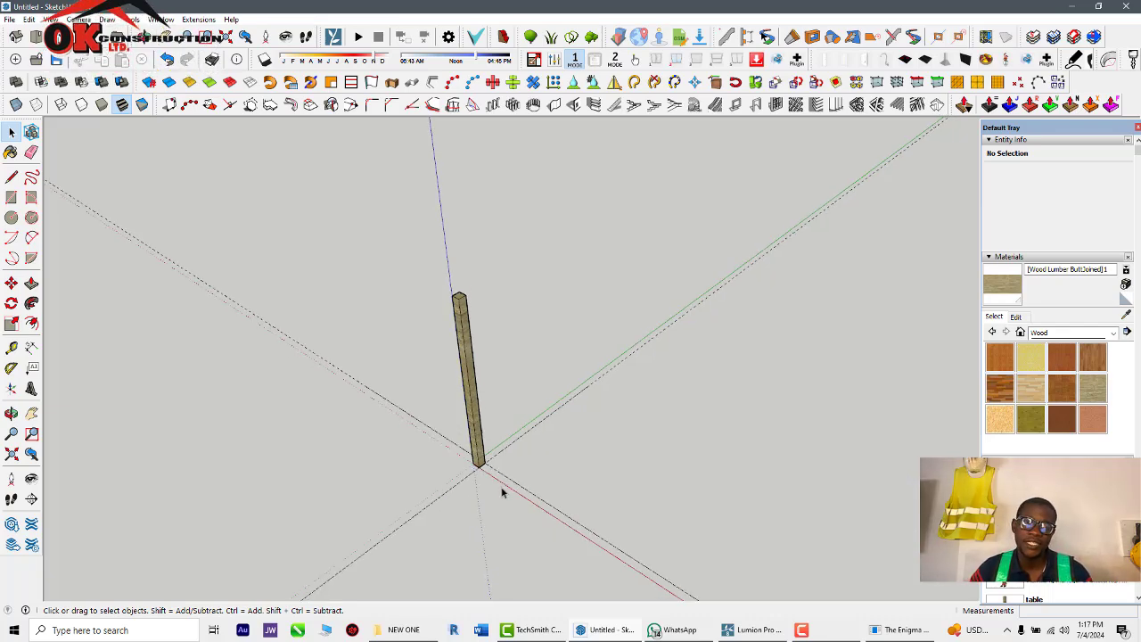
middle_drag(486, 498, 467, 505)
scroll(505, 473, up, 2)
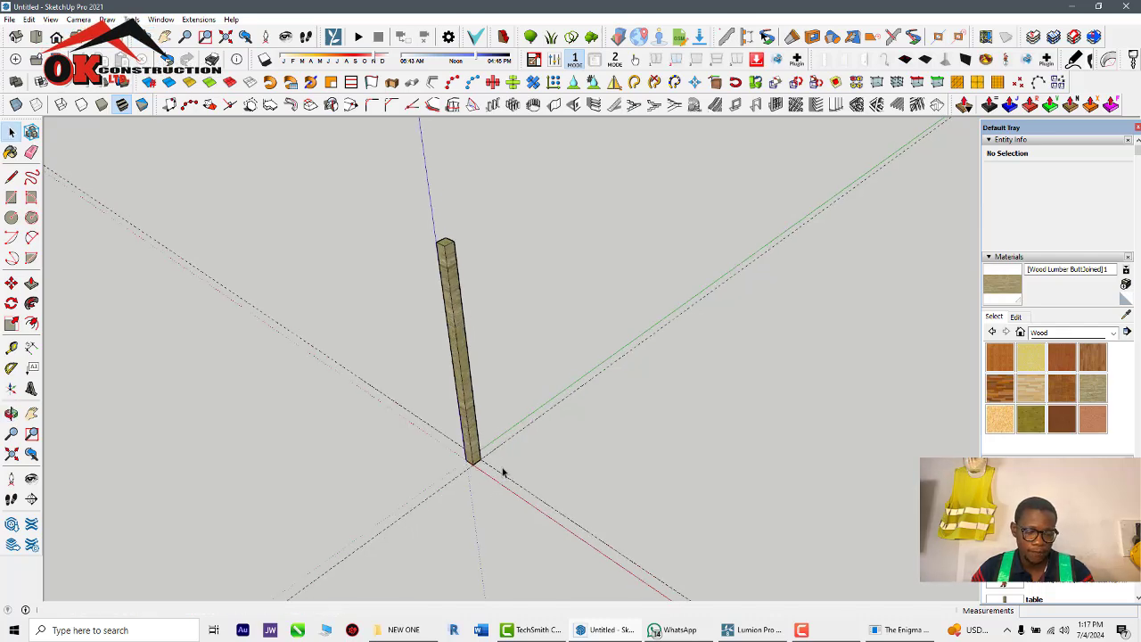
Place a guide line parallel to the red axis, offset 8' along the green direction
key(t)
scroll(510, 436, up, 2)
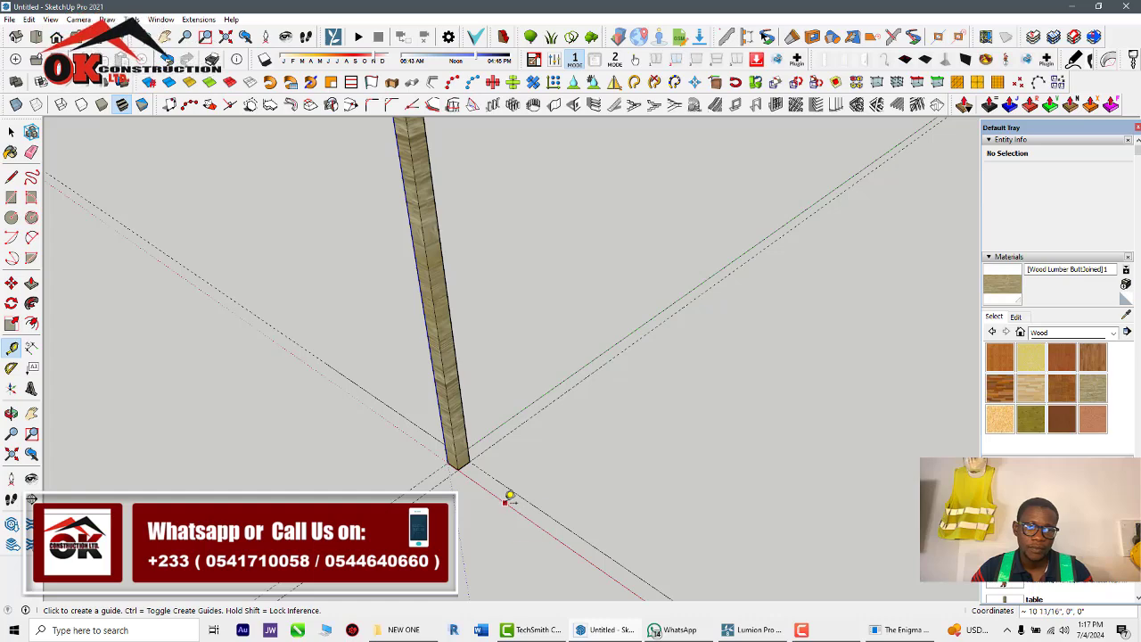
click(507, 498)
click(500, 481)
click(492, 493)
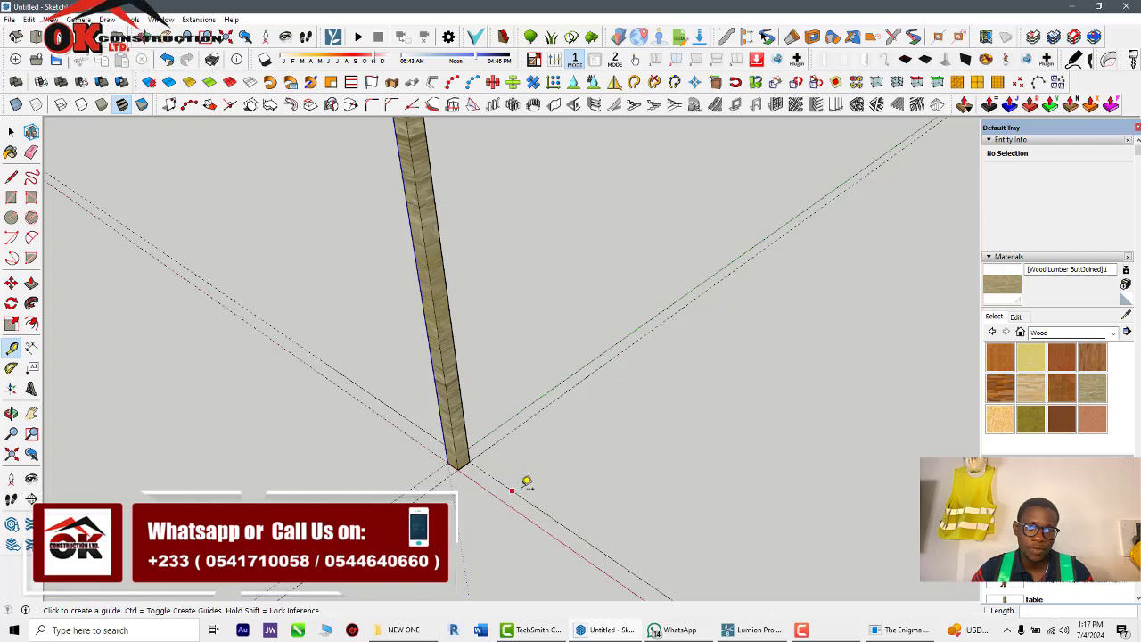
click(505, 503)
scroll(572, 428, down, 1)
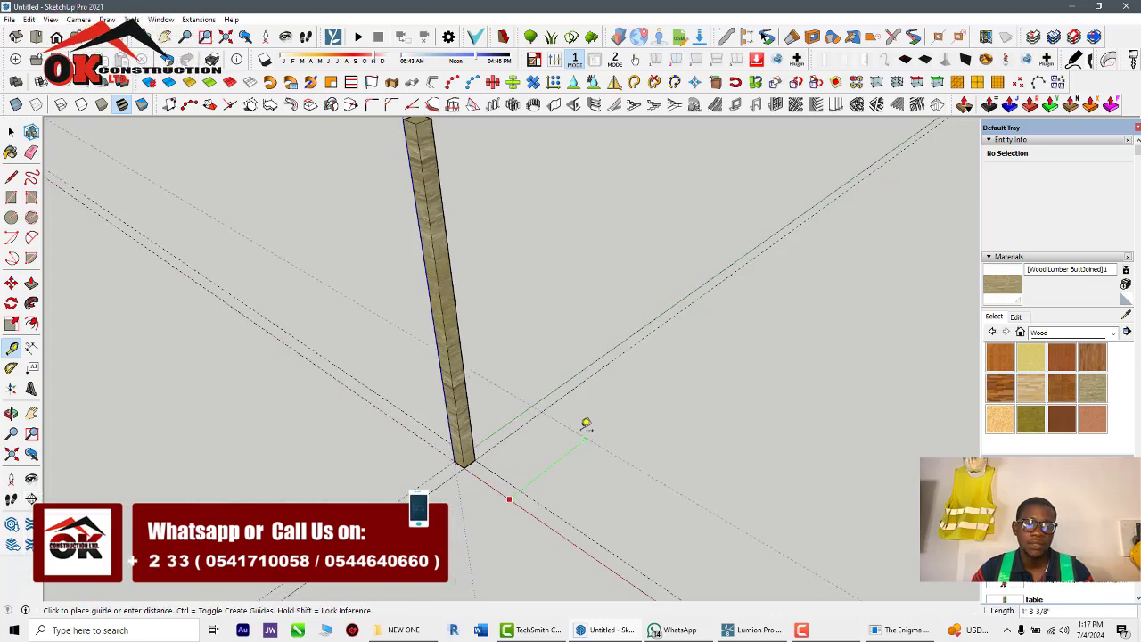
text(8)
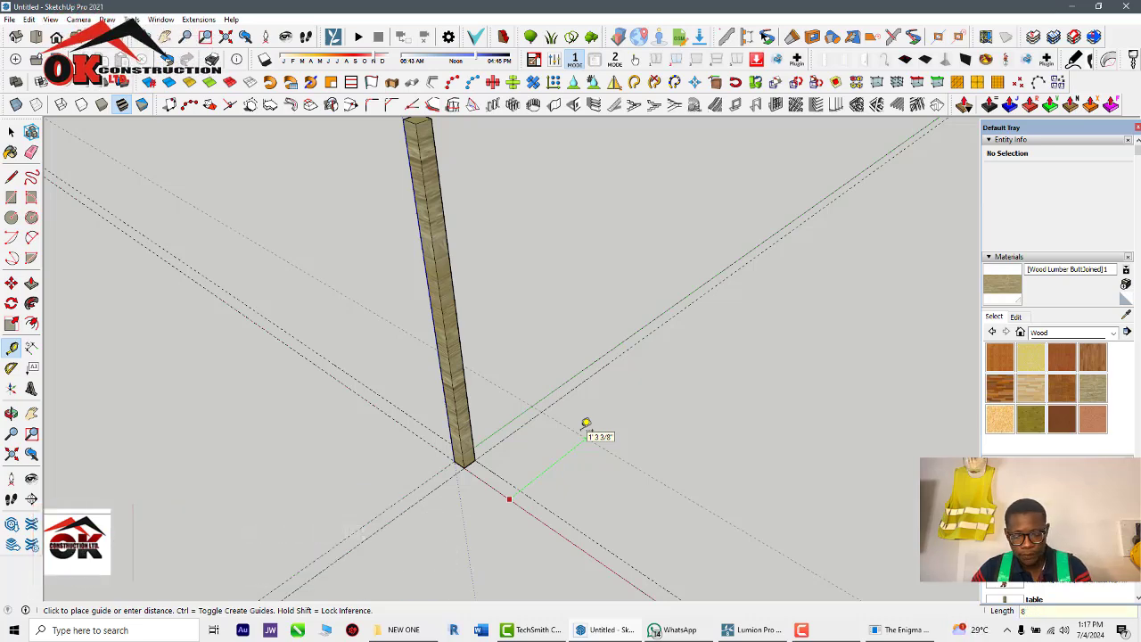
key(Return)
Place a guide line parallel to the green axis, offset 4' along the red direction
click(543, 398)
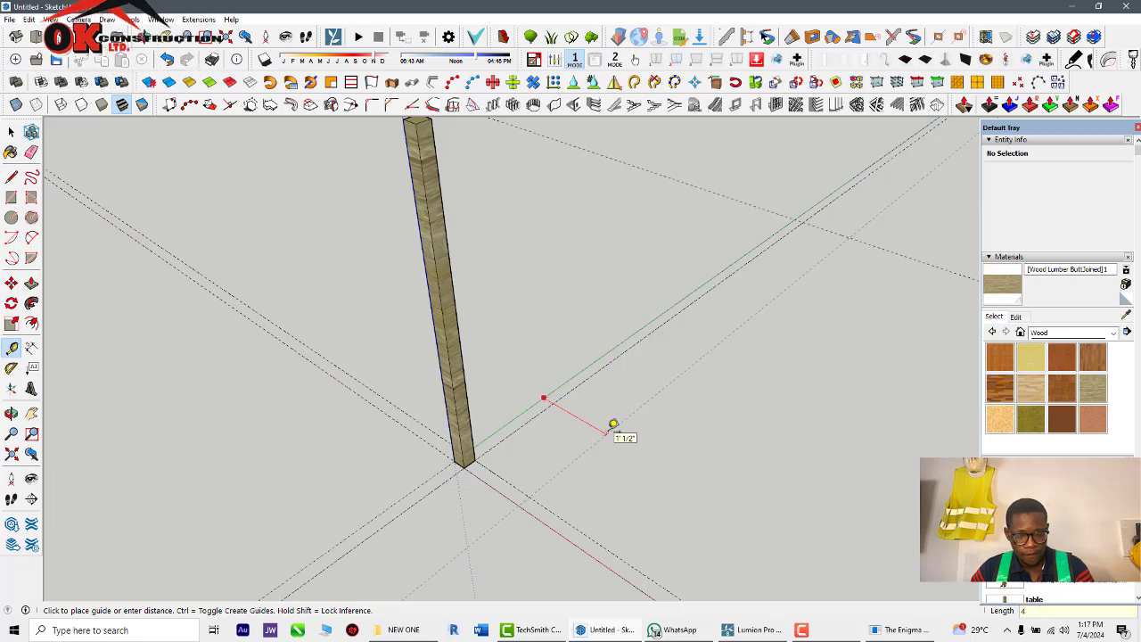
text(4)
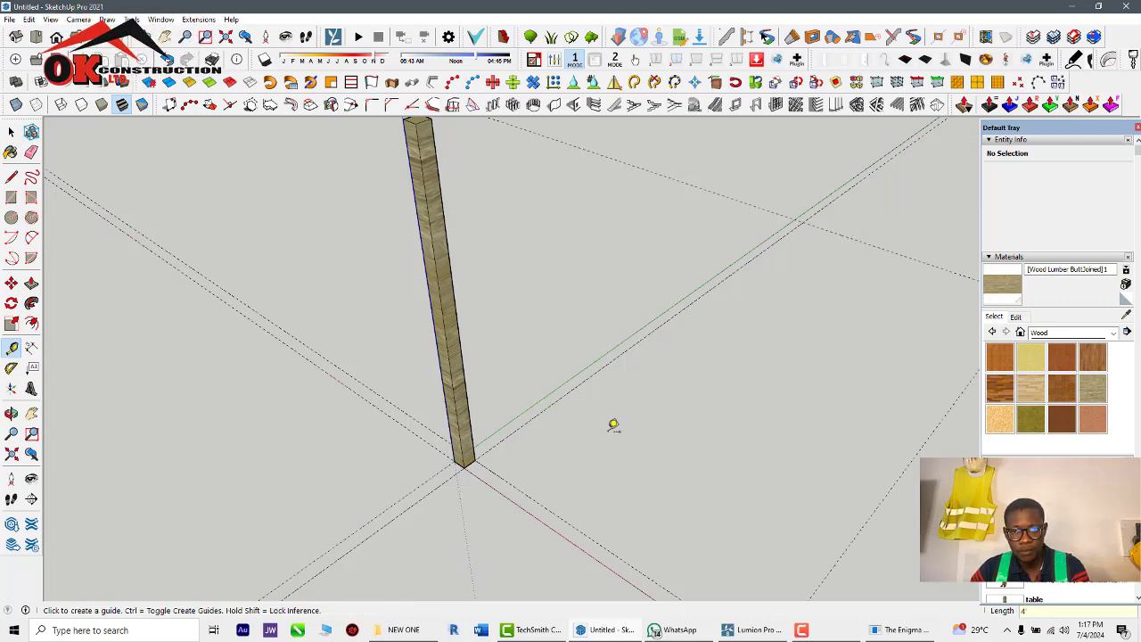
scroll(535, 388, down, 4)
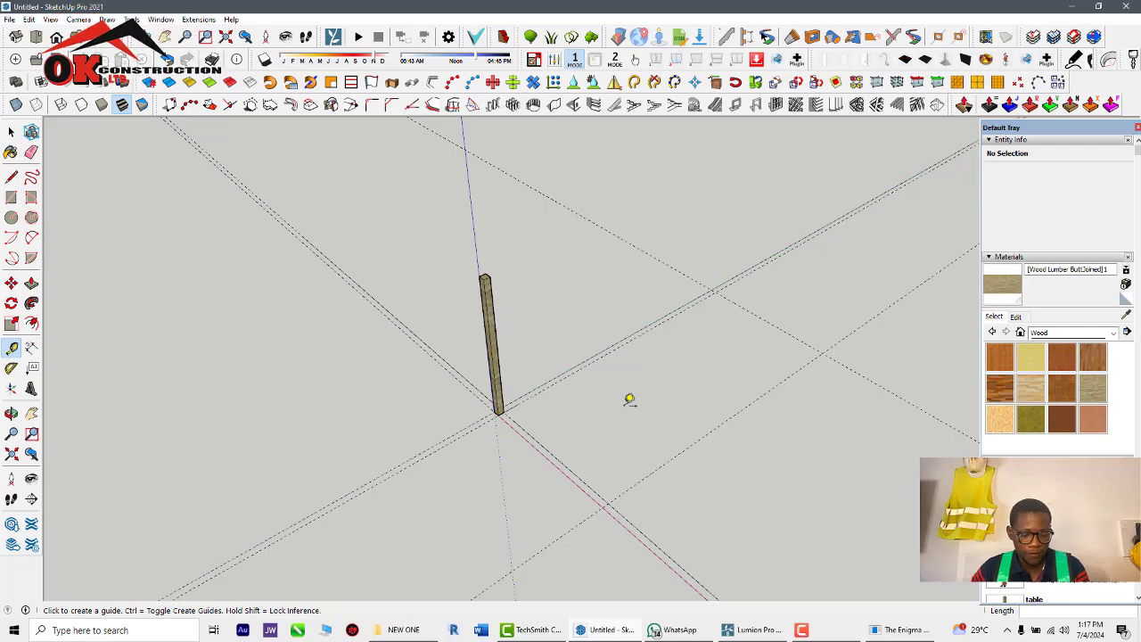
Draw a 4' by 8' rectangle on the ground from the leg's corner at the origin to the intersection of the two outer guides
key(r)
scroll(495, 419, up, 3)
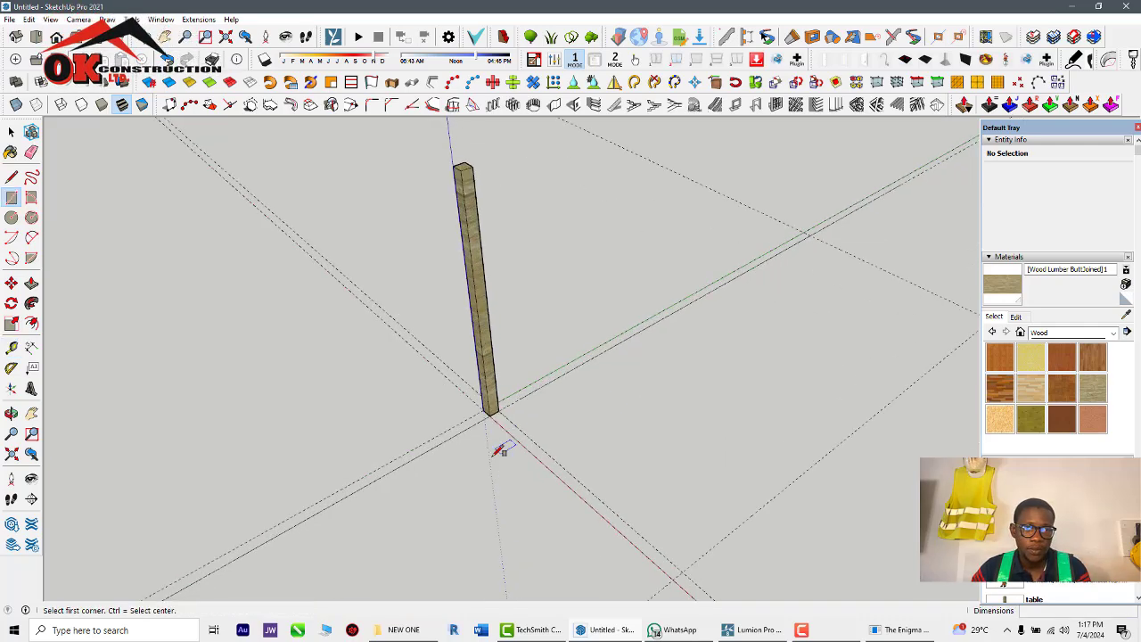
click(484, 410)
scroll(704, 455, down, 2)
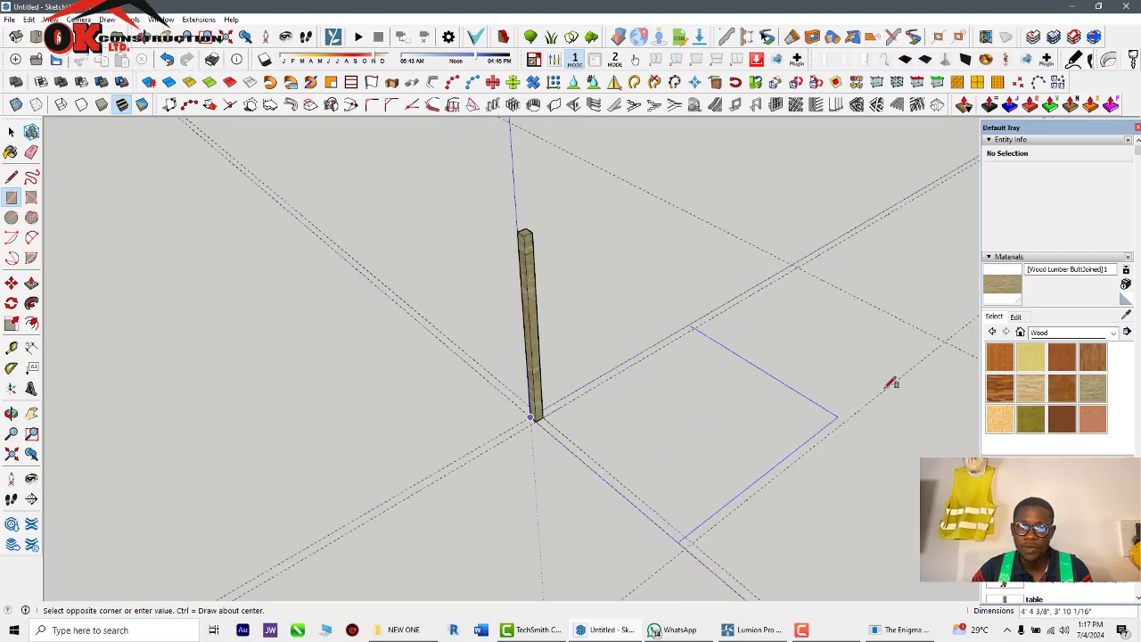
click(953, 336)
scroll(584, 464, down, 2)
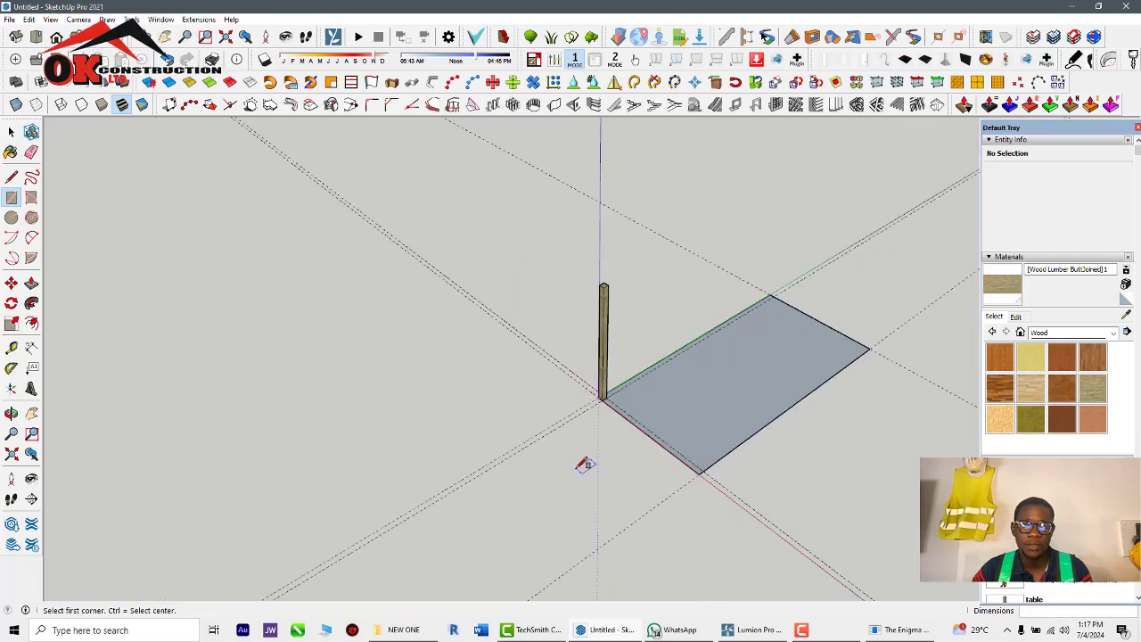
key(space)
Copy the leg 7' 10" along the green axis to the other end of the rectangle's long edge
middle_drag(385, 490, 688, 466)
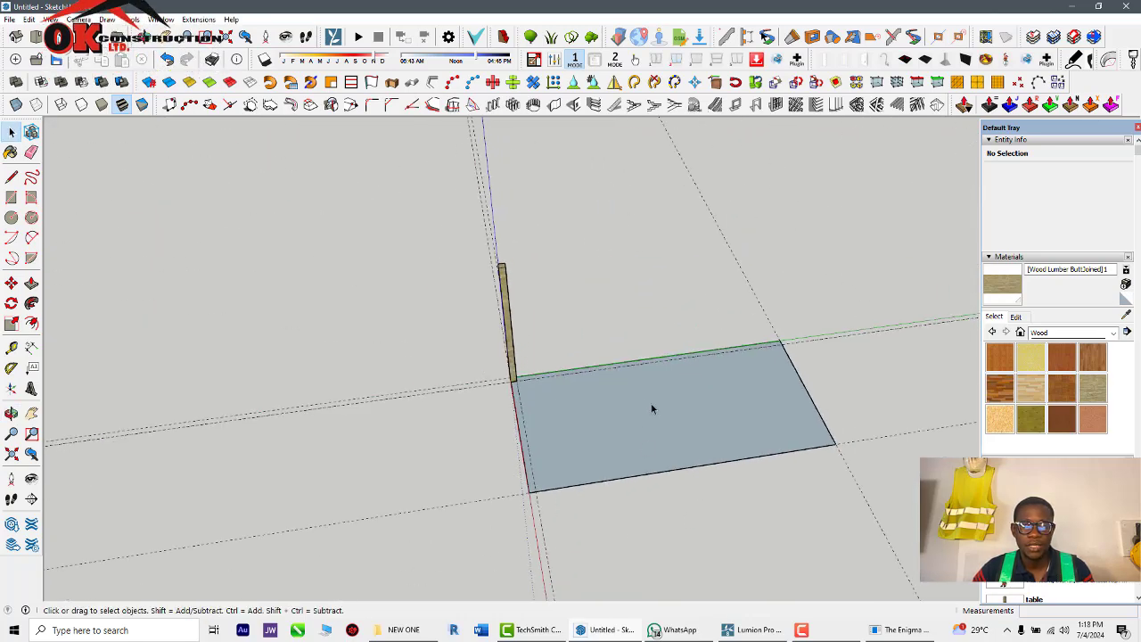
middle_drag(578, 479, 615, 464)
click(503, 306)
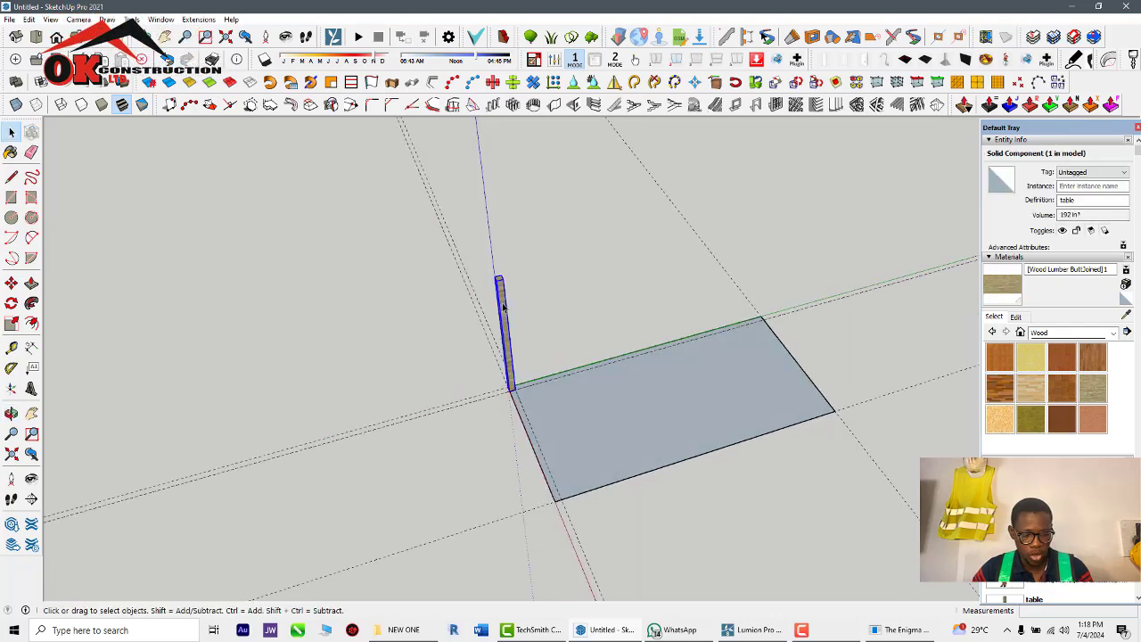
middle_drag(595, 350, 663, 428)
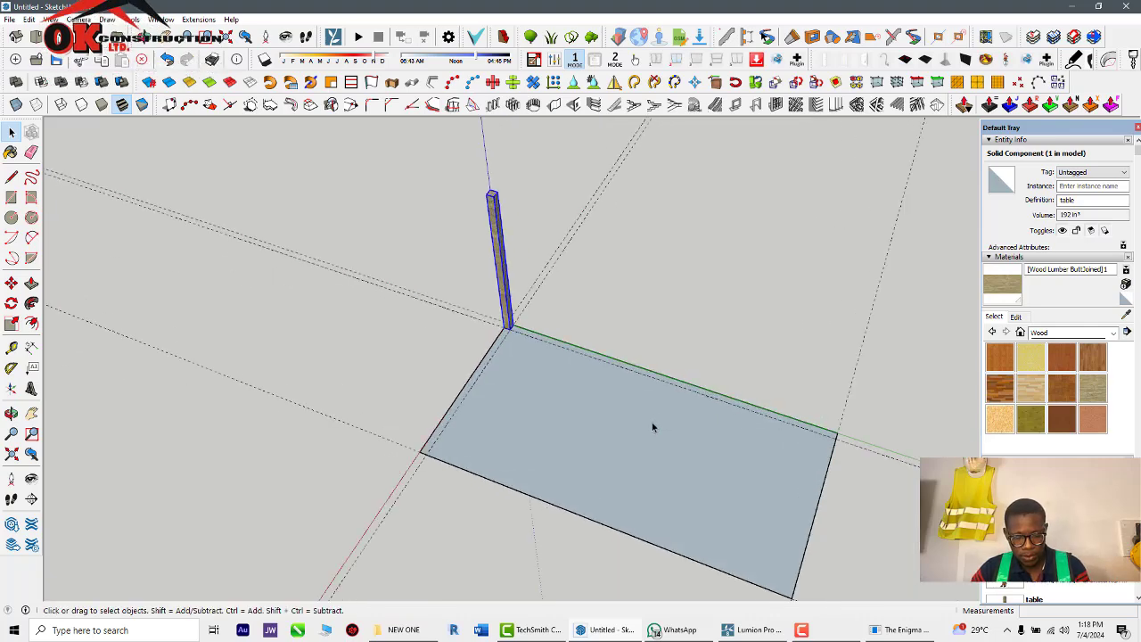
key(m)
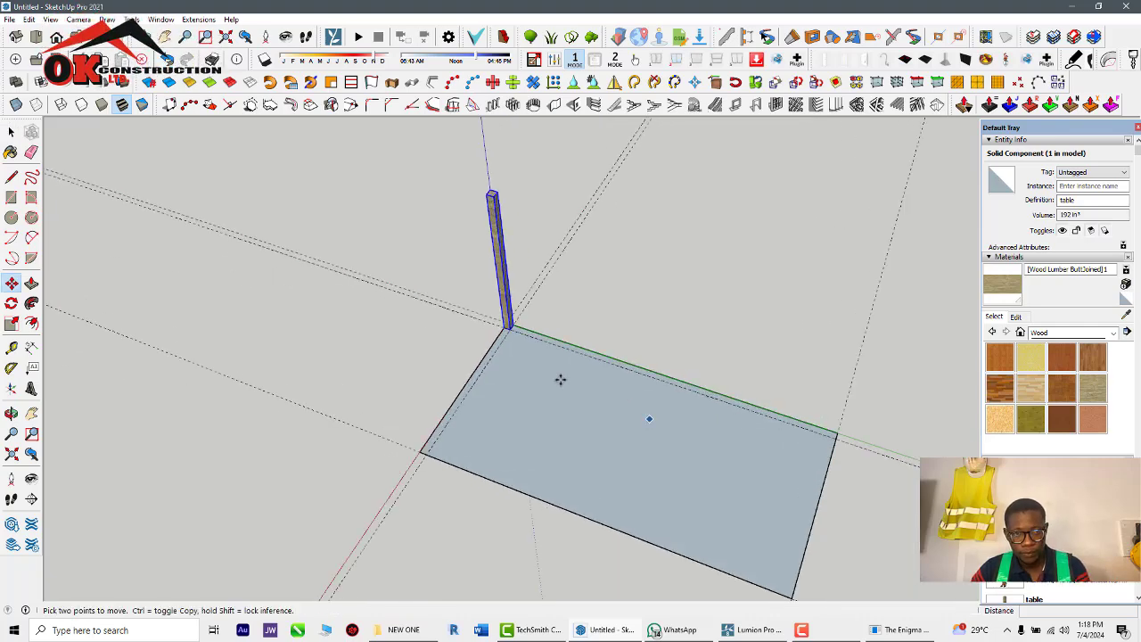
scroll(527, 298, up, 4)
click(504, 301)
scroll(446, 289, down, 4)
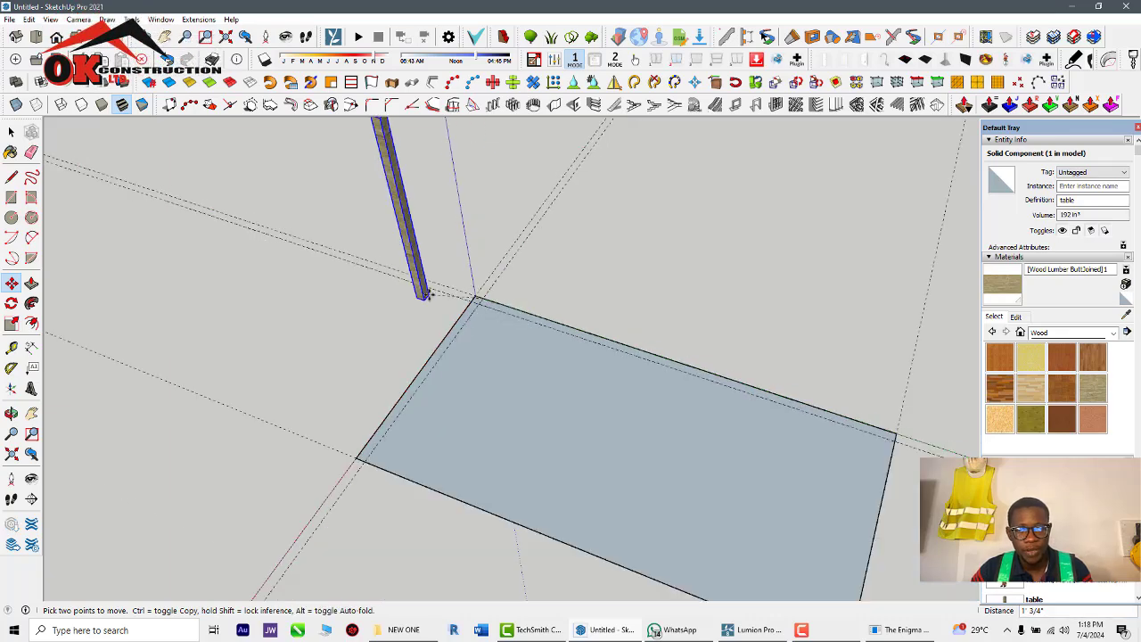
key(ctrl)
scroll(747, 396, up, 1)
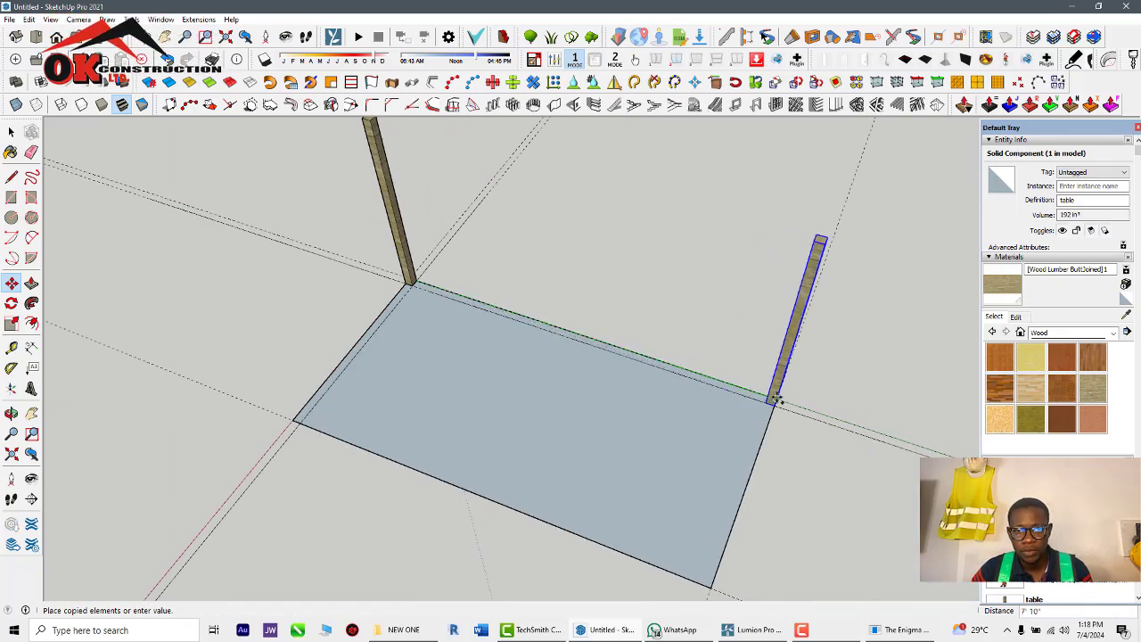
click(767, 397)
scroll(482, 370, down, 1)
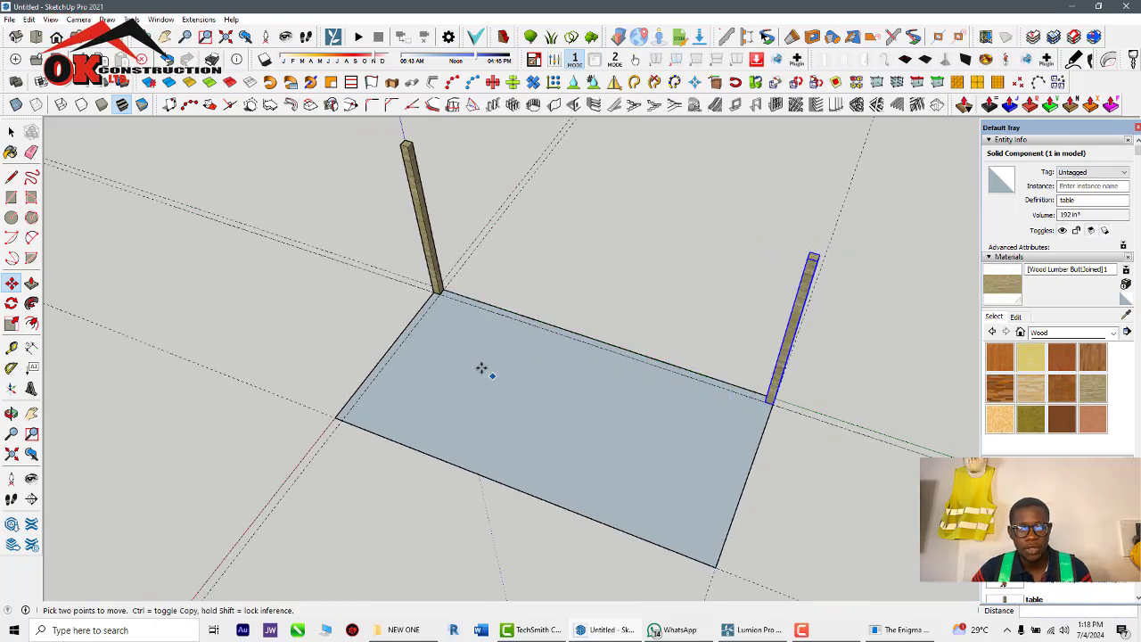
Copy both legs together 3' 10" along the red axis to the two corners on the rectangle's opposite long edge
shift+click(434, 282)
middle_drag(726, 449, 366, 367)
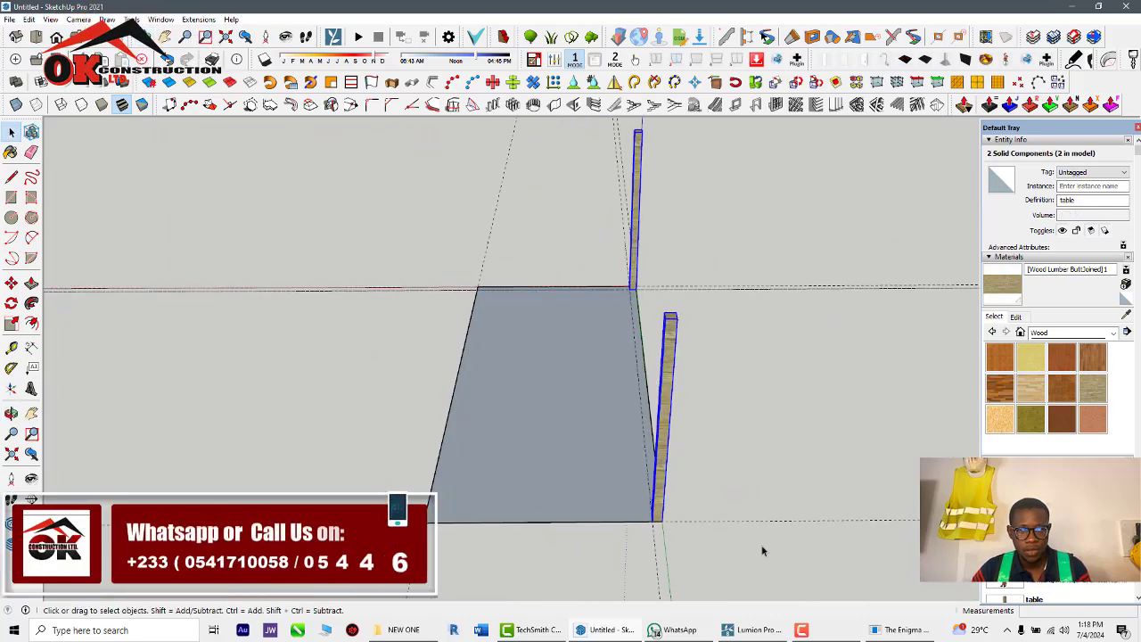
key(m)
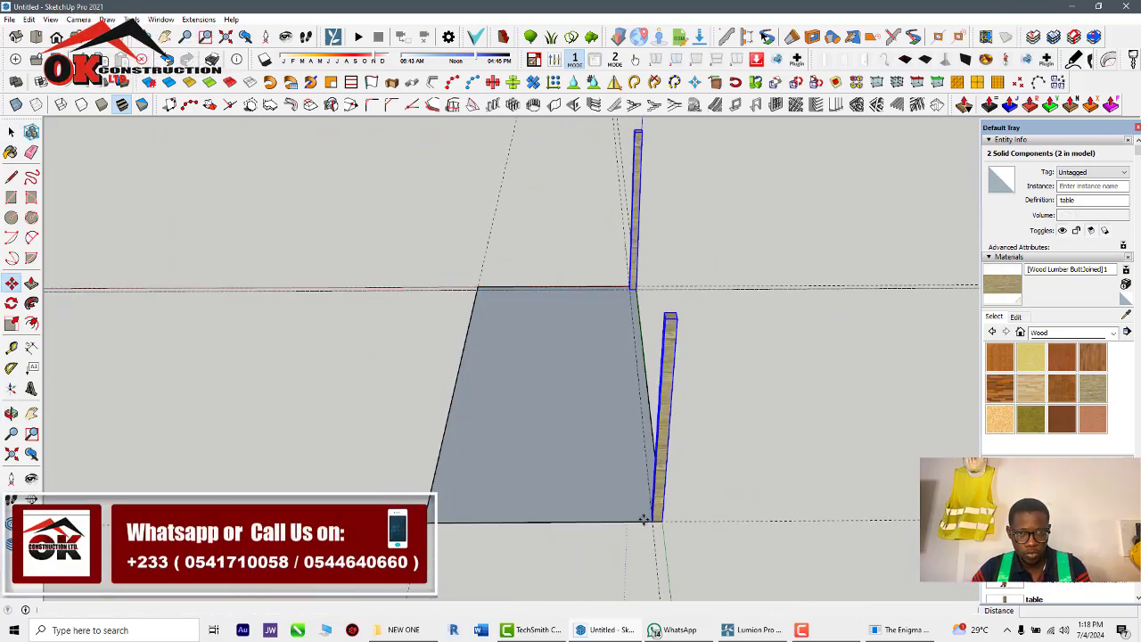
click(651, 517)
key(ctrl)
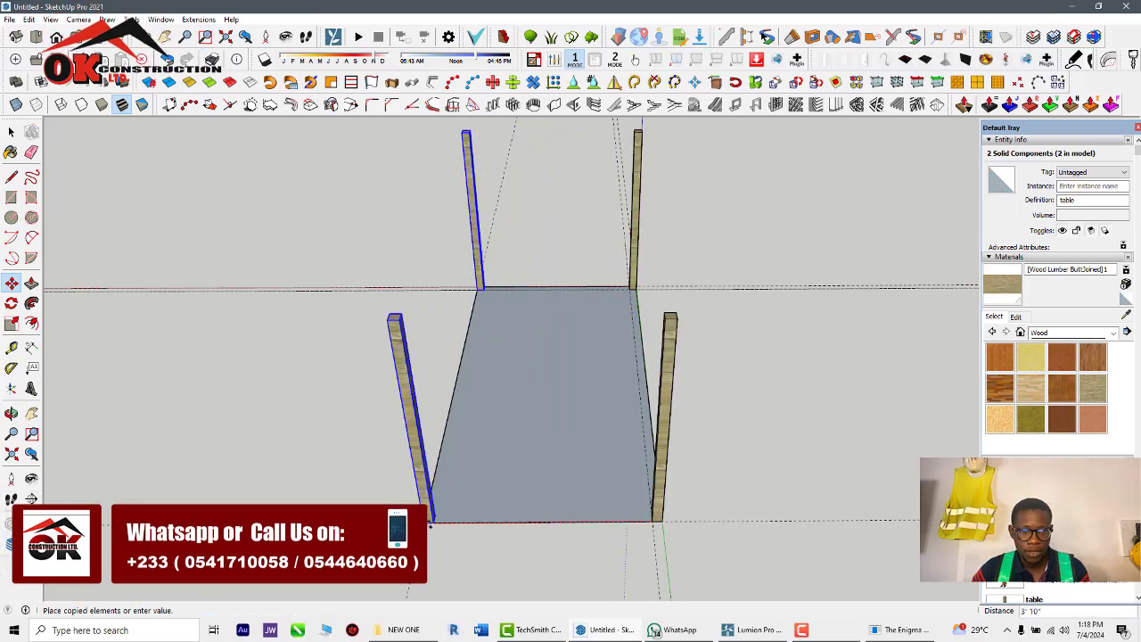
click(430, 526)
scroll(580, 433, down, 3)
middle_drag(580, 433, 823, 464)
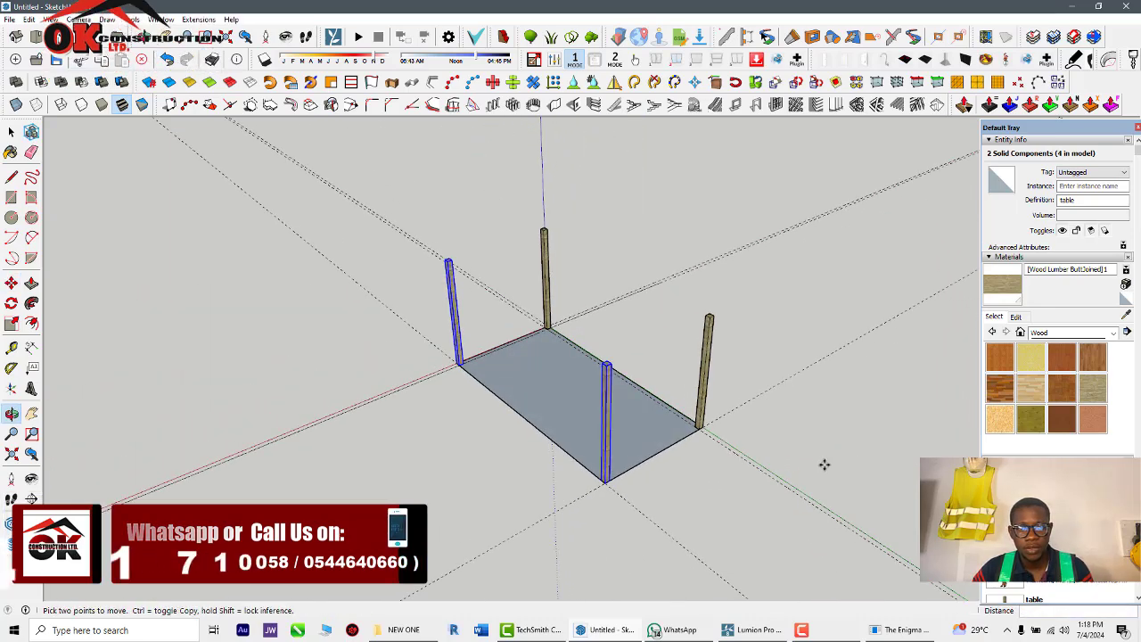
Copy the two legs at the short end farthest from the origin along the green axis to the middle of the rectangle's long edges
middle_drag(707, 460, 498, 426)
key(ctrl+t)
key(space)
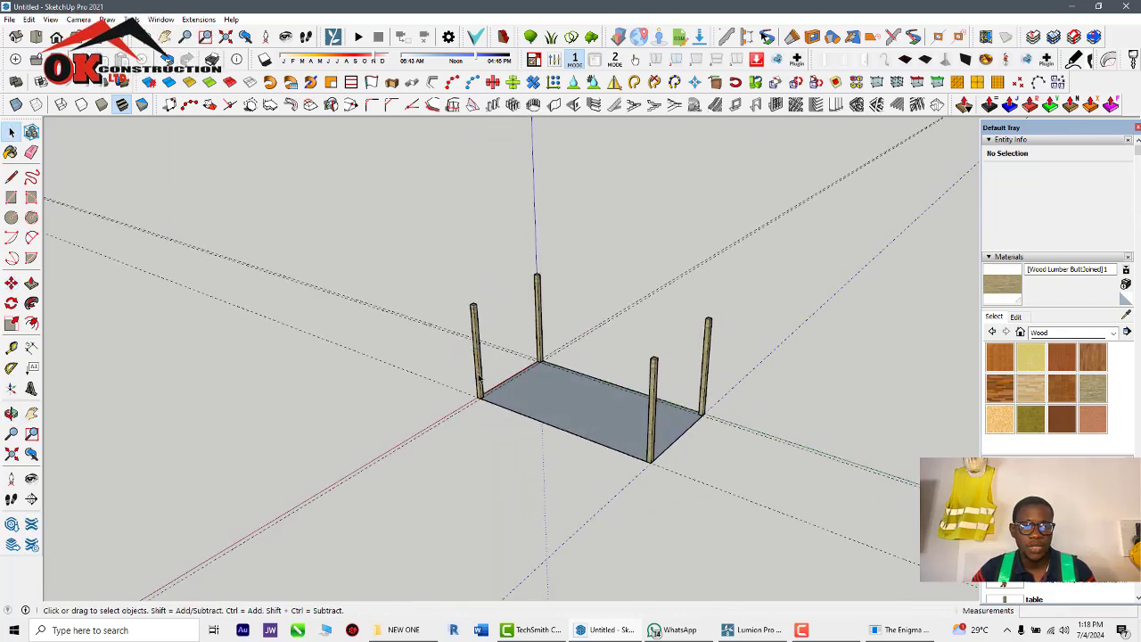
middle_drag(516, 425, 793, 479)
scroll(707, 452, up, 3)
middle_drag(707, 452, 715, 412)
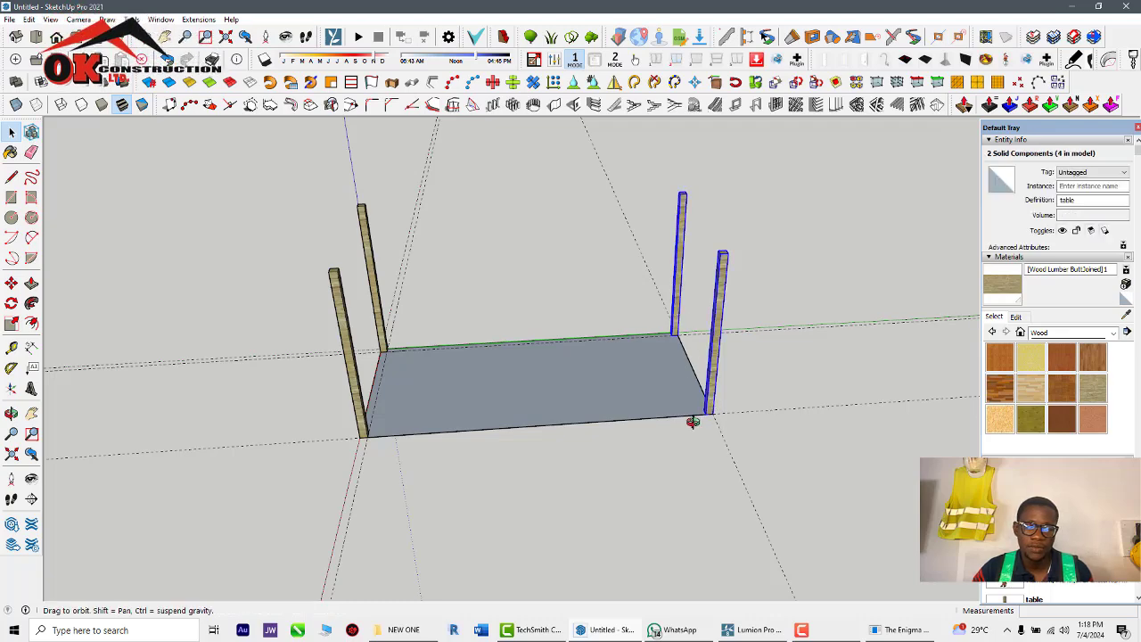
scroll(726, 421, up, 5)
mouse_move(692, 420)
middle_down()
mouse_move(725, 421)
mouse_move(693, 424)
middle_up()
key(m)
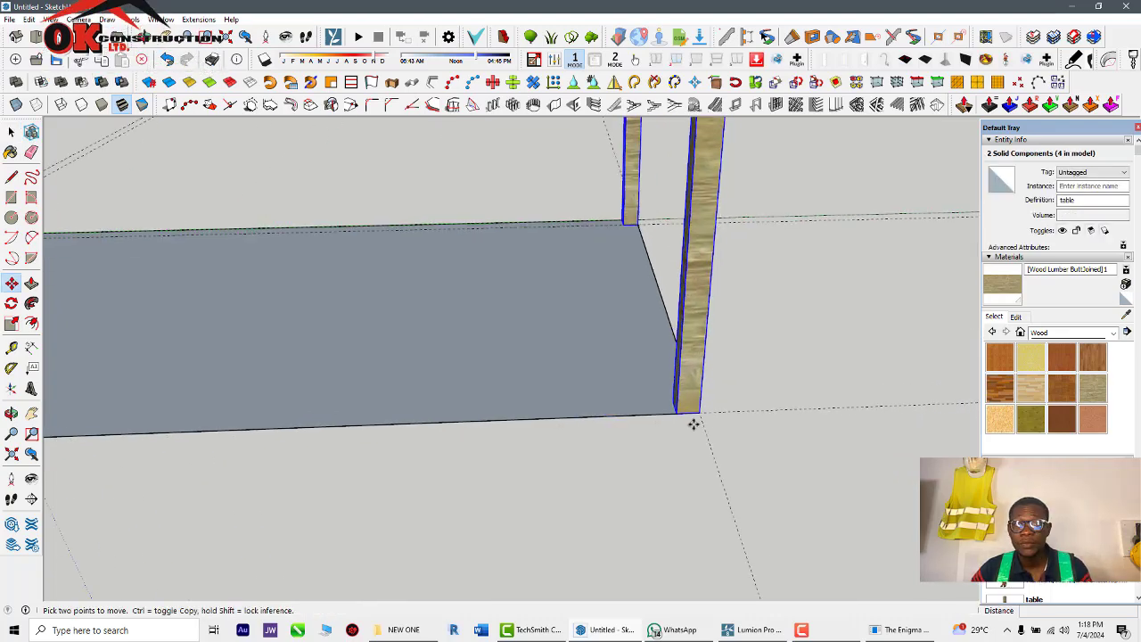
scroll(687, 415, down, 4)
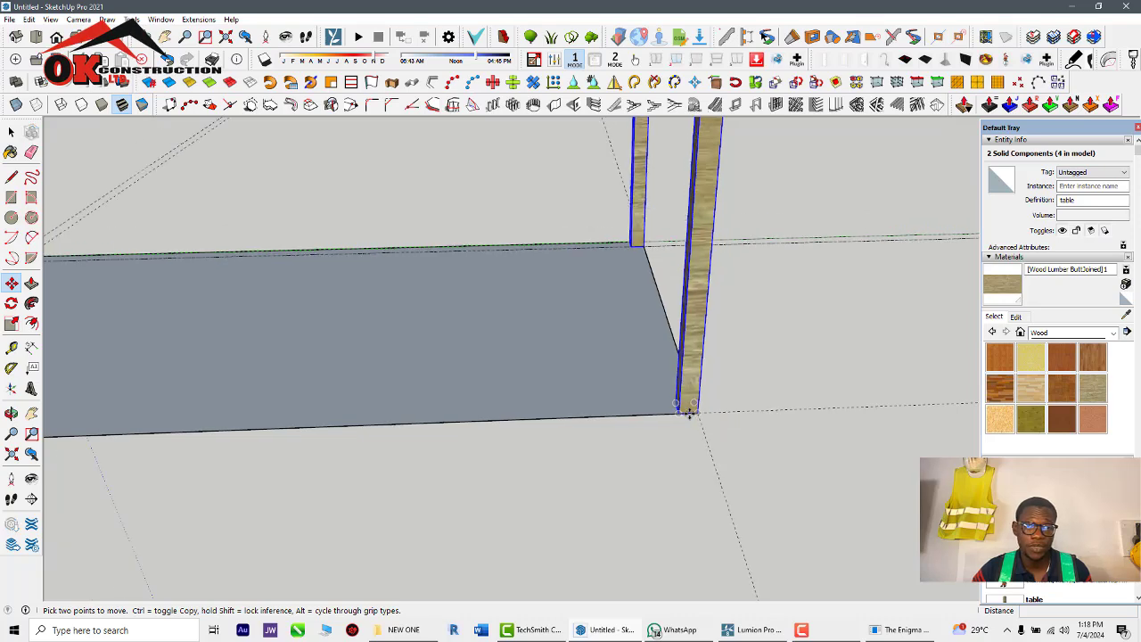
click(687, 415)
key(ctrl)
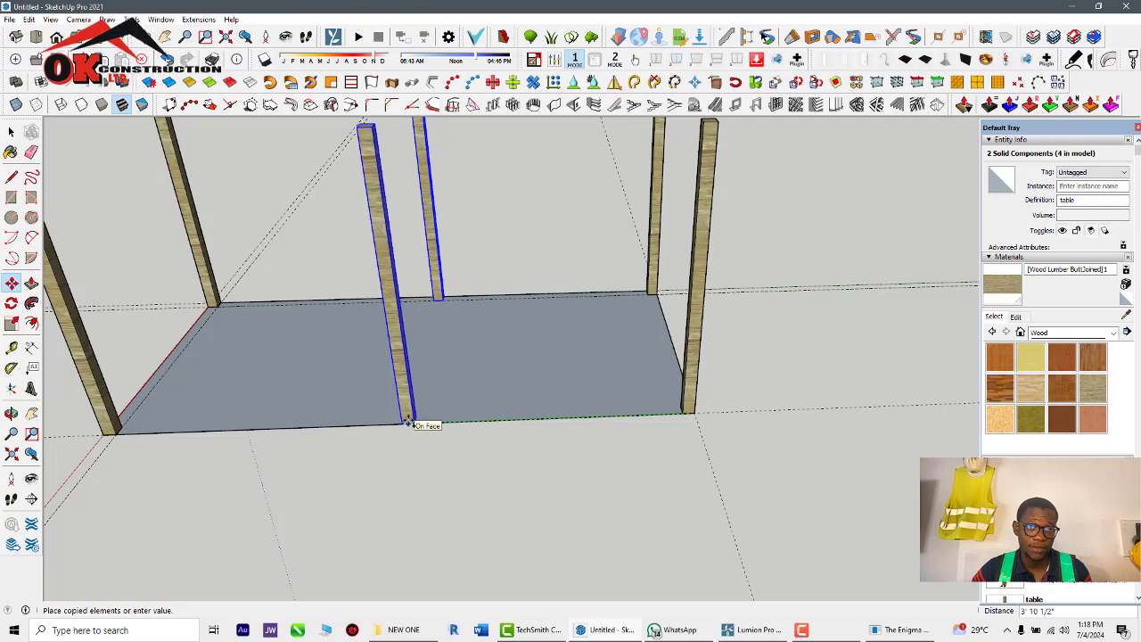
click(404, 419)
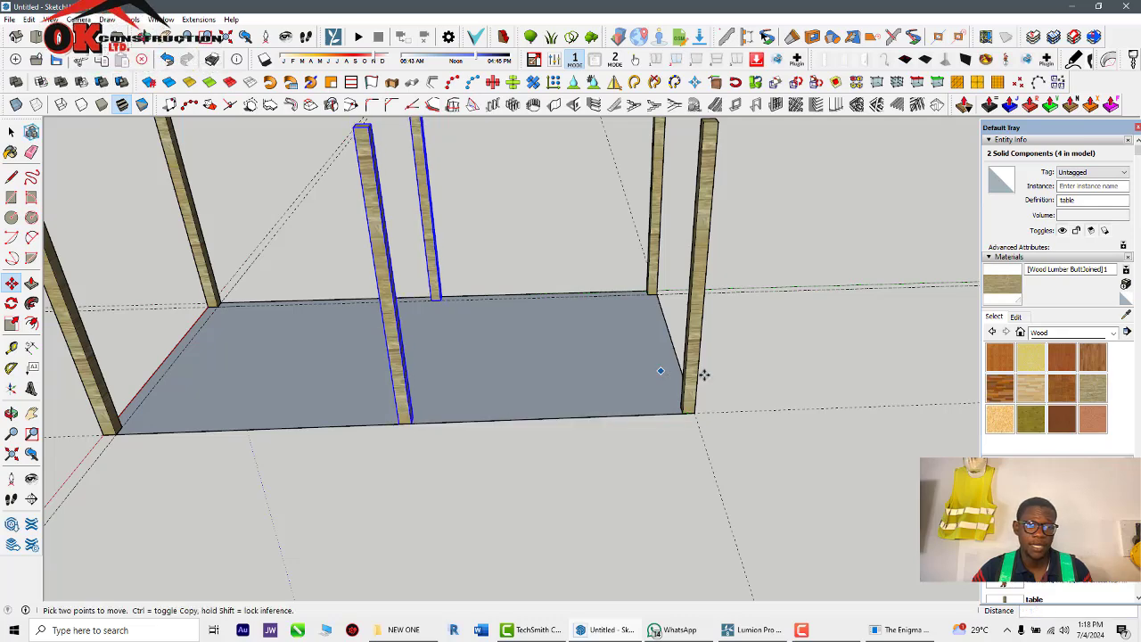
scroll(499, 443, down, 3)
key(space)
click(622, 428)
scroll(619, 430, down, 2)
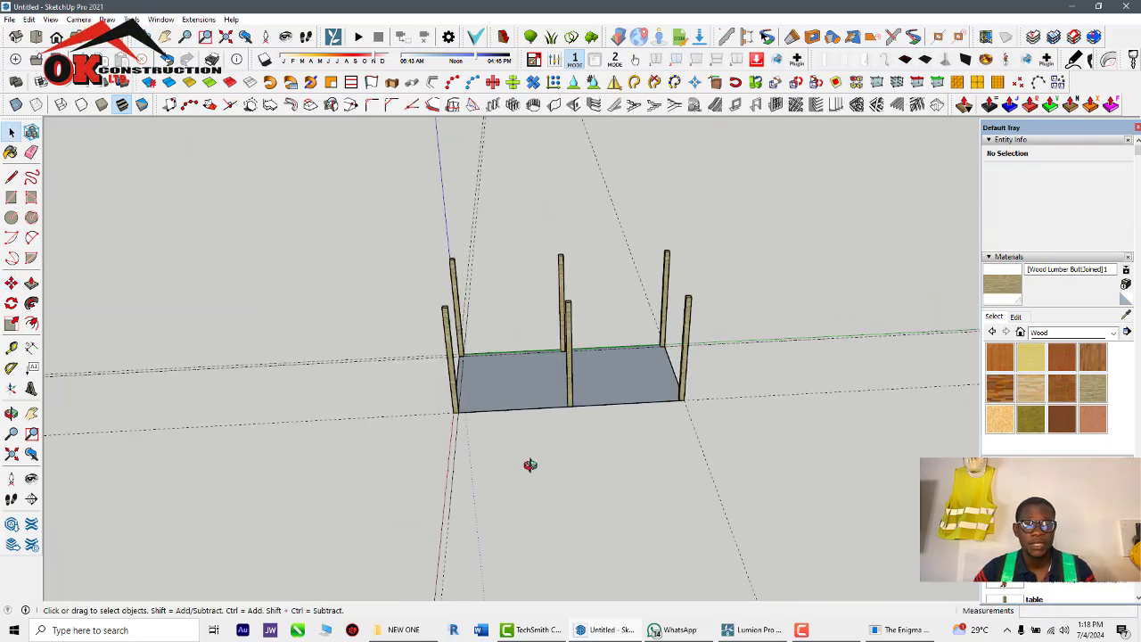
Make the rectangle's face and edges a component with the definition "table top" and the description "table"
middle_drag(530, 463, 475, 420)
scroll(474, 420, up, 2)
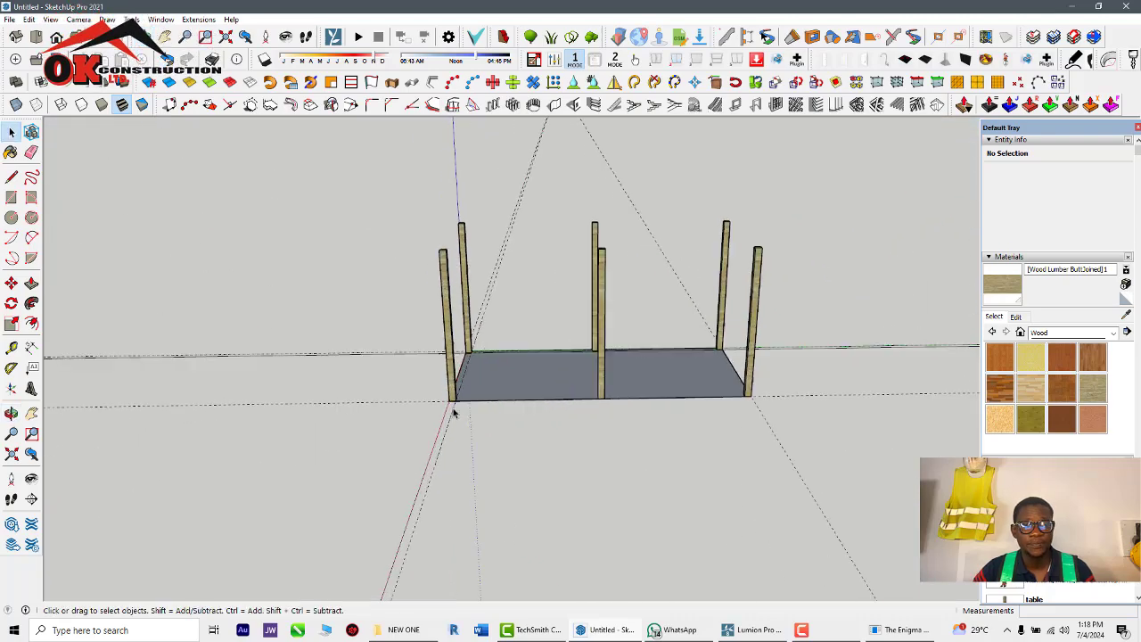
middle_drag(527, 387, 600, 623)
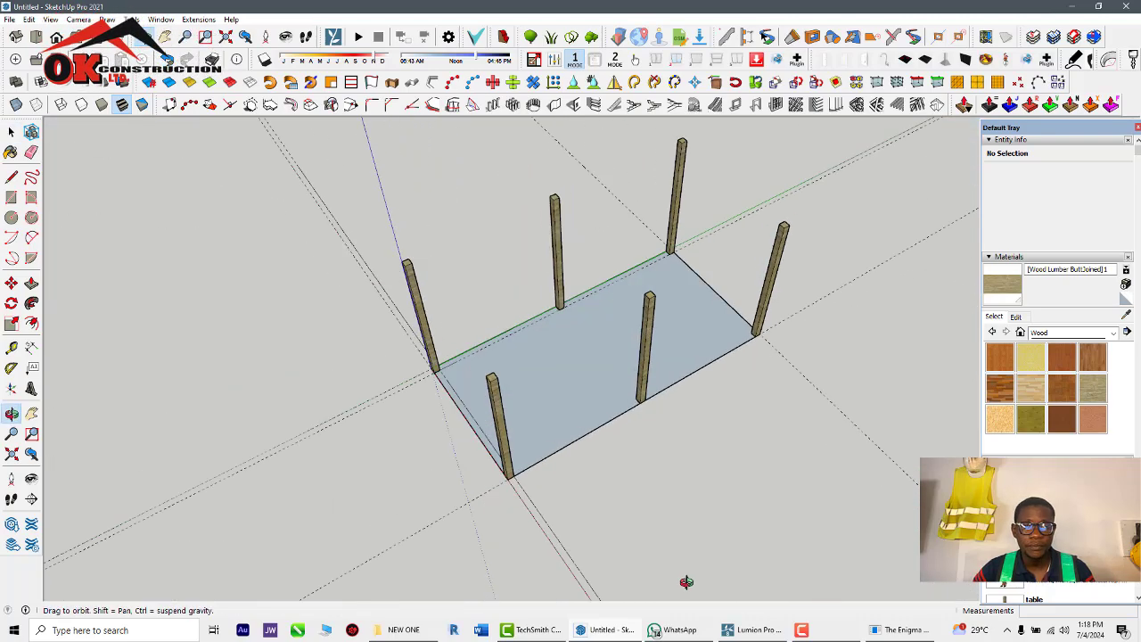
double_click(544, 403)
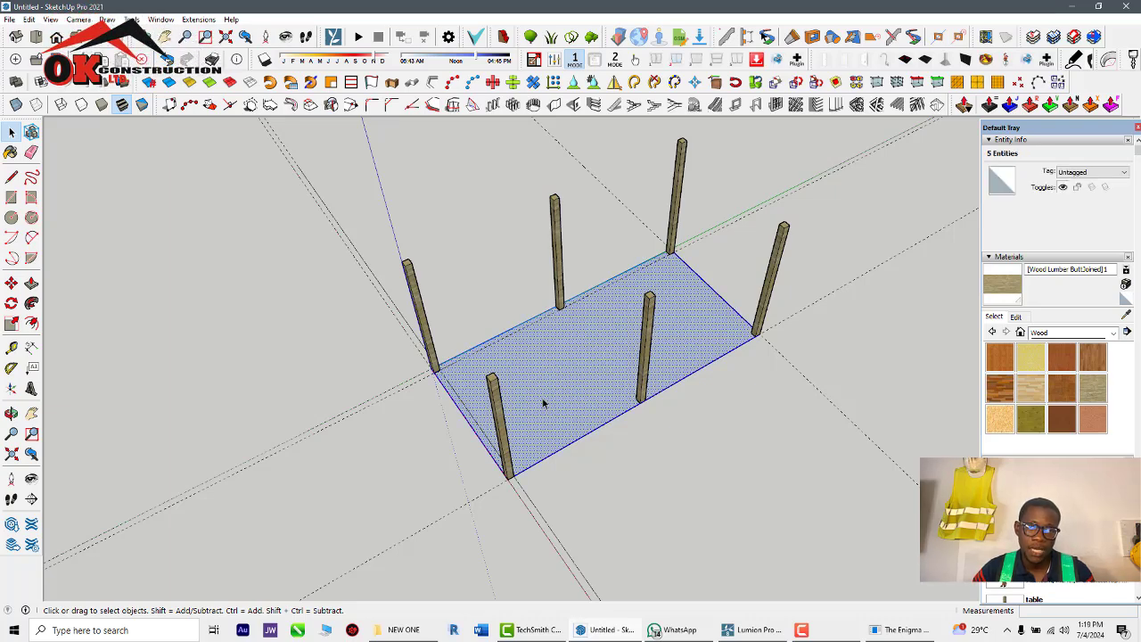
right_click(543, 403)
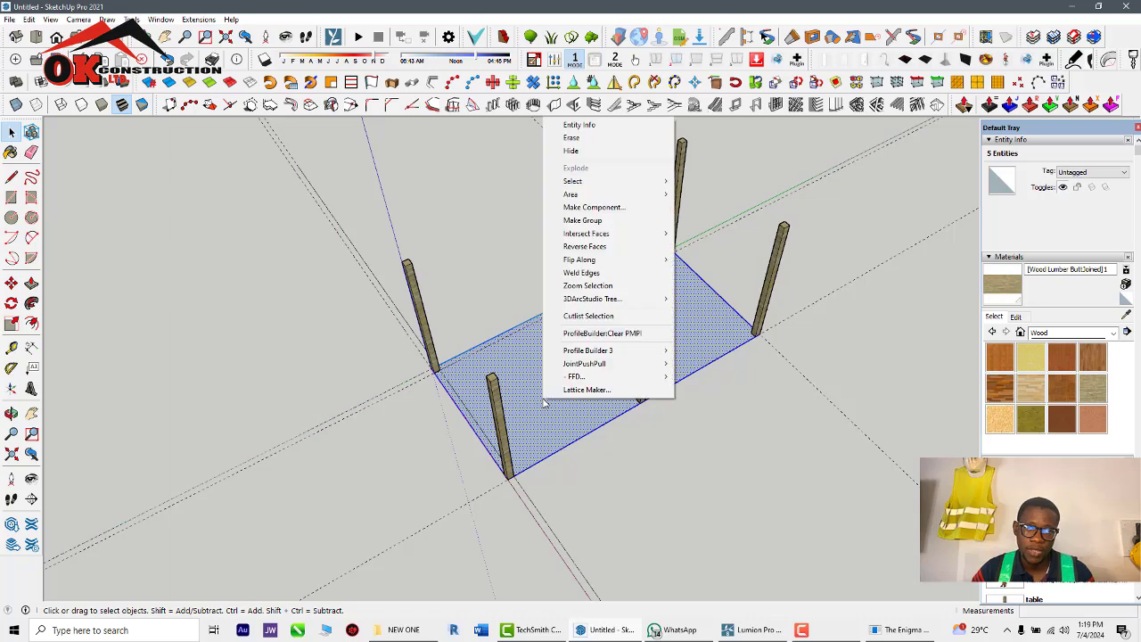
click(594, 207)
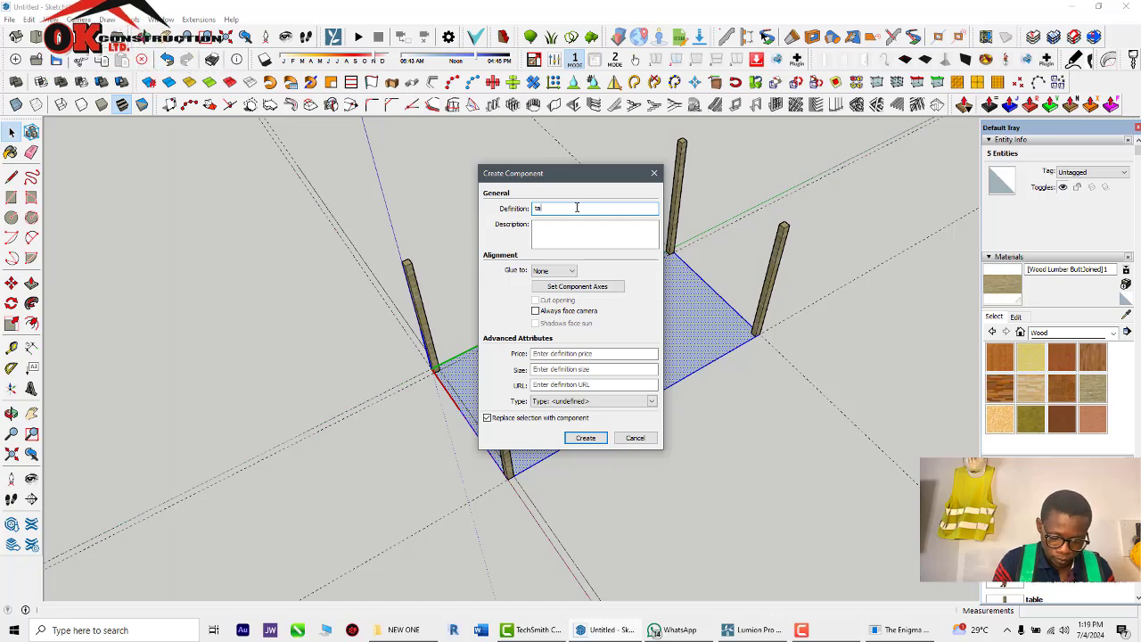
text(ble)
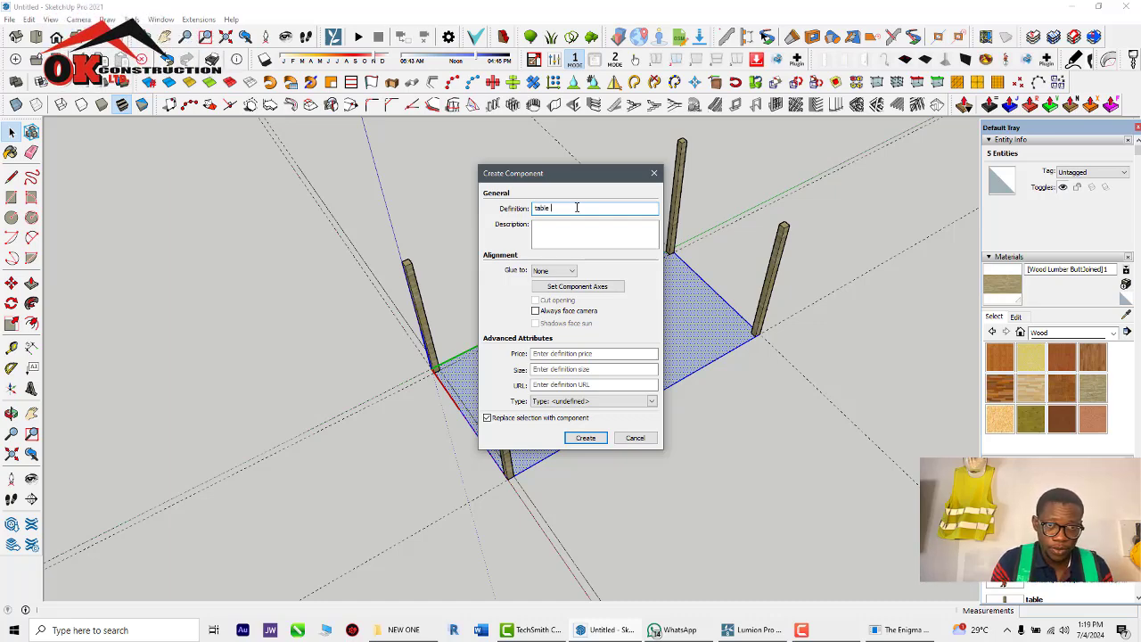
text( top)
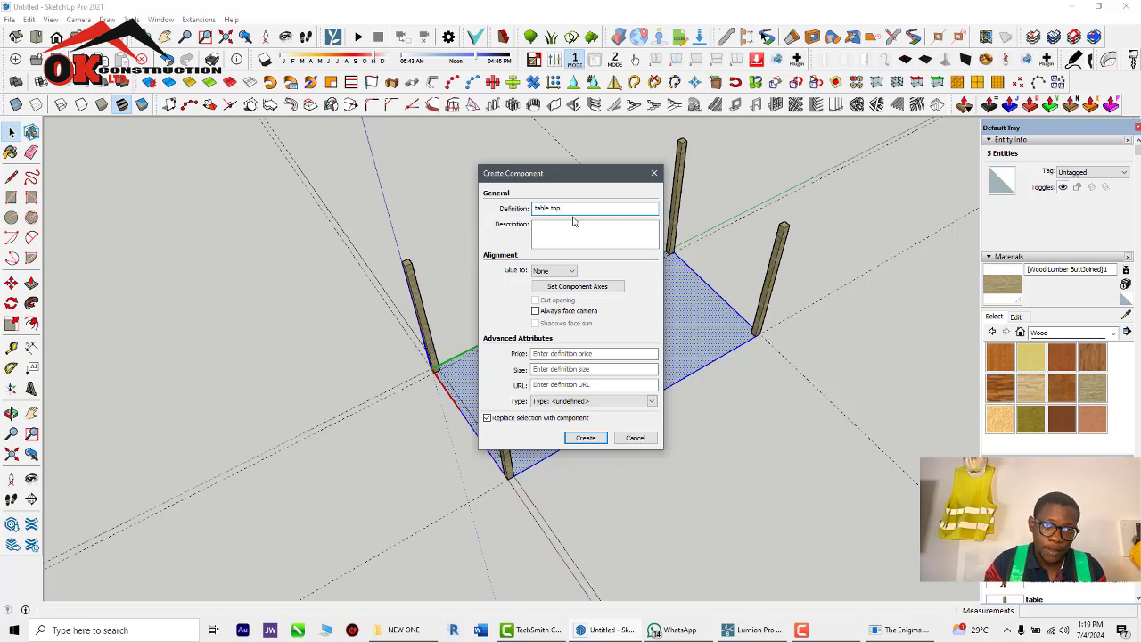
click(566, 228)
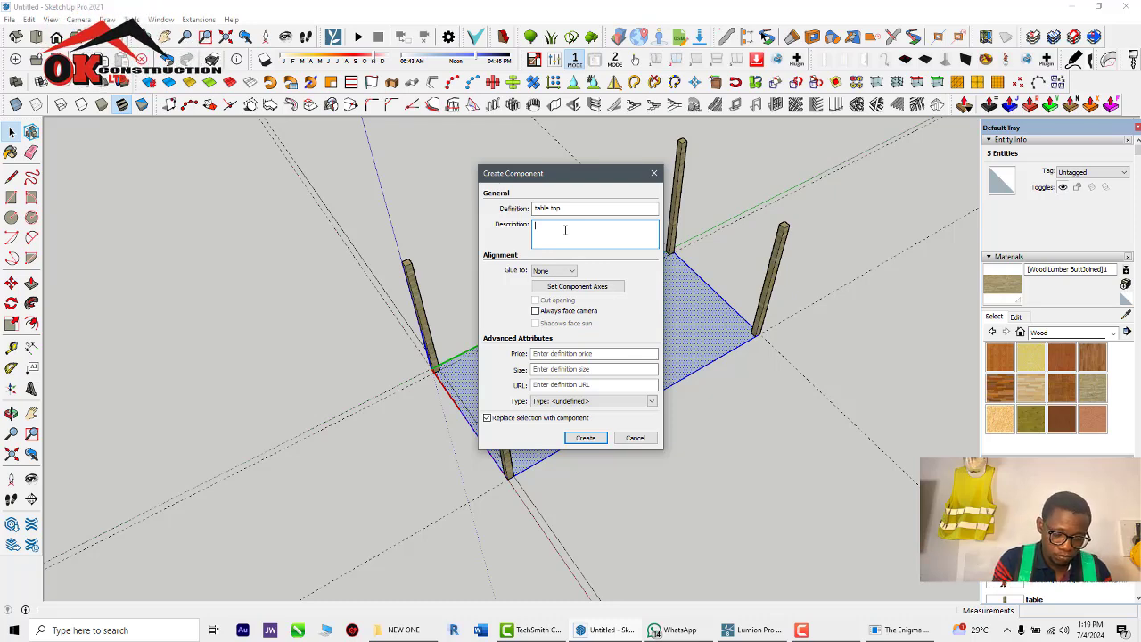
text(tab)
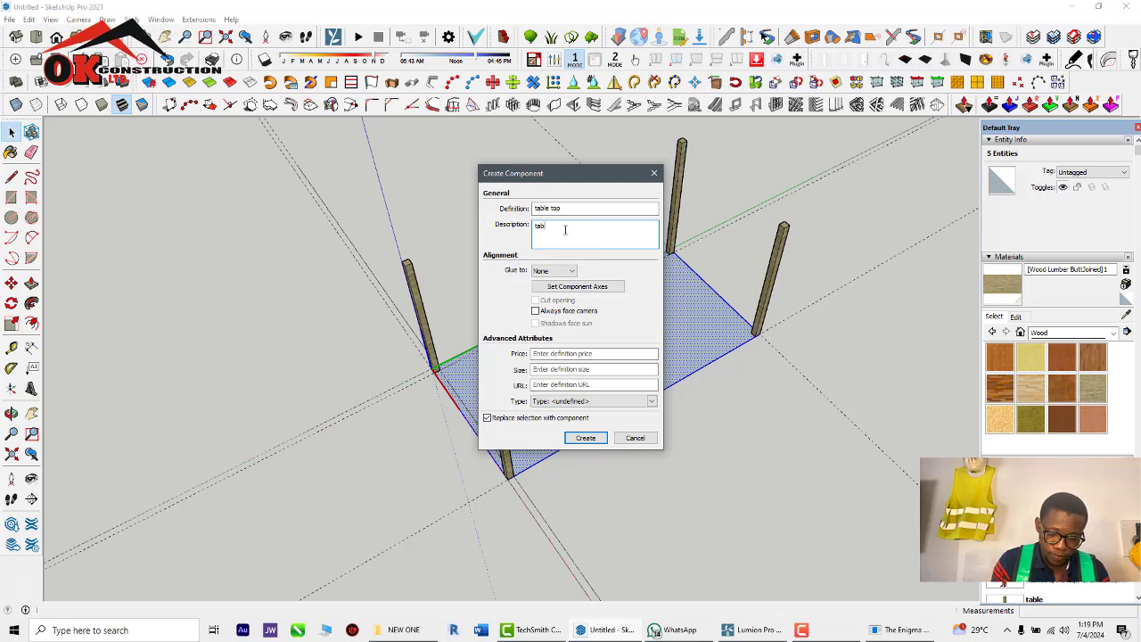
text(le)
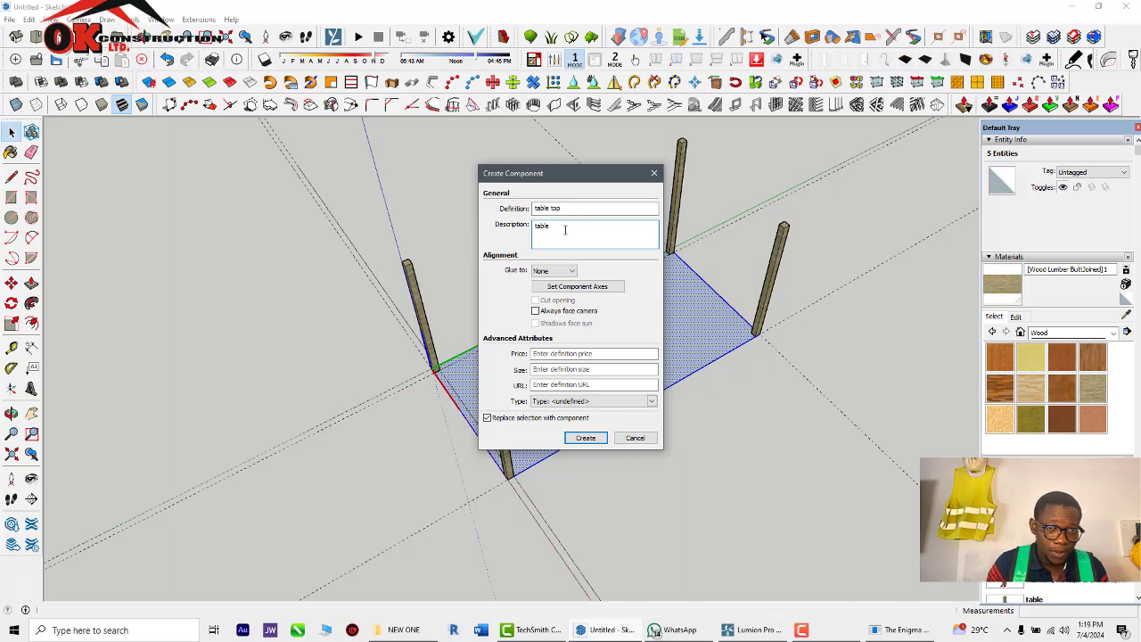
click(585, 438)
middle_drag(580, 357, 566, 374)
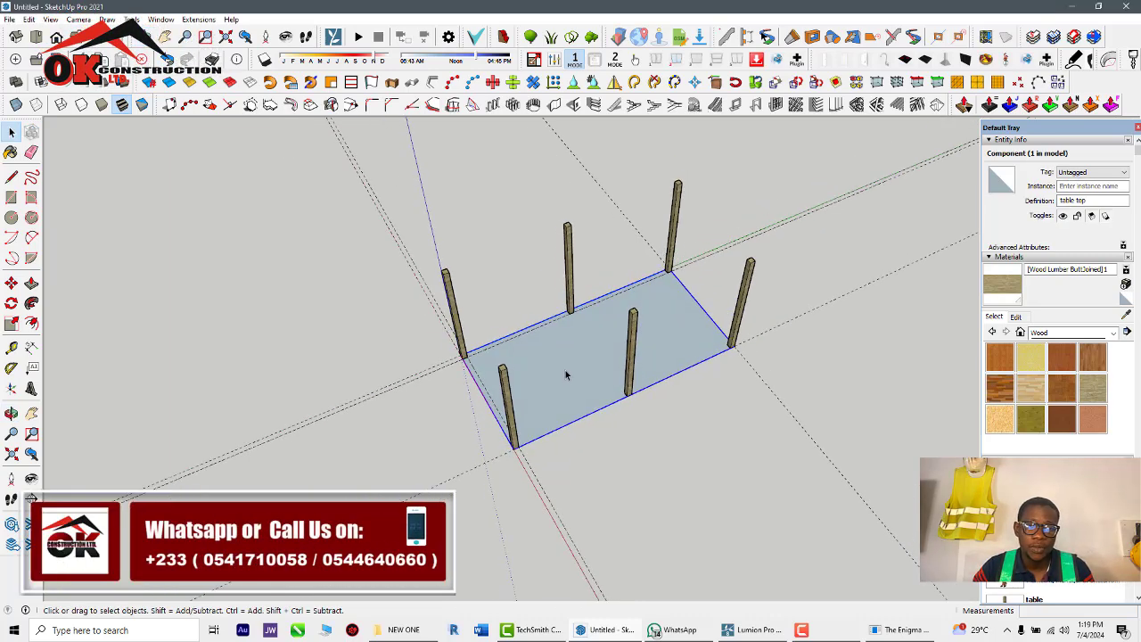
double_click(565, 372)
click(565, 370)
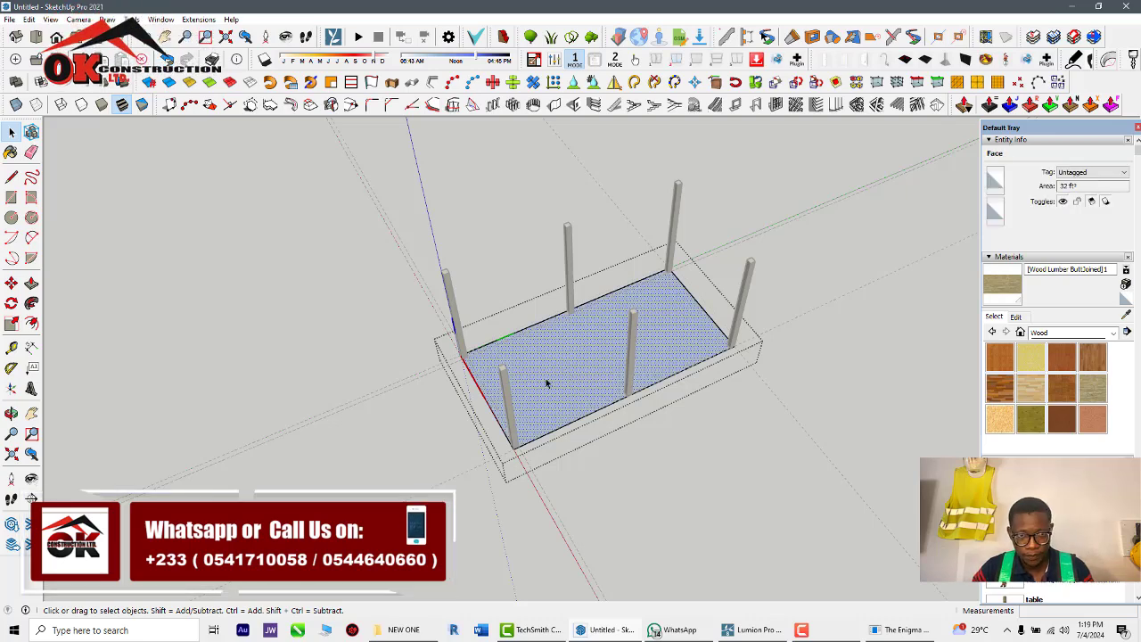
key(Escape)
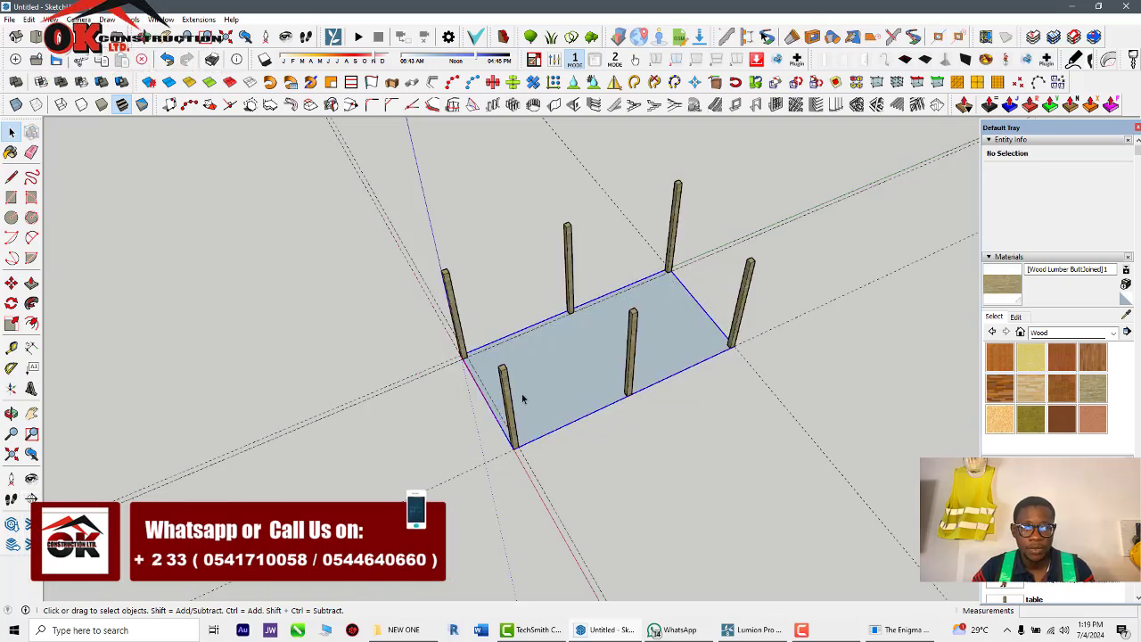
Move the table top component 4' straight up from the ground onto the tops of the legs
click(524, 399)
scroll(528, 464, up, 3)
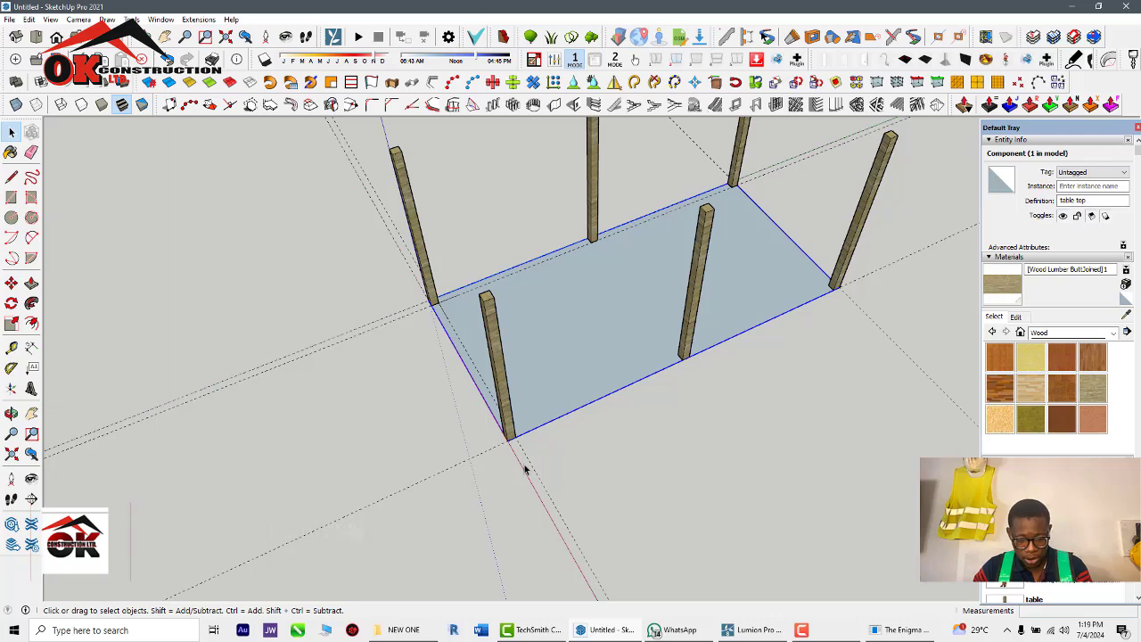
key(p)
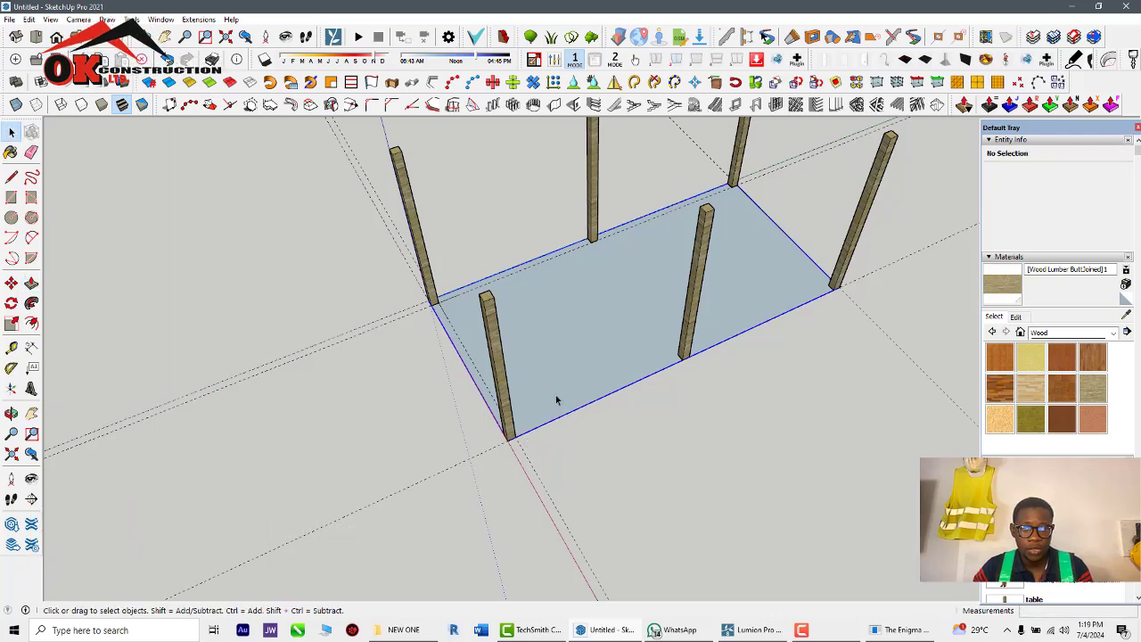
key(m)
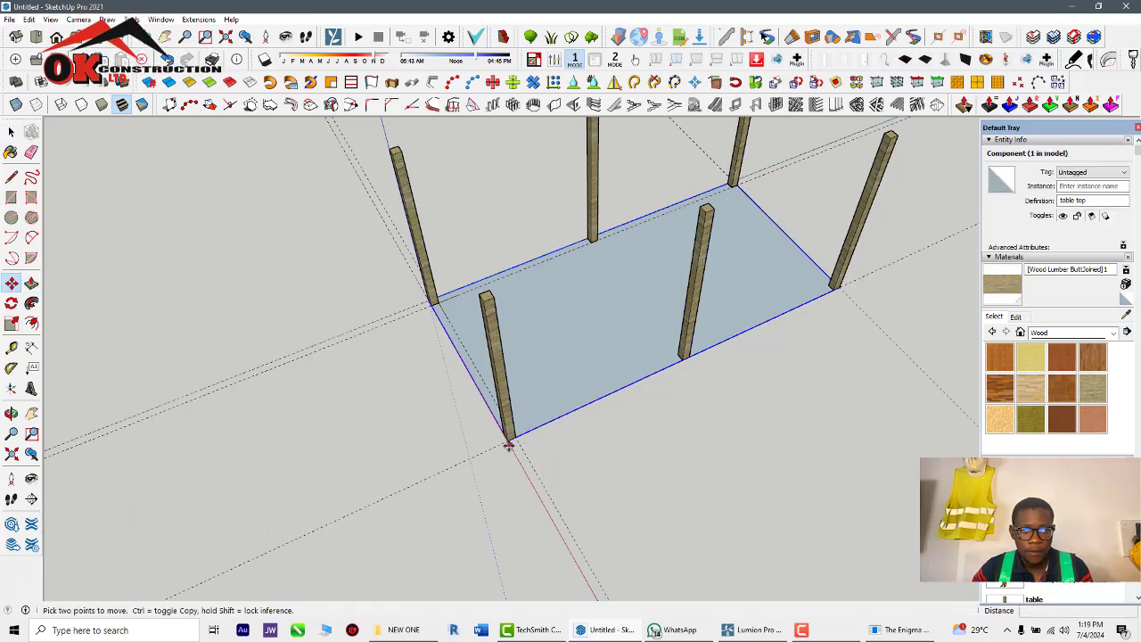
click(509, 441)
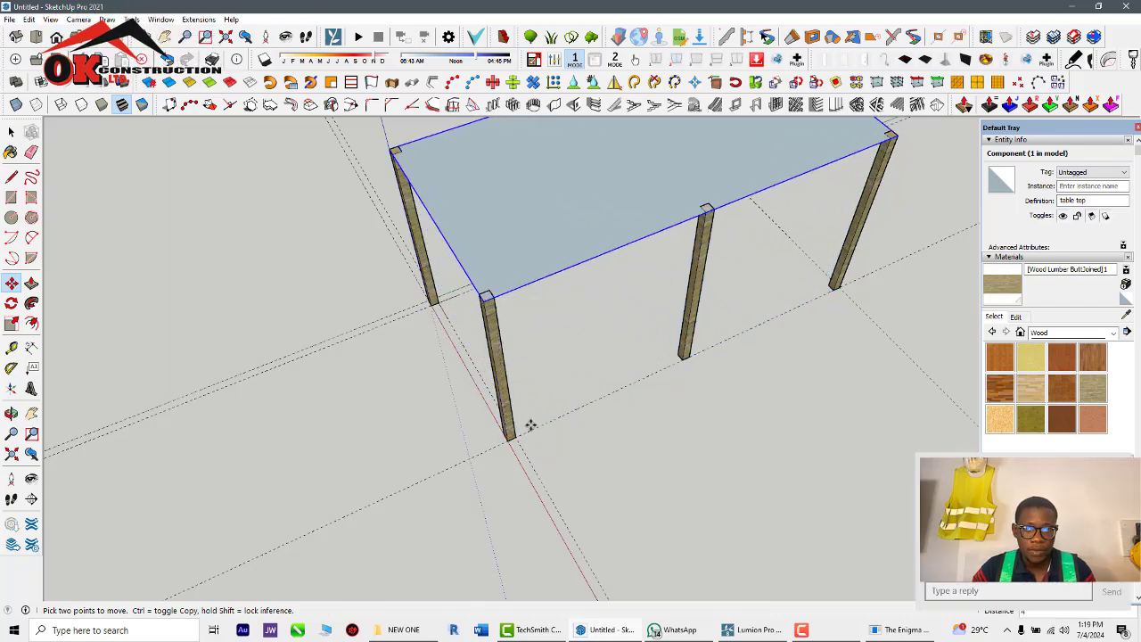
scroll(531, 425, down, 5)
middle_drag(514, 476, 520, 340)
key(space)
scroll(513, 305, up, 5)
scroll(519, 340, down, 3)
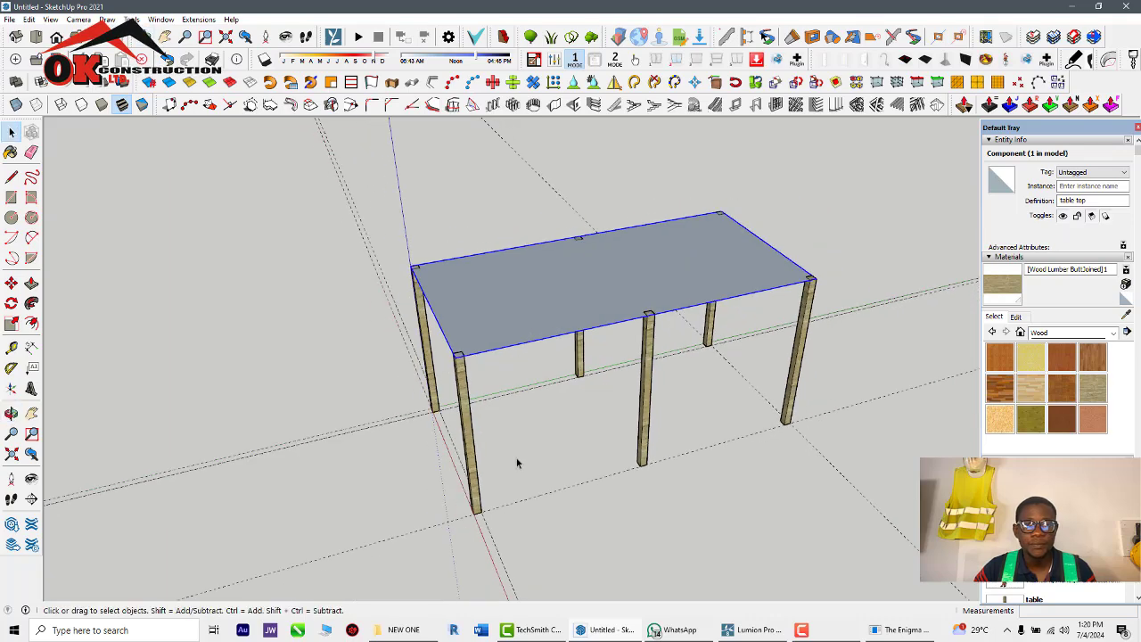
Open the table top component for editing and paint its face with the Wood Cherry Original material
double_click(491, 332)
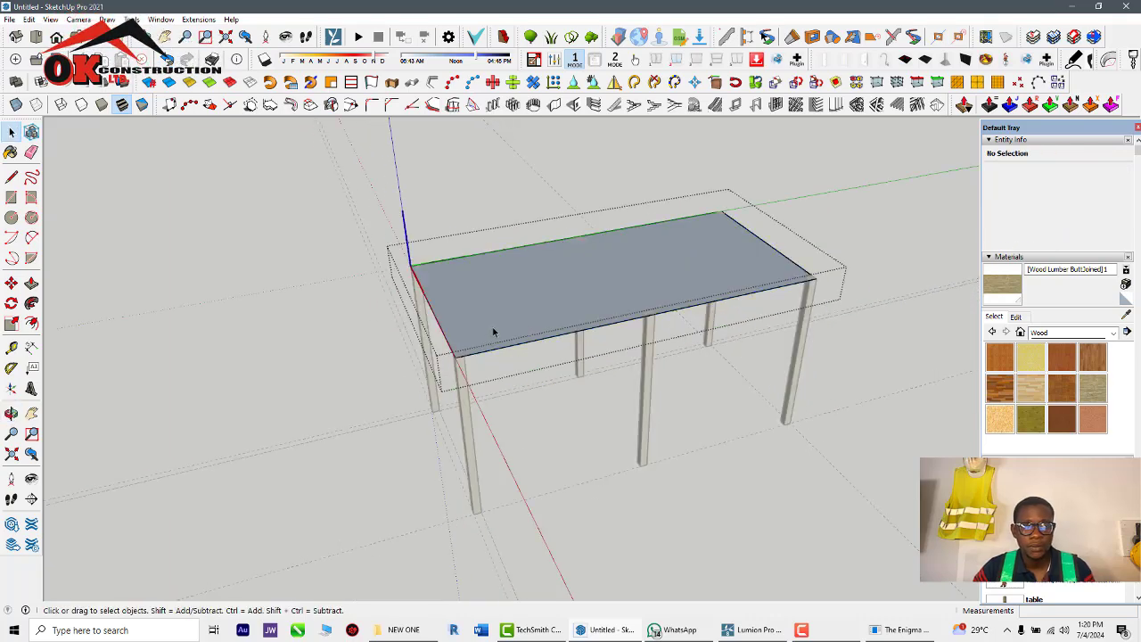
click(1114, 332)
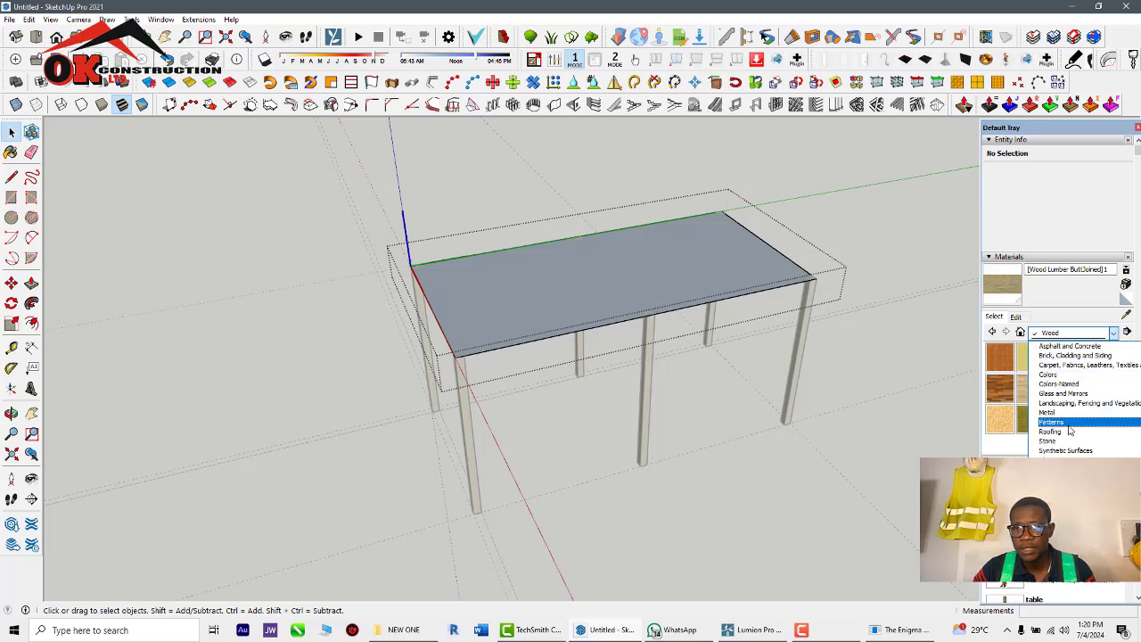
click(1114, 335)
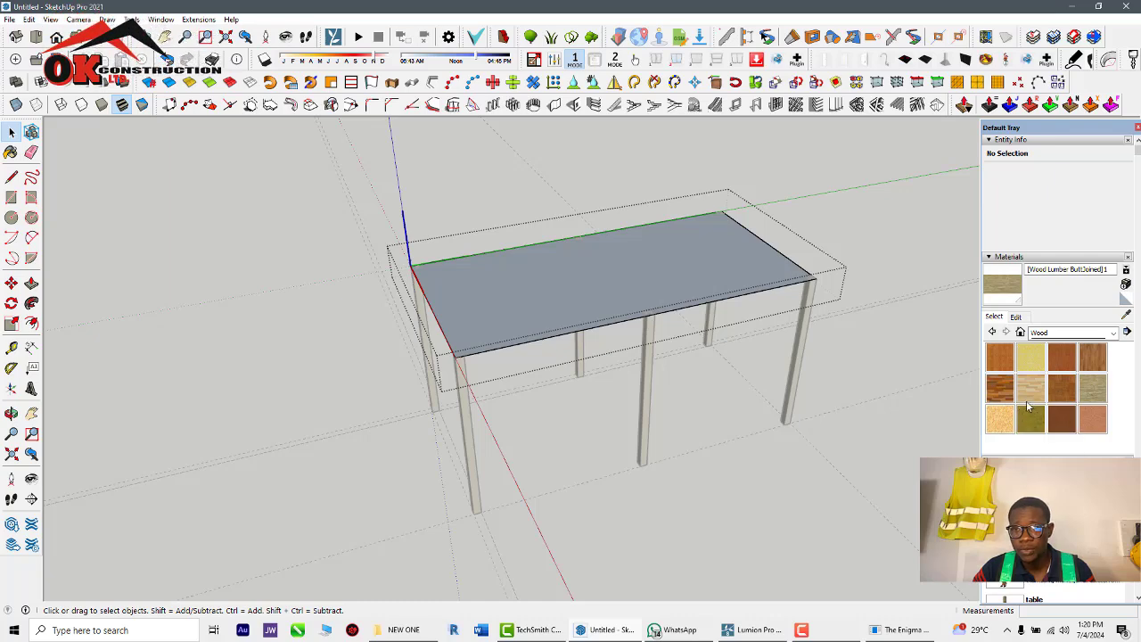
click(1000, 358)
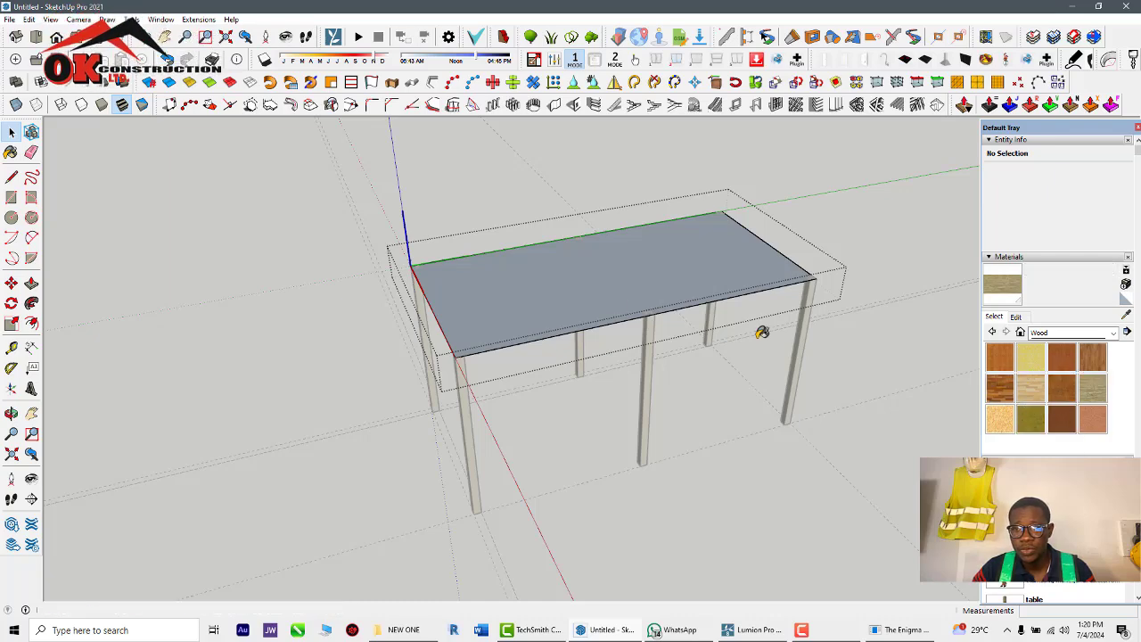
click(607, 298)
Push/Pull the table top's face upward by 1" and leave component editing
scroll(571, 308, up, 2)
mouse_move(545, 397)
middle_down()
mouse_move(565, 204)
mouse_move(533, 230)
mouse_move(535, 476)
mouse_move(554, 424)
middle_up()
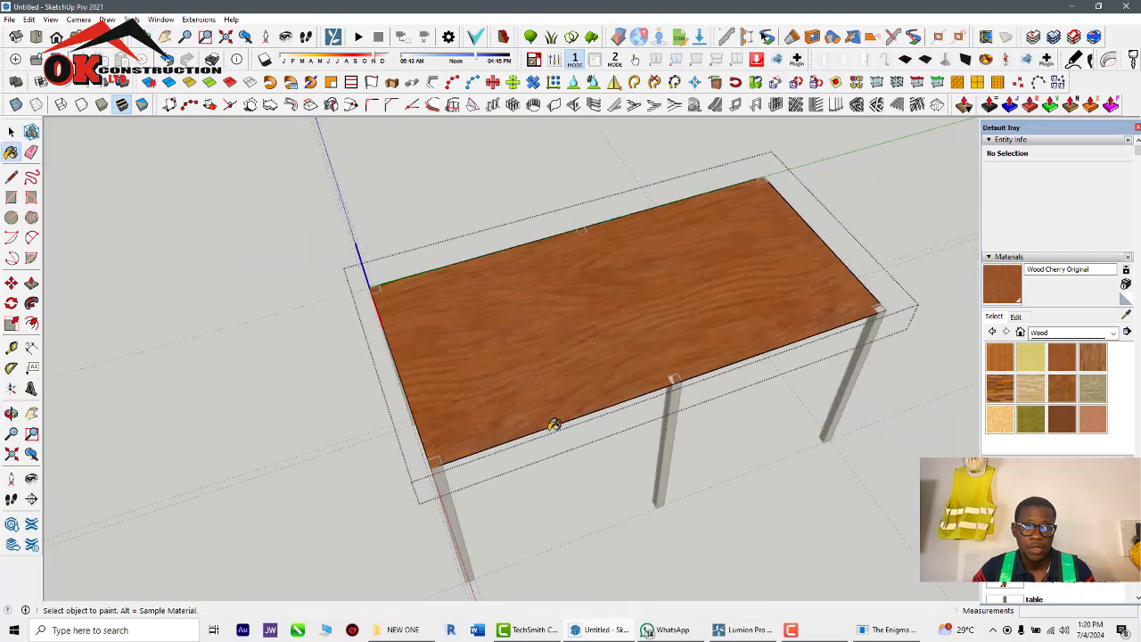
key(p)
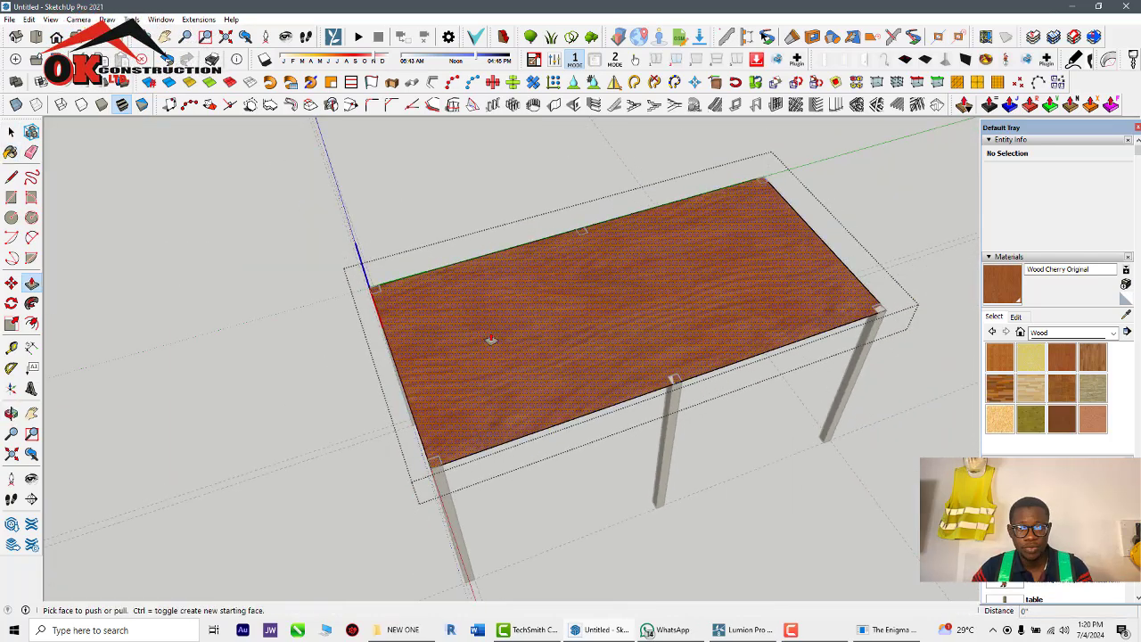
click(490, 338)
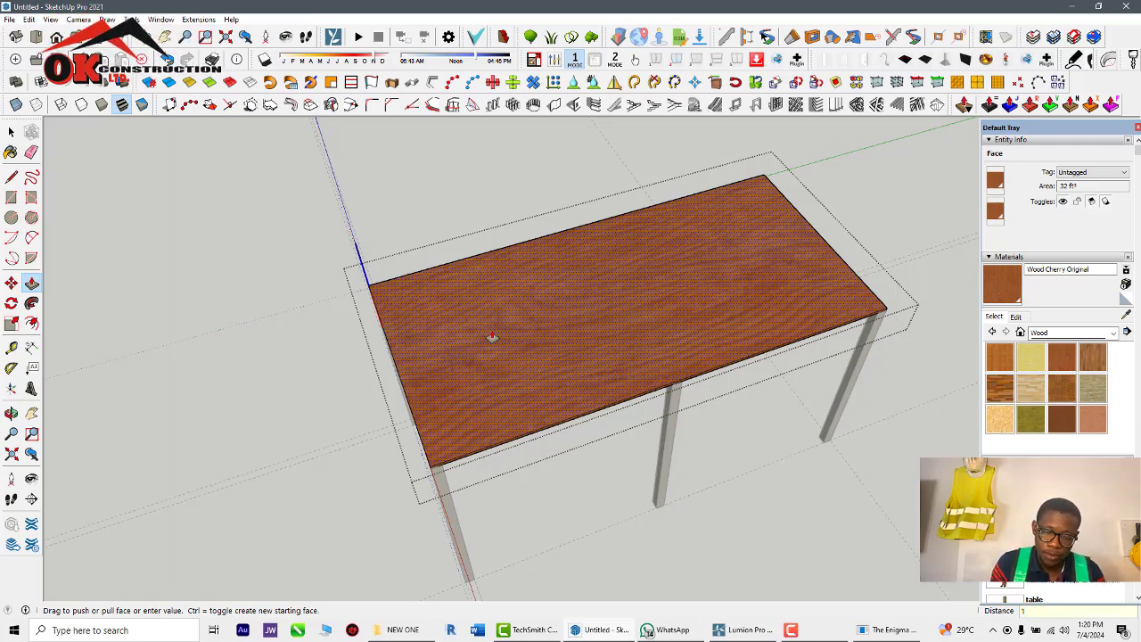
middle_drag(446, 488, 473, 349)
scroll(640, 314, up, 5)
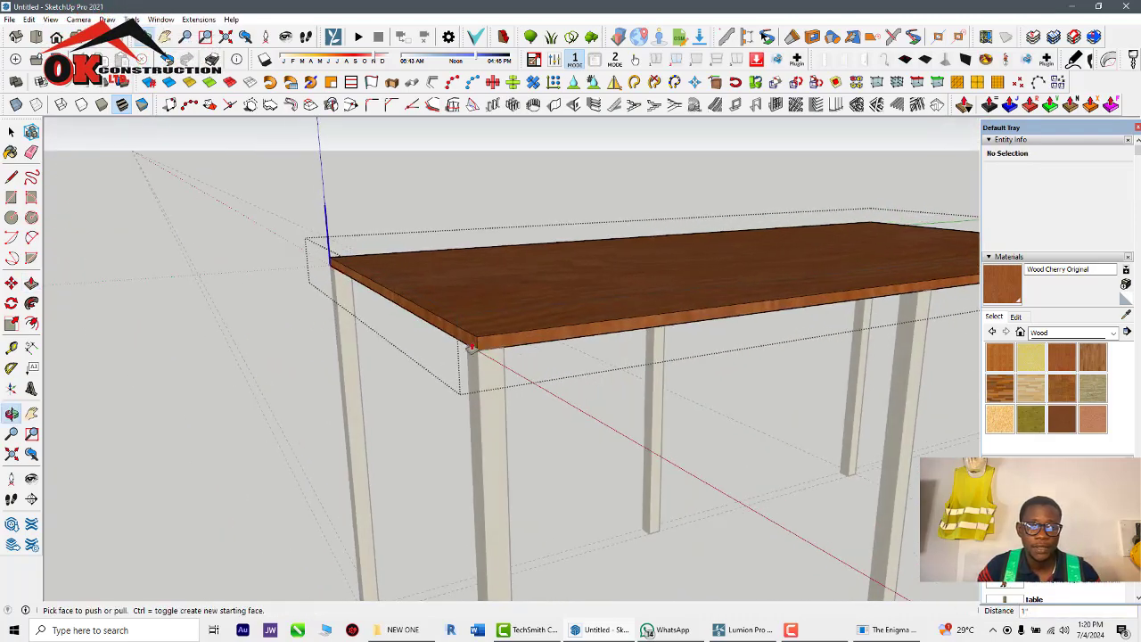
scroll(472, 348, down, 8)
middle_drag(541, 461, 413, 442)
middle_drag(335, 394, 369, 528)
scroll(384, 469, down, 3)
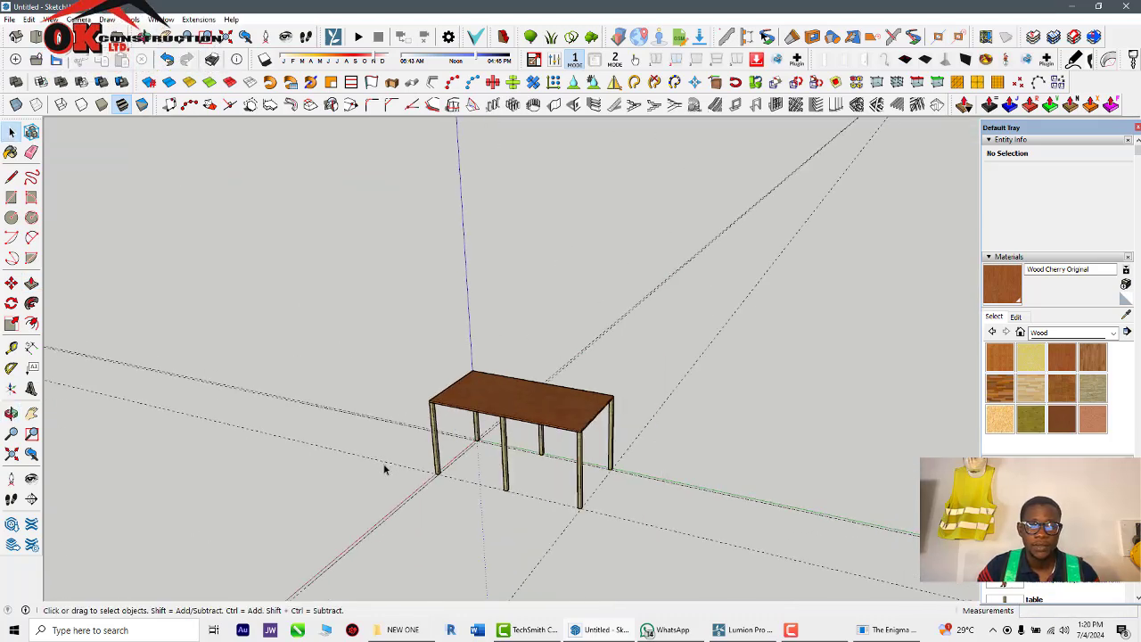
middle_drag(489, 491, 344, 505)
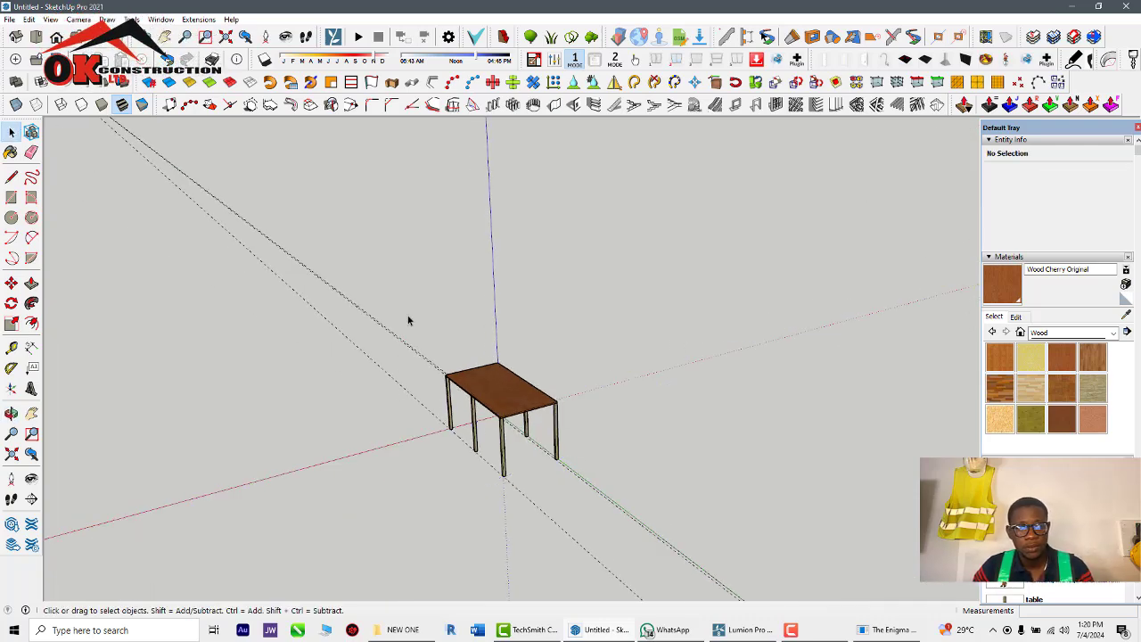
Inspect the assembled table's top and legs from several angles and distances
middle_drag(428, 473, 841, 428)
scroll(665, 481, up, 4)
scroll(748, 426, down, 3)
scroll(777, 409, up, 3)
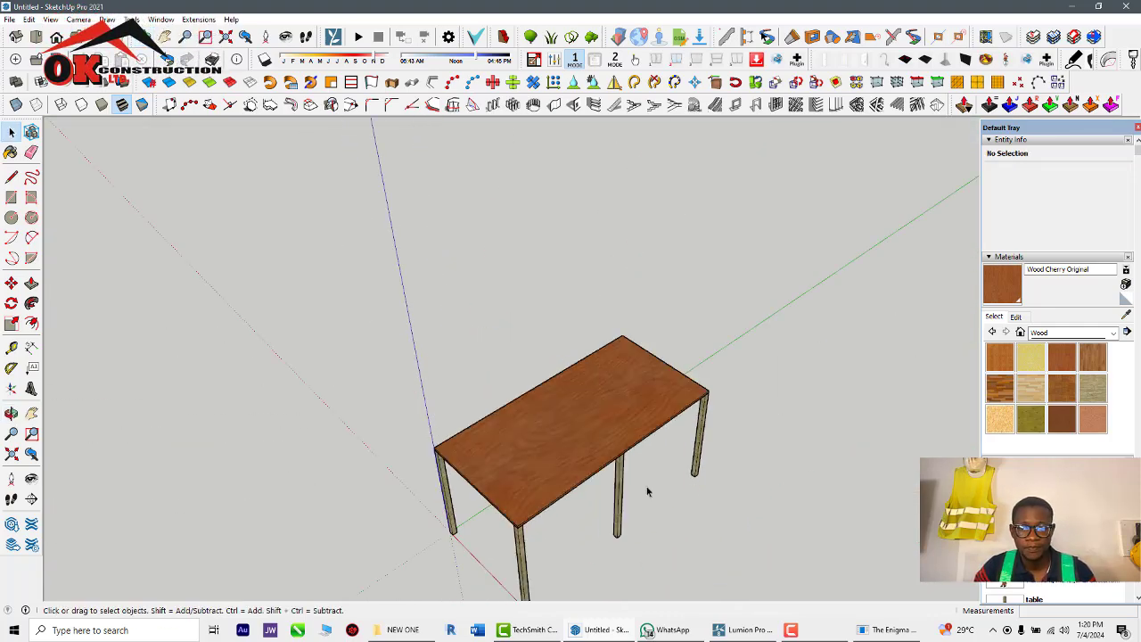
scroll(640, 519, up, 1)
scroll(640, 519, down, 1)
middle_drag(652, 528, 620, 517)
scroll(573, 392, down, 3)
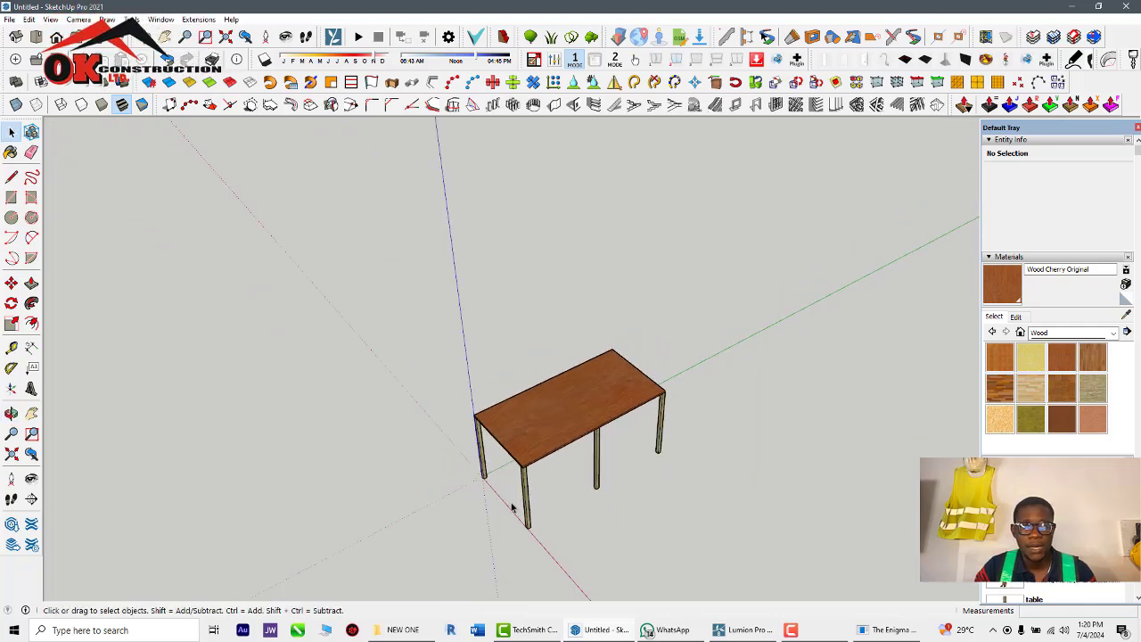
middle_drag(535, 498, 600, 461)
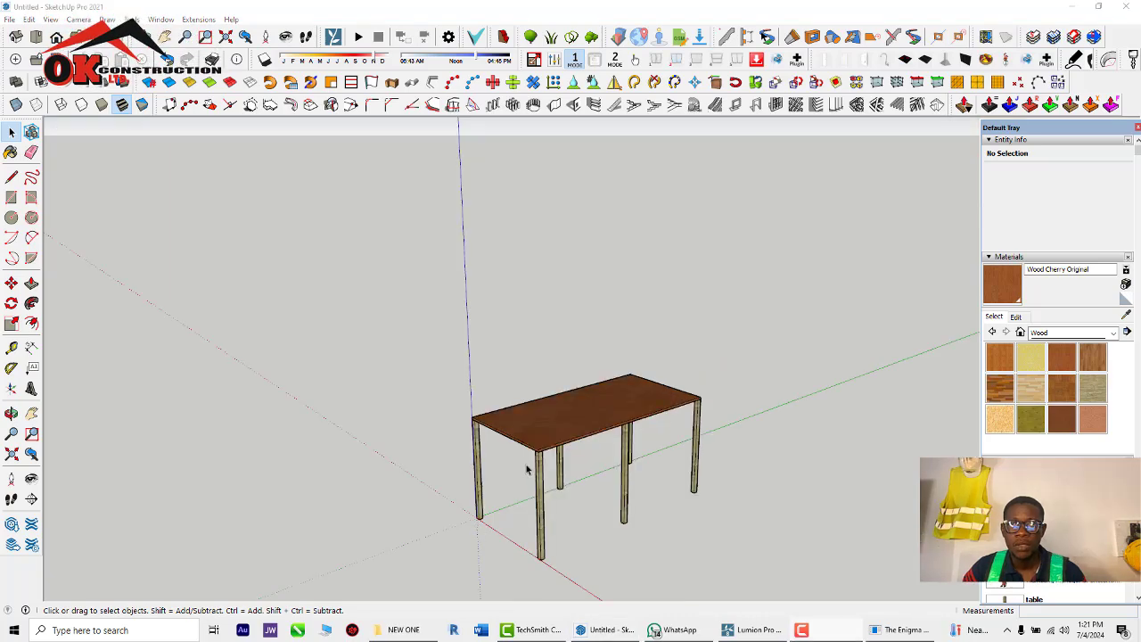
middle_drag(527, 470, 477, 414)
scroll(521, 425, down, 2)
scroll(477, 413, up, 4)
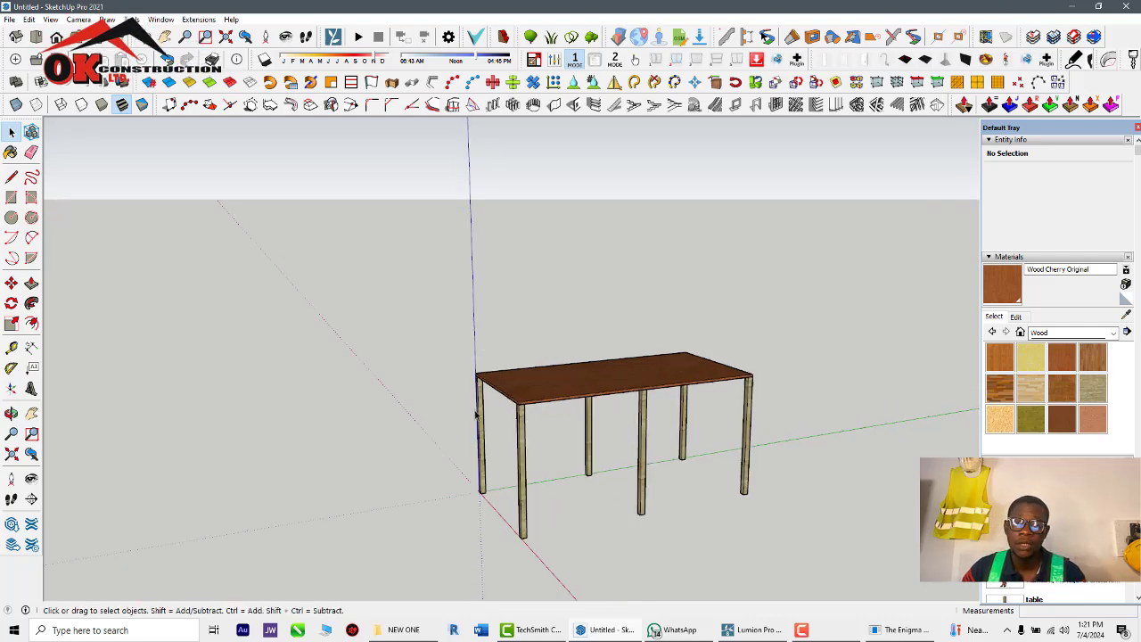
mouse_move(517, 460)
middle_down()
mouse_move(548, 415)
mouse_move(527, 507)
mouse_move(547, 520)
mouse_move(509, 530)
mouse_move(591, 549)
middle_up()
scroll(494, 508, up, 2)
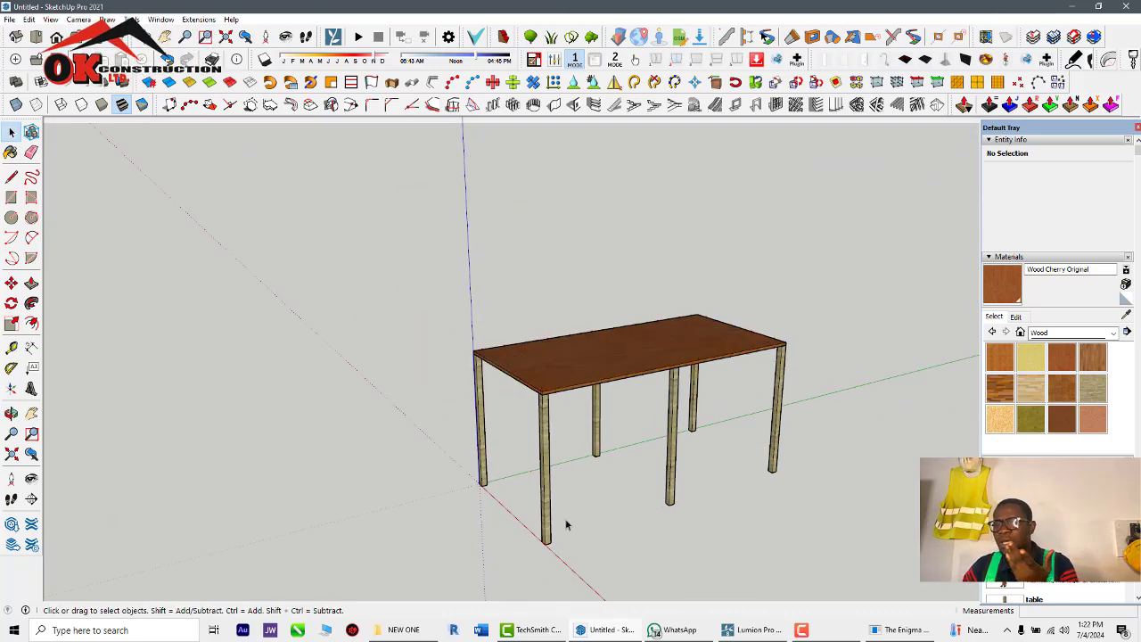
middle_drag(572, 536, 520, 542)
scroll(519, 542, up, 3)
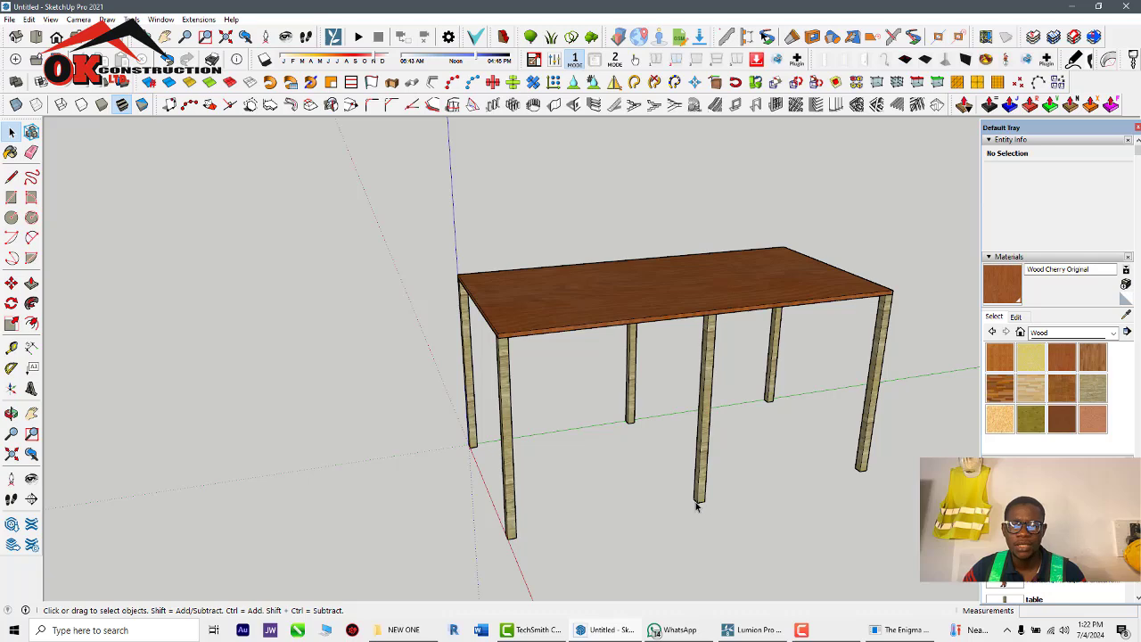
Draw a 3' 9" by 2" rectangle on the ground between the corner leg and the middle leg on one long side
middle_drag(703, 506, 465, 532)
scroll(456, 501, up, 3)
scroll(456, 501, up, 2)
scroll(457, 502, down, 1)
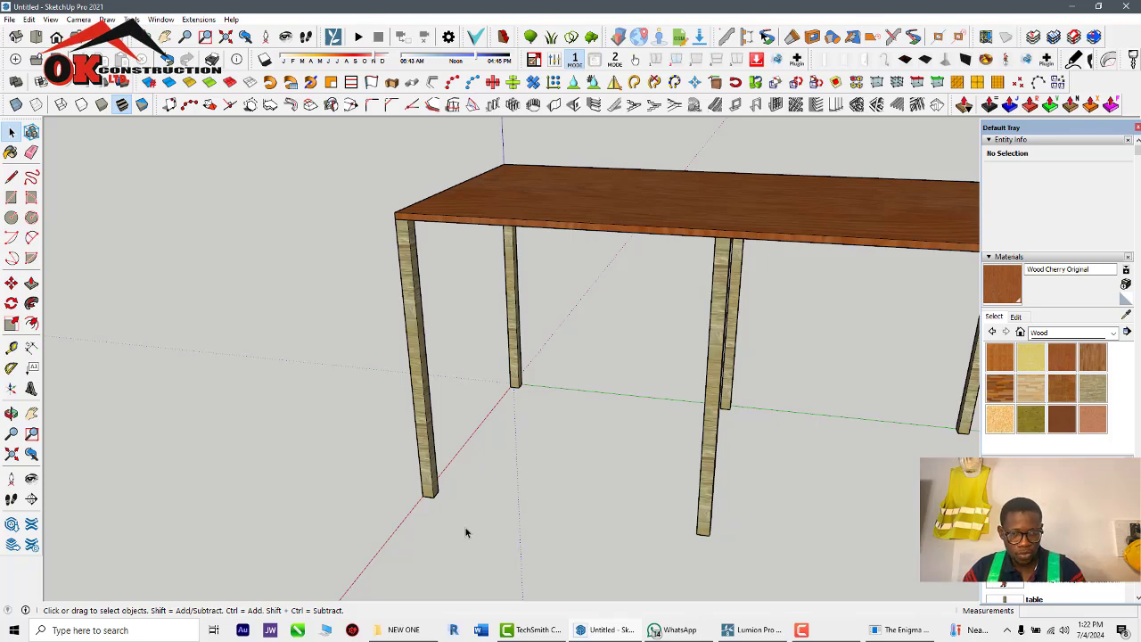
key(r)
scroll(453, 492, up, 3)
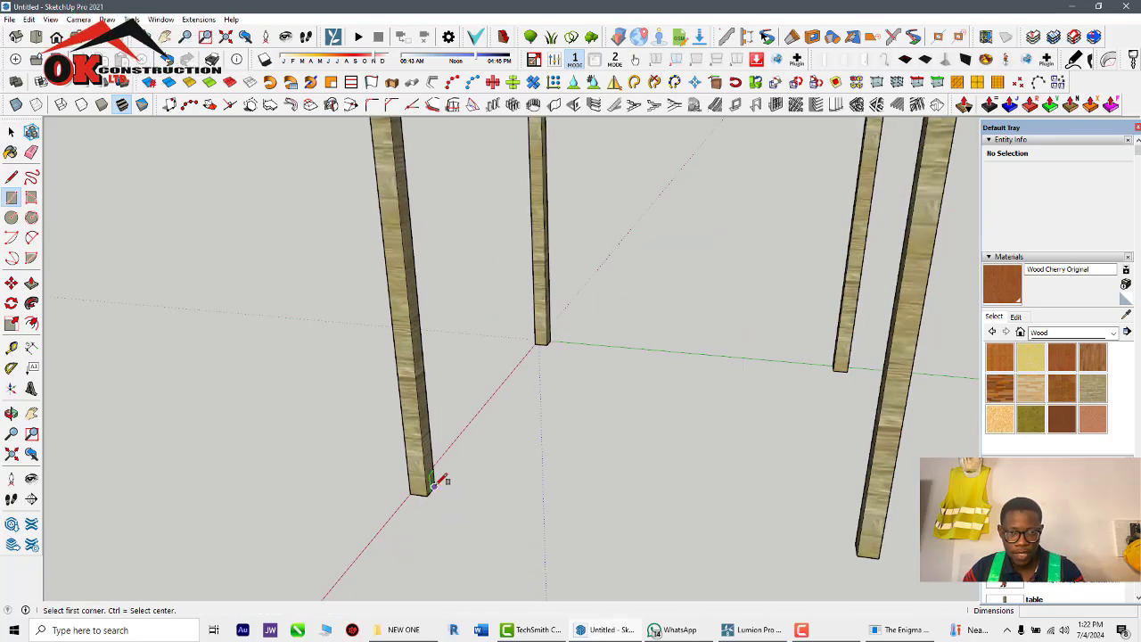
scroll(745, 502, down, 2)
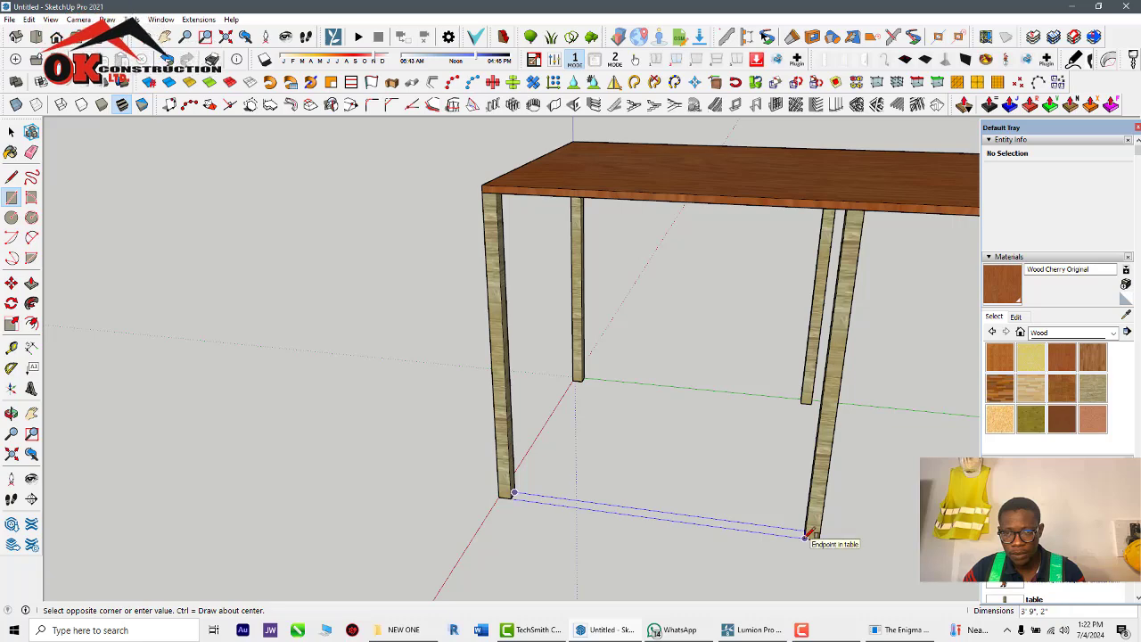
click(810, 537)
middle_drag(643, 506, 681, 531)
key(space)
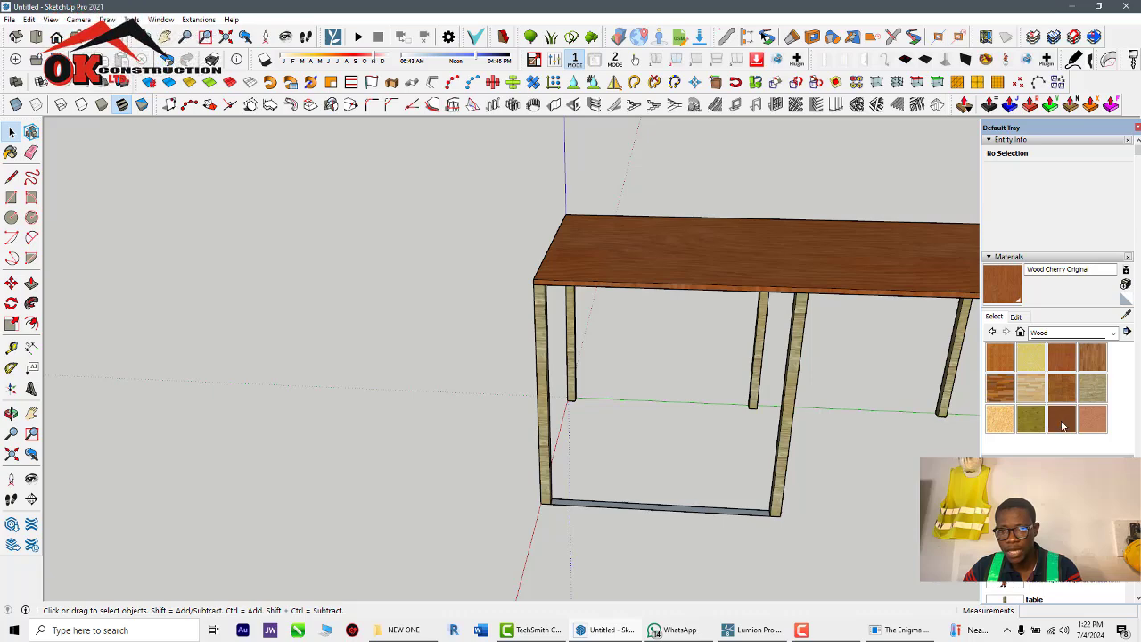
click(779, 486)
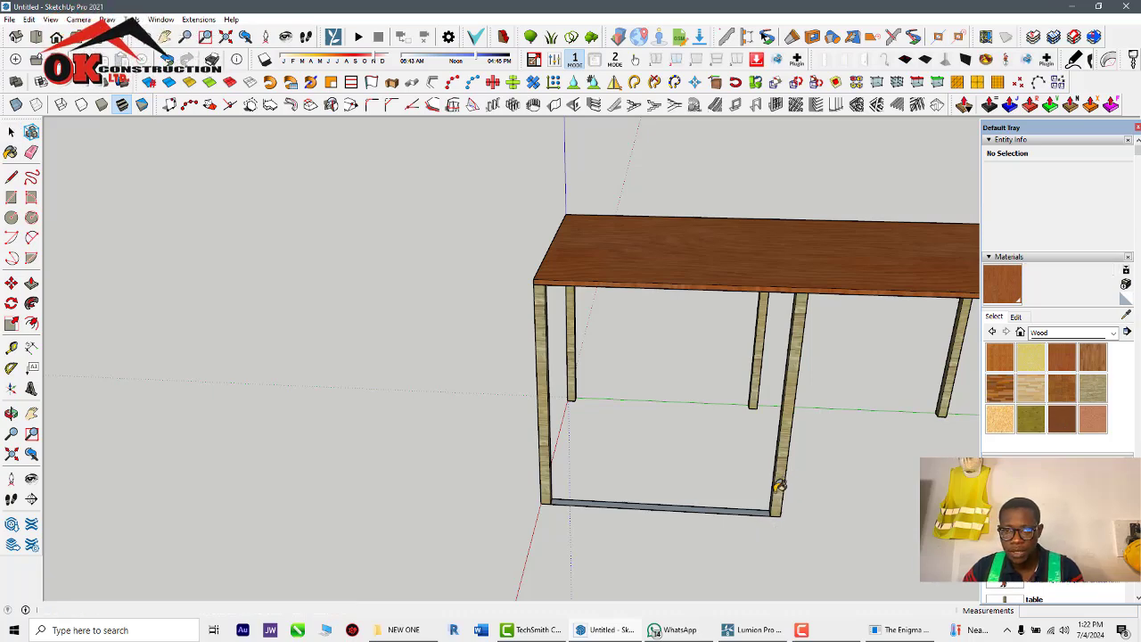
scroll(731, 530, up, 4)
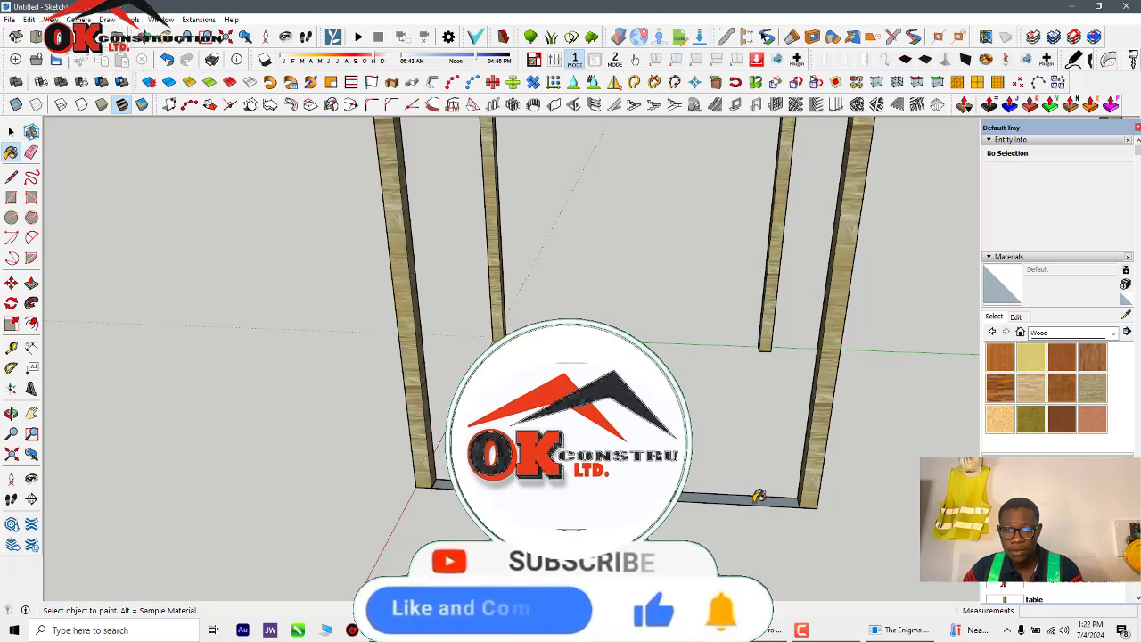
scroll(759, 495, up, 3)
key(space)
double_click(787, 501)
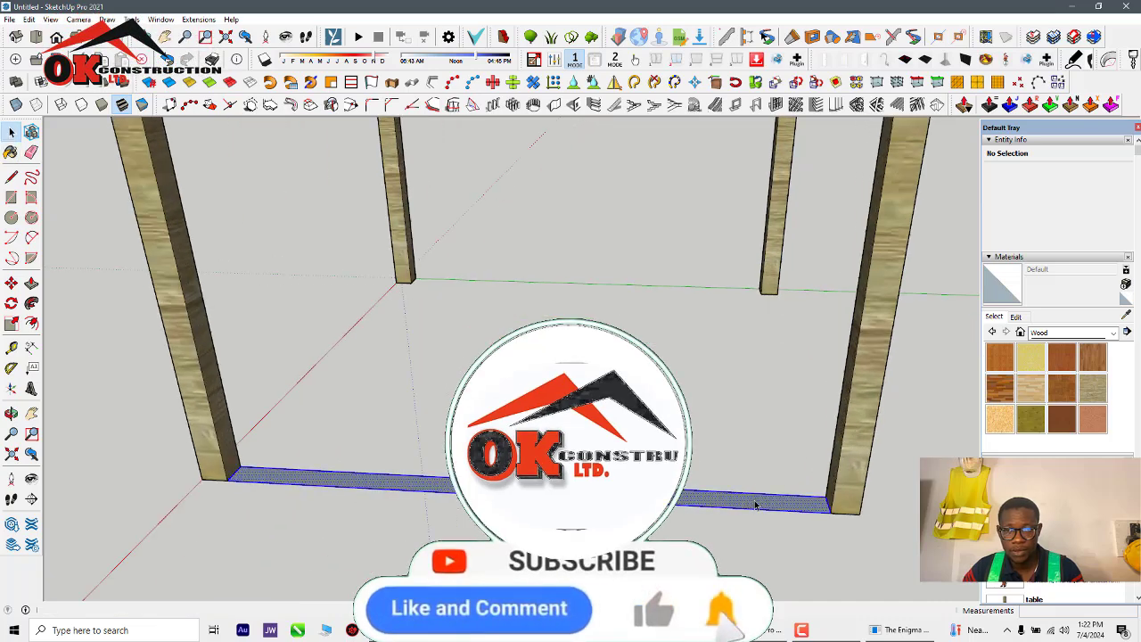
key(b)
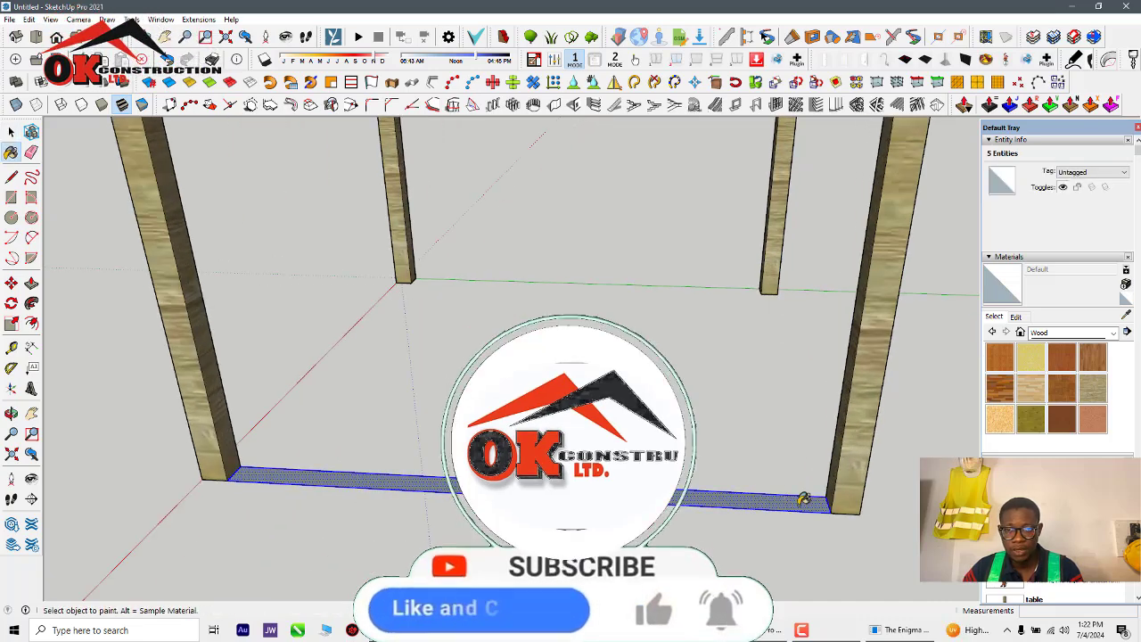
key(space)
Push/Pull the rectangle between the two legs upward by 4" to form a rail
key(p)
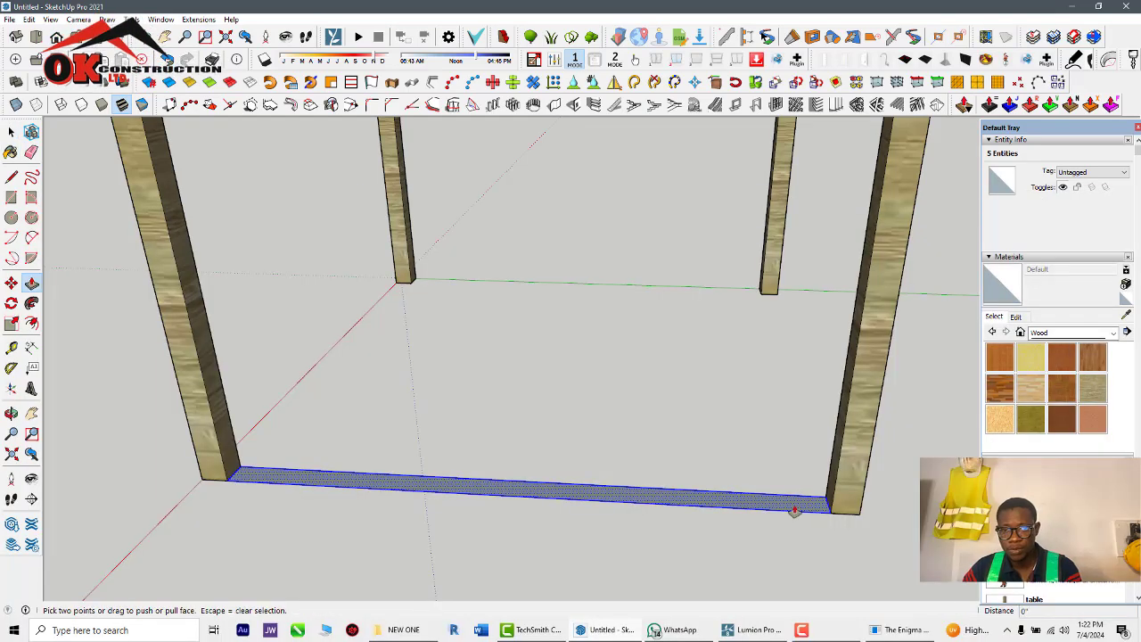
drag(799, 500, 800, 490)
key(Escape)
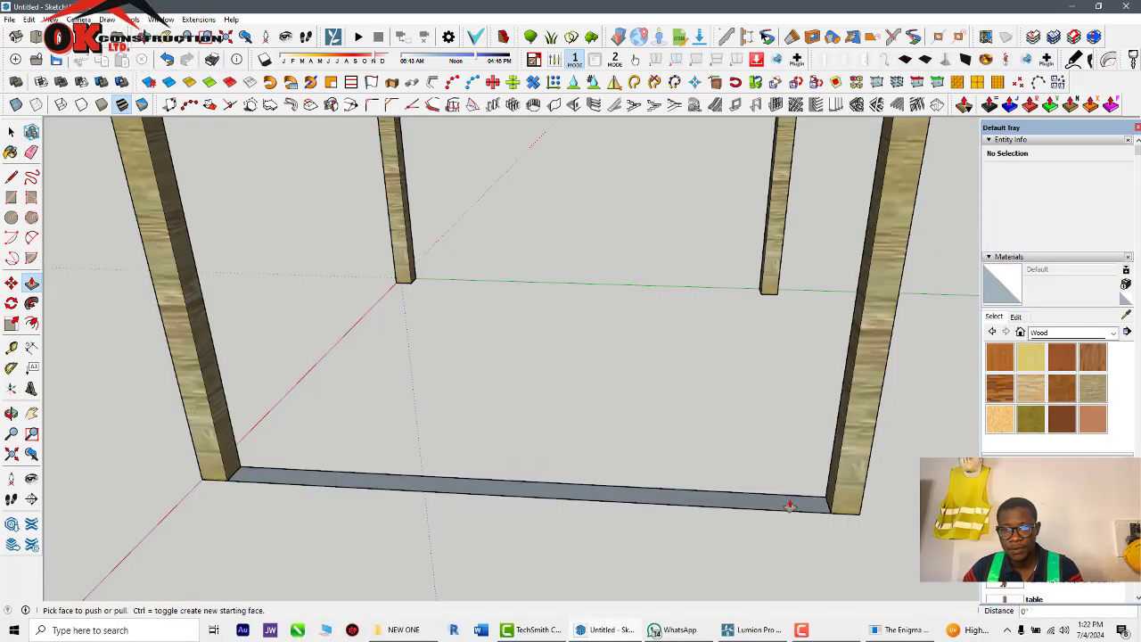
click(788, 503)
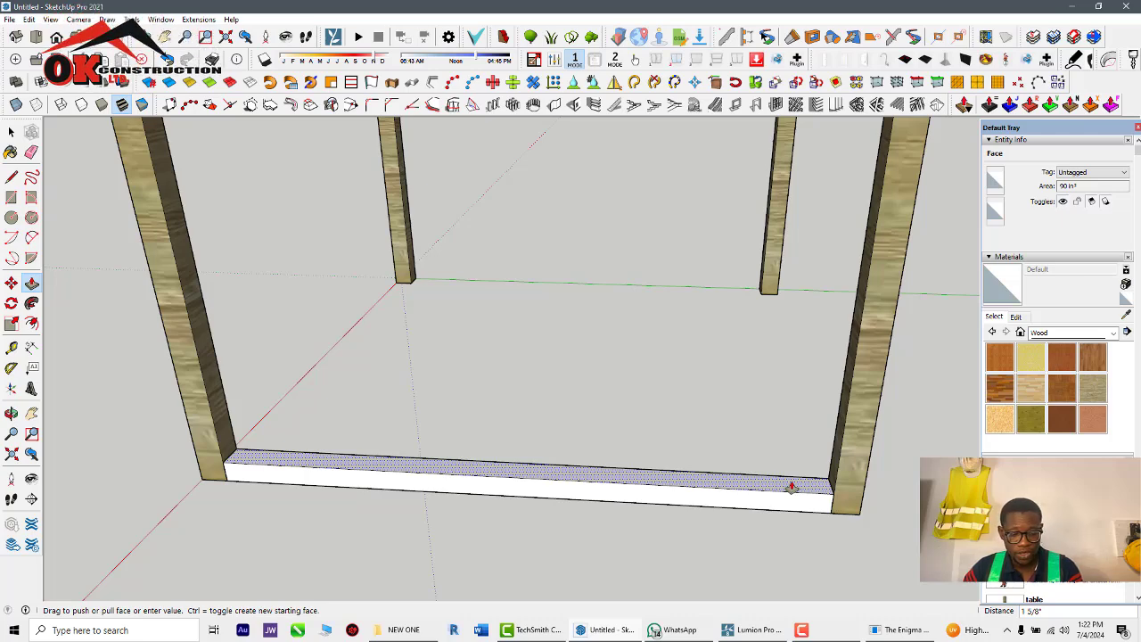
key(Return)
scroll(619, 550, up, 1)
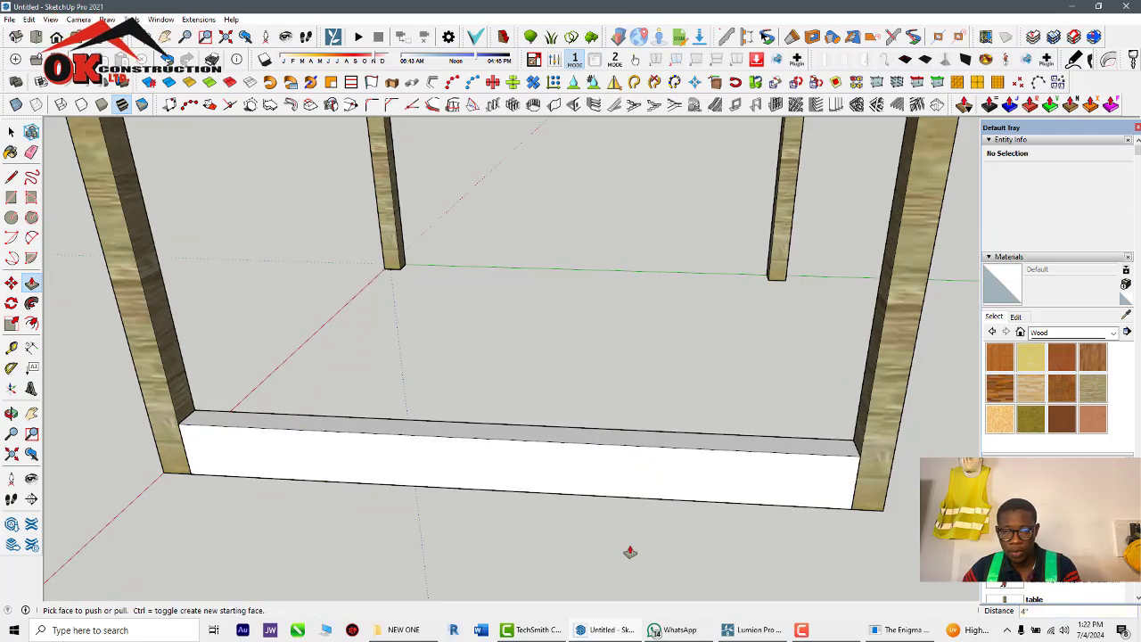
Select the whole rail and paint it with the Wood Lumber ButtJoined material
key(space)
triple_click(676, 480)
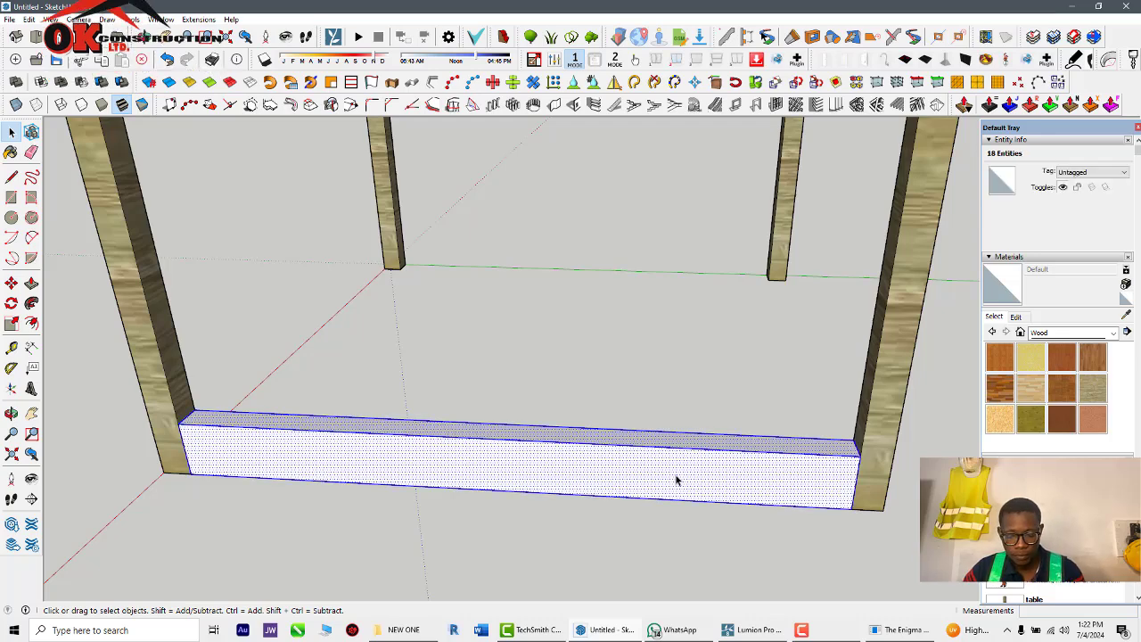
key(b)
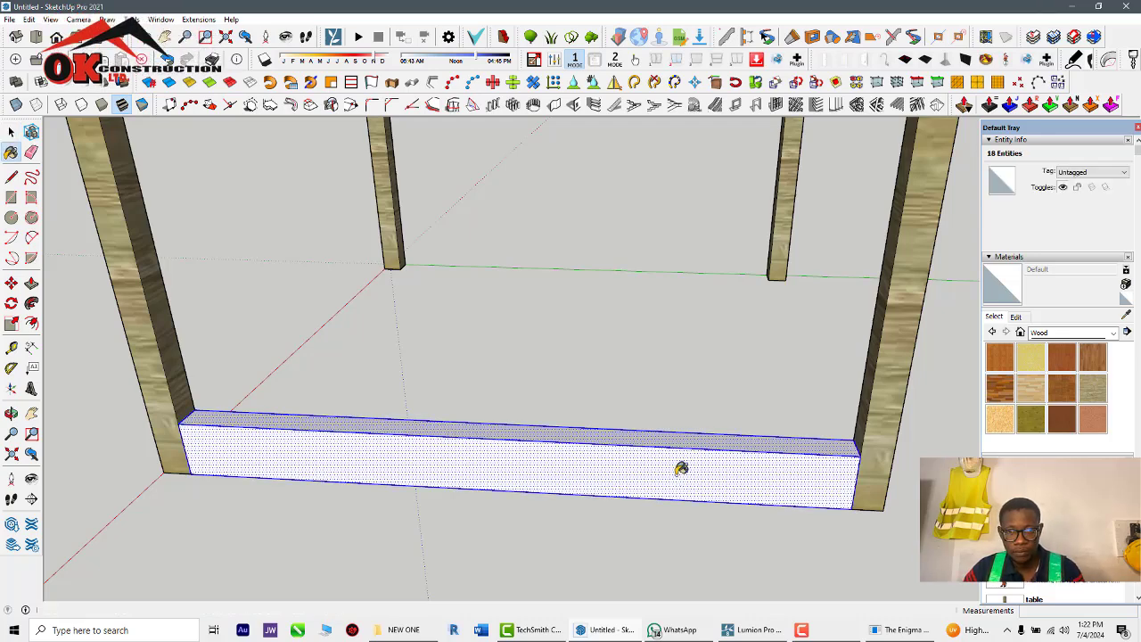
click(1093, 391)
click(736, 475)
mouse_move(736, 476)
middle_down()
mouse_move(652, 532)
mouse_move(777, 472)
middle_up()
scroll(776, 472, down, 4)
scroll(713, 517, up, 1)
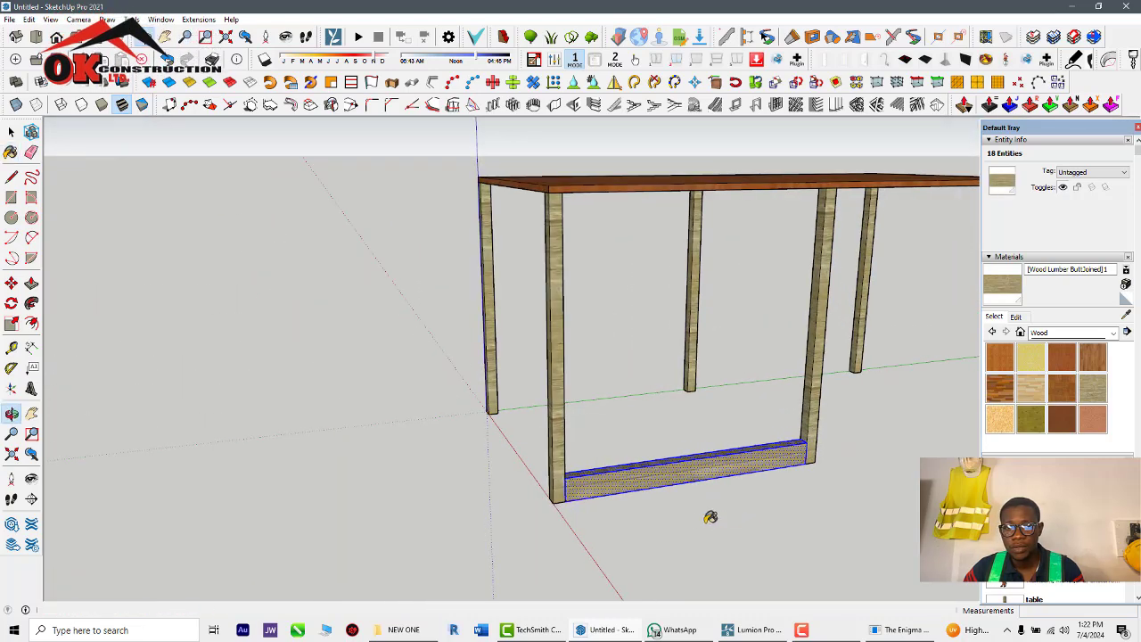
Make the selected rail geometry a group
key(space)
right_click(693, 475)
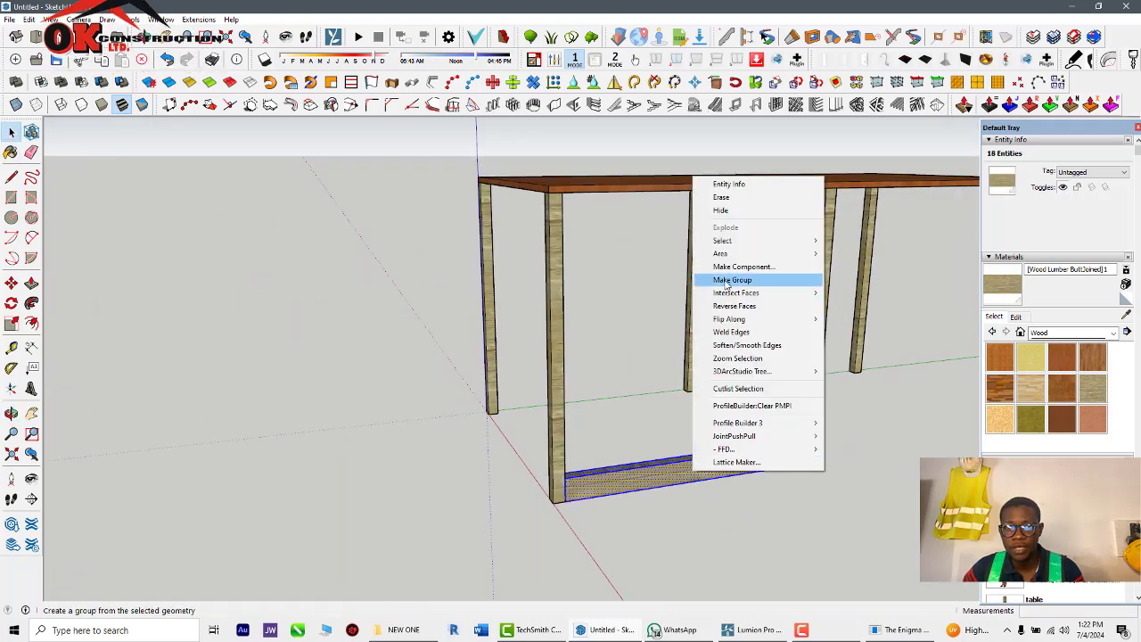
click(717, 276)
Move the rail group 3' 8" straight up so it sits against the underside of the table top
middle_drag(675, 497, 538, 509)
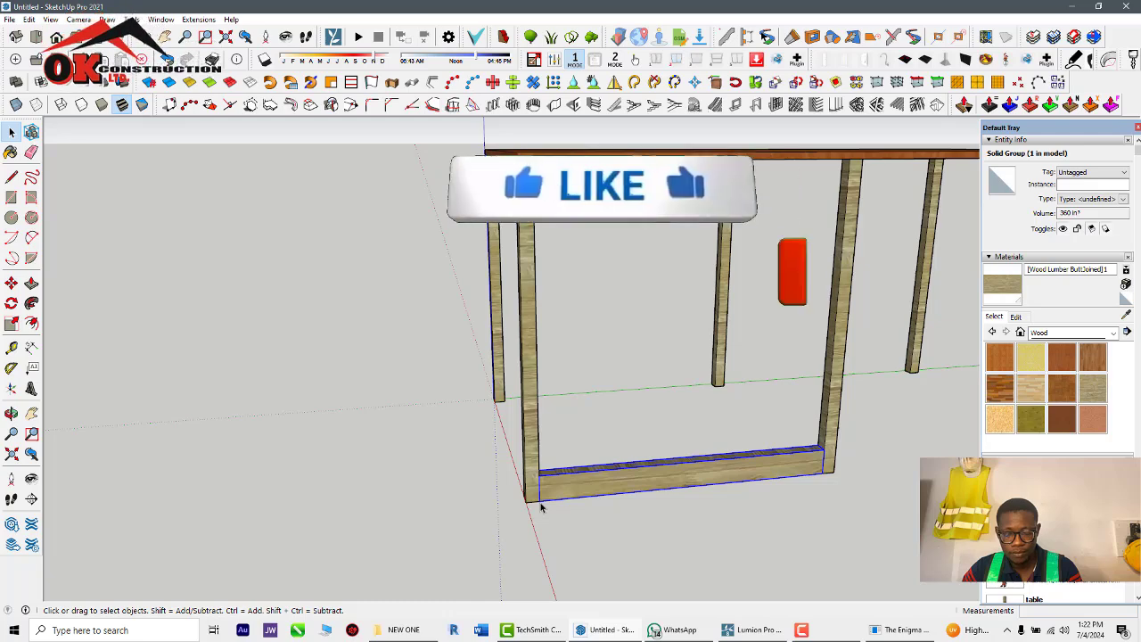
key(m)
click(540, 475)
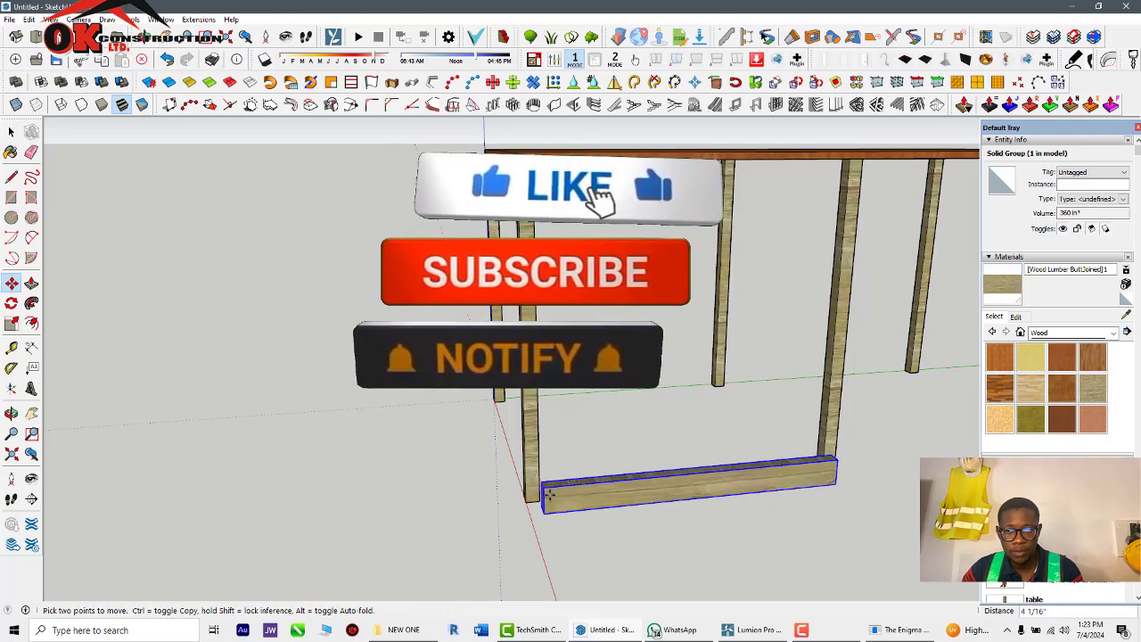
scroll(549, 493, down, 4)
click(541, 342)
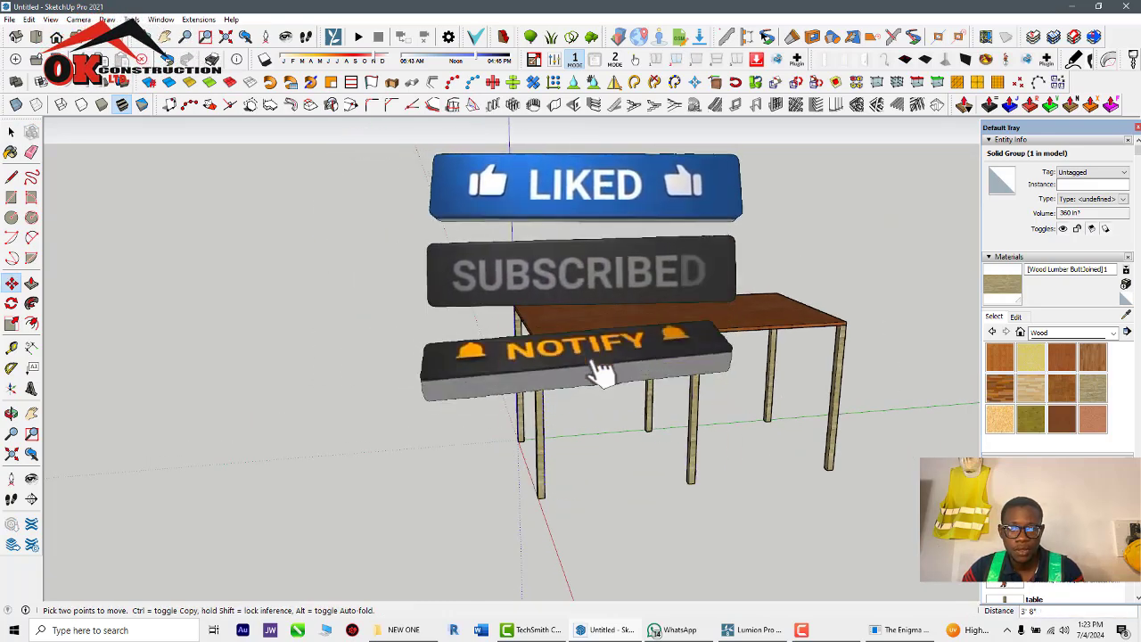
Copy the rail group along the same long side into the gap between the middle leg and the far corner leg
middle_drag(702, 395, 599, 398)
scroll(419, 328, up, 4)
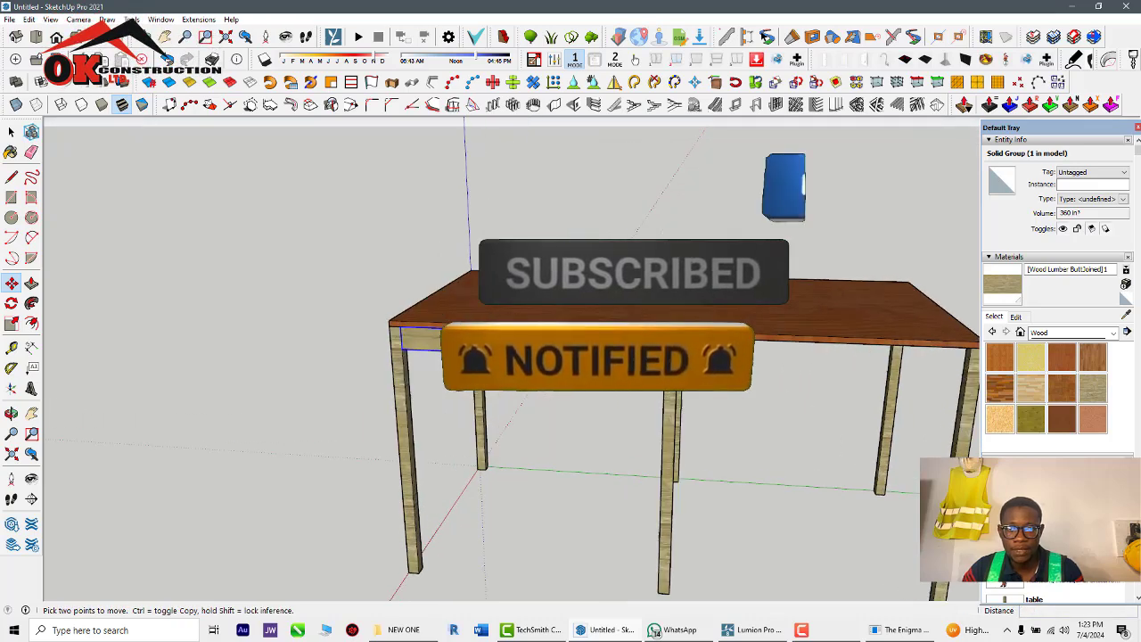
click(383, 324)
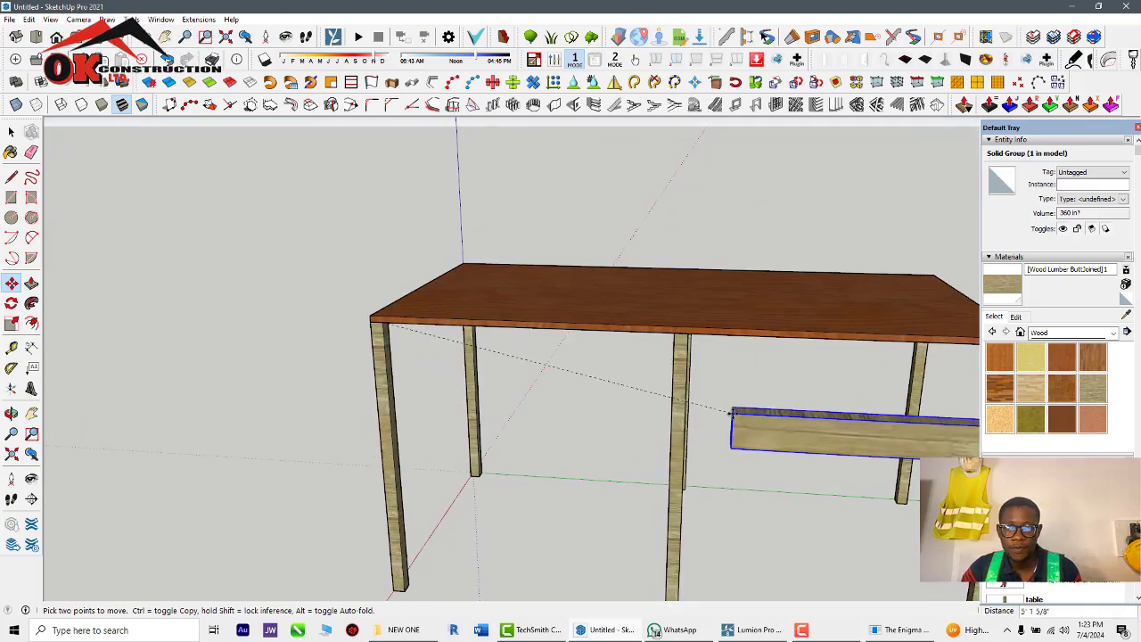
key(ctrl)
click(688, 340)
scroll(527, 446, down, 3)
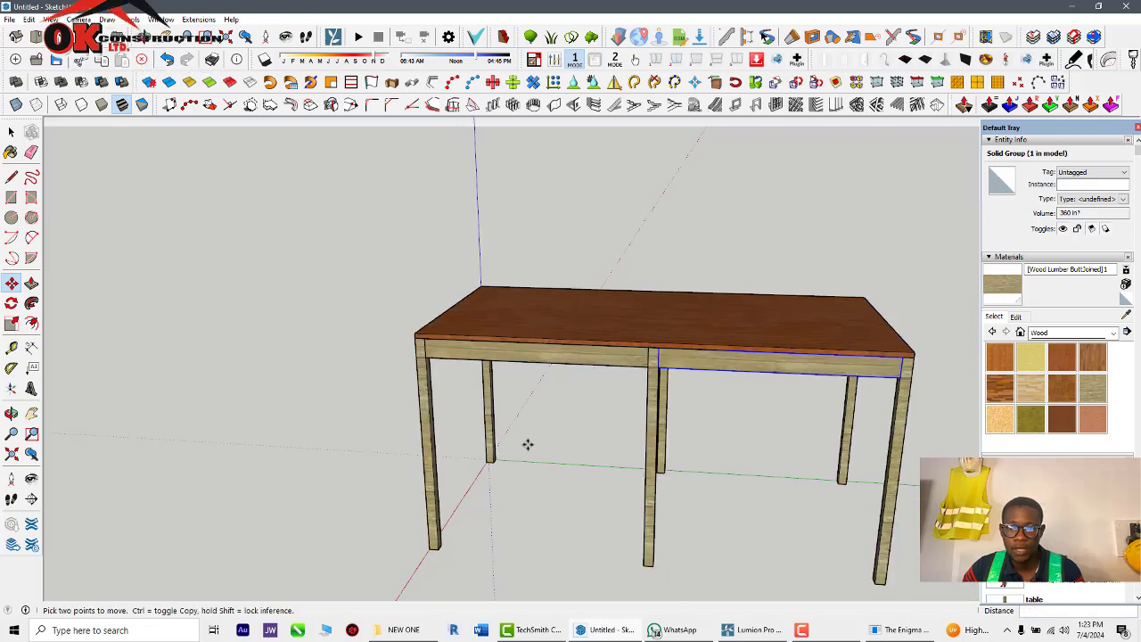
Copy both rail groups together 3' 10" across to the opposite long side of the table and clear the selection
middle_drag(527, 446, 604, 417)
key(space)
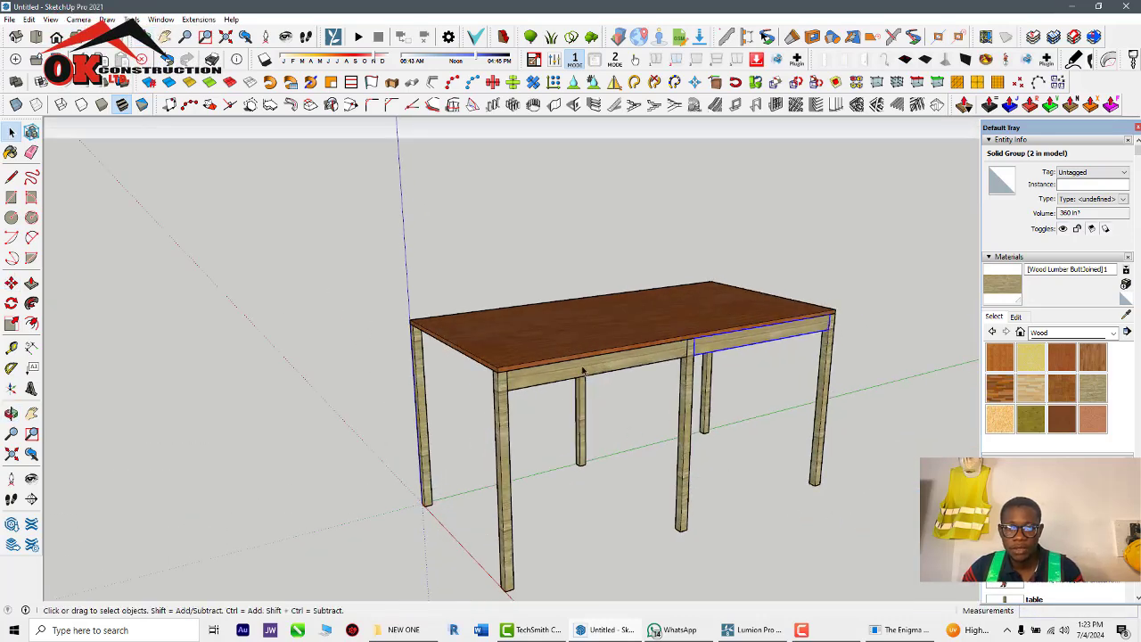
shift+click(585, 370)
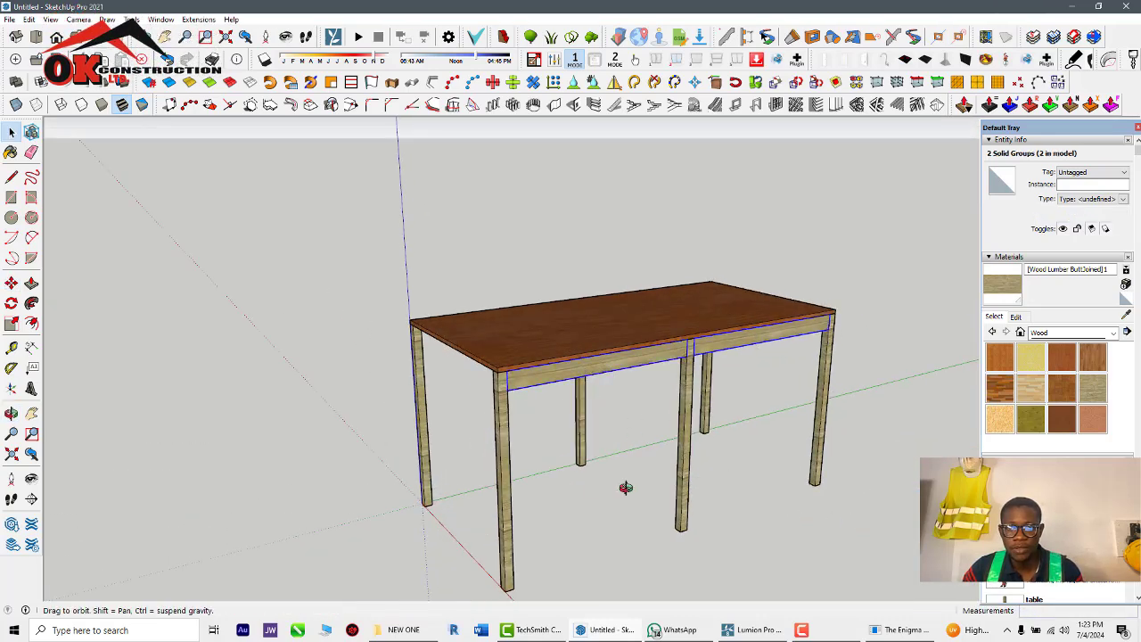
middle_drag(626, 488, 683, 485)
scroll(613, 390, up, 2)
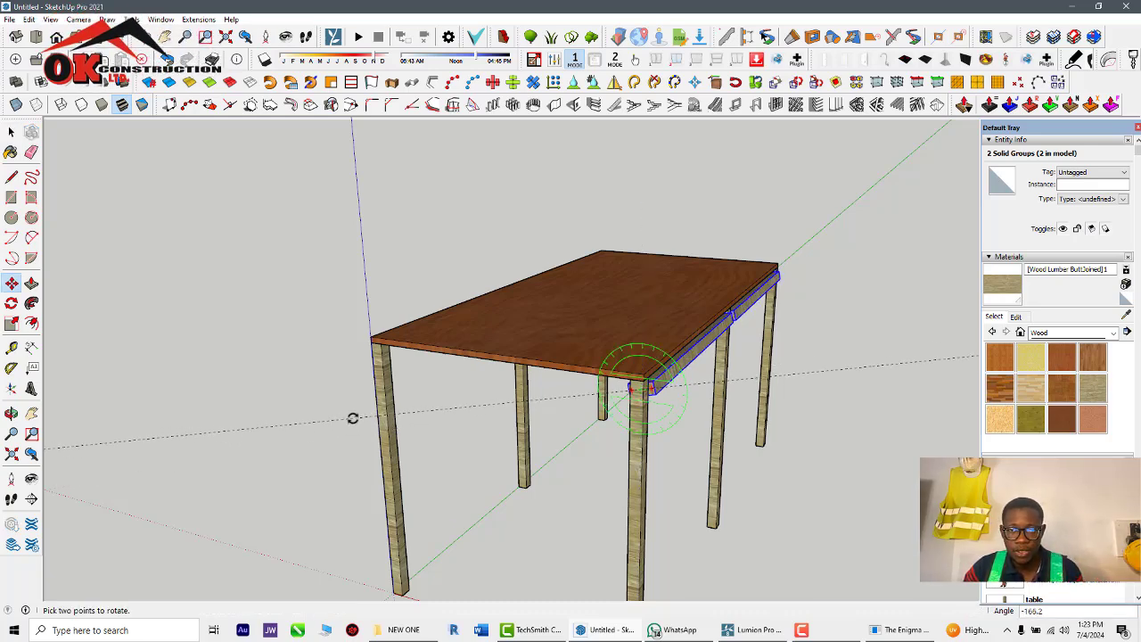
key(Escape)
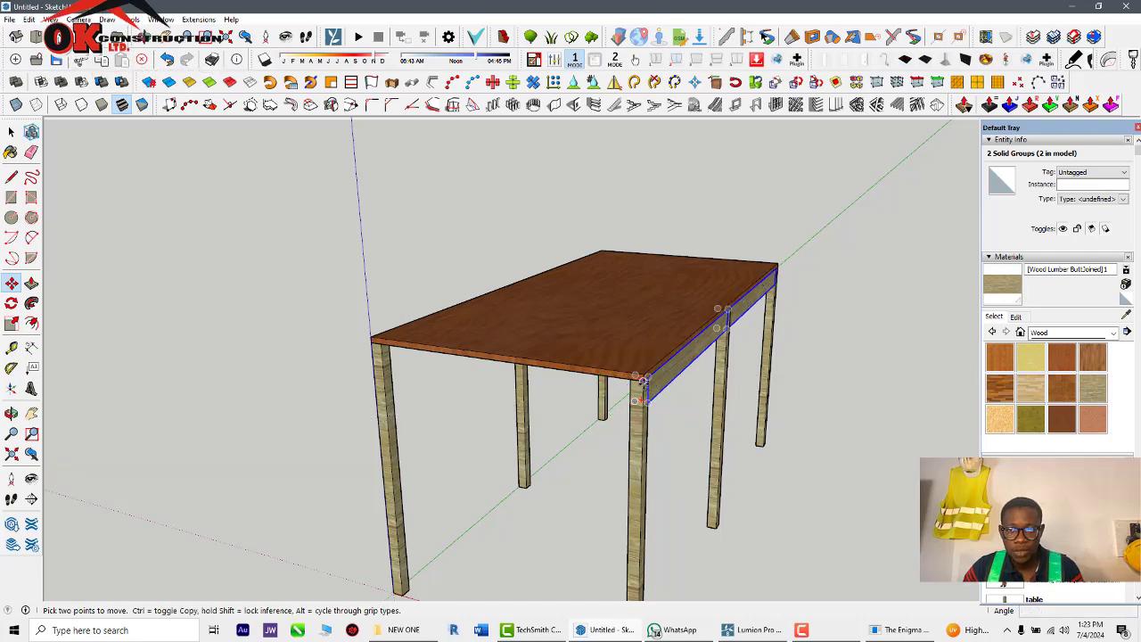
click(643, 380)
middle_drag(349, 392, 472, 403)
key(ctrl)
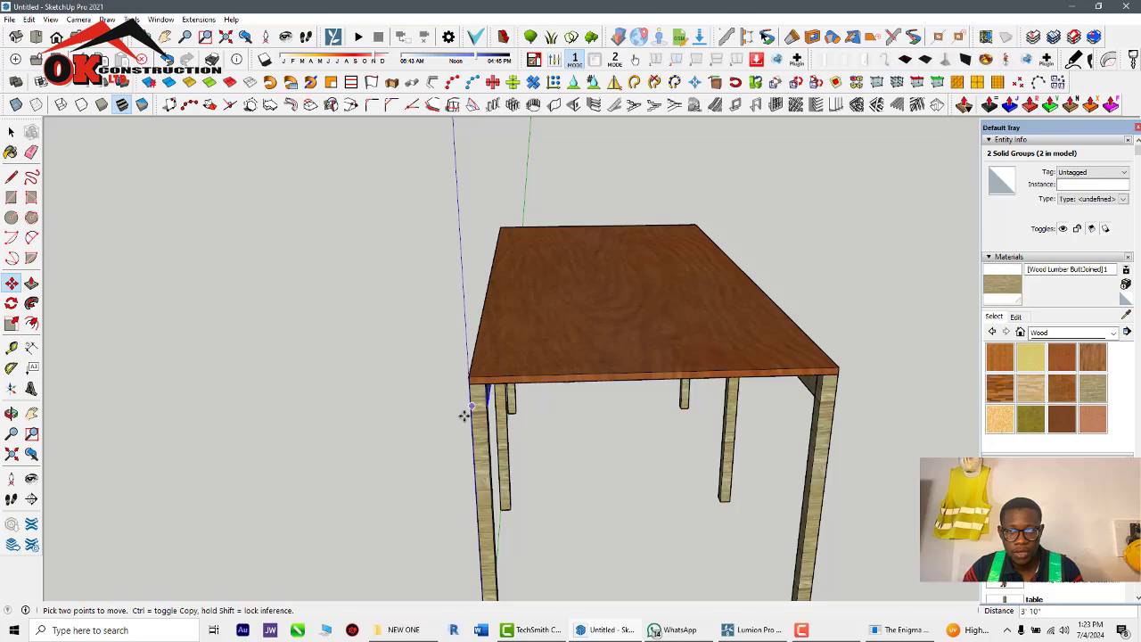
scroll(465, 415, down, 3)
middle_drag(668, 522, 687, 494)
scroll(623, 486, up, 2)
key(ctrl+t)
scroll(573, 356, up, 2)
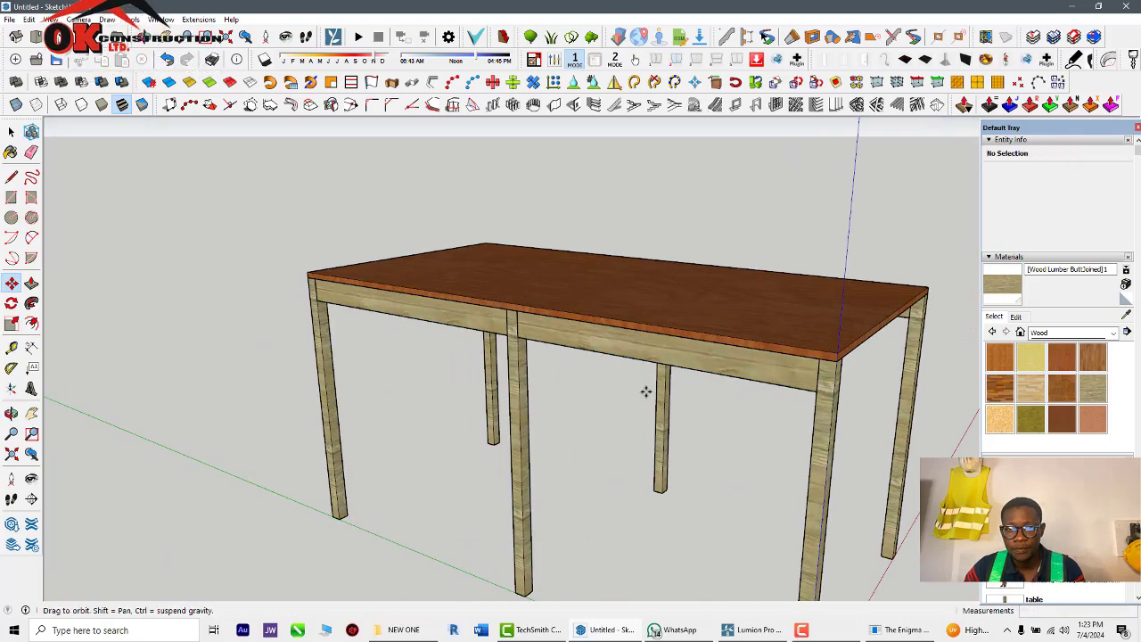
middle_drag(645, 391, 533, 399)
scroll(683, 362, down, 2)
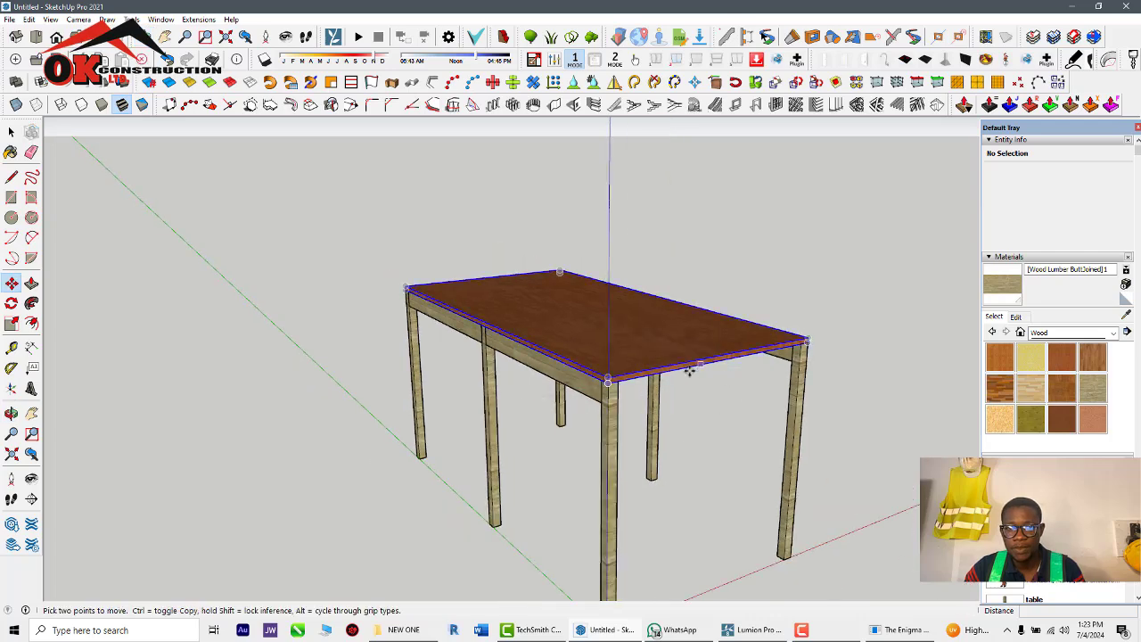
Draw a thin rectangle on the ground spanning the gap between the two corner legs at the table's short end
middle_drag(683, 362, 370, 430)
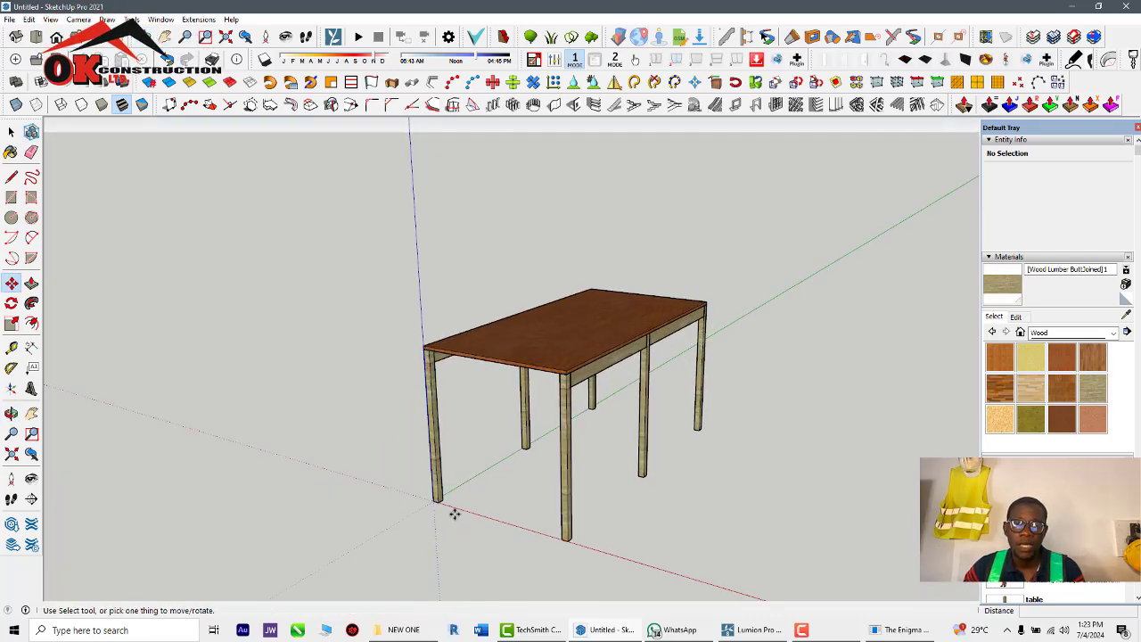
scroll(446, 515, up, 1)
scroll(445, 515, up, 1)
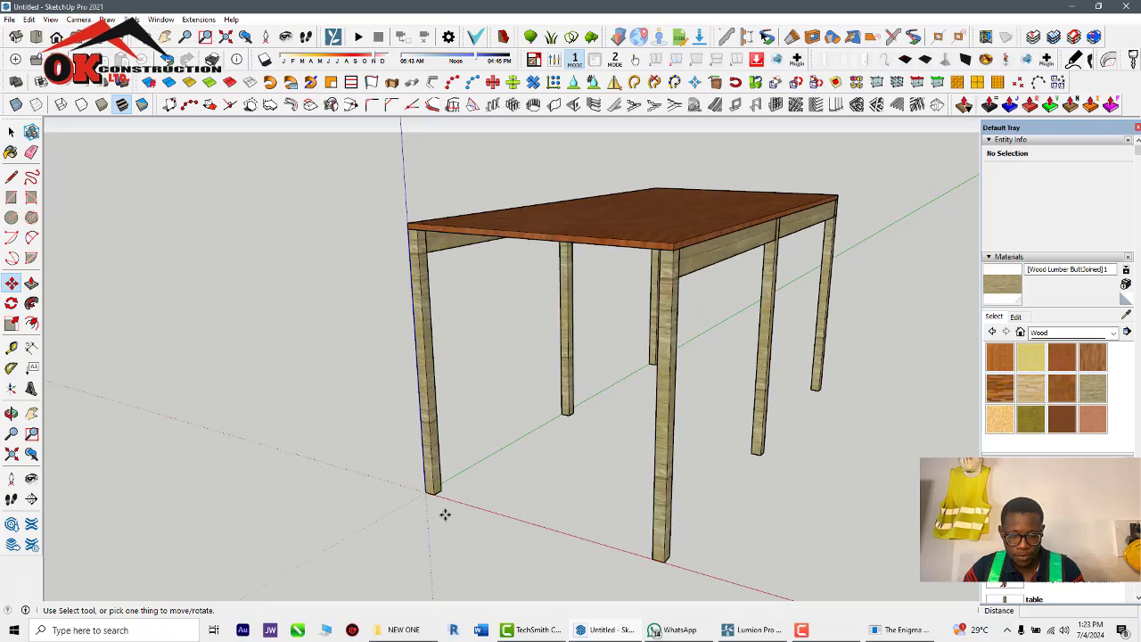
key(space)
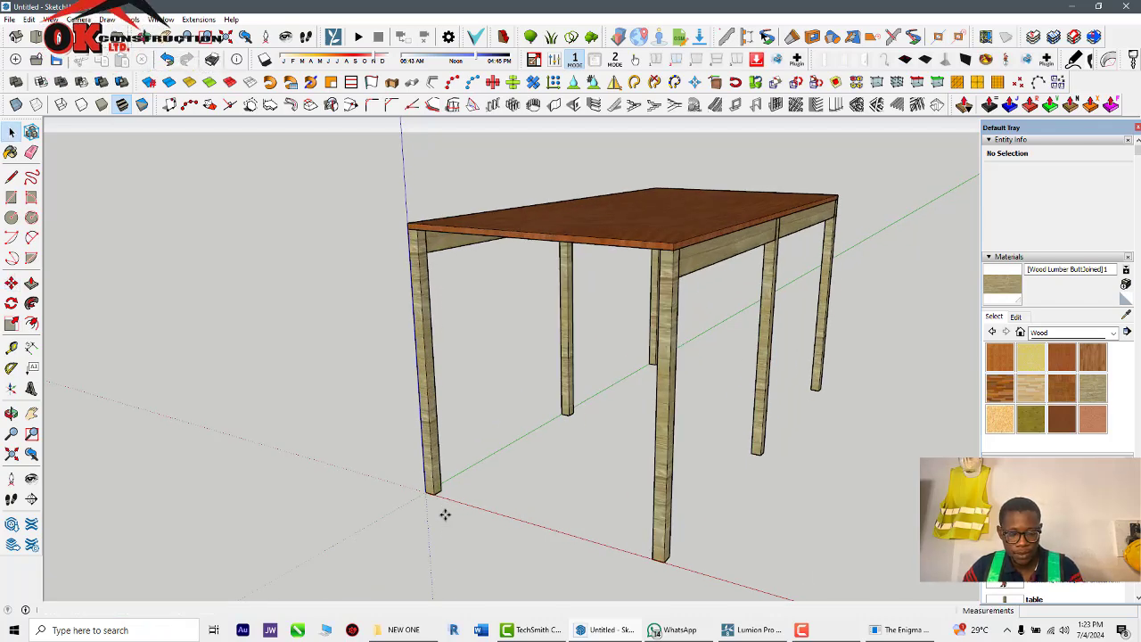
scroll(446, 492, up, 2)
scroll(460, 488, down, 3)
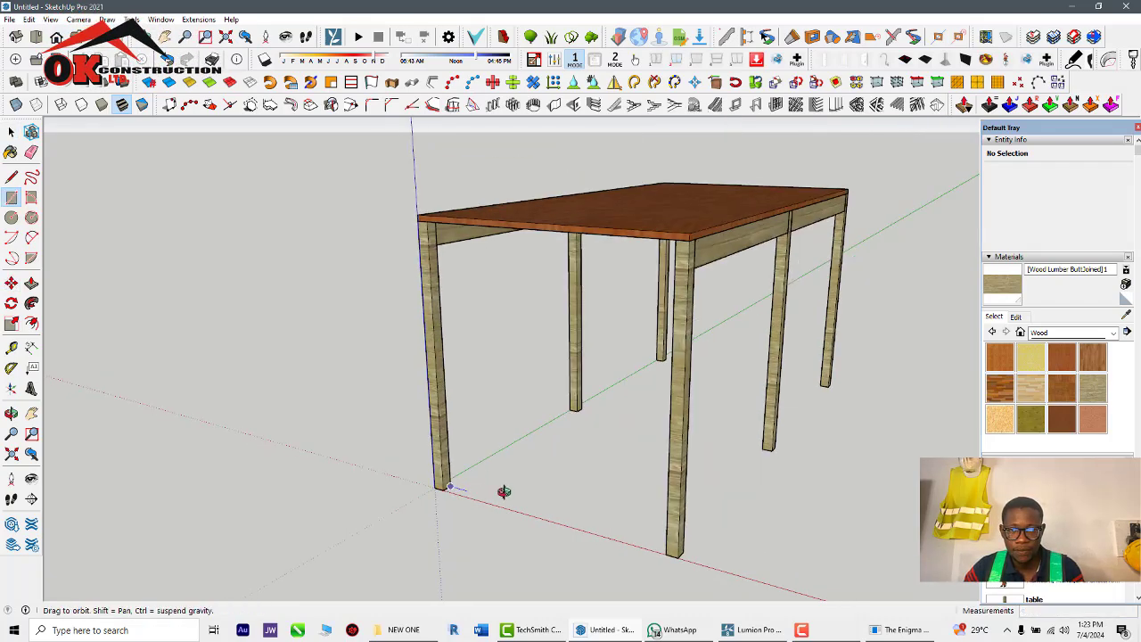
middle_drag(502, 489, 740, 535)
scroll(790, 528, up, 3)
click(788, 528)
scroll(767, 526, down, 2)
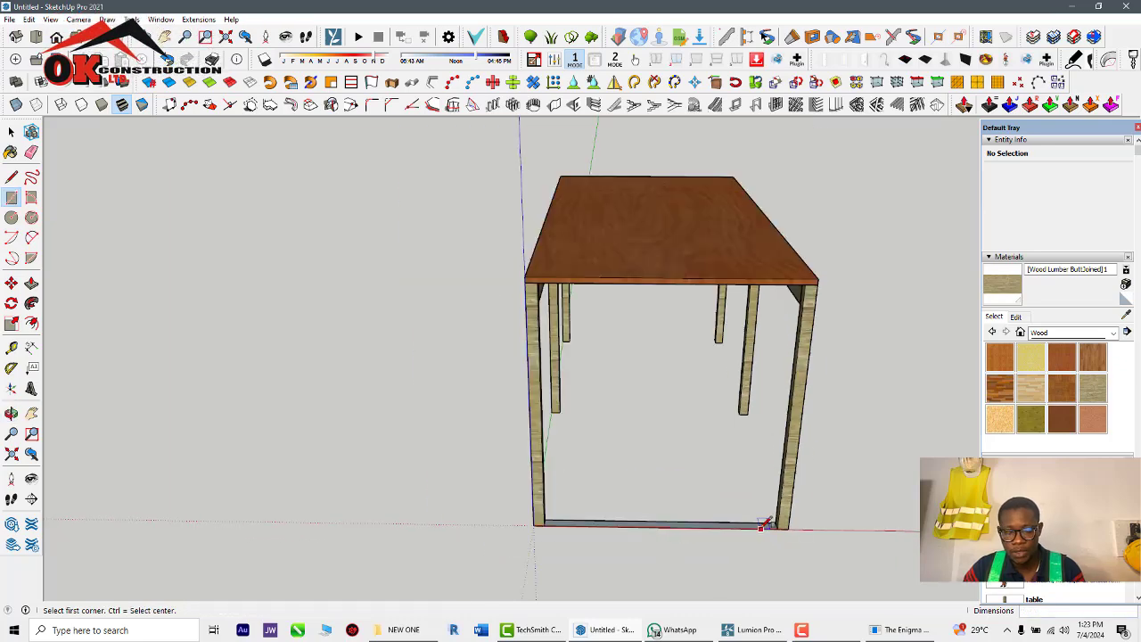
Push/Pull the rectangle between the short-end legs up 4" to form a rail
key(p)
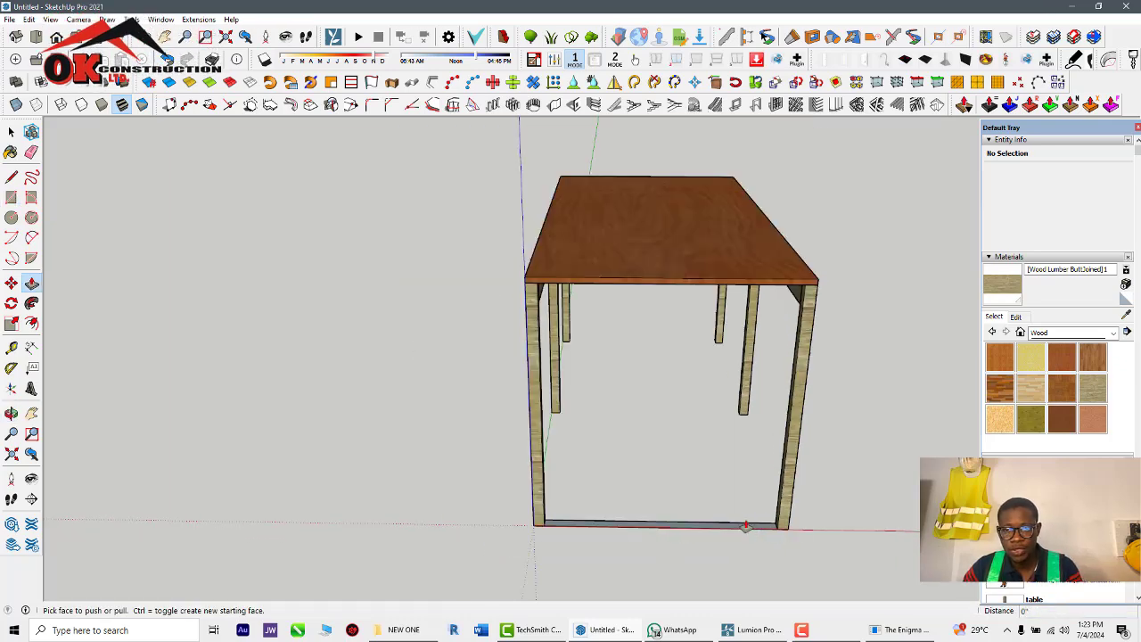
click(743, 524)
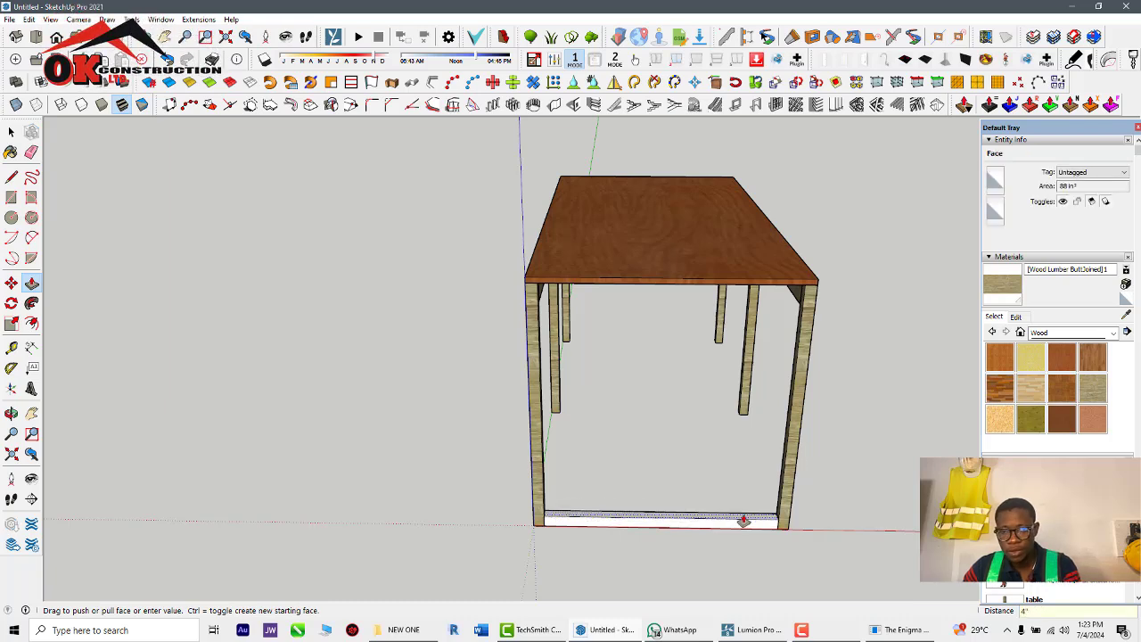
click(743, 520)
Paint the entire short-end rail with the Wood Lumber ButtJoined material and make it a group
key(space)
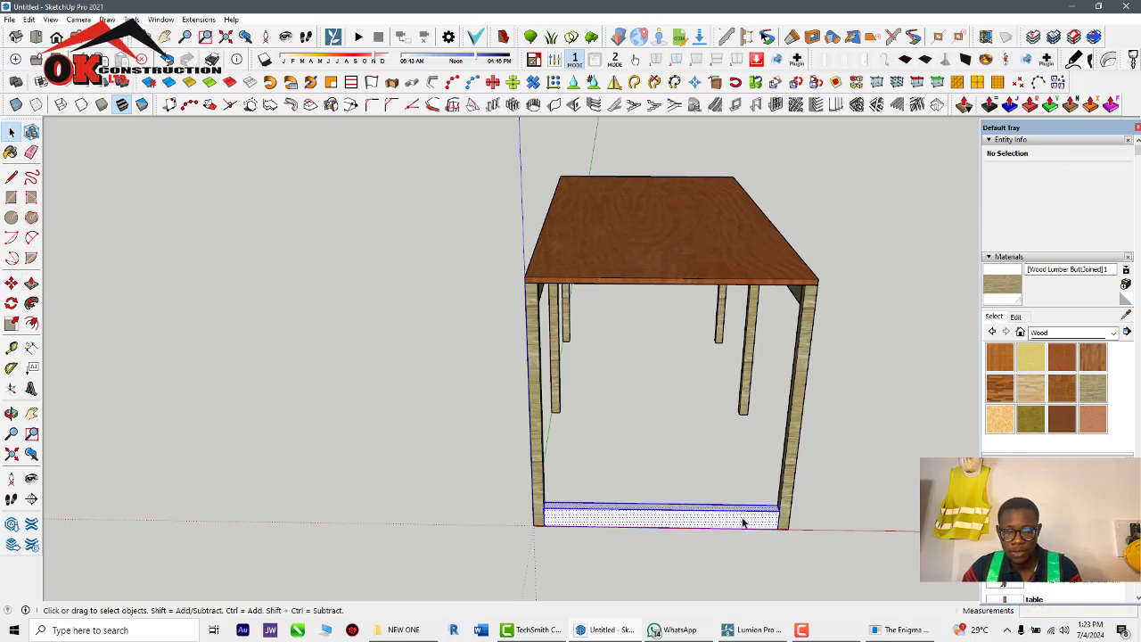
triple_click(743, 523)
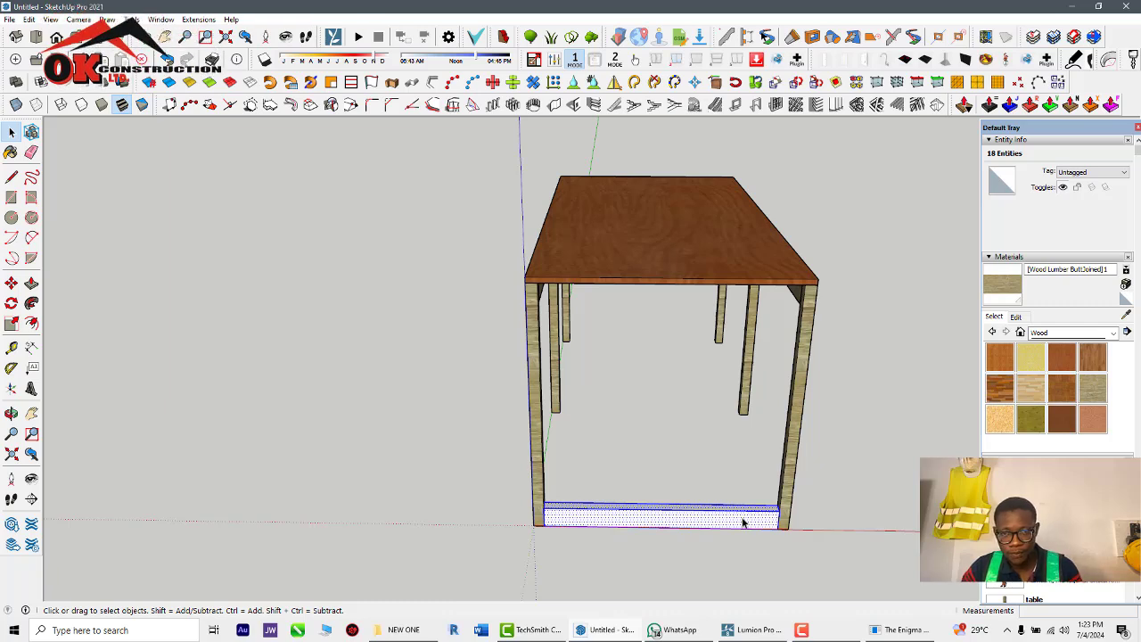
click(743, 523)
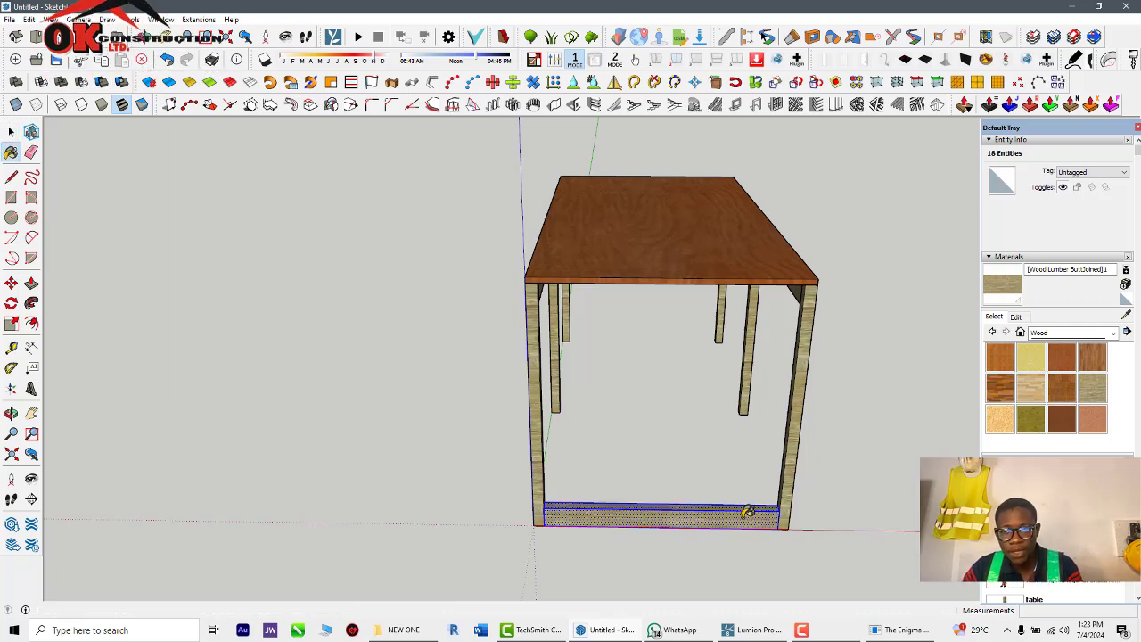
key(space)
right_click(769, 526)
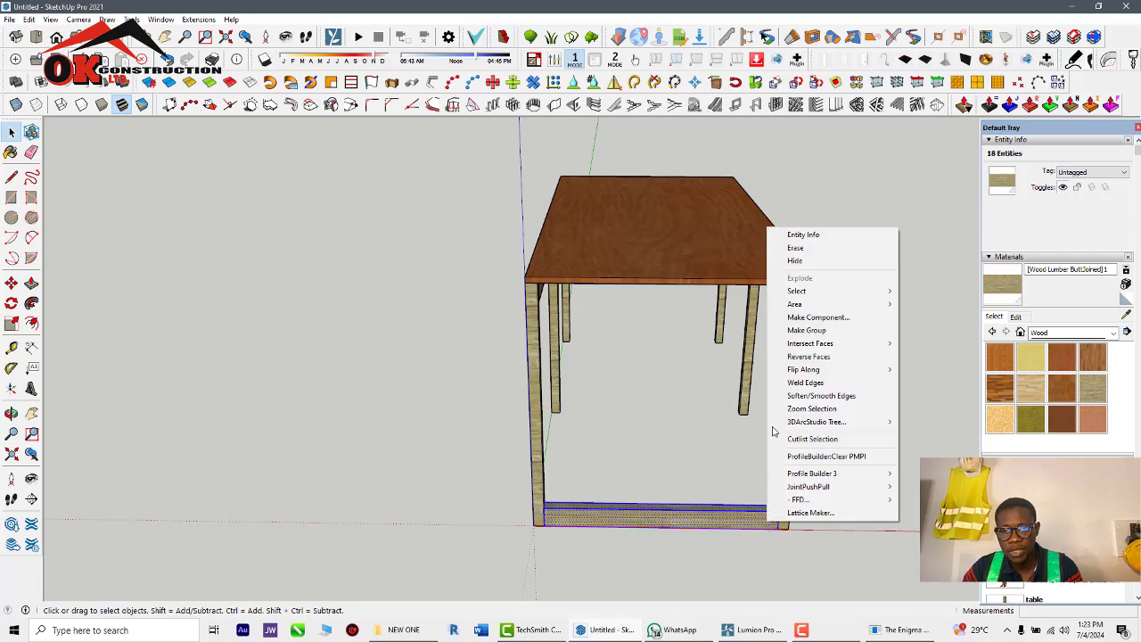
click(785, 329)
Move the short-end rail group straight up between the corner legs, against the underside of the table top
scroll(768, 541, up, 3)
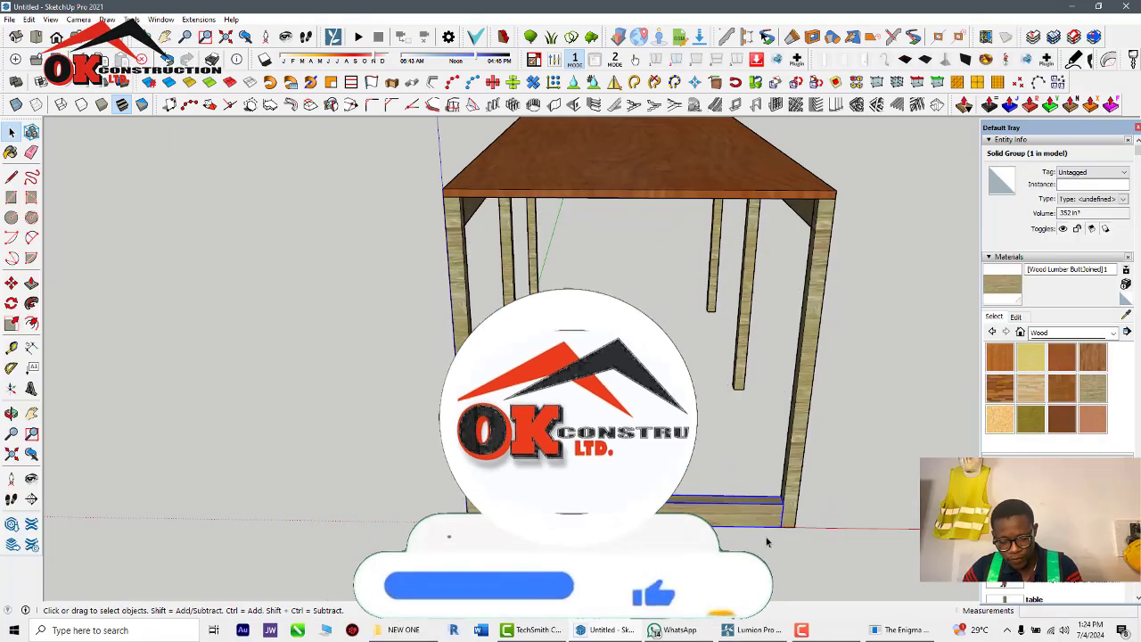
key(m)
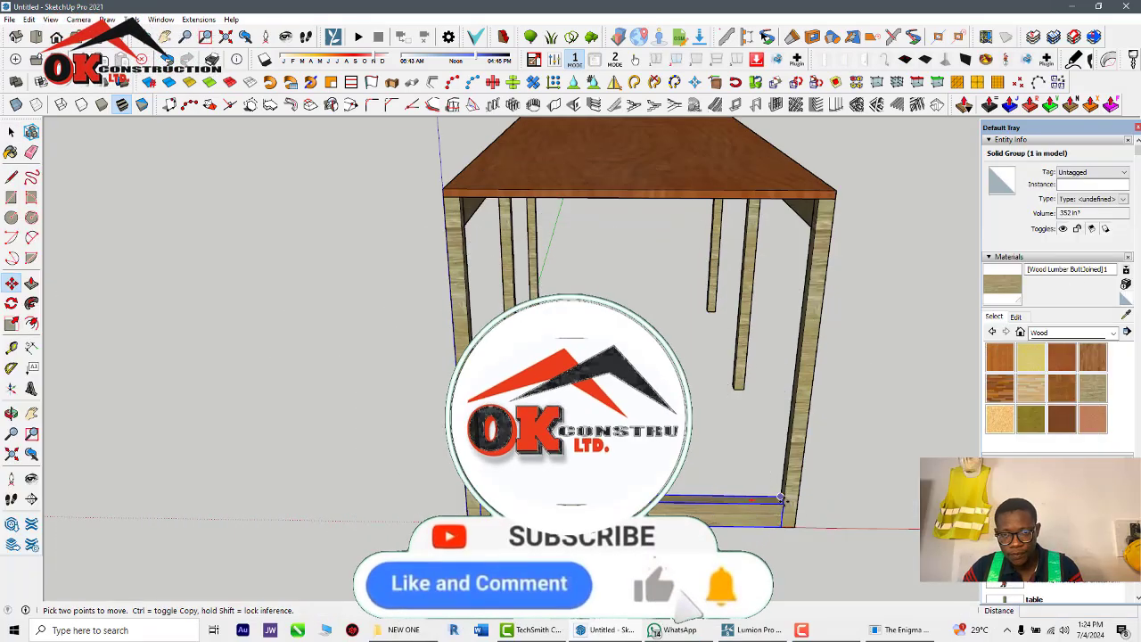
middle_drag(783, 496, 793, 354)
click(743, 513)
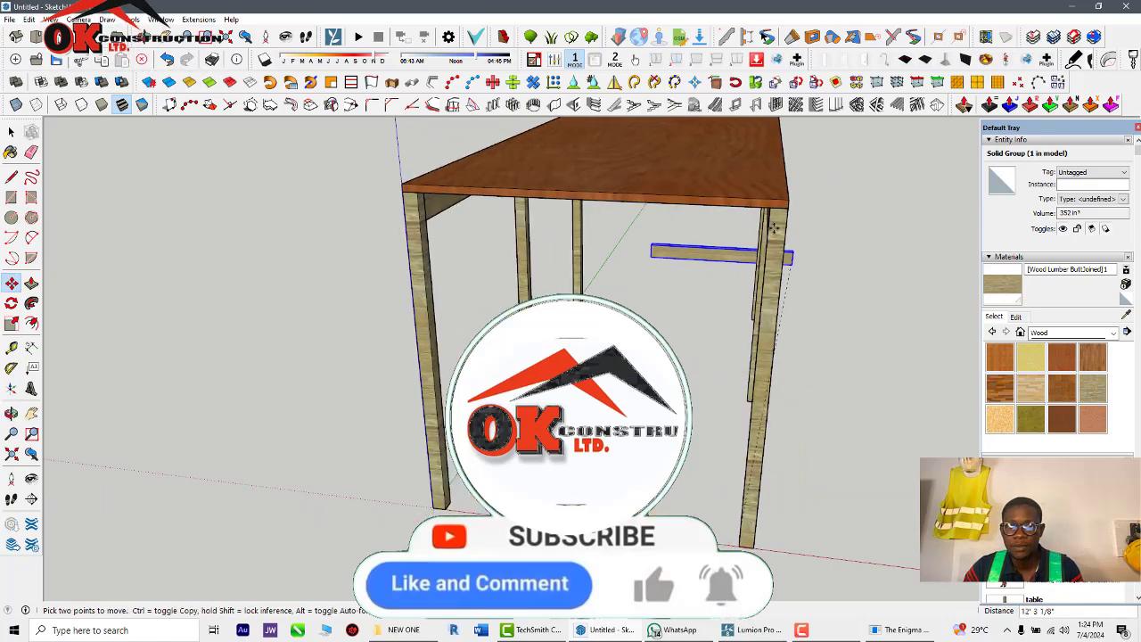
click(769, 211)
Copy the short-end rail group along the table's length to the gap between the two corner legs at the opposite end
mouse_move(785, 309)
middle_down()
mouse_move(671, 305)
mouse_move(597, 321)
middle_up()
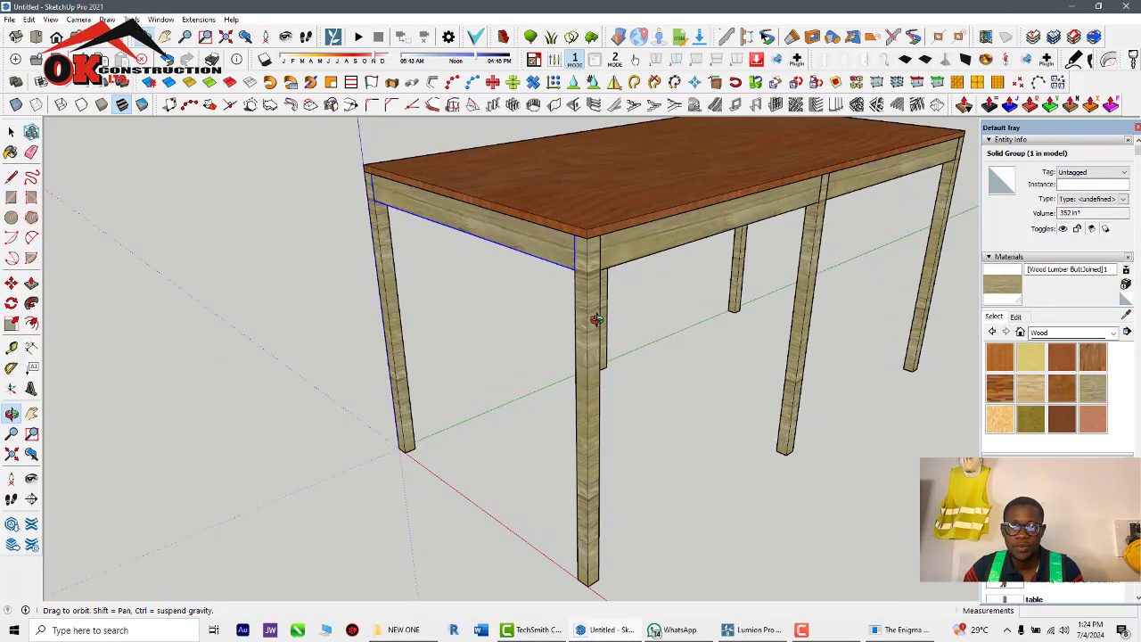
click(587, 235)
key(ctrl)
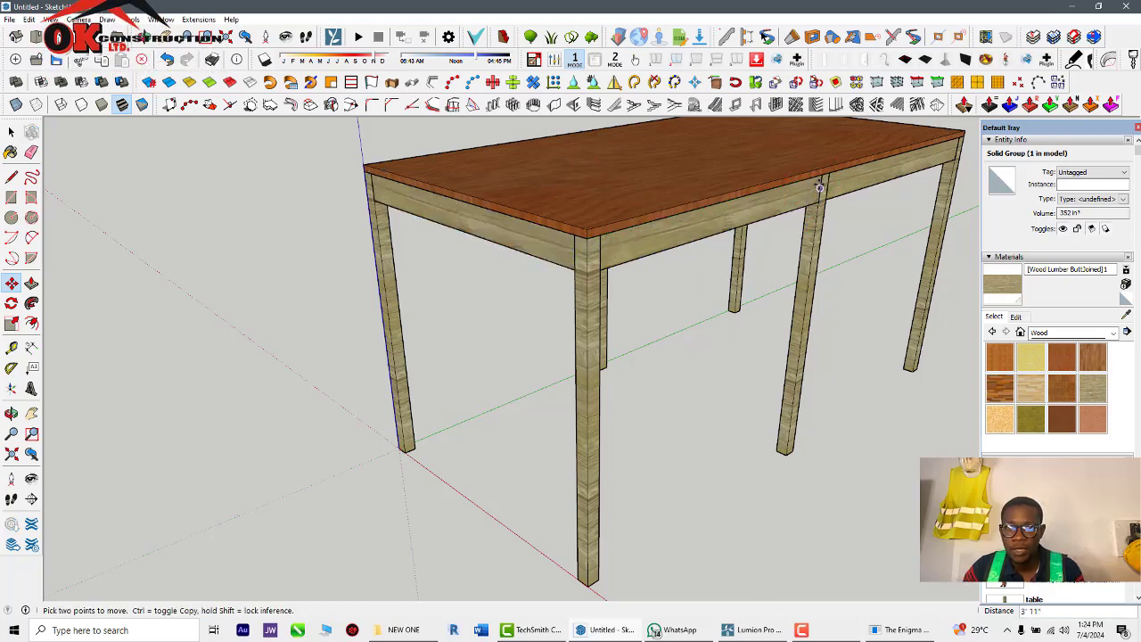
scroll(513, 430, down, 2)
middle_drag(682, 460, 606, 470)
scroll(884, 223, up, 3)
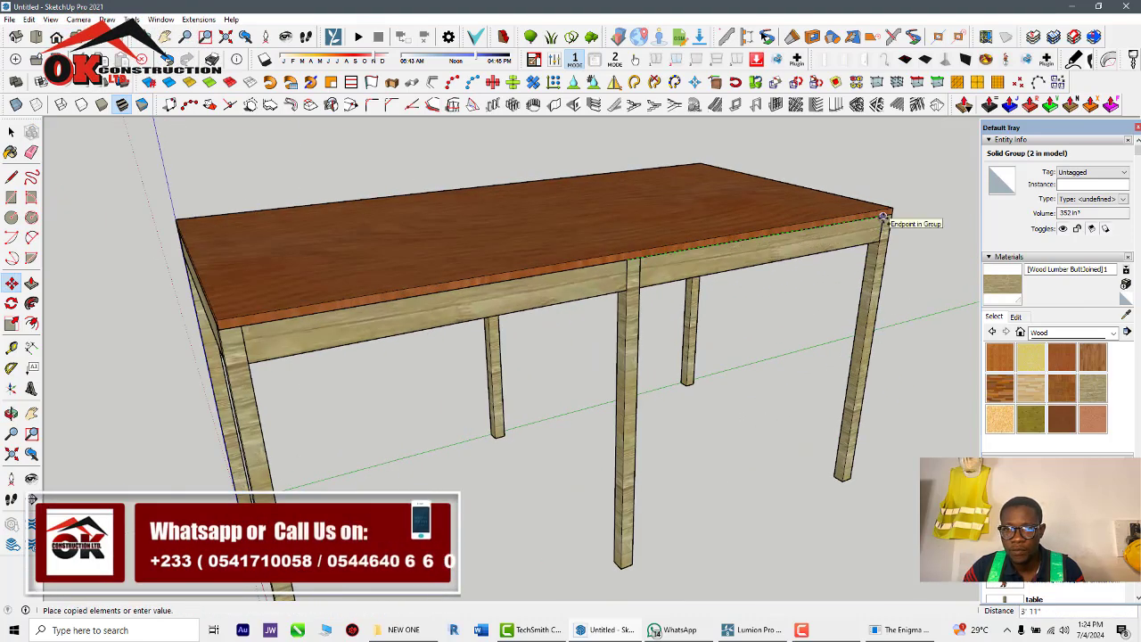
click(883, 218)
middle_drag(882, 221, 763, 525)
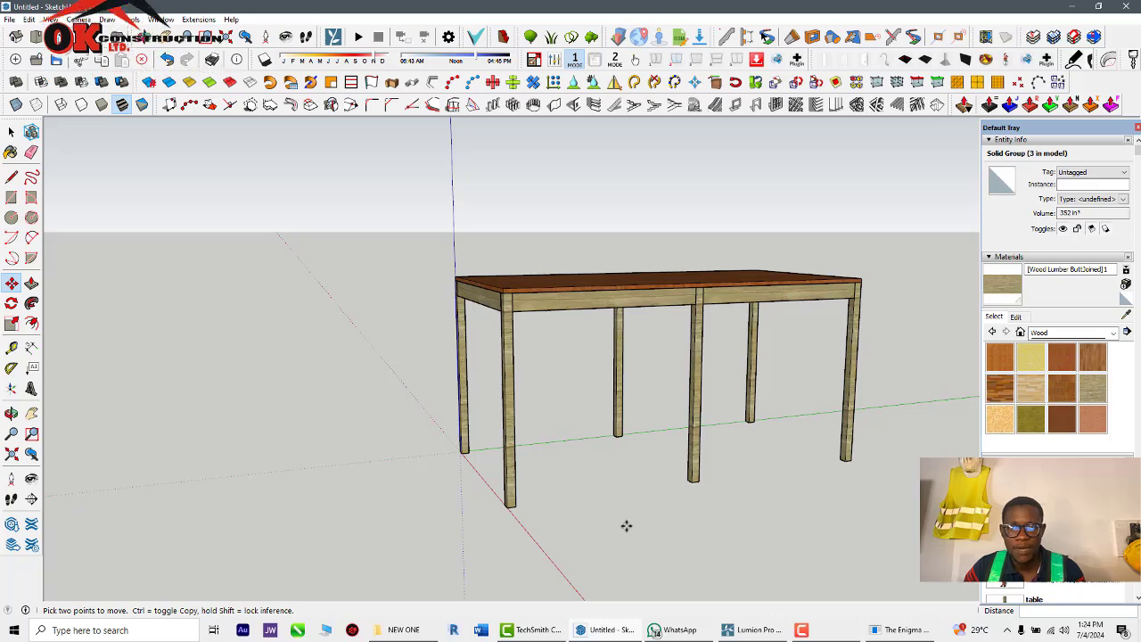
Copy all six rails beneath the table top straight down the legs by about 2' 8 3/4" to form a lower set
middle_drag(539, 529, 586, 532)
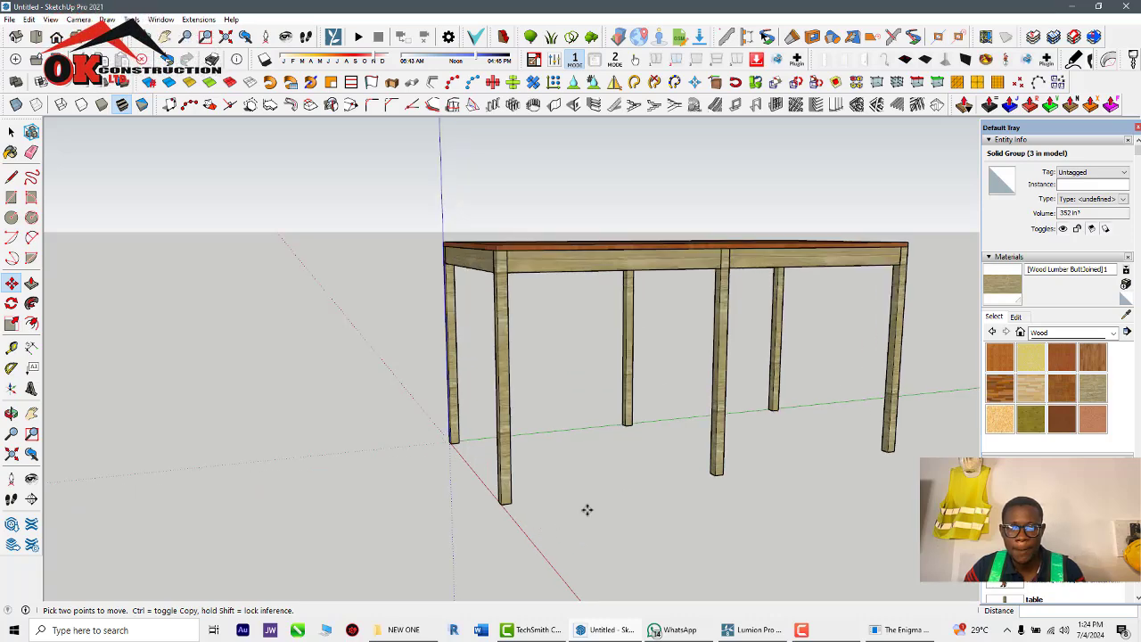
key(space)
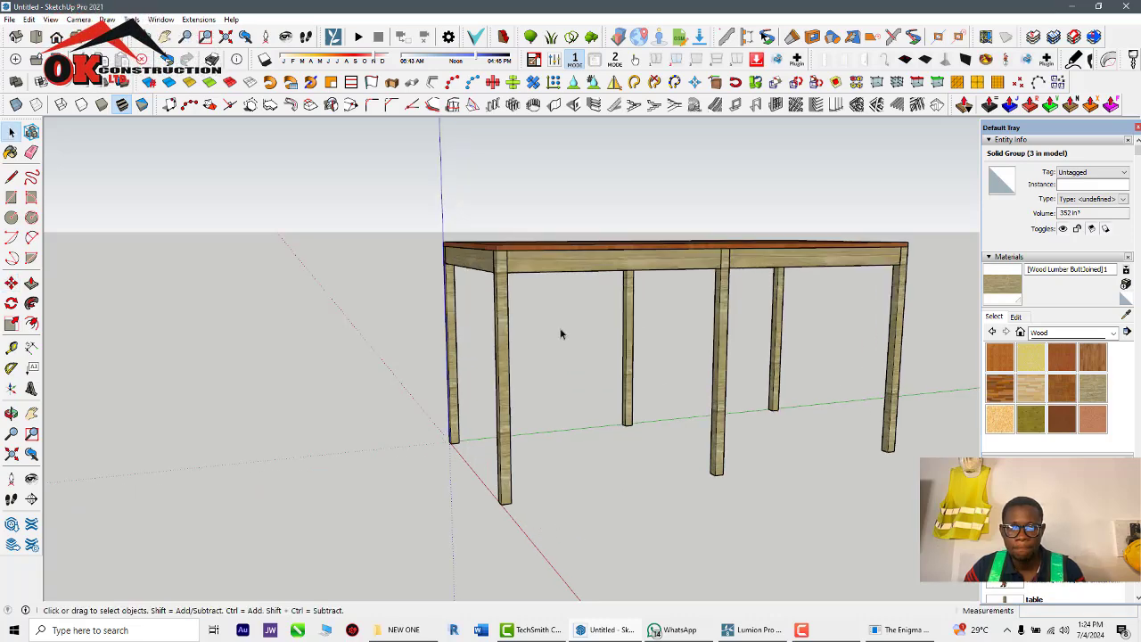
shift+click(560, 270)
shift+click(791, 260)
shift+click(779, 275)
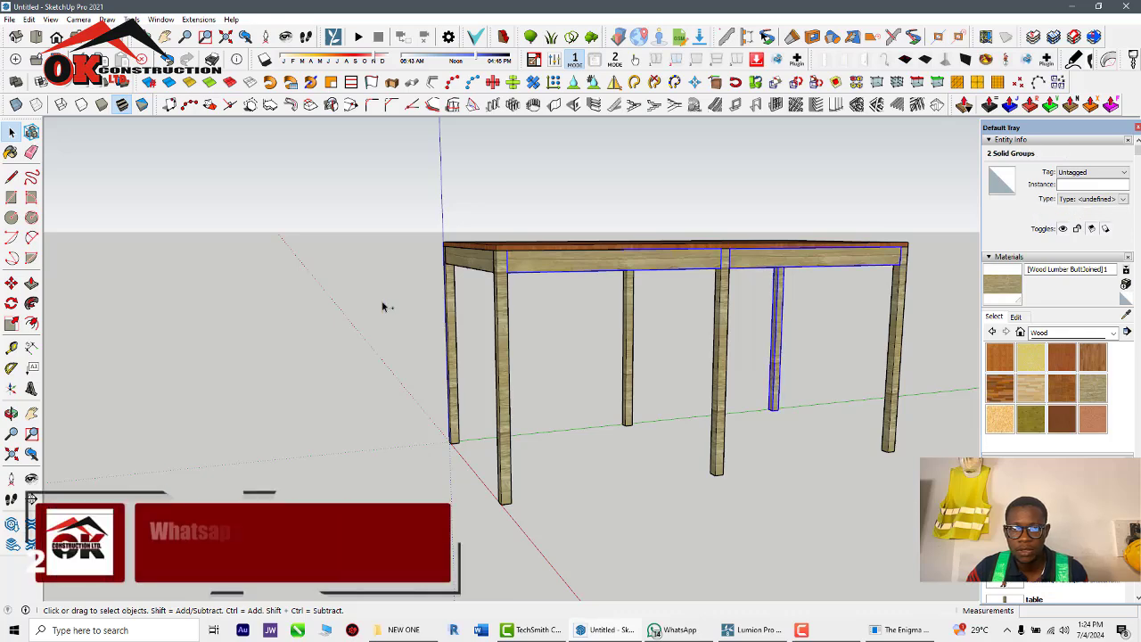
click(752, 264)
ctrl+click(660, 269)
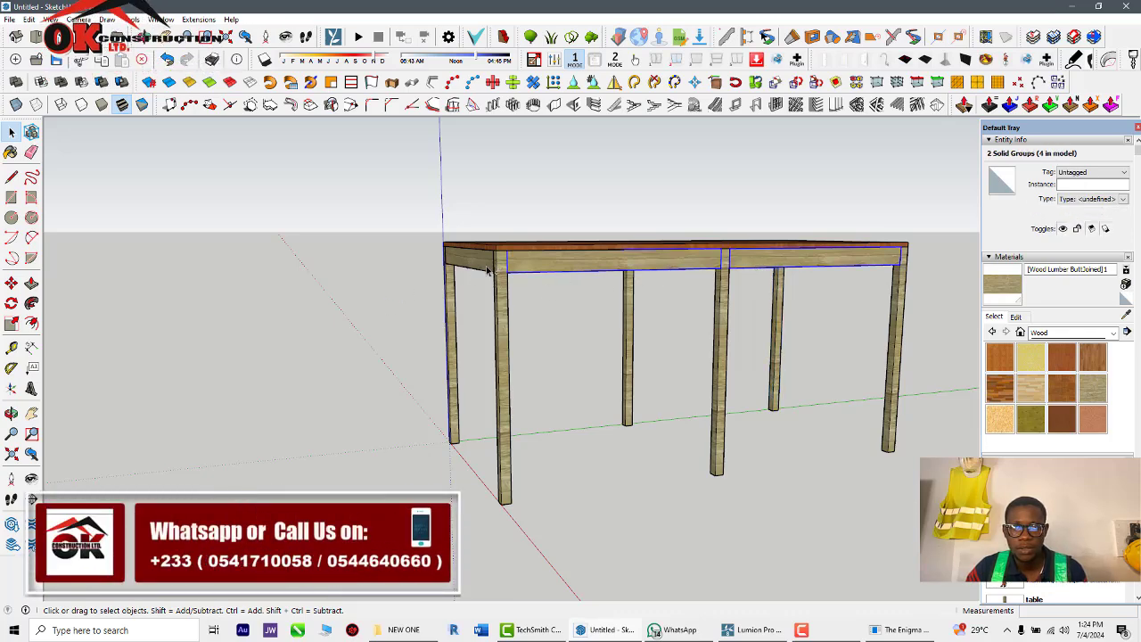
middle_drag(683, 336, 81, 398)
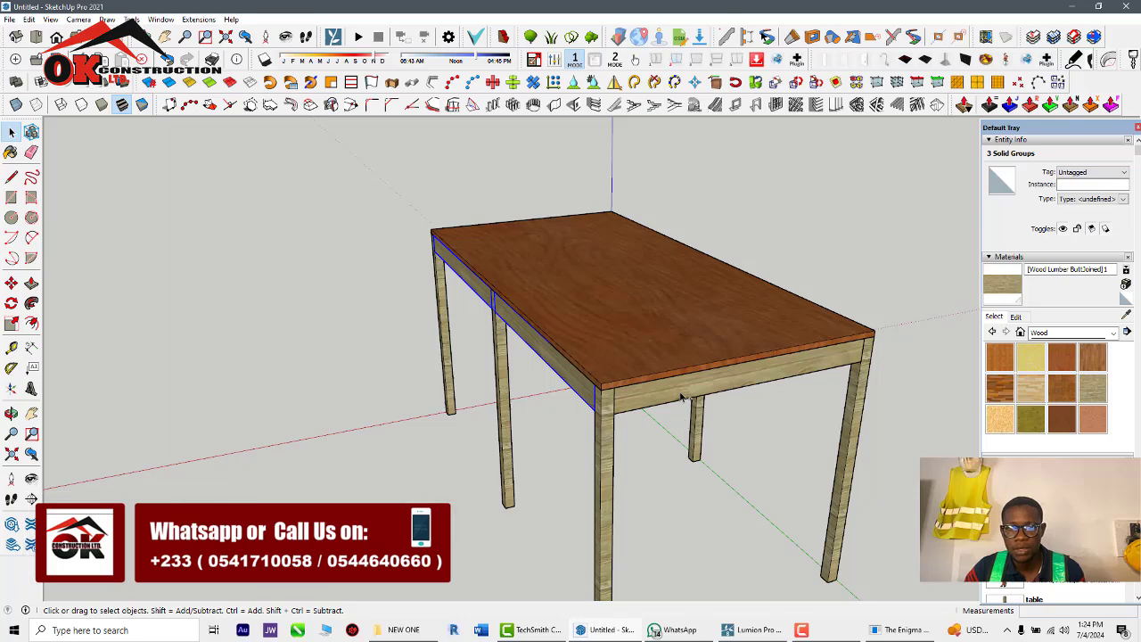
ctrl+click(683, 394)
middle_drag(764, 420, 547, 414)
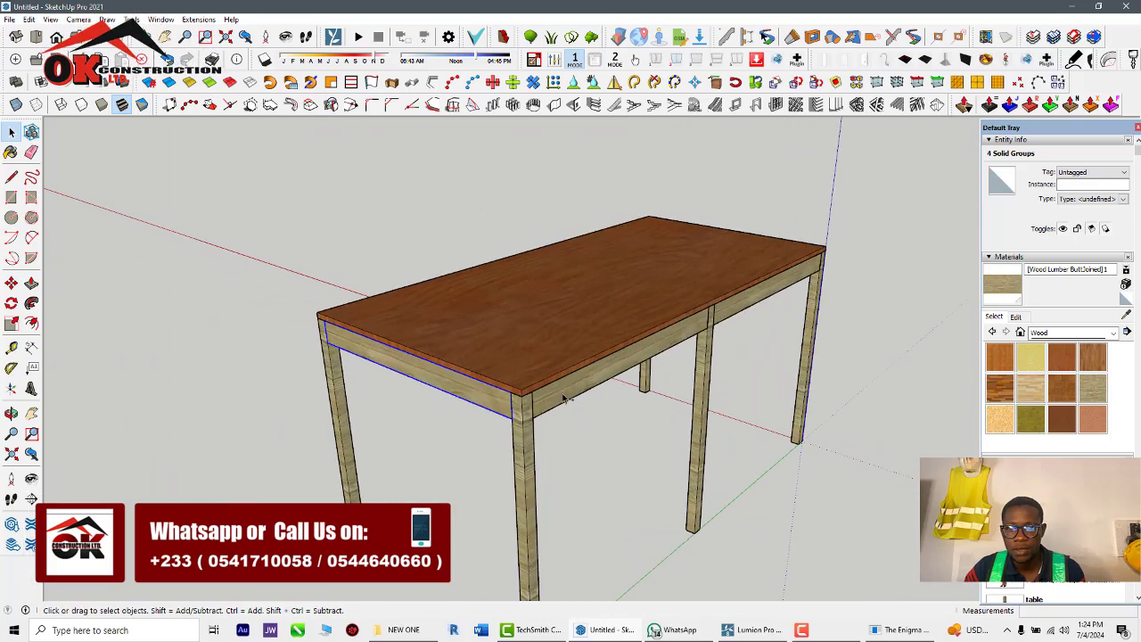
ctrl+click(747, 303)
middle_drag(657, 420, 663, 407)
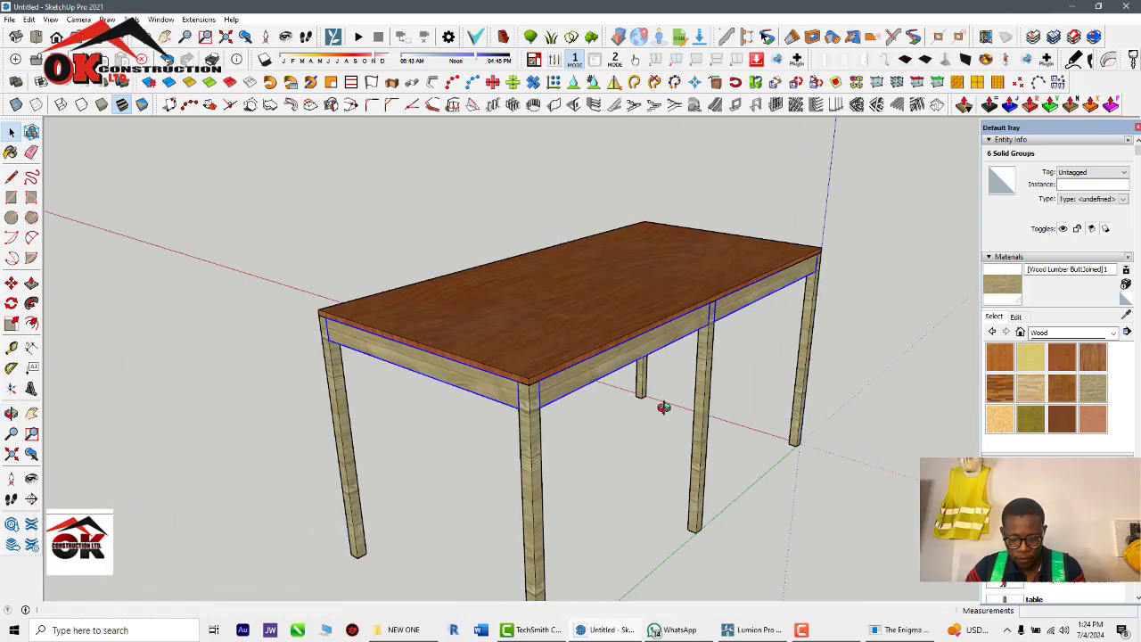
key(m)
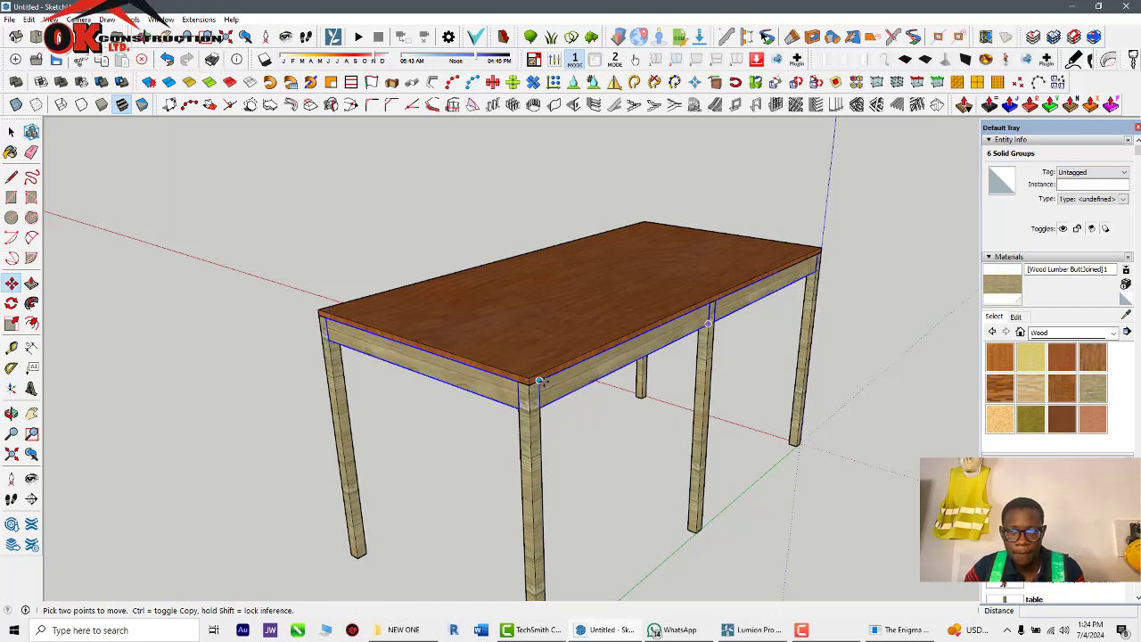
click(531, 381)
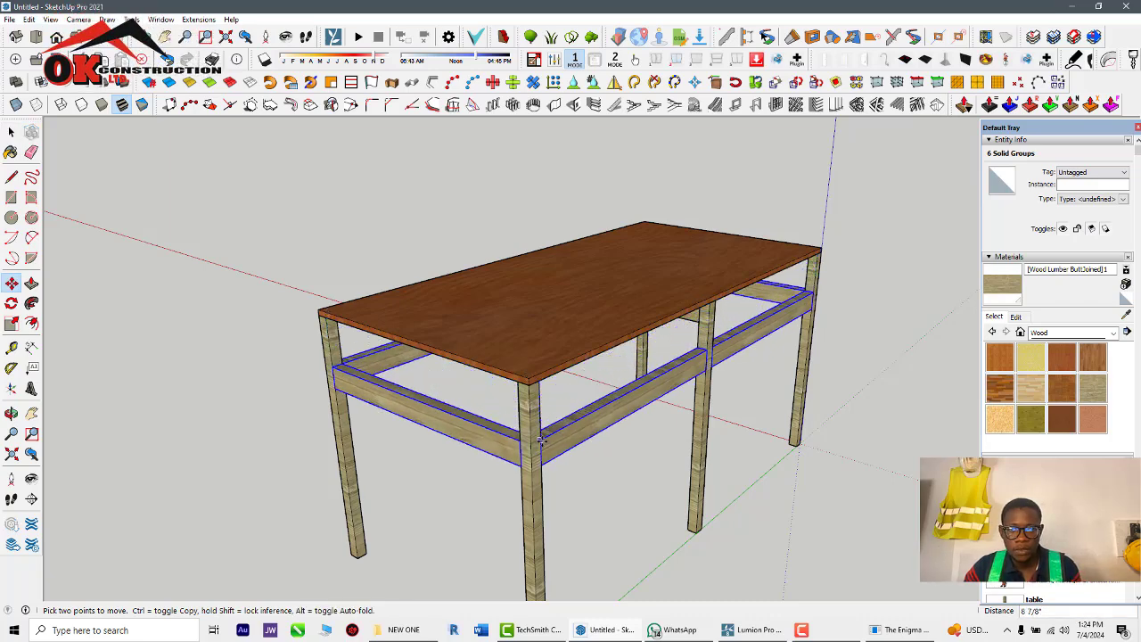
key(ctrl)
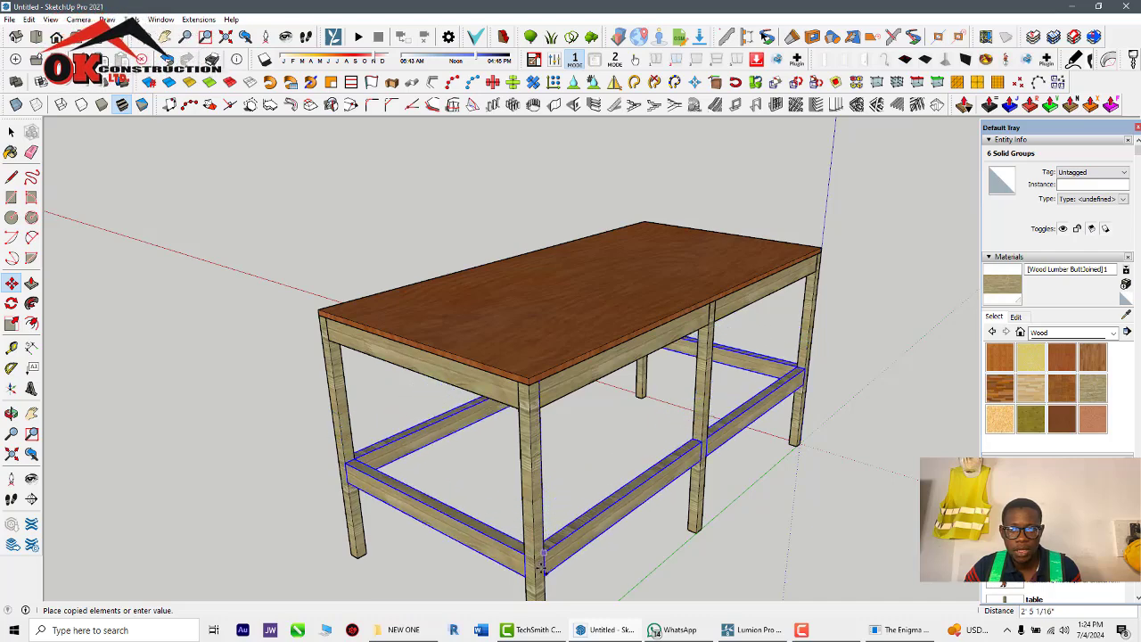
click(541, 584)
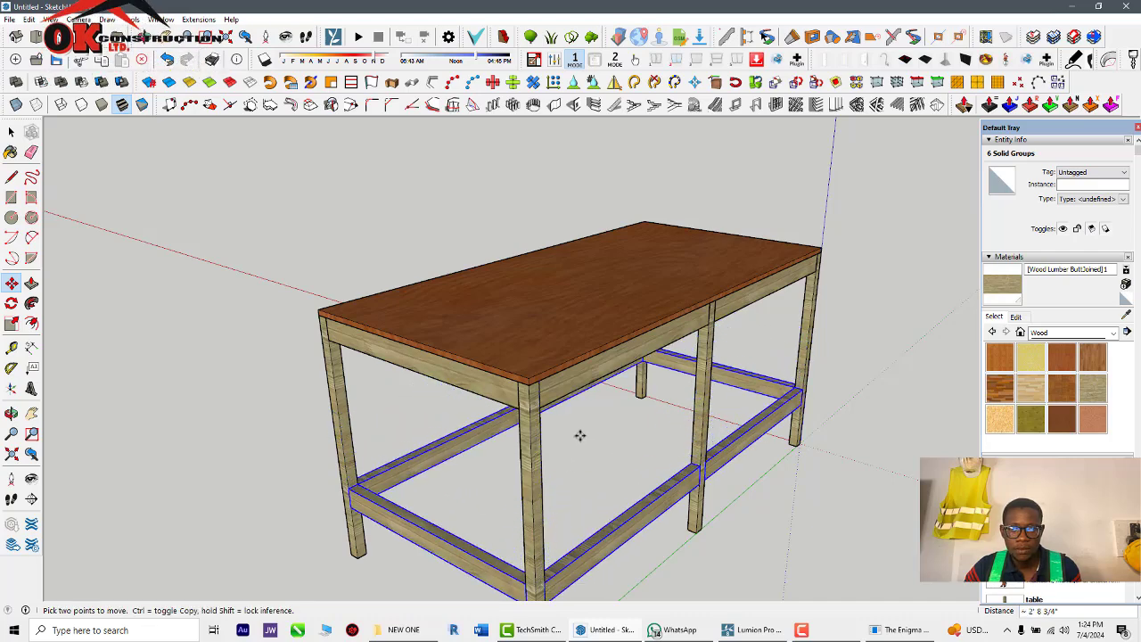
Make the six lower rails a single group
scroll(580, 434, down, 4)
middle_drag(581, 433, 879, 509)
scroll(740, 467, up, 10)
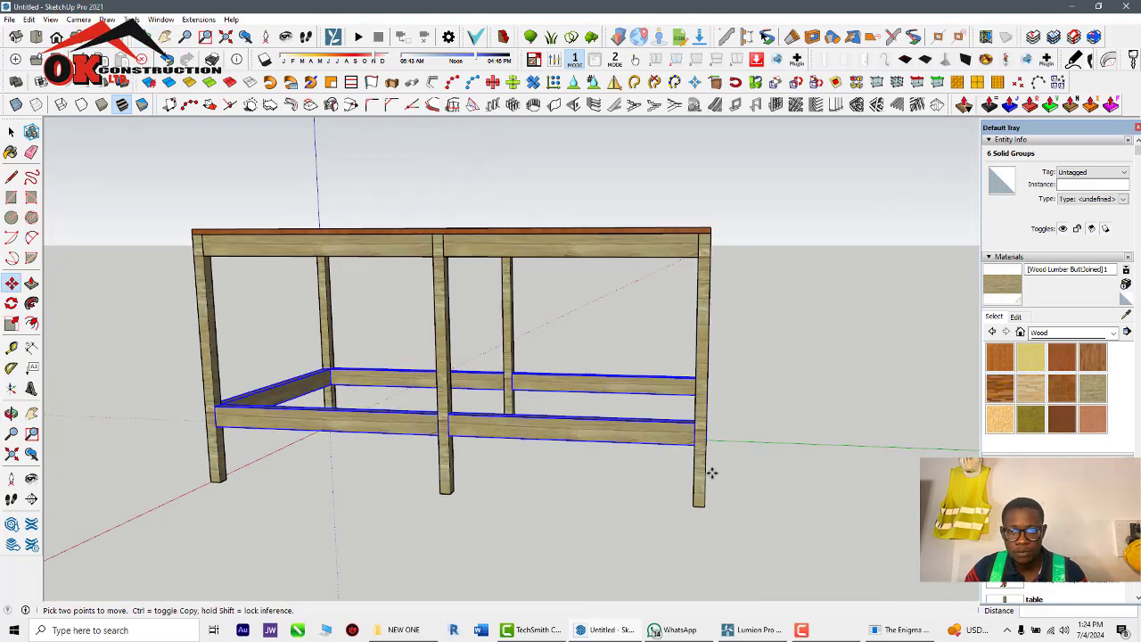
scroll(693, 419, down, 8)
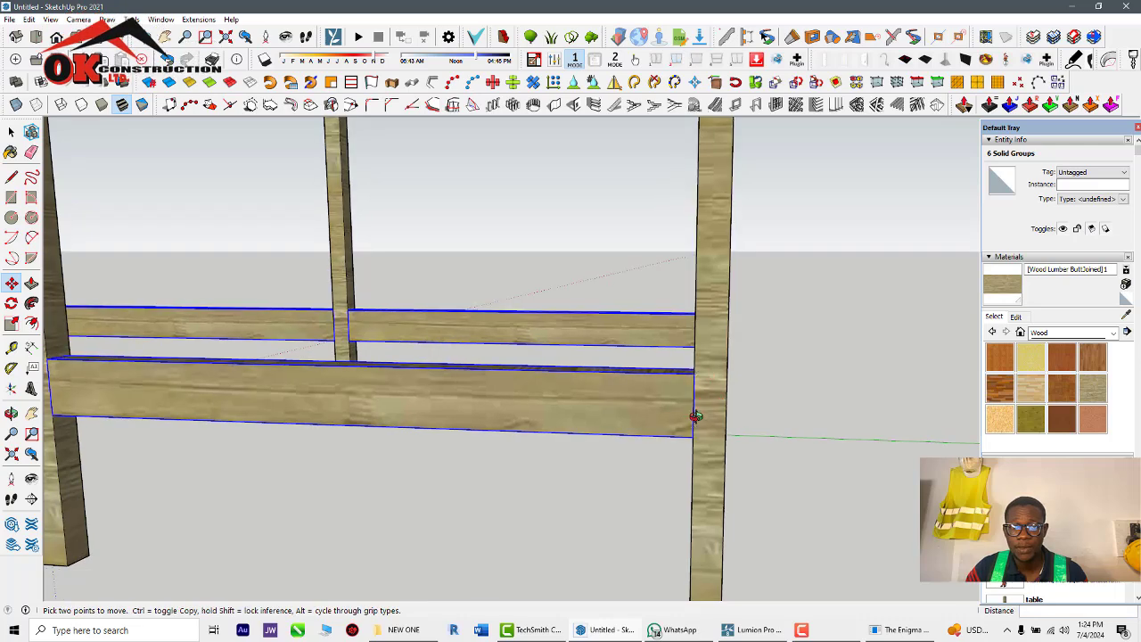
middle_drag(705, 493, 706, 494)
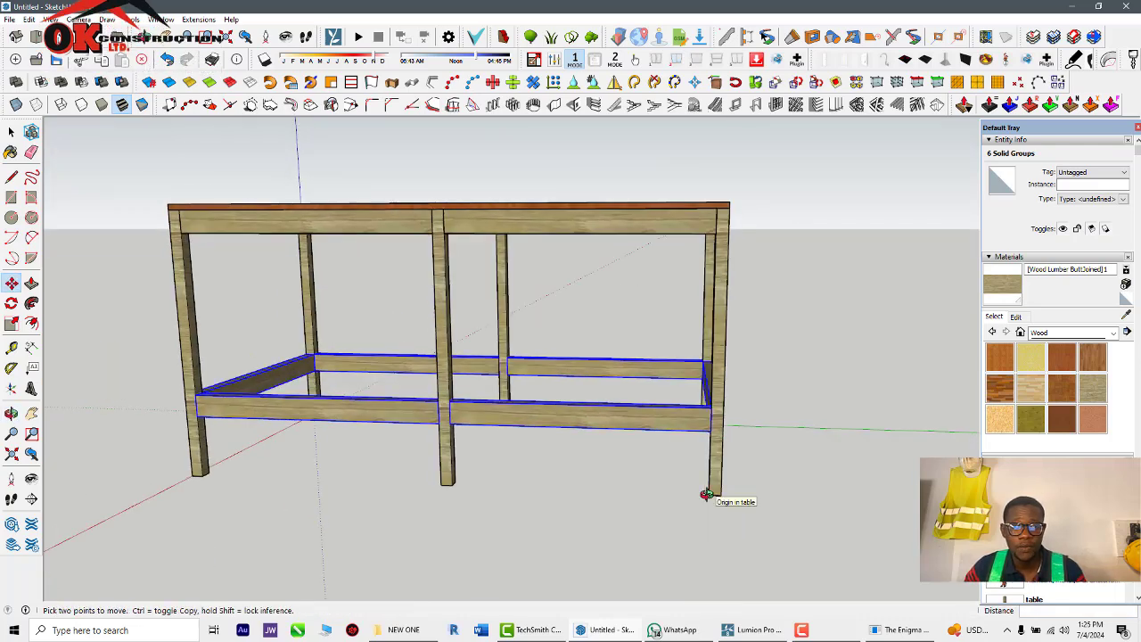
key(space)
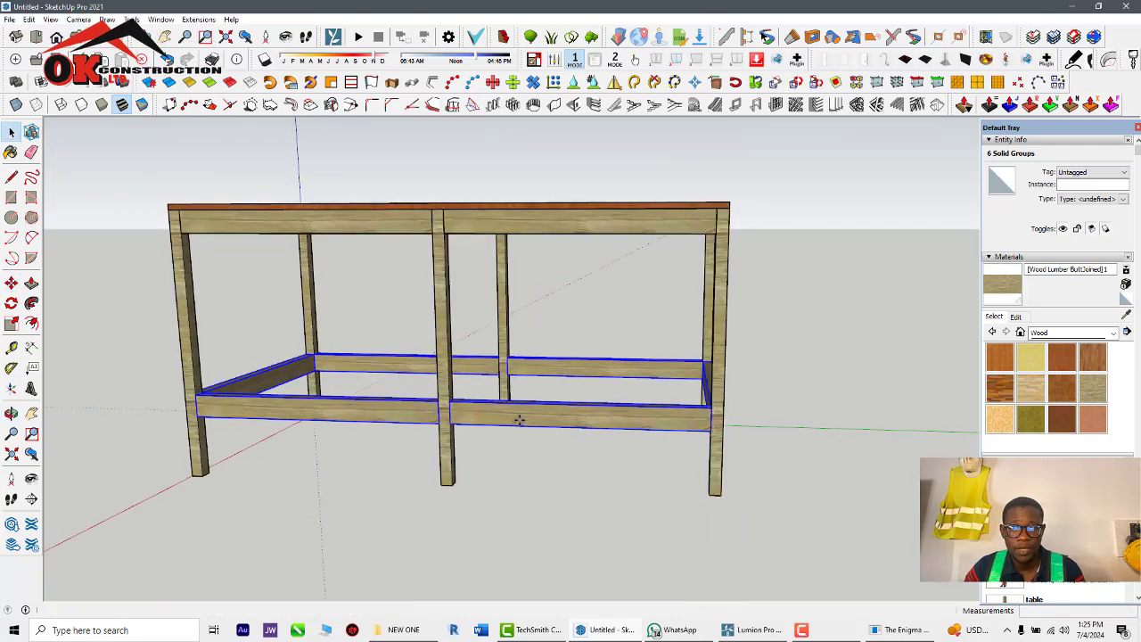
right_click(520, 419)
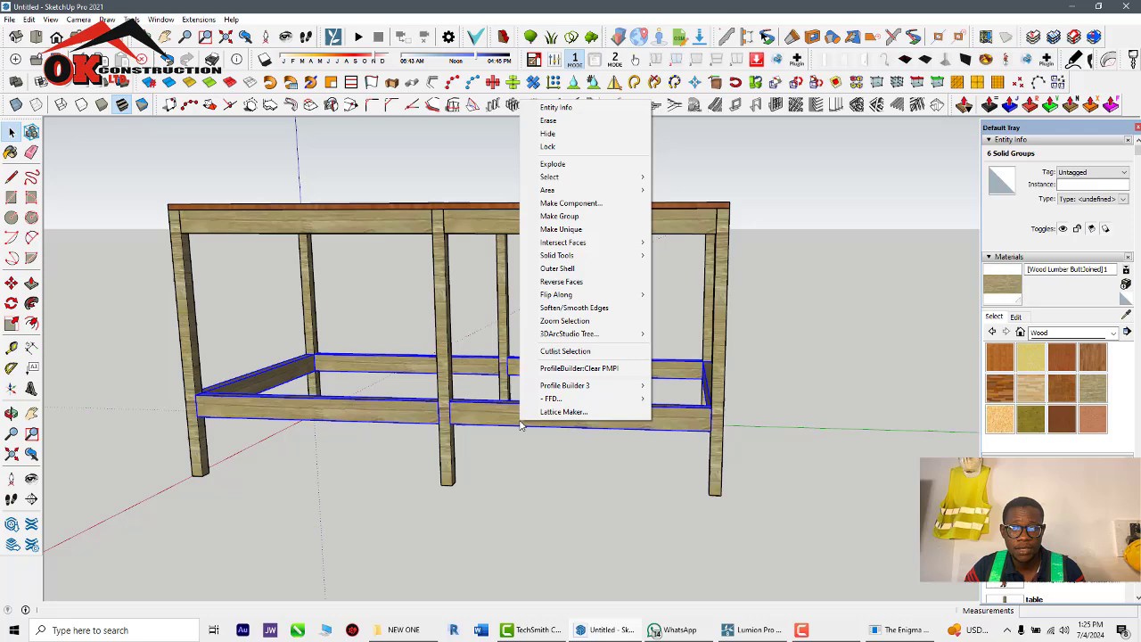
click(562, 216)
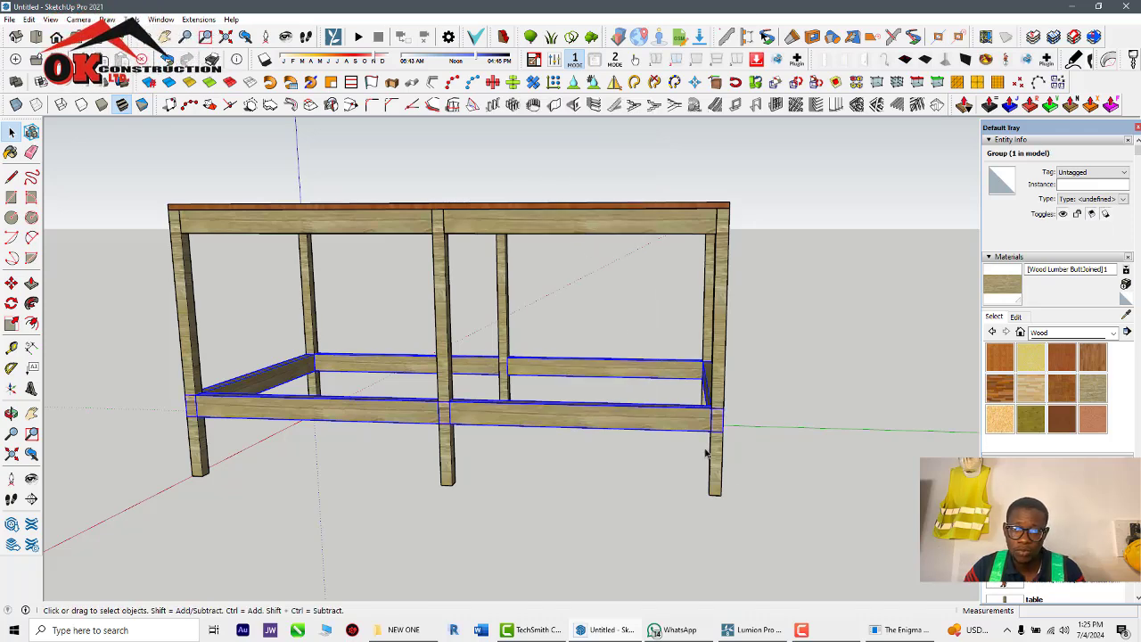
Place a horizontal guide line 1' above the foot of the front corner leg
scroll(705, 454, up, 3)
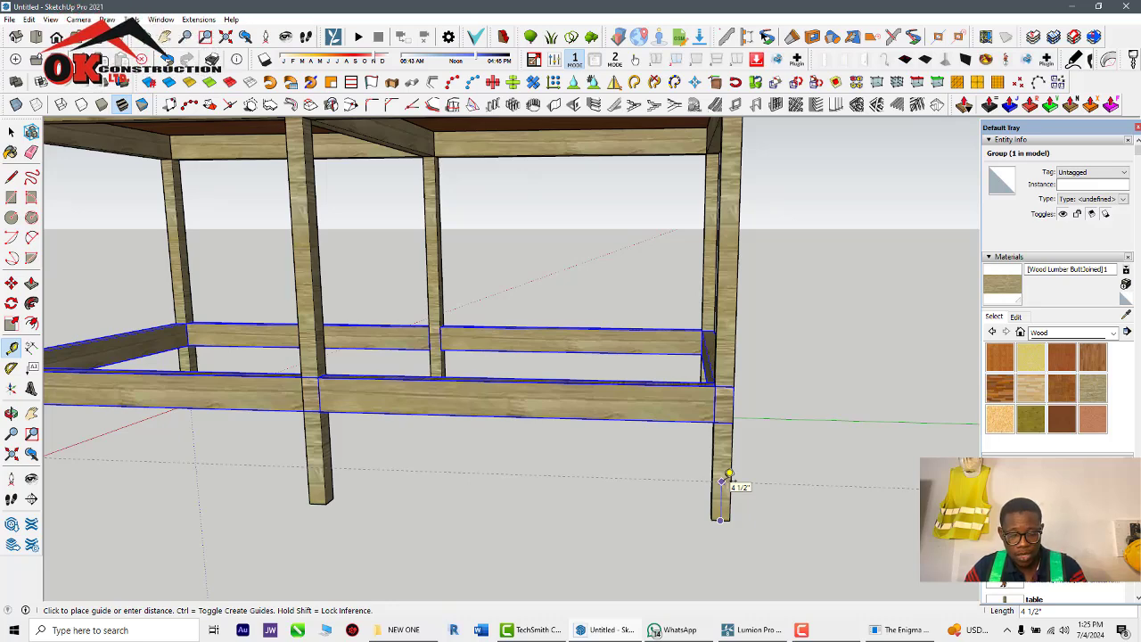
text(')
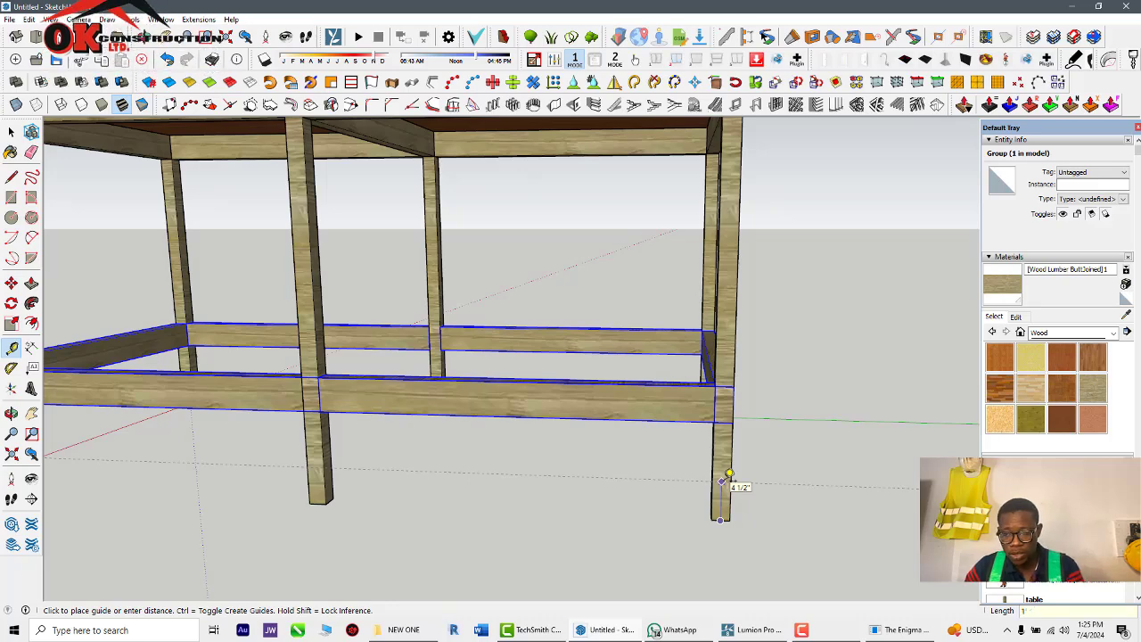
key(Return)
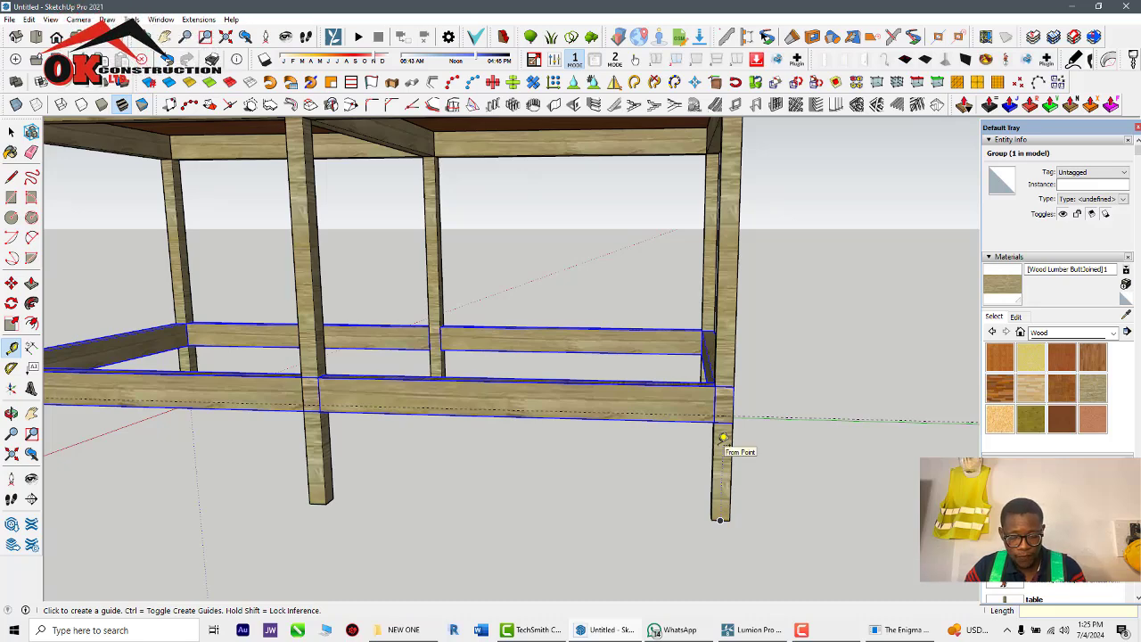
Move the lower rail group straight down the legs so its top edge meets the 1' guide line
key(m)
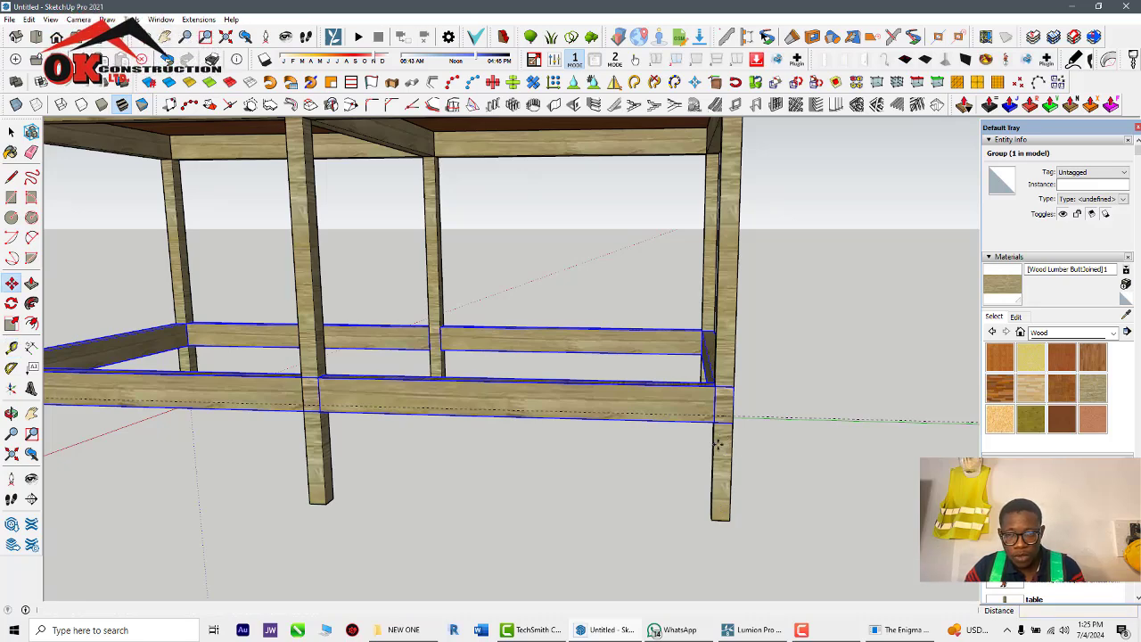
scroll(722, 420, up, 2)
click(718, 343)
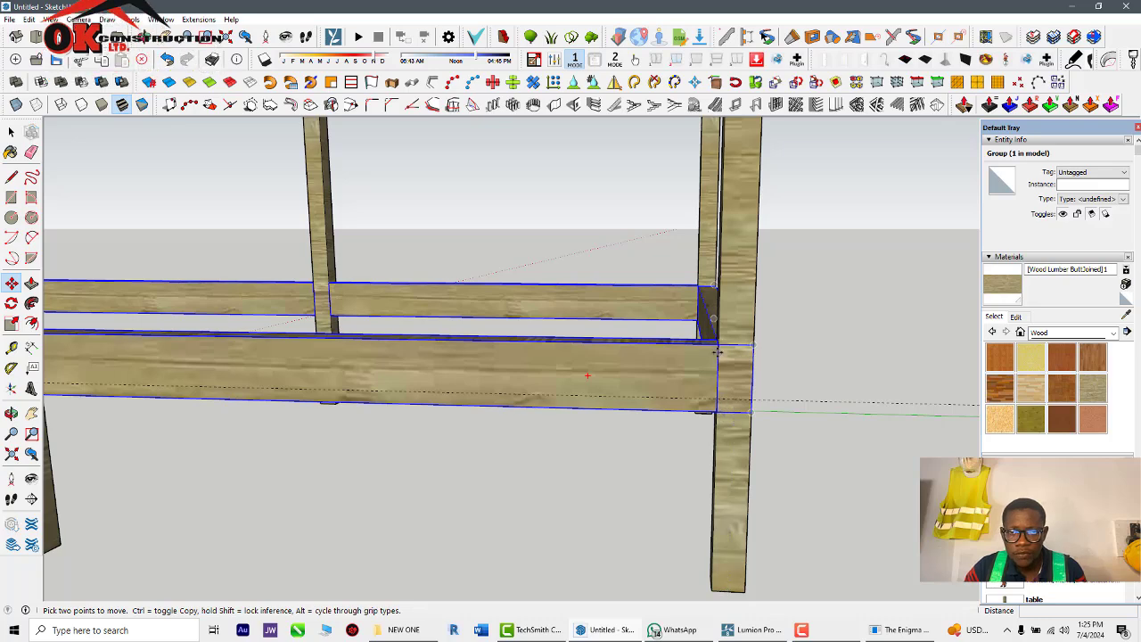
click(723, 370)
scroll(718, 392, down, 8)
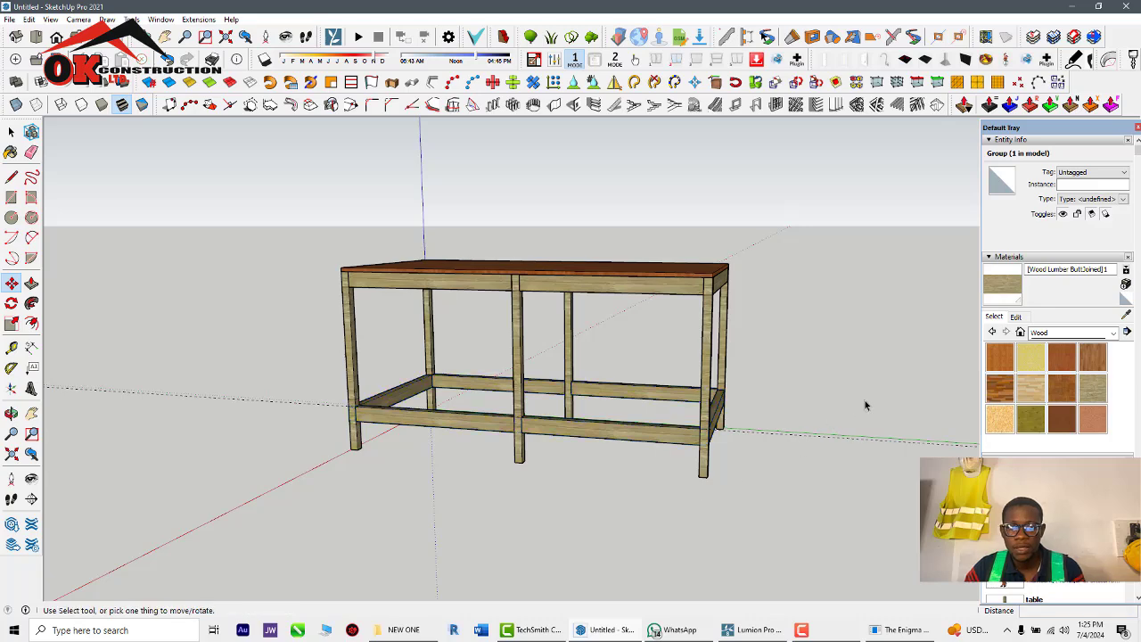
Delete the guide line running past the corner leg
key(space)
drag(866, 403, 776, 482)
scroll(646, 453, down, 1)
drag(786, 393, 736, 479)
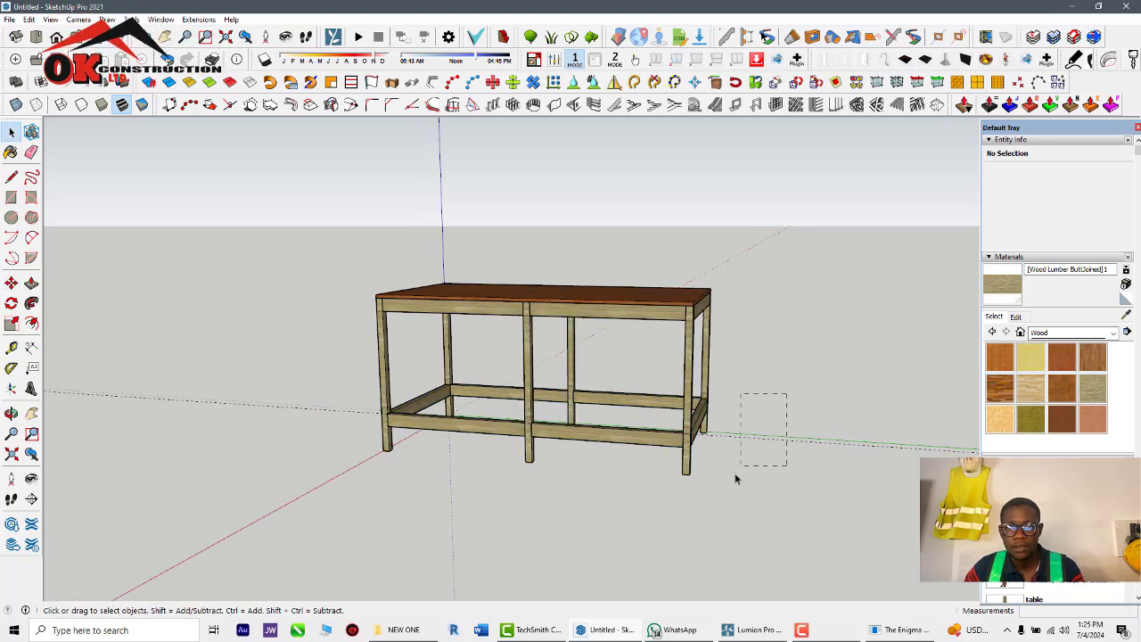
Examine the assembled table from several sides, ending at the corner of the top
scroll(730, 453, down, 3)
middle_drag(640, 484, 963, 477)
middle_drag(669, 419, 936, 504)
middle_drag(609, 423, 246, 435)
scroll(619, 361, up, 2)
scroll(557, 399, up, 2)
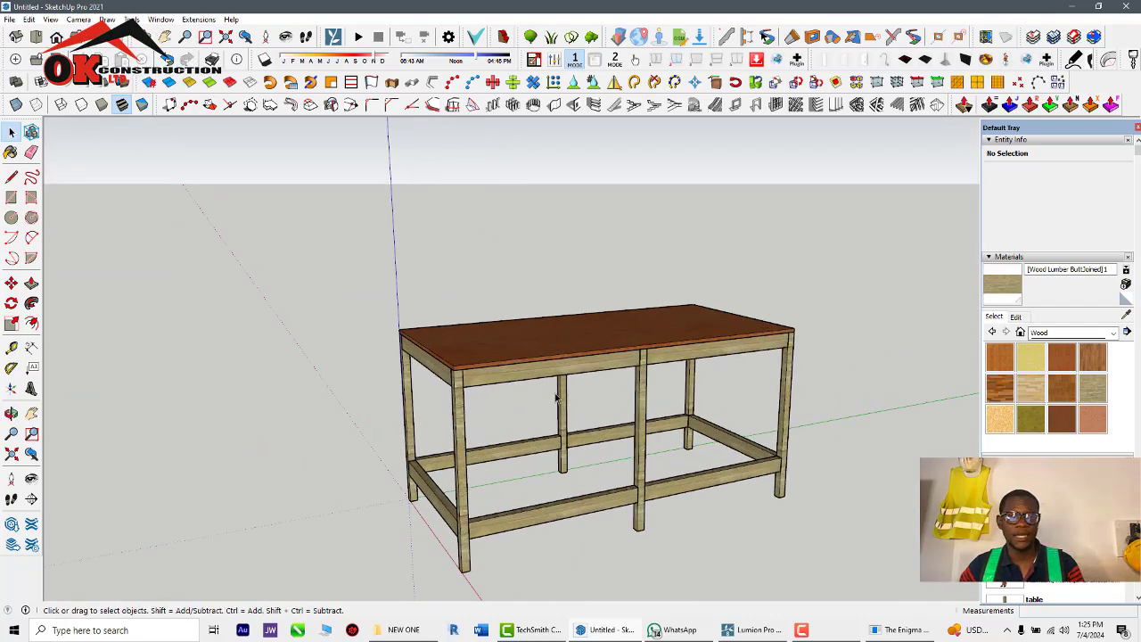
scroll(455, 387, up, 2)
middle_drag(453, 387, 592, 390)
scroll(553, 371, up, 2)
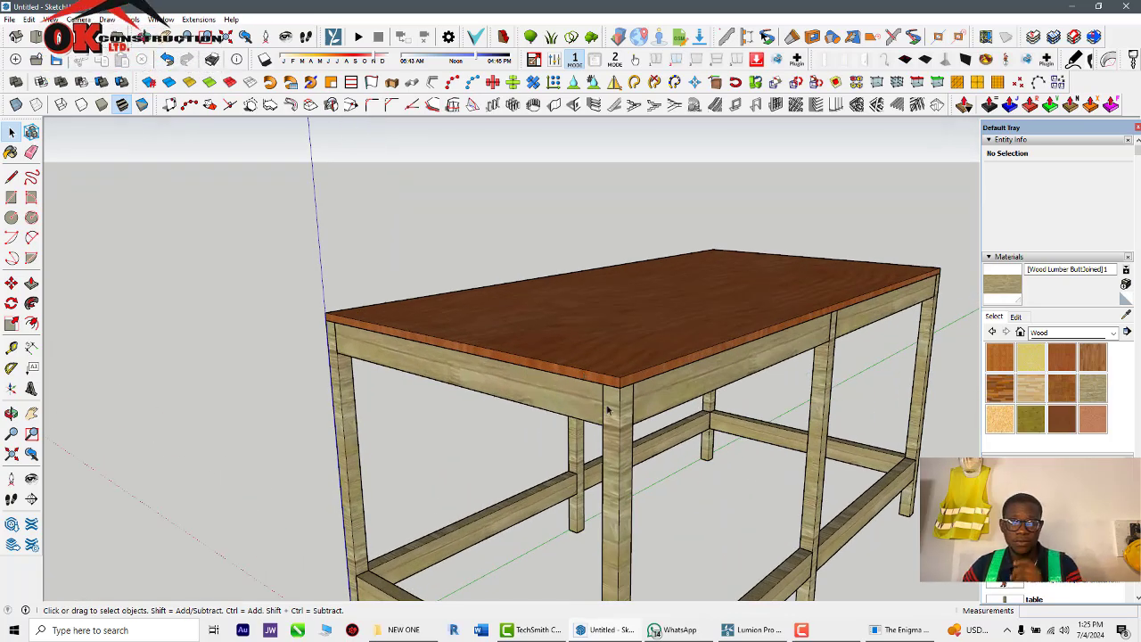
Open the table top for editing and extend one long side and the adjacent short end outward by 4"
double_click(626, 361)
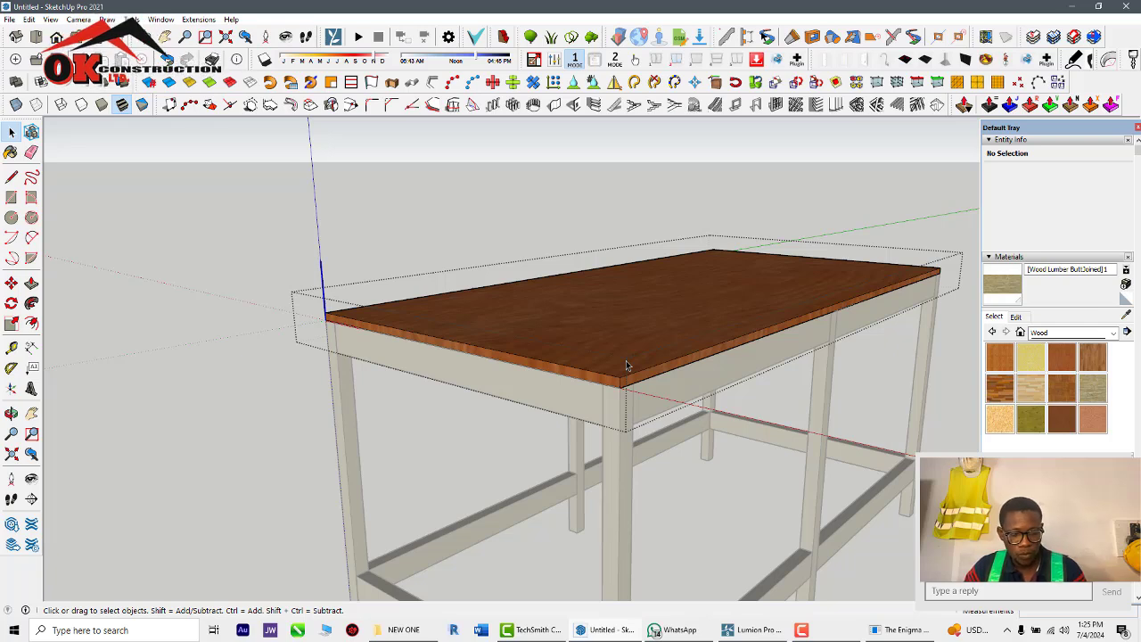
key(p)
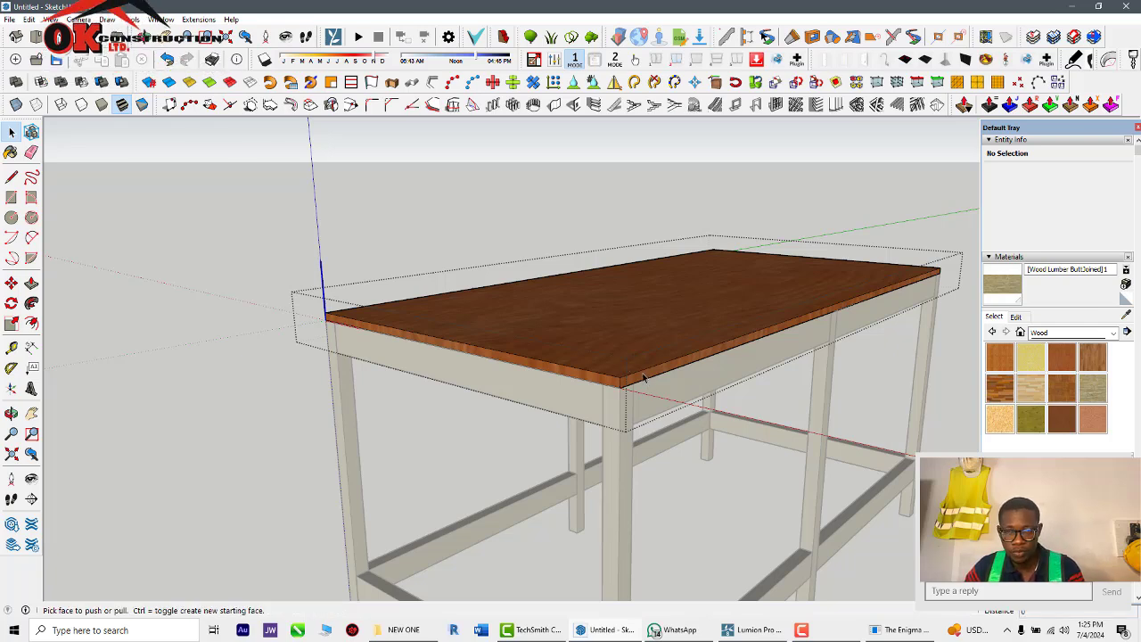
click(646, 383)
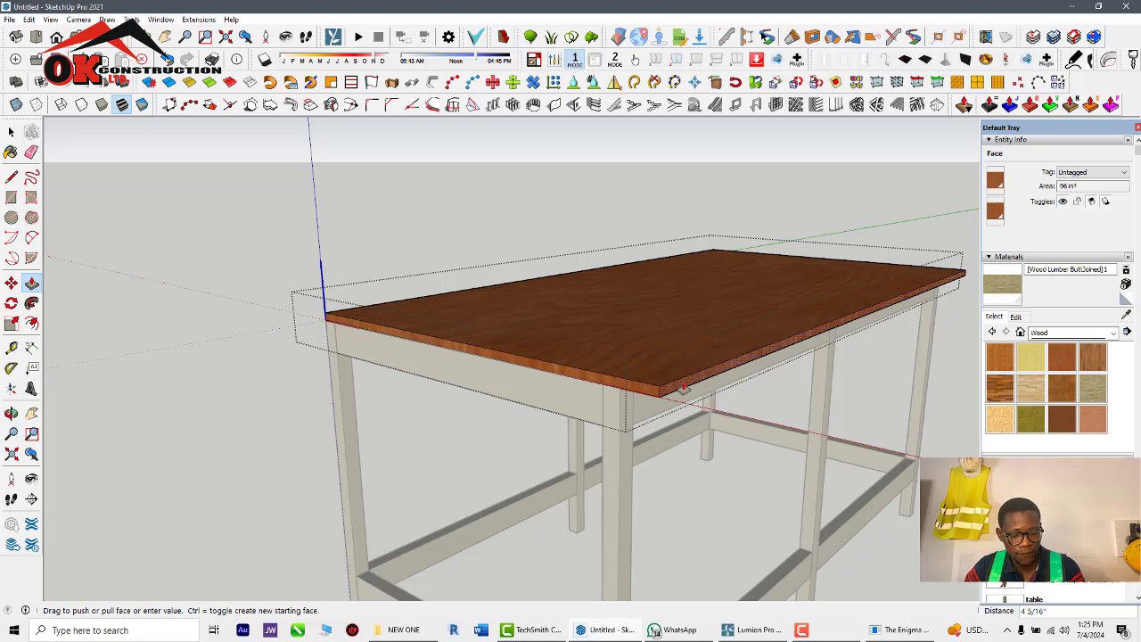
click(606, 401)
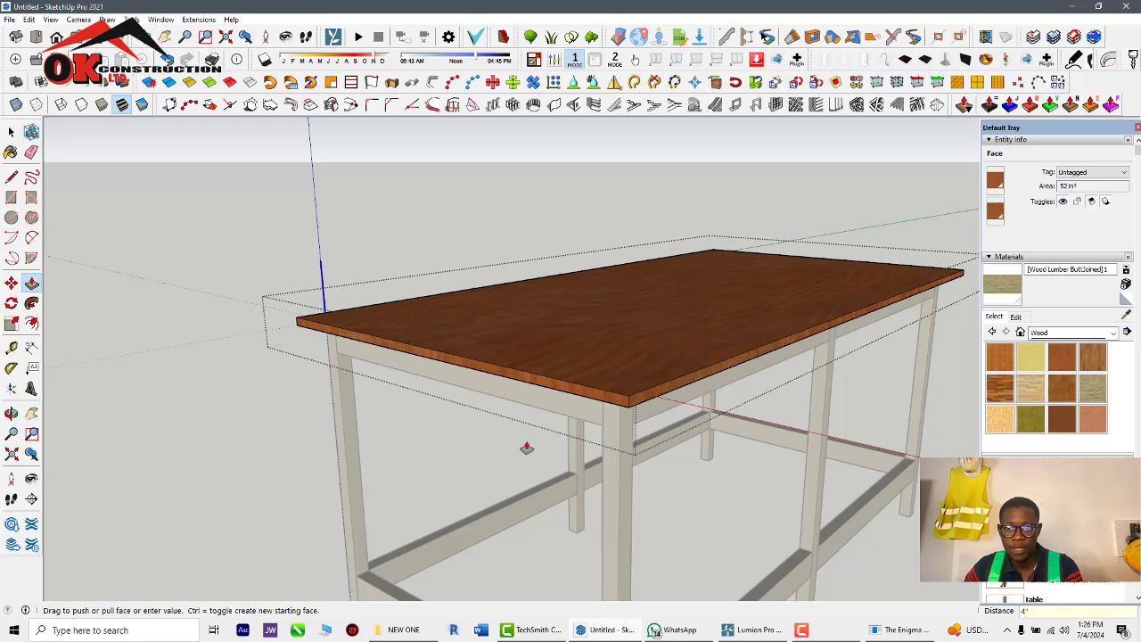
Extend the remaining long side and short end of the table top outward by 4" each
middle_drag(523, 449, 557, 419)
click(638, 421)
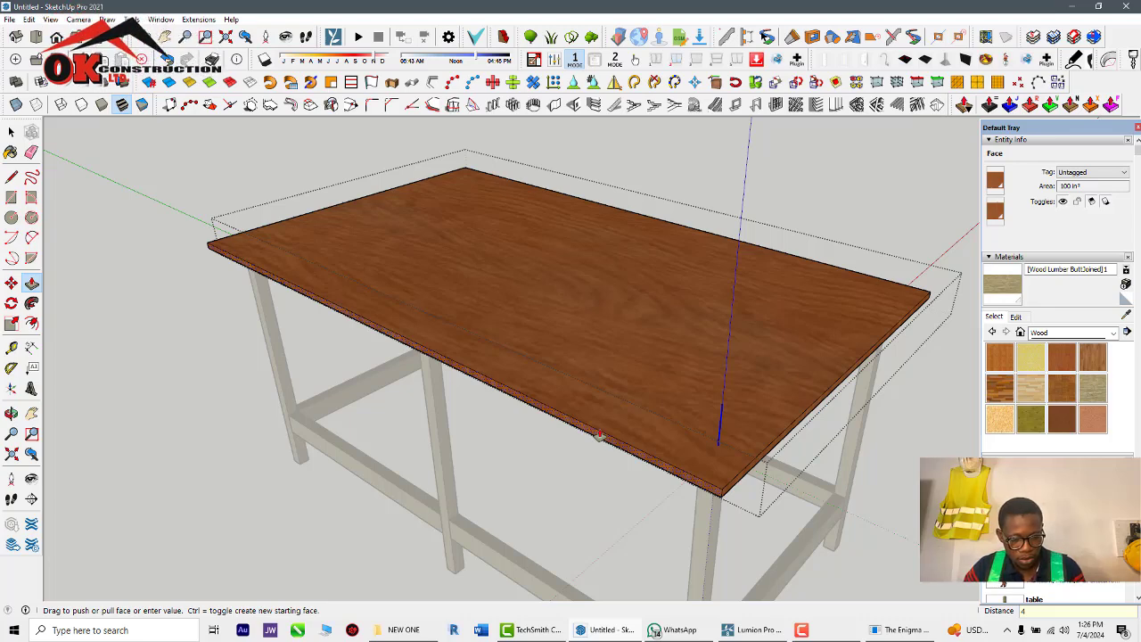
key(Return)
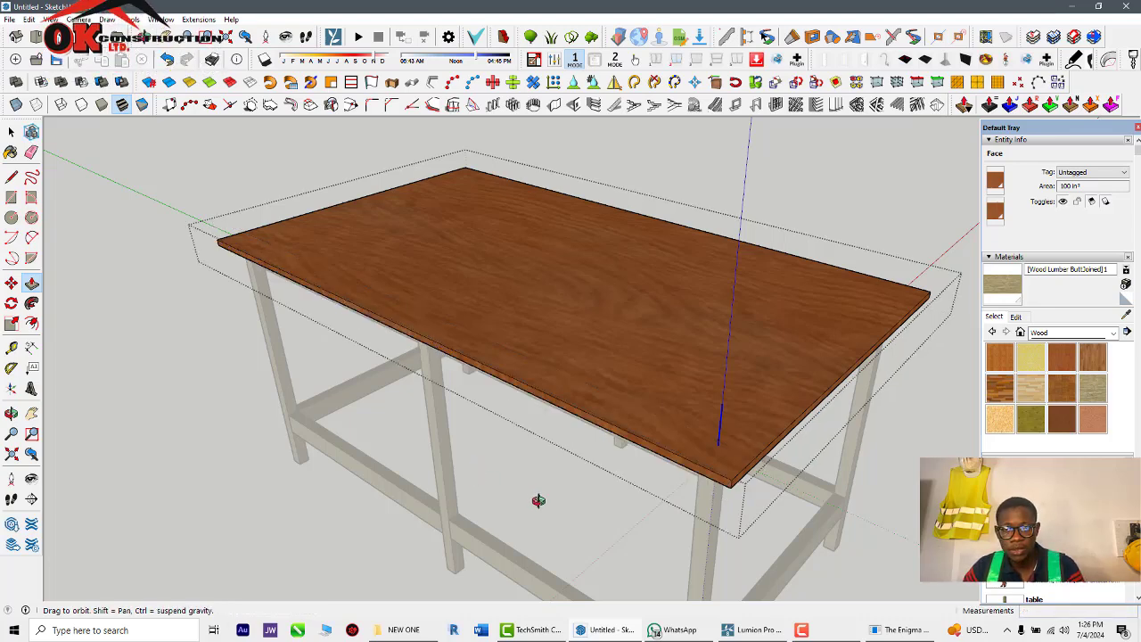
middle_drag(538, 500, 396, 473)
click(349, 480)
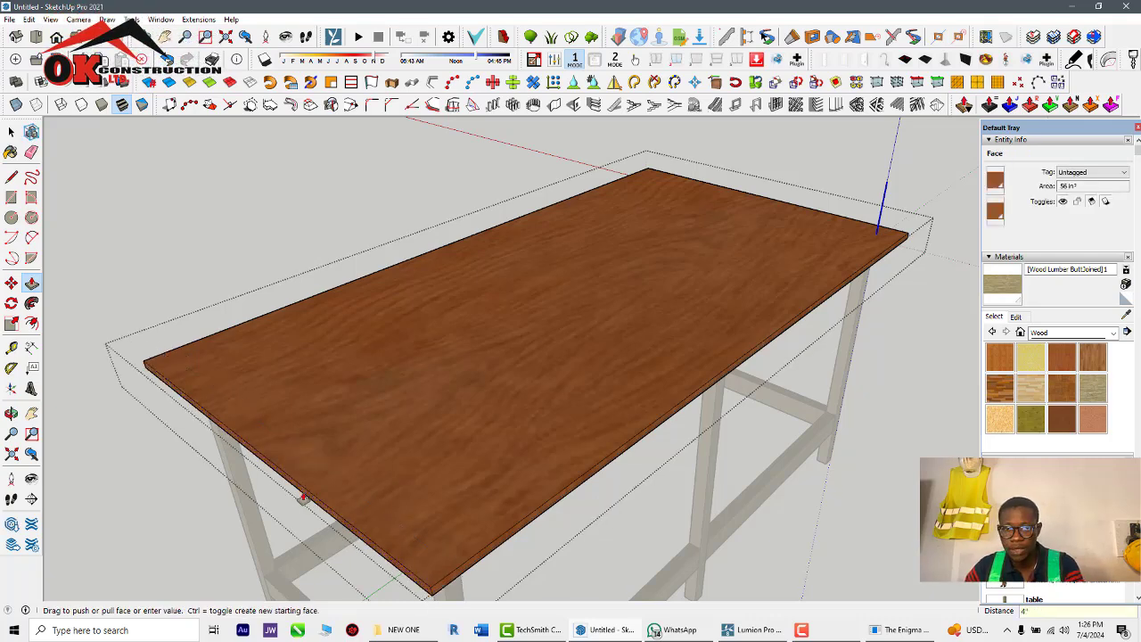
key(Return)
scroll(303, 486, down, 2)
middle_drag(306, 468, 669, 416)
key(space)
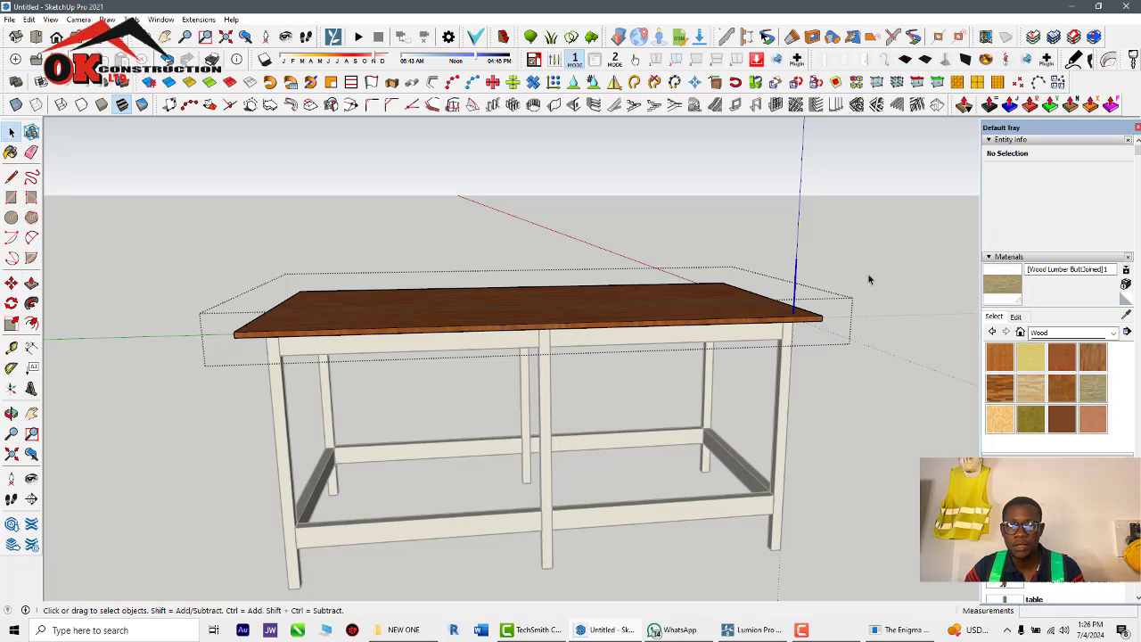
Leave the table top's editing mode and examine the overhanging top and lower rails from several sides
middle_drag(873, 312, 459, 395)
scroll(460, 397, down, 3)
middle_drag(463, 467, 698, 384)
scroll(578, 359, up, 3)
scroll(697, 364, down, 4)
middle_drag(565, 410, 520, 483)
scroll(535, 485, up, 2)
scroll(574, 438, down, 2)
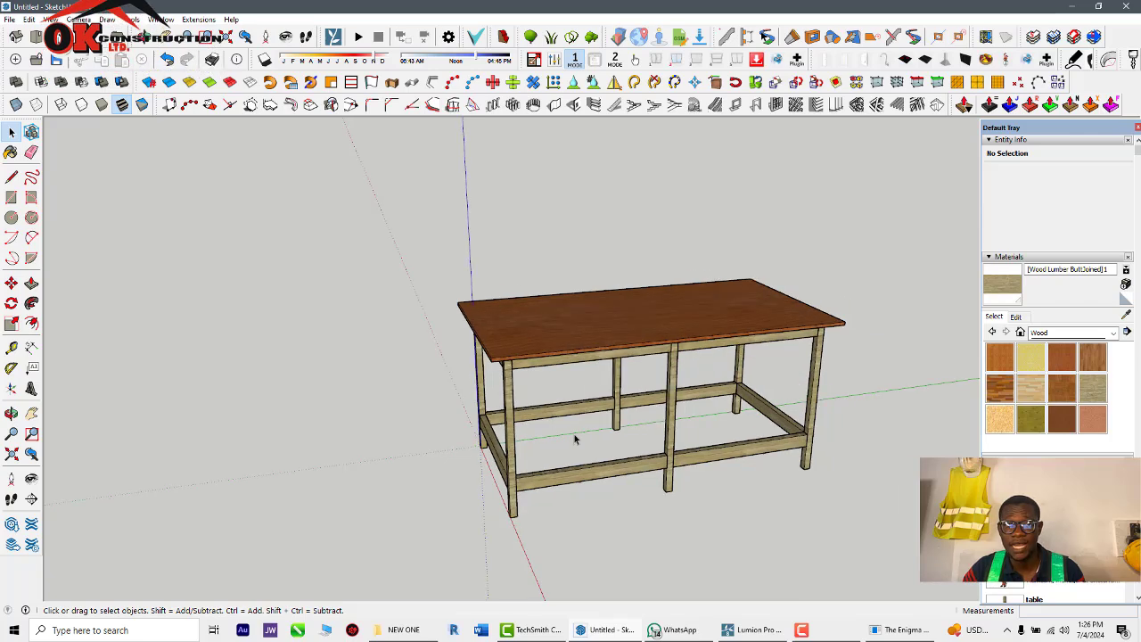
middle_drag(574, 438, 465, 495)
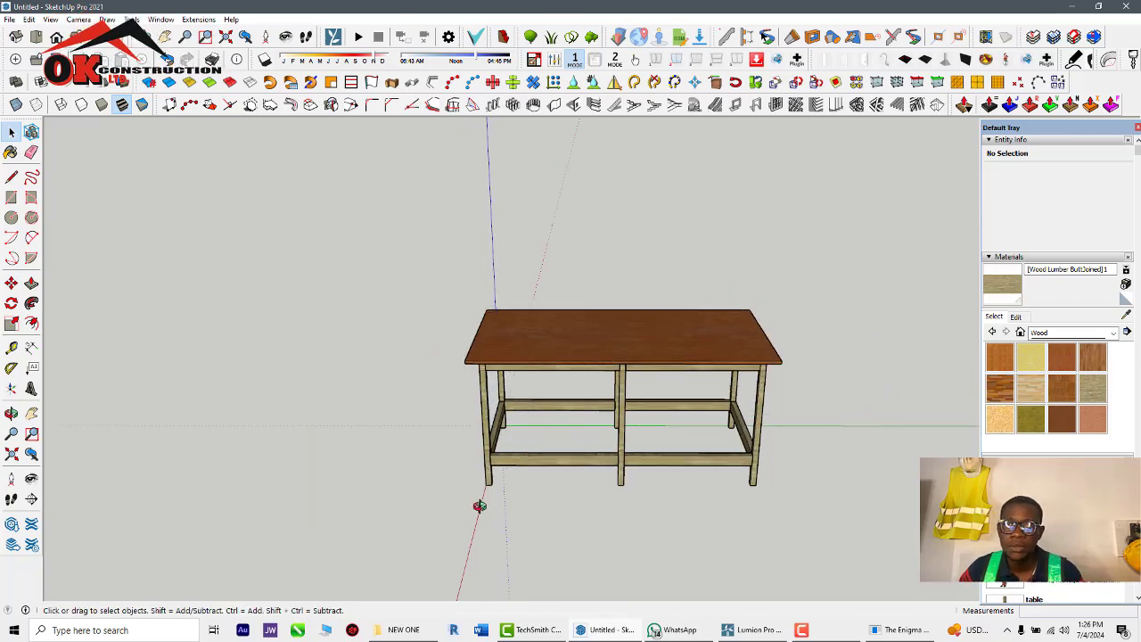
middle_drag(480, 505, 663, 484)
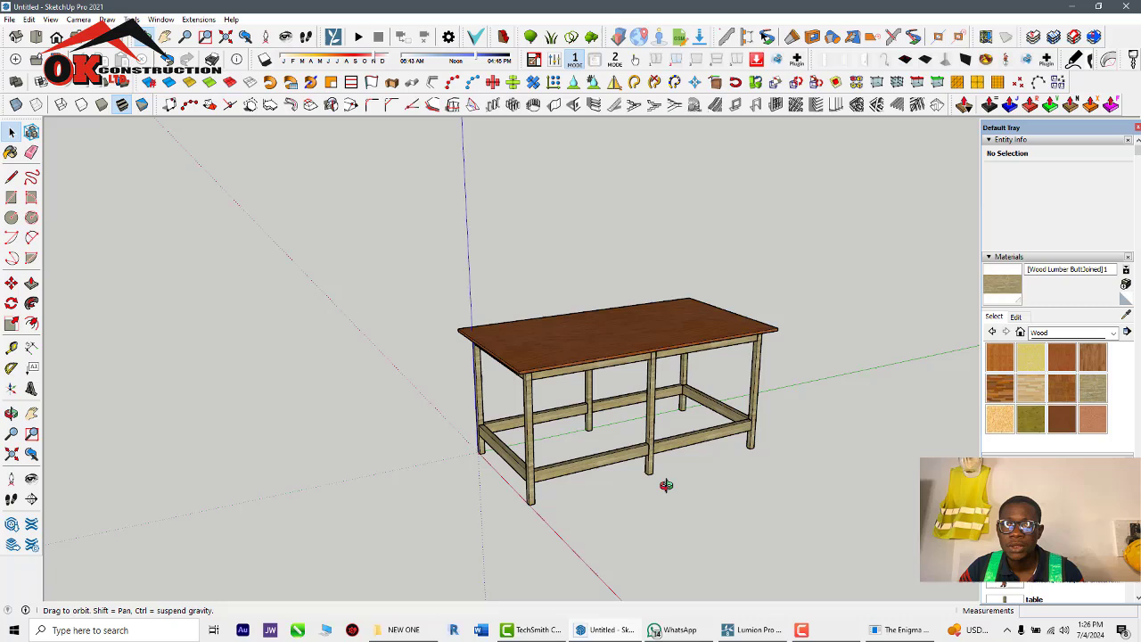
click(603, 465)
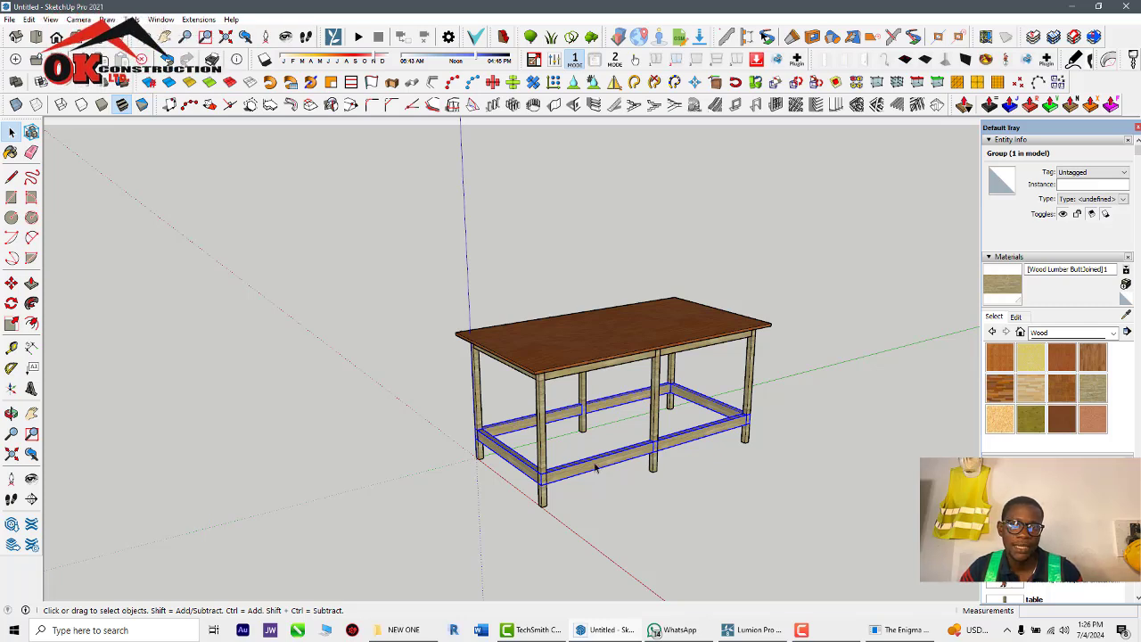
scroll(646, 434, down, 1)
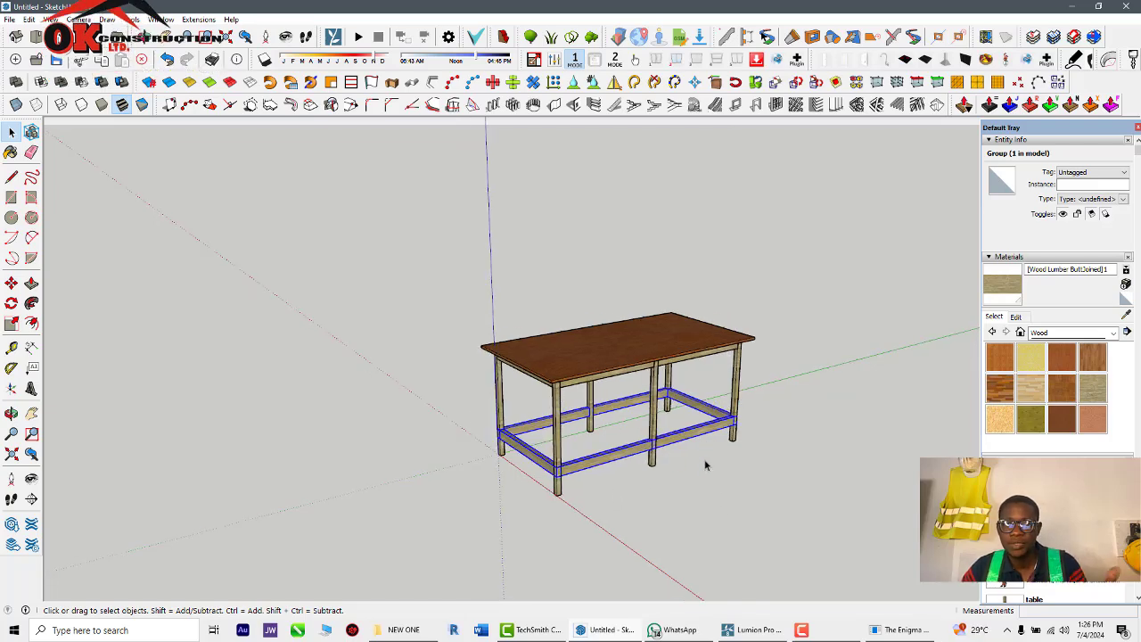
middle_drag(706, 464, 781, 473)
click(790, 430)
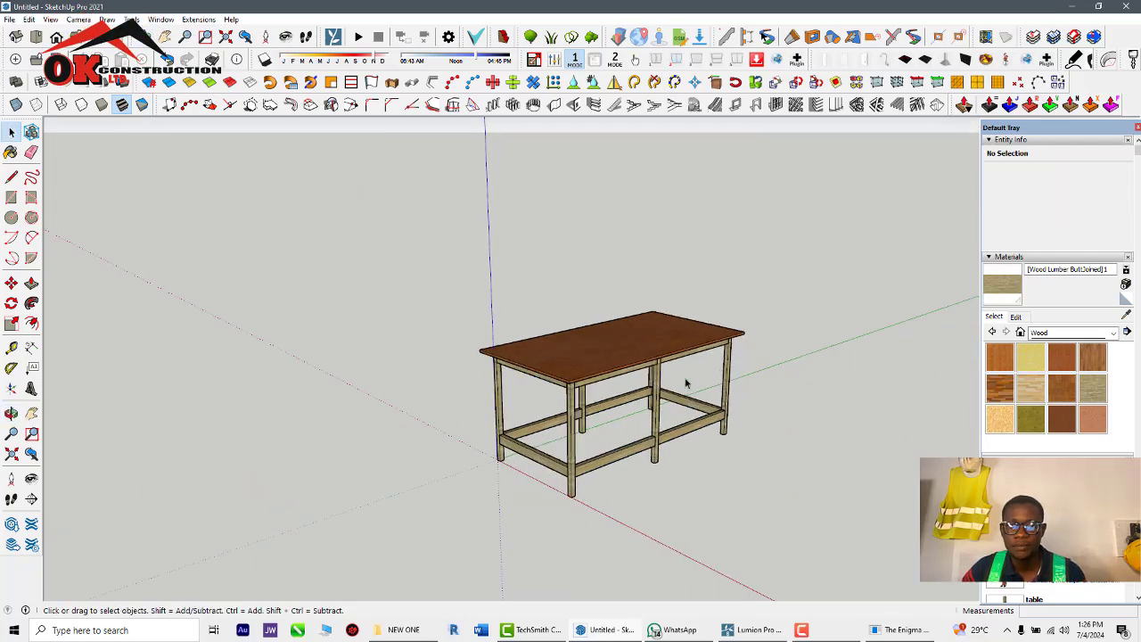
Open the table top for editing and offset its upper face outline inward by 6"
scroll(687, 384, up, 2)
middle_drag(700, 409, 498, 409)
mouse_move(512, 402)
middle_down()
mouse_move(591, 359)
mouse_move(553, 337)
mouse_move(399, 376)
mouse_move(537, 455)
mouse_move(503, 428)
mouse_move(518, 402)
mouse_move(461, 445)
mouse_move(784, 473)
mouse_move(434, 365)
mouse_move(527, 454)
mouse_move(446, 438)
mouse_move(422, 415)
middle_up()
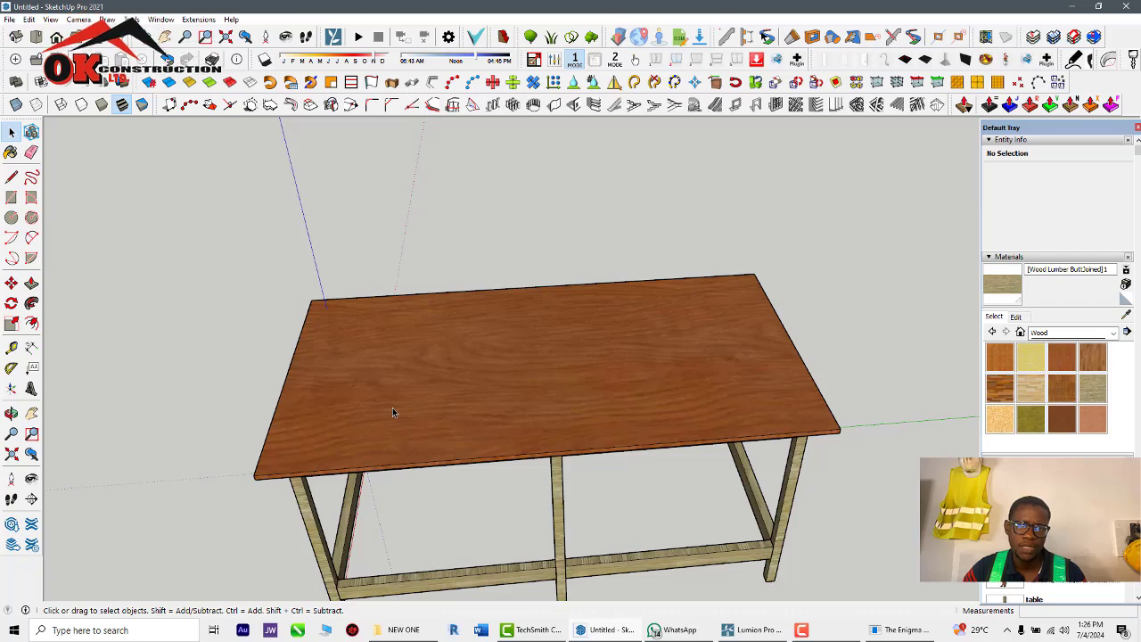
double_click(433, 414)
scroll(419, 414, up, 3)
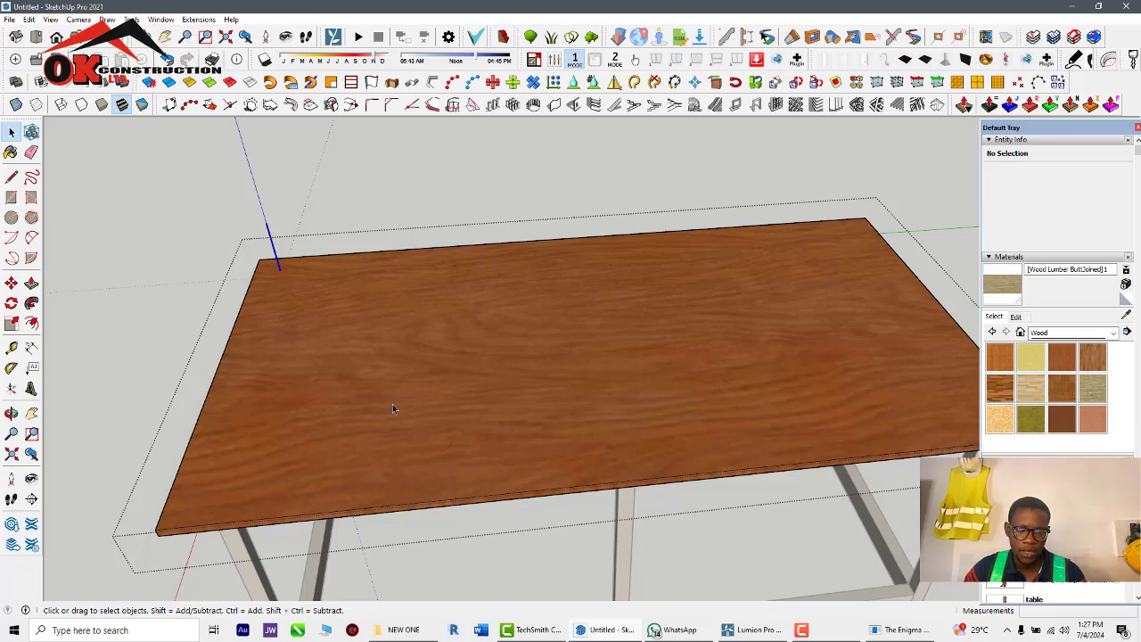
key(f)
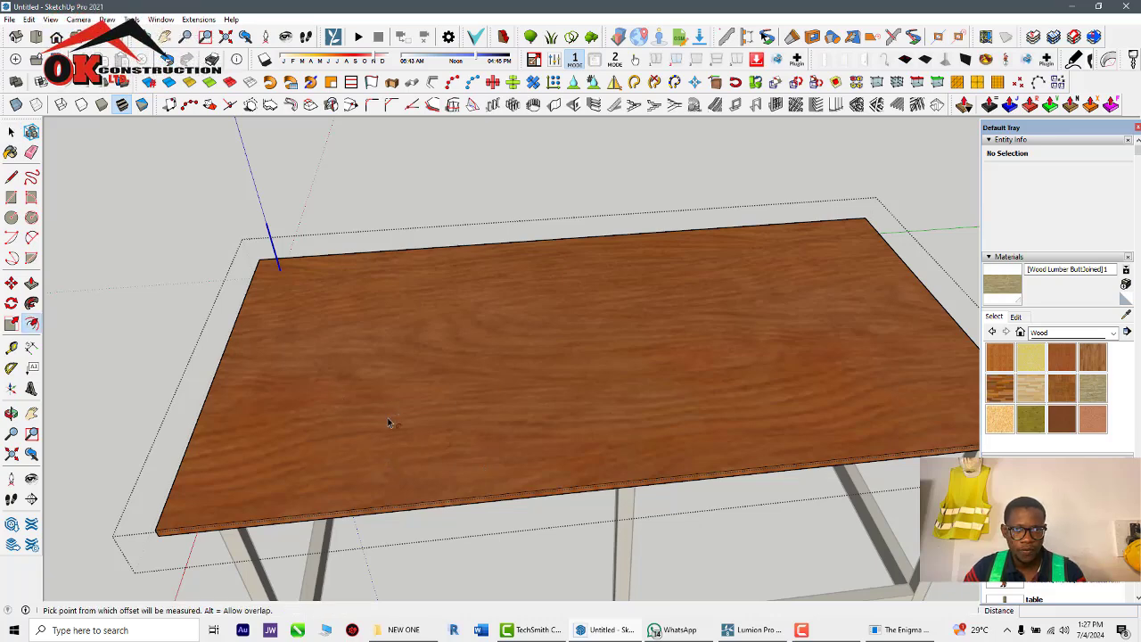
click(389, 419)
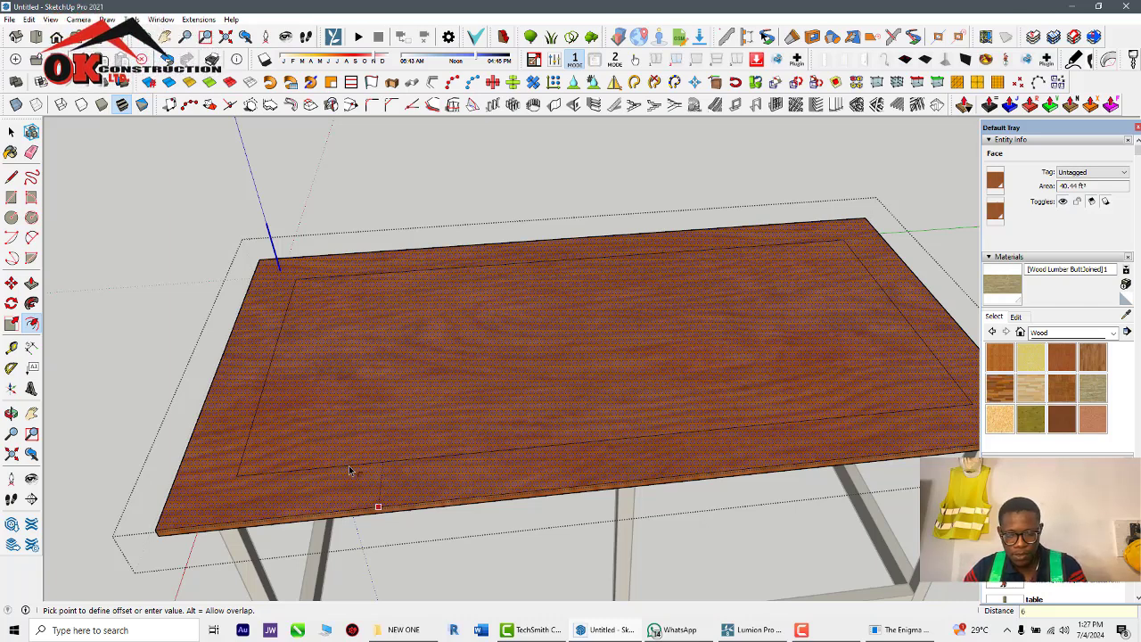
click(349, 472)
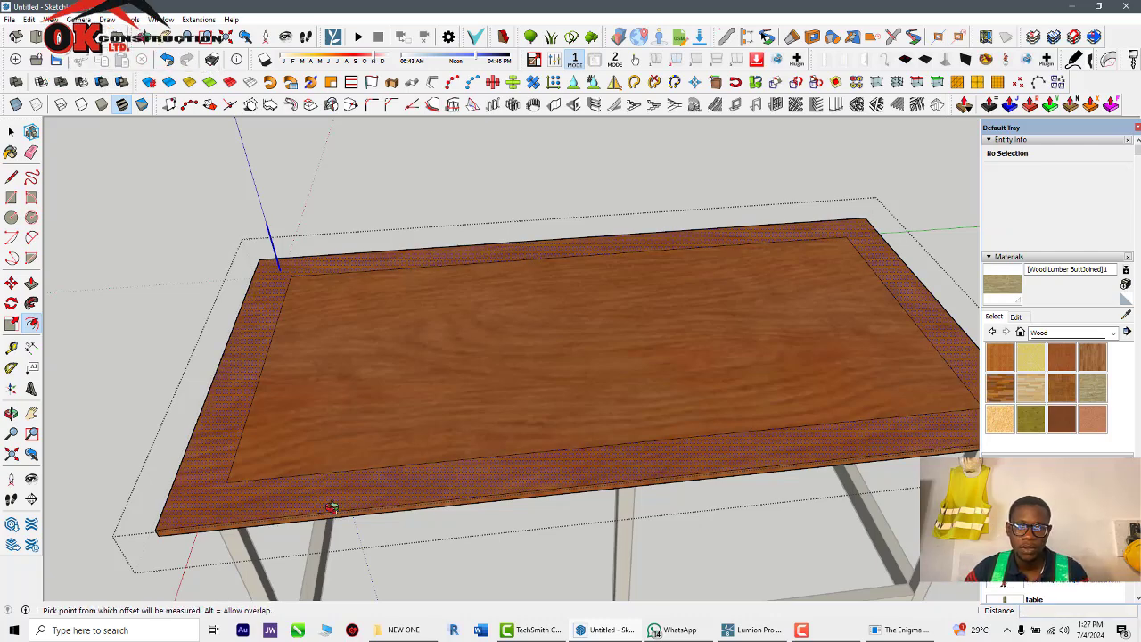
key(space)
click(357, 457)
scroll(382, 428, up, 2)
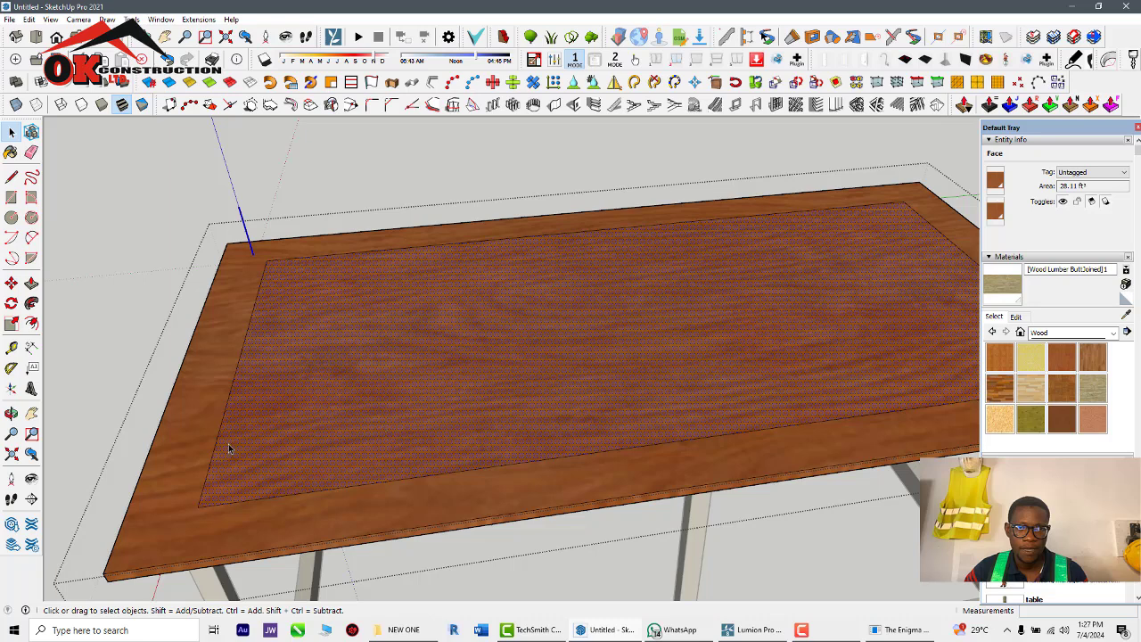
key(Escape)
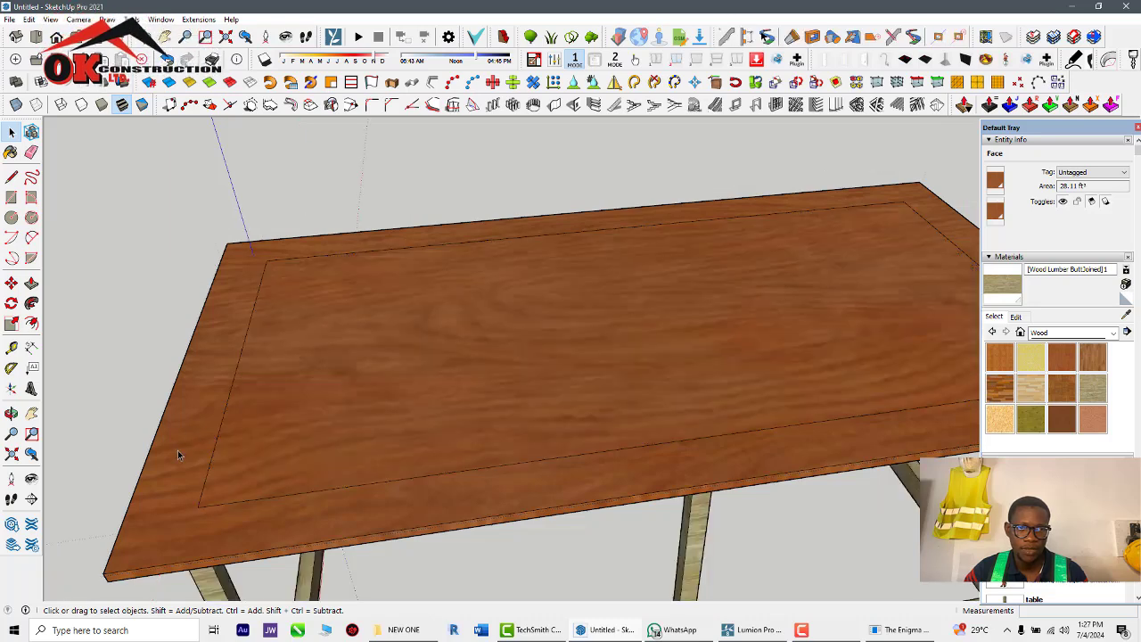
click(311, 442)
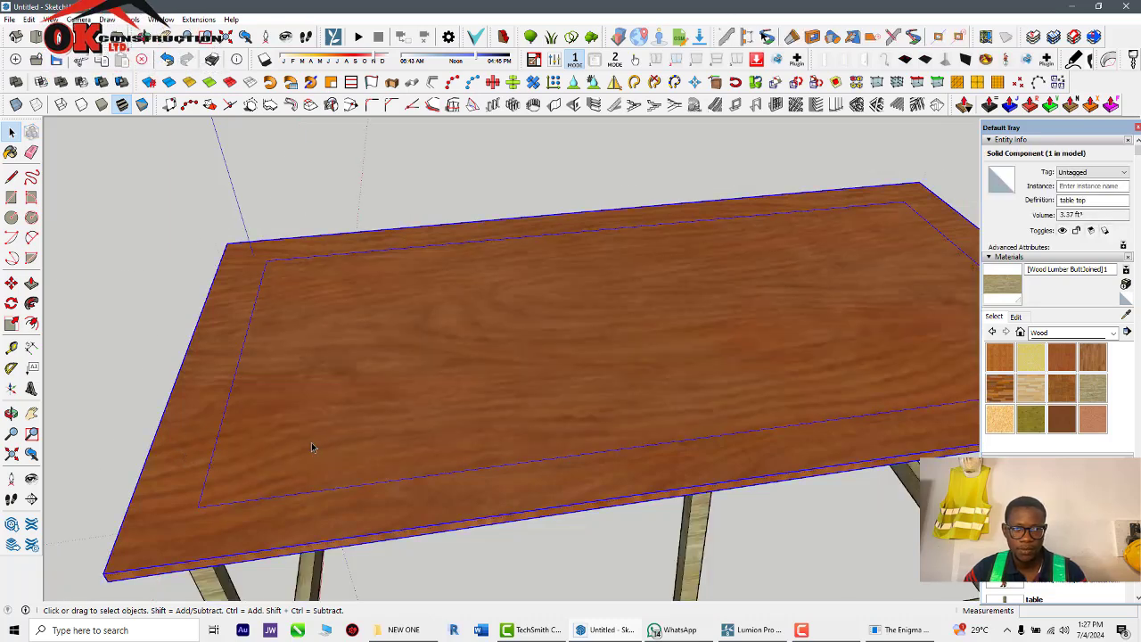
double_click(311, 443)
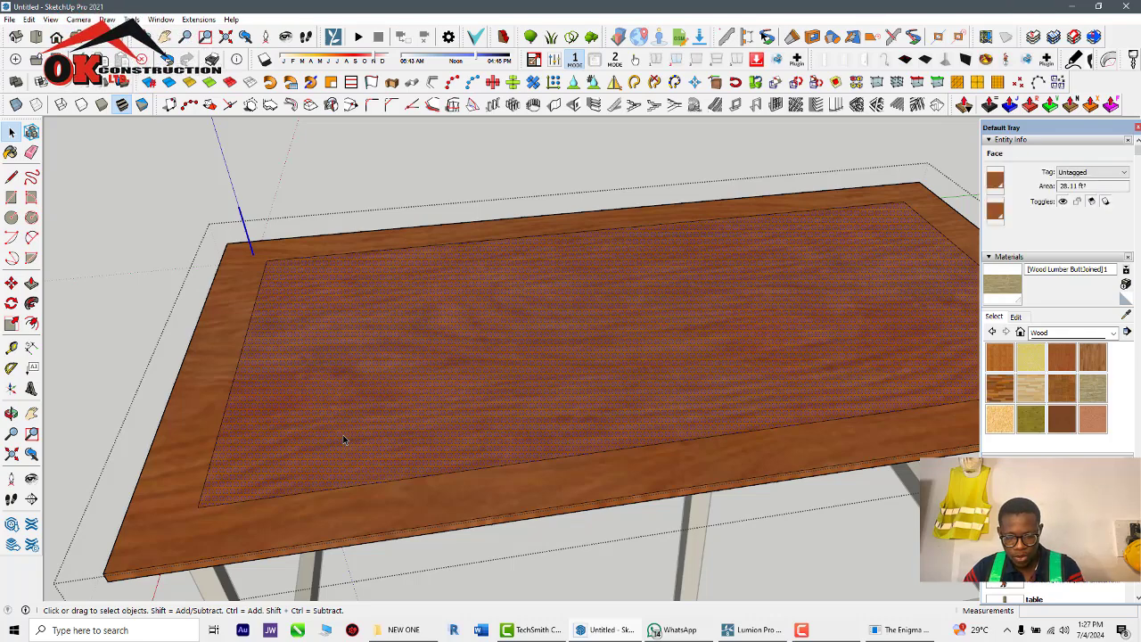
key(p)
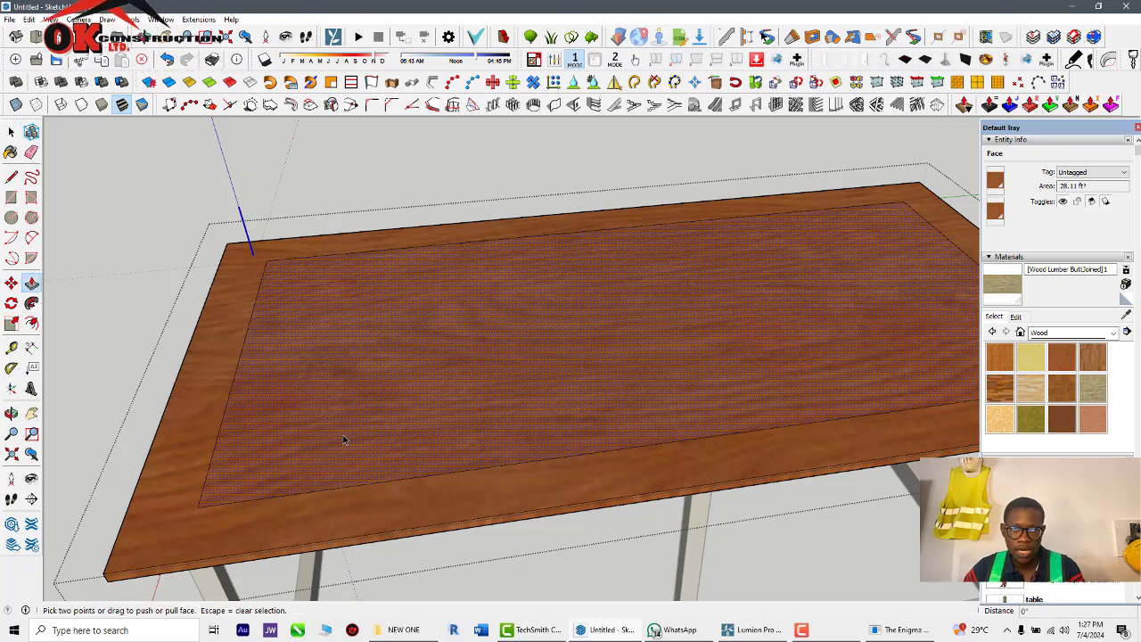
click(343, 441)
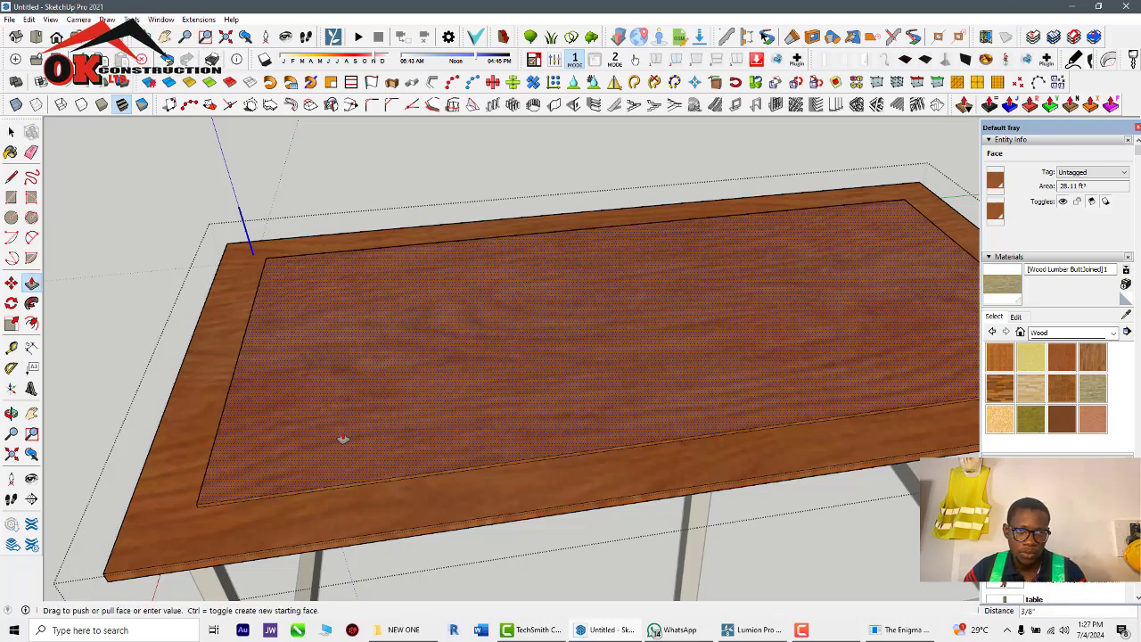
click(344, 439)
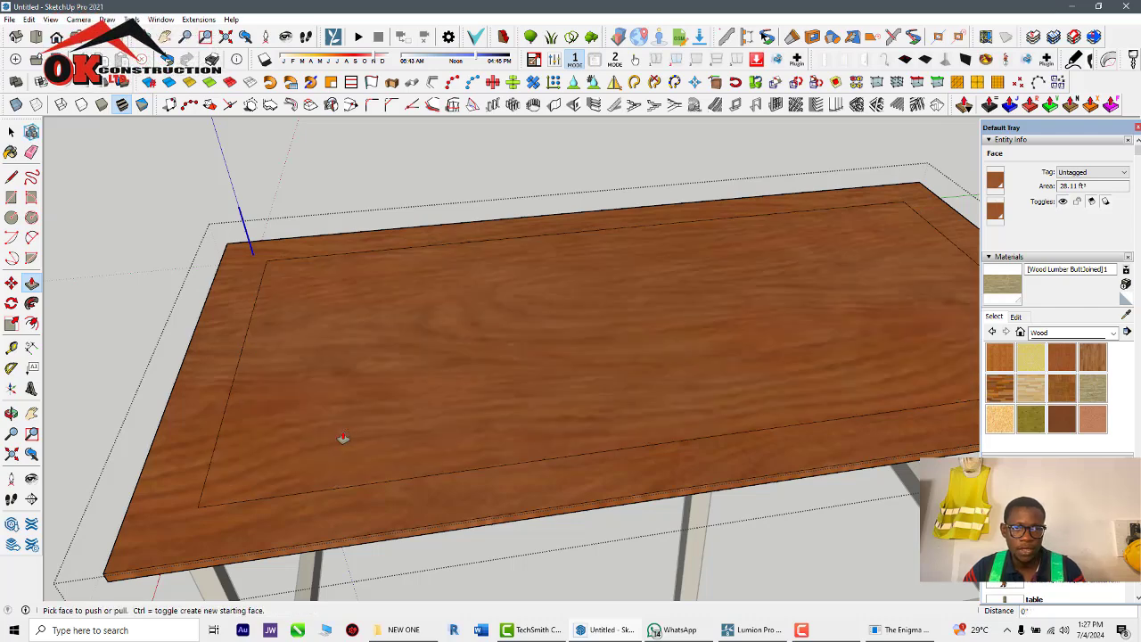
Select the table top's inner panel face together with its bounding edges and make them a group
key(space)
double_click(357, 427)
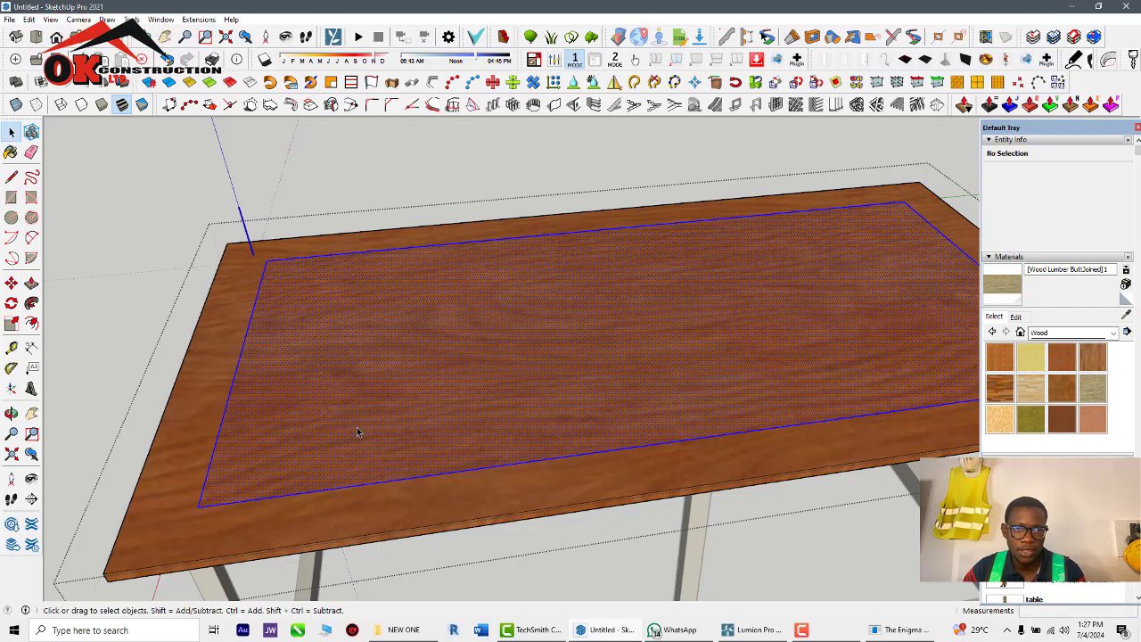
click(1115, 333)
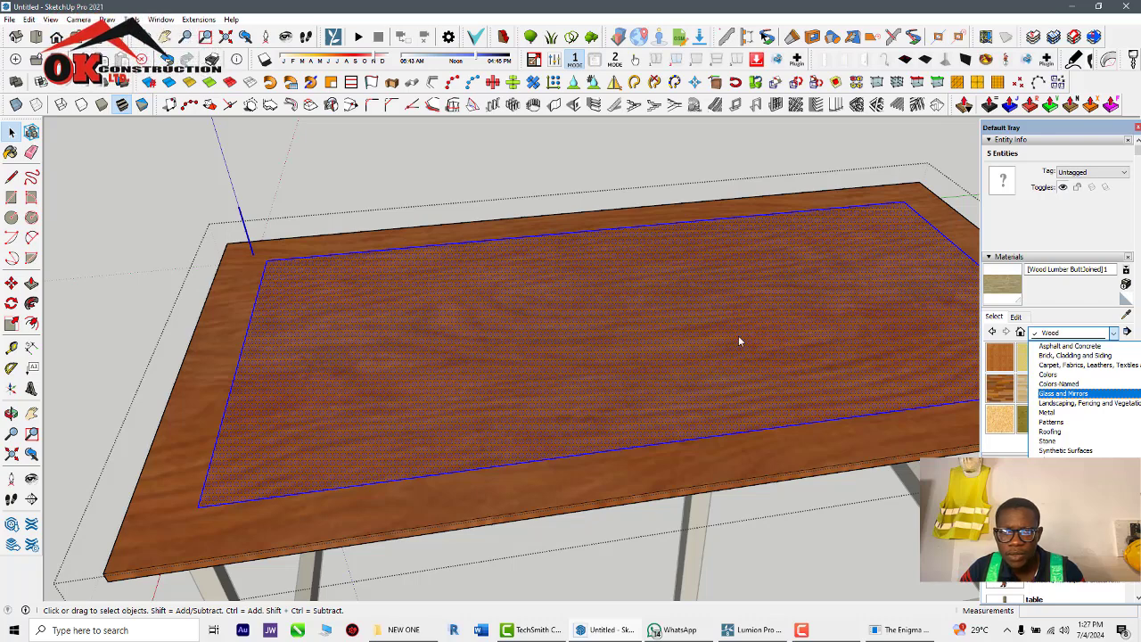
click(696, 344)
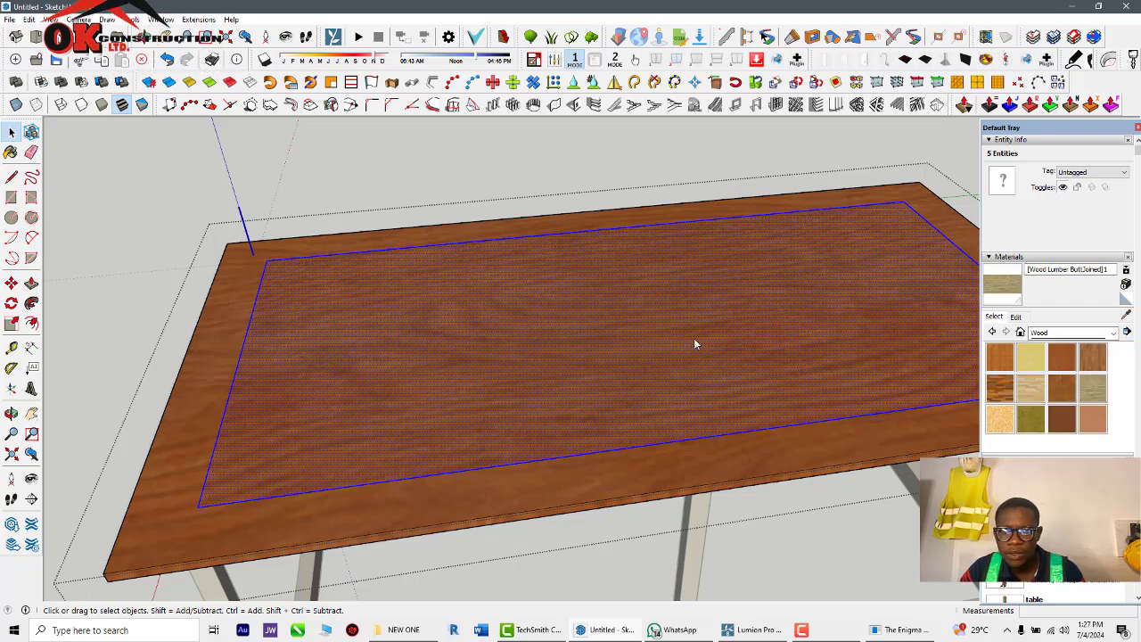
right_click(641, 366)
click(681, 170)
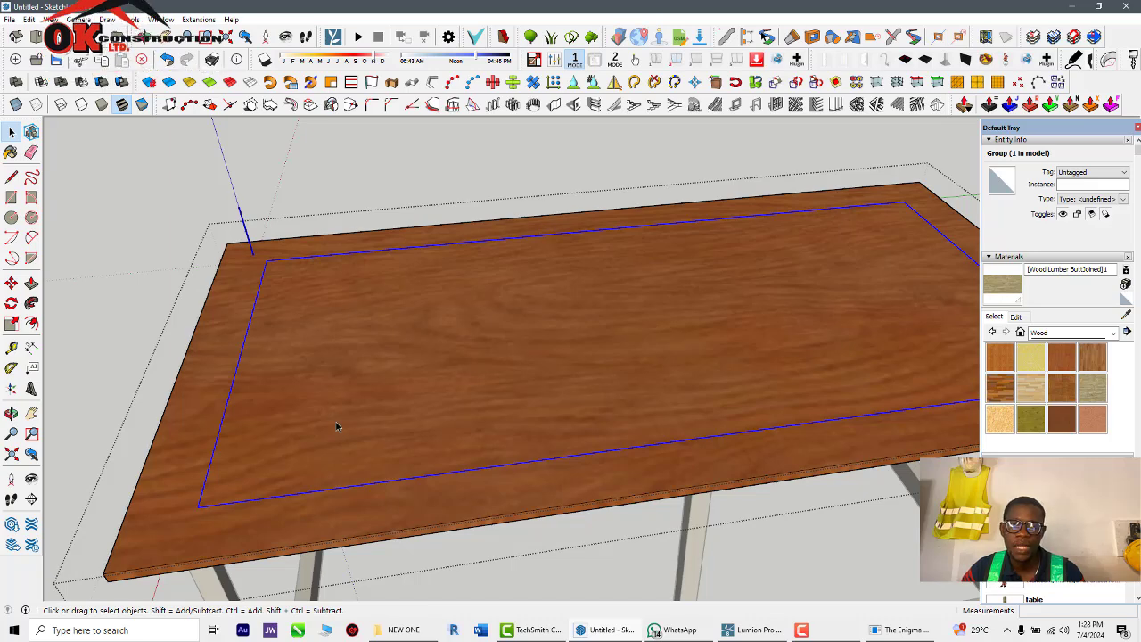
Open the inner panel group for editing and bring up the list of material collections
double_click(389, 431)
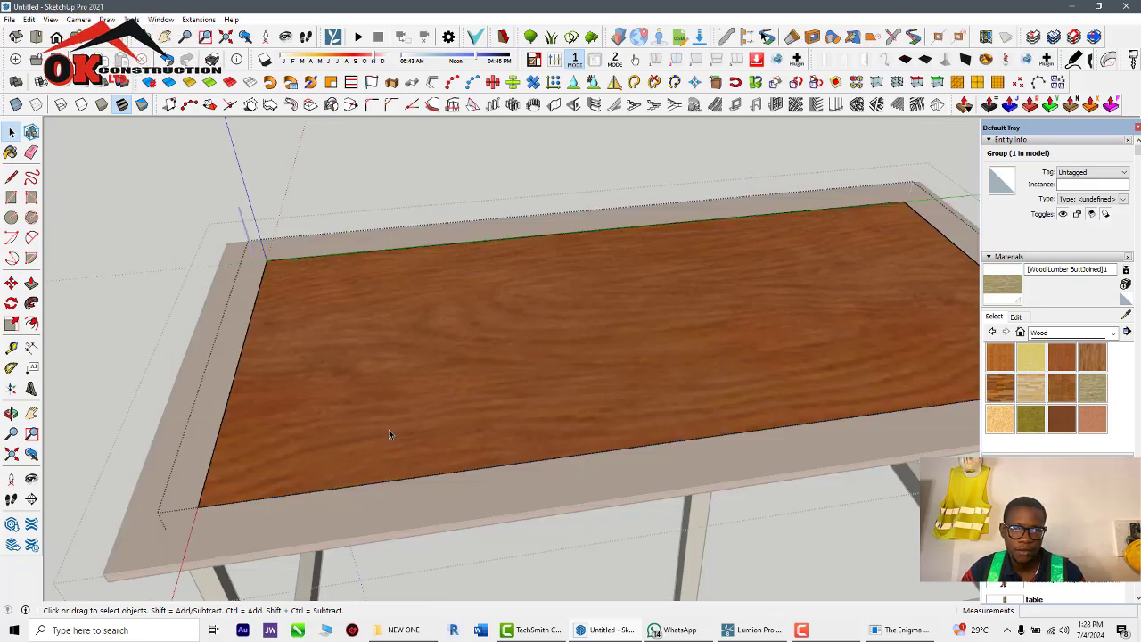
click(1113, 332)
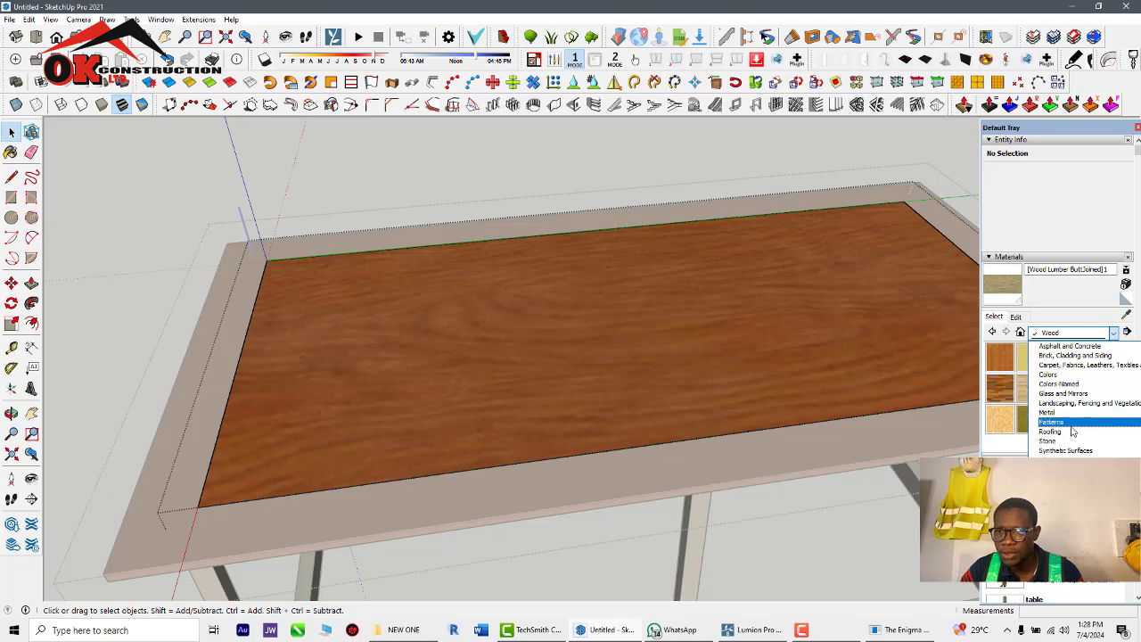
Paint the inner tabletop panel with Translucent Glass Tinted from the Glass and Mirrors material collection
click(1063, 393)
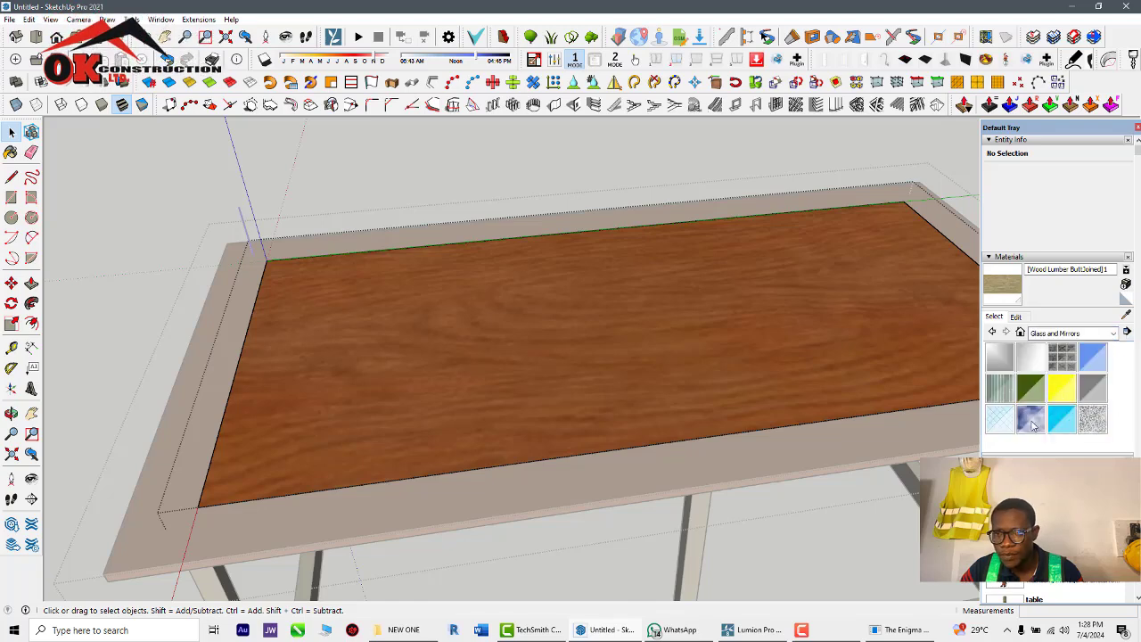
click(1062, 419)
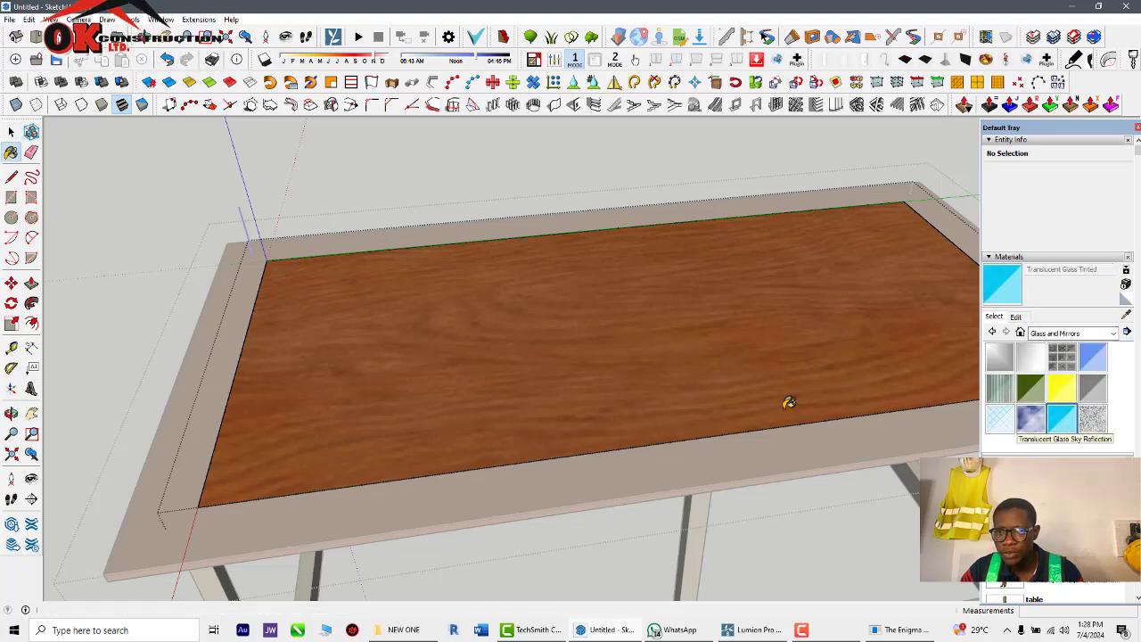
click(650, 368)
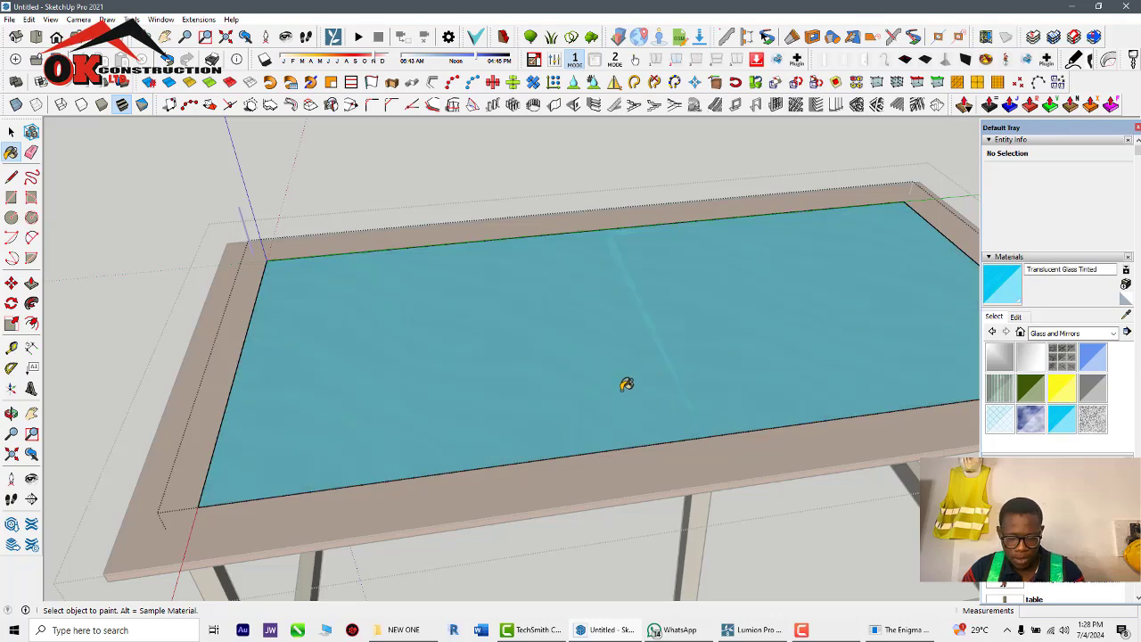
Push/Pull the glass panel face up by 1 inch and leave the tabletop groups
key(p)
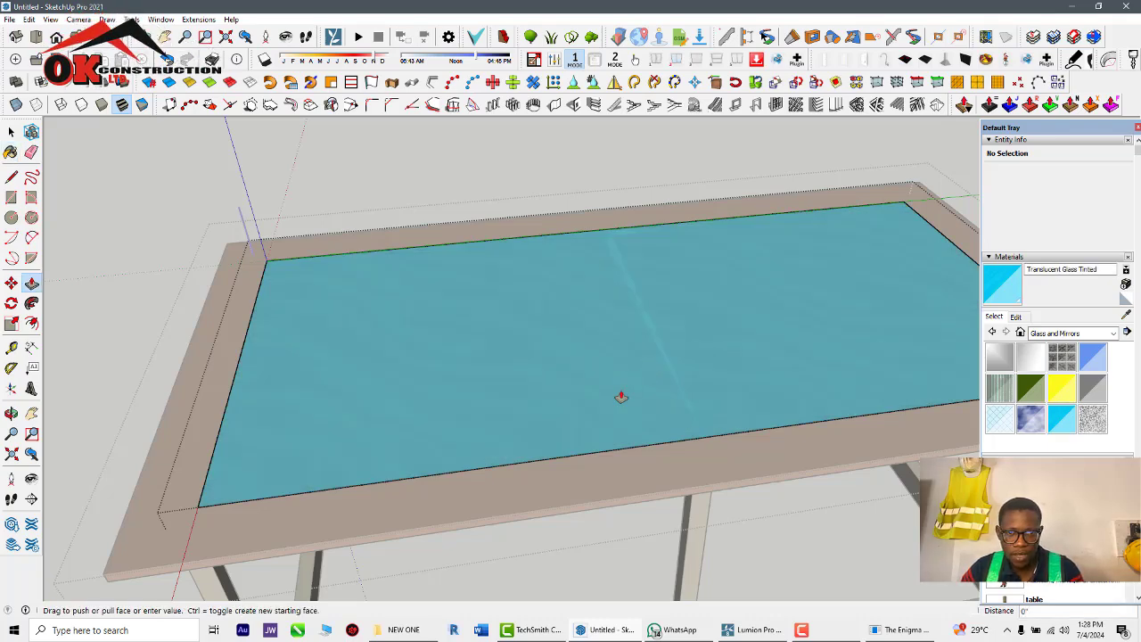
click(621, 398)
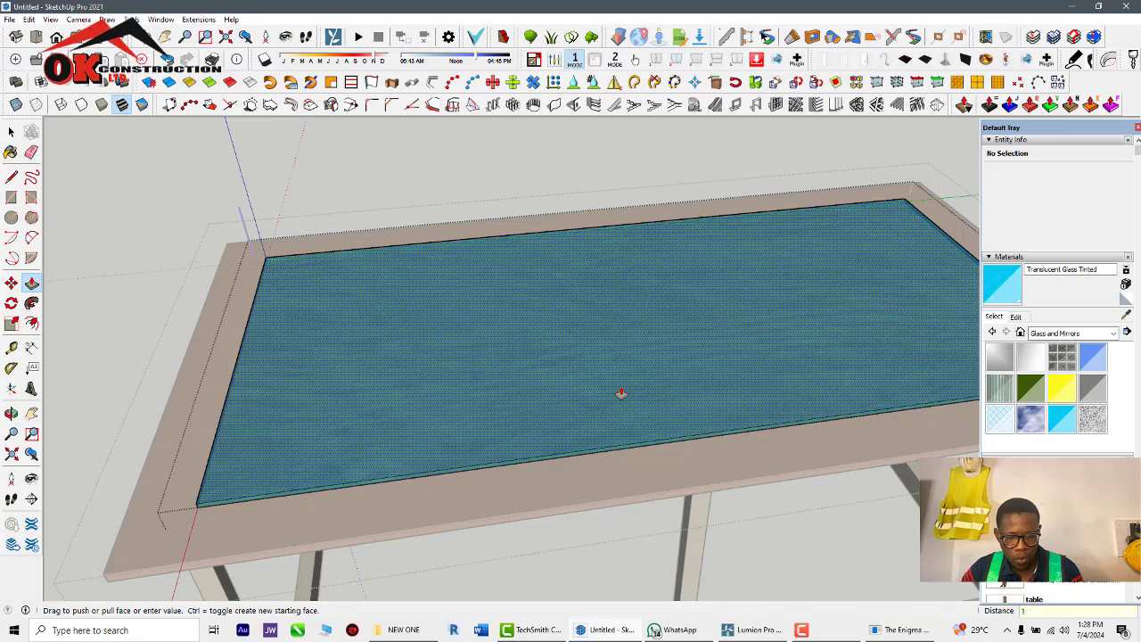
key(Return)
scroll(627, 387, down, 3)
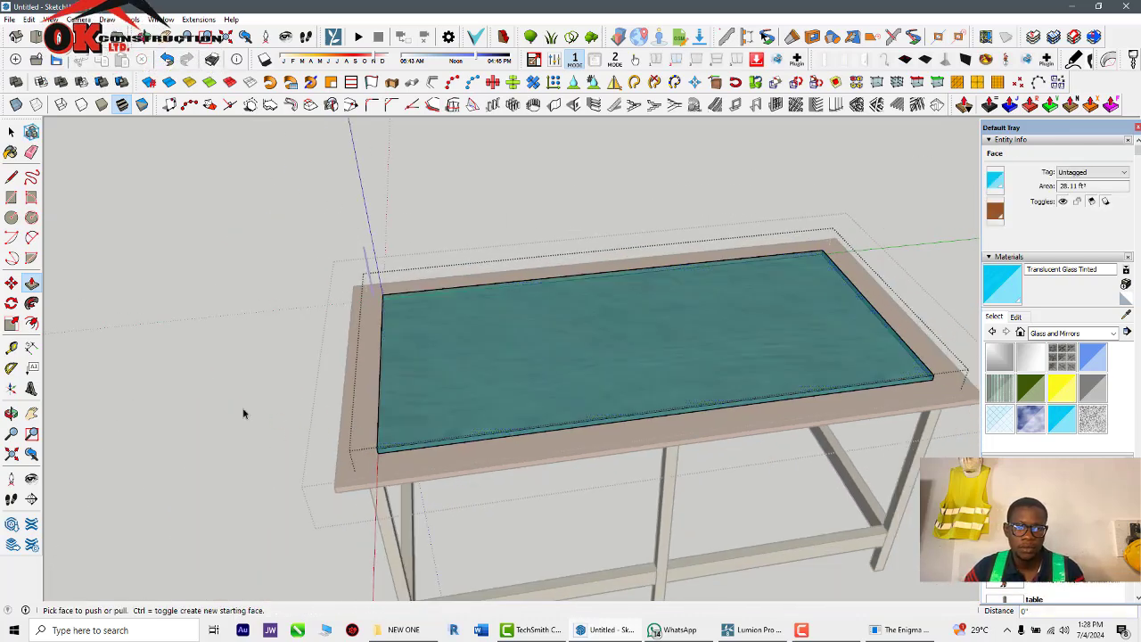
key(space)
click(353, 539)
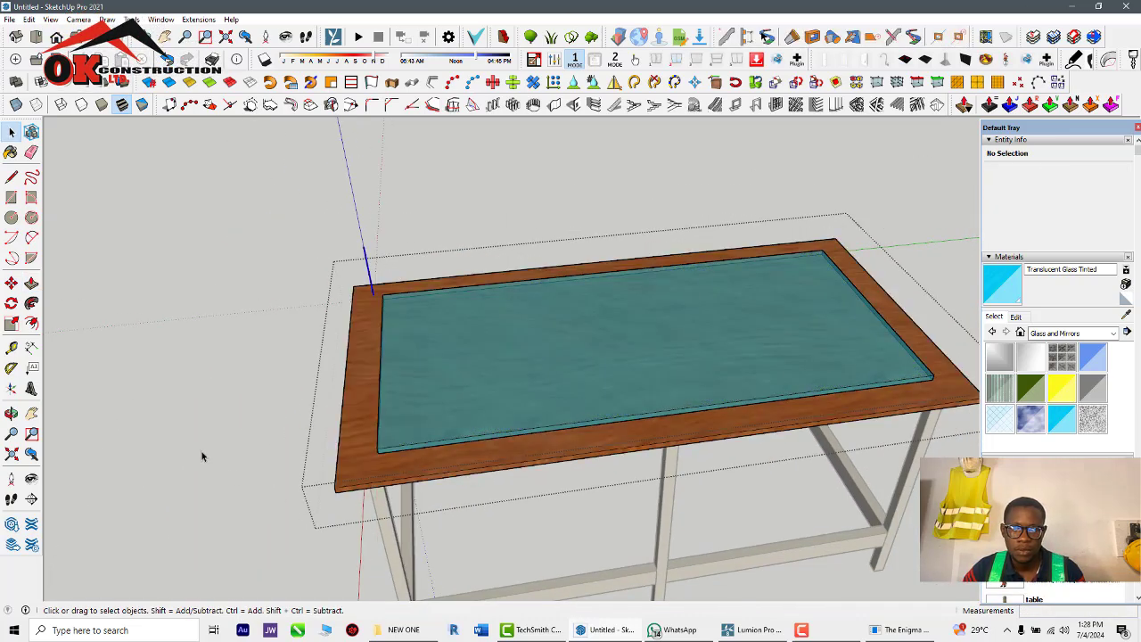
click(204, 456)
Reopen the glass panel's group, push its top face down by 0.5 inch, and leave the groups
middle_drag(415, 459, 194, 371)
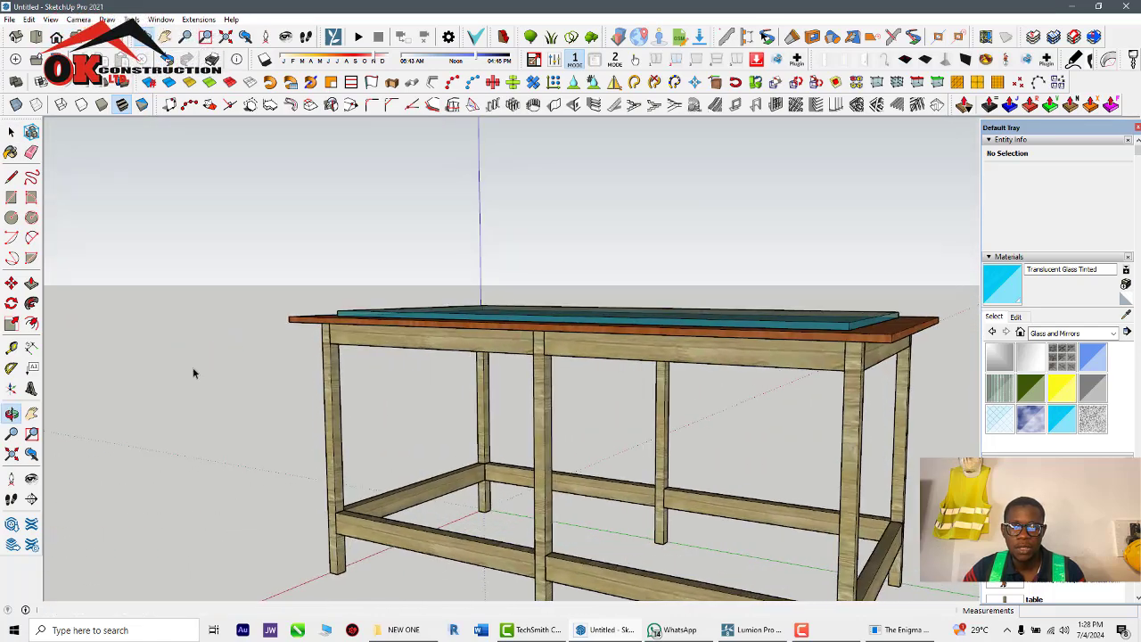
scroll(548, 437, down, 1)
middle_drag(548, 437, 678, 486)
scroll(444, 453, up, 5)
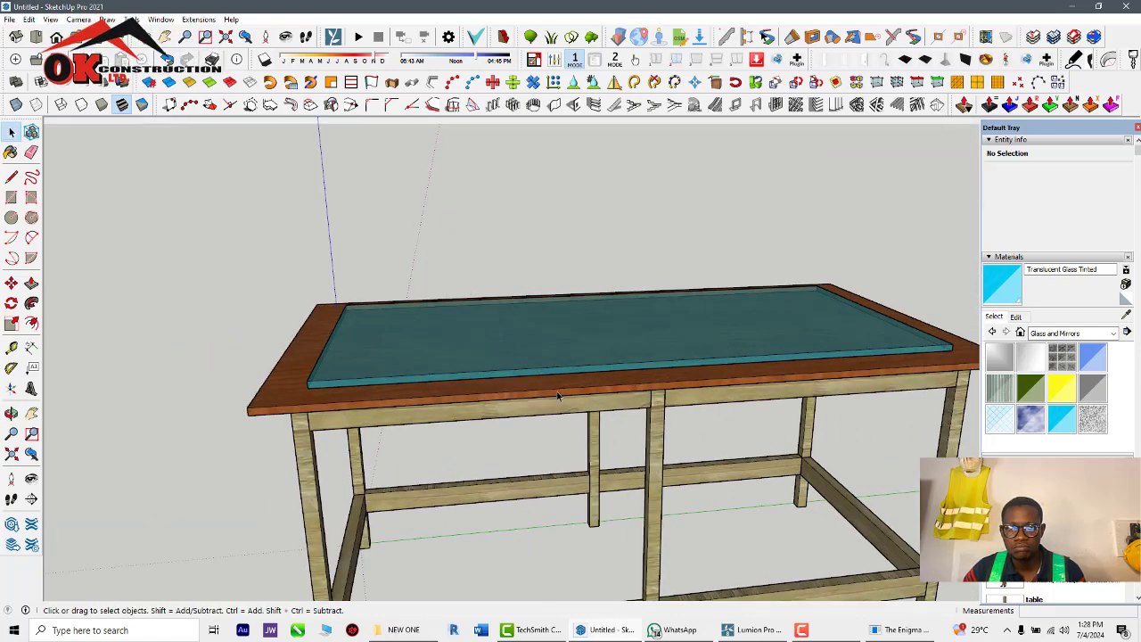
middle_drag(444, 453, 541, 366)
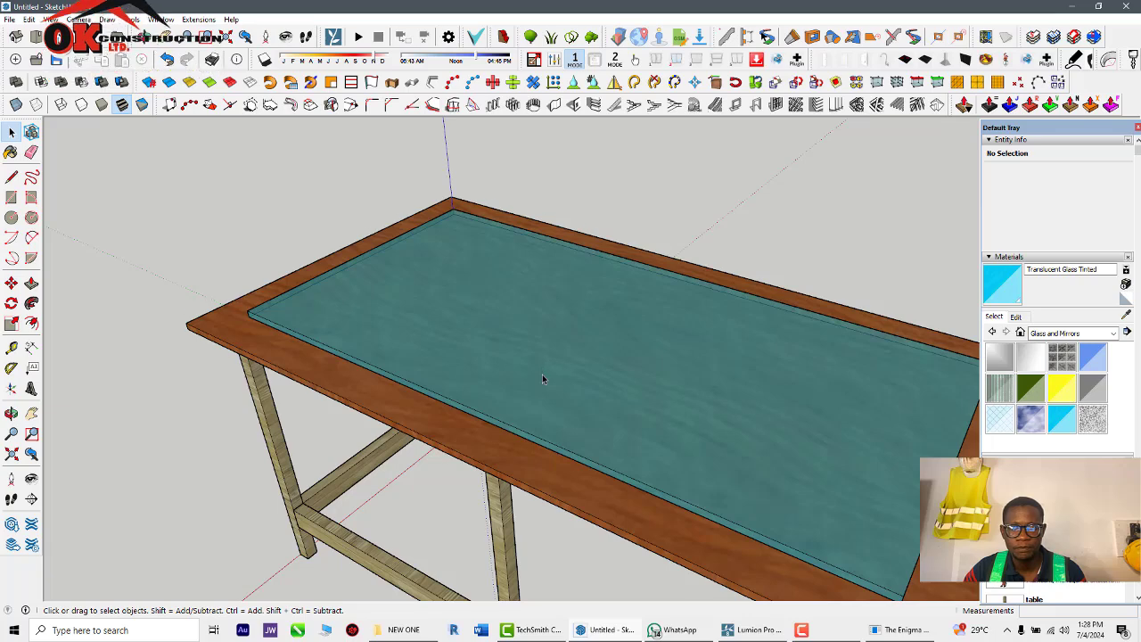
scroll(542, 375, up, 2)
middle_drag(518, 416, 598, 380)
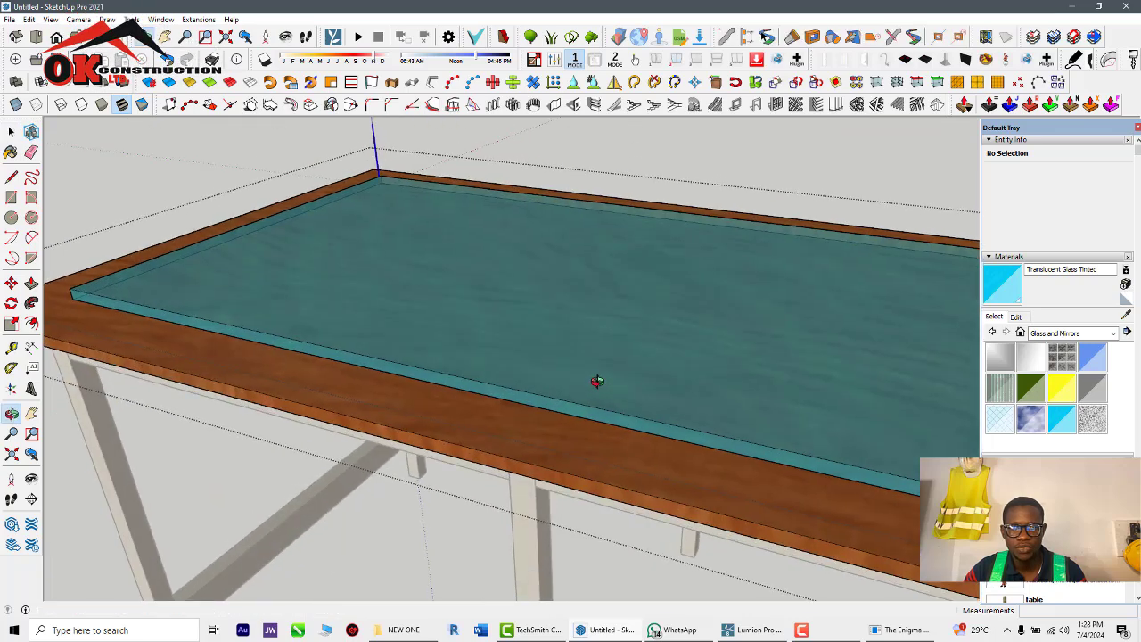
click(601, 386)
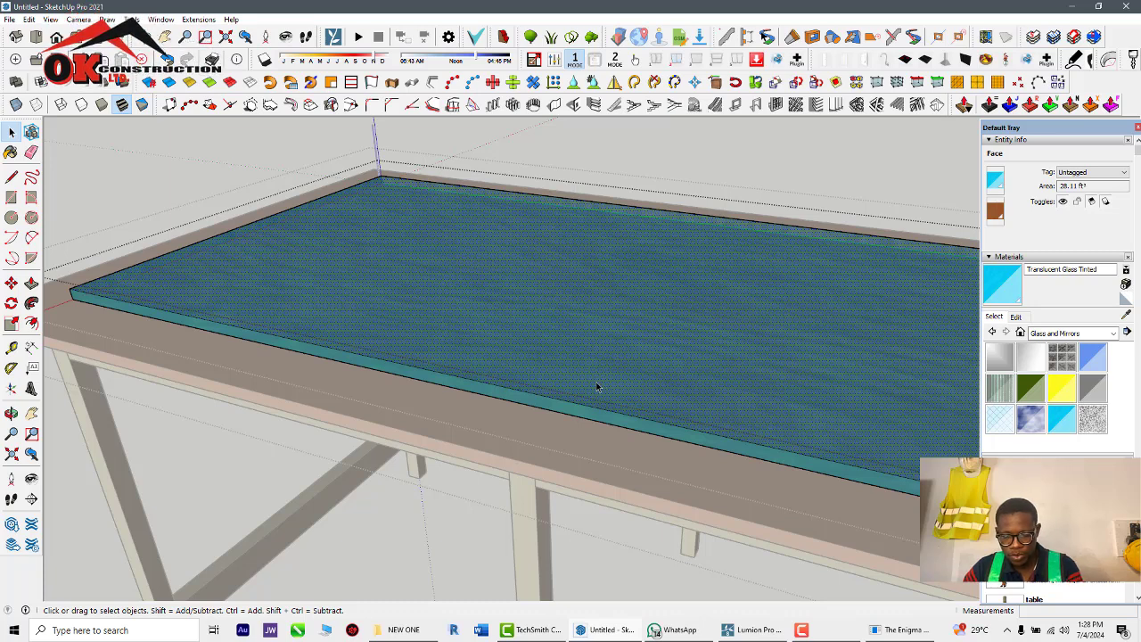
key(p)
click(595, 382)
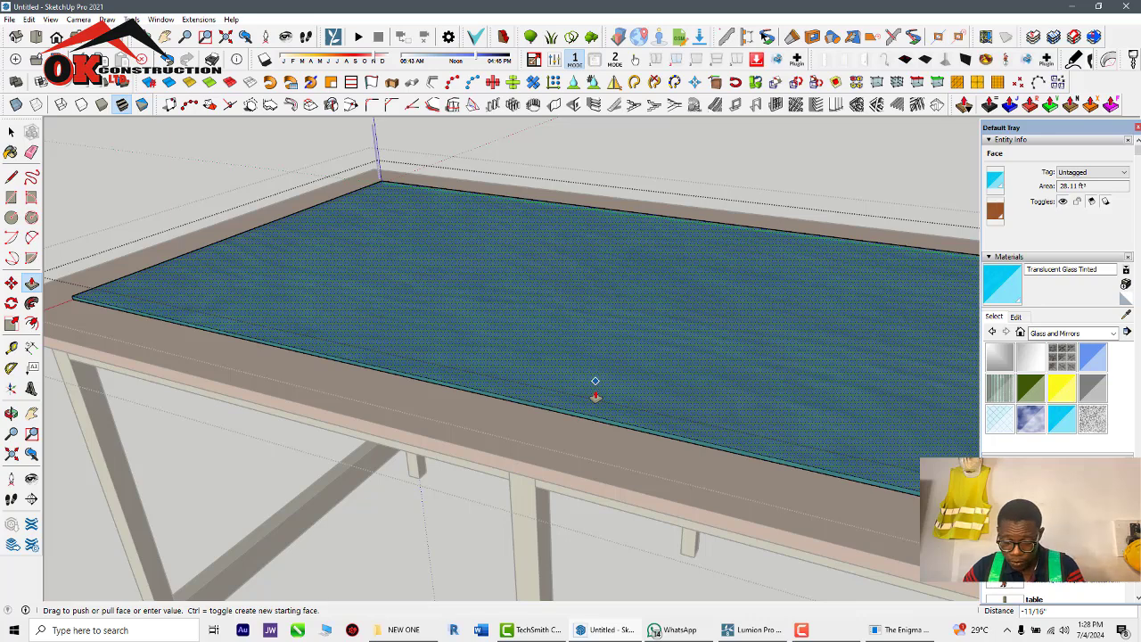
text(0.5)
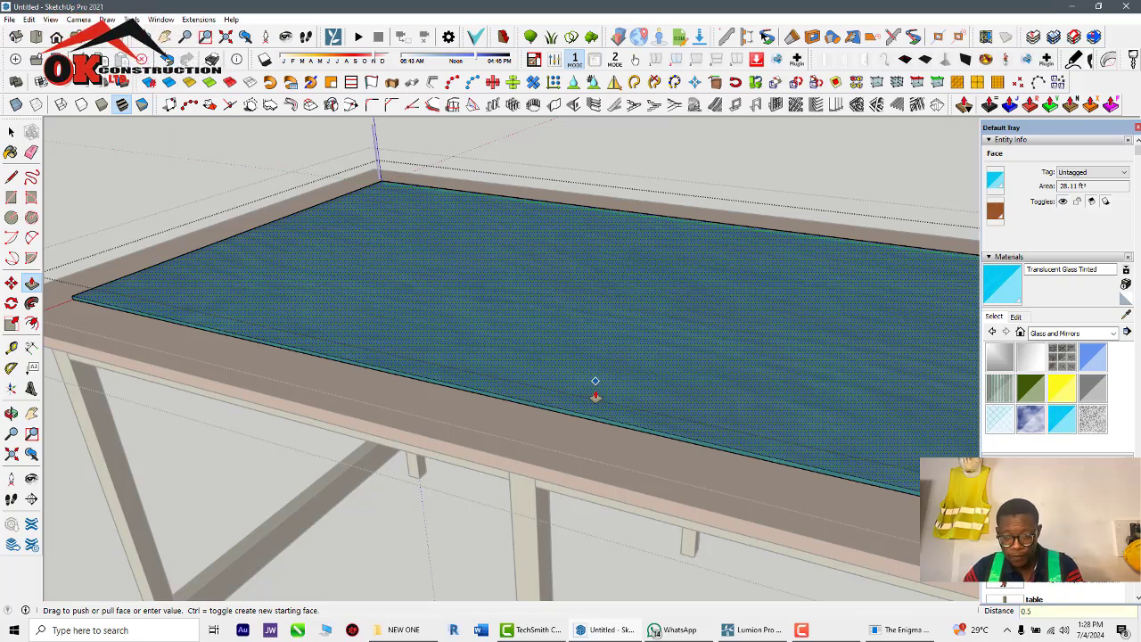
key(Return)
scroll(615, 379, down, 2)
middle_drag(588, 393, 766, 328)
key(space)
click(114, 267)
click(115, 267)
Examine how the thinned glass panel sits on the wooden tabletop from several angles
scroll(423, 382, down, 3)
middle_drag(463, 407, 183, 310)
scroll(769, 263, up, 3)
middle_drag(785, 308, 999, 424)
scroll(1003, 423, down, 1)
scroll(435, 391, up, 4)
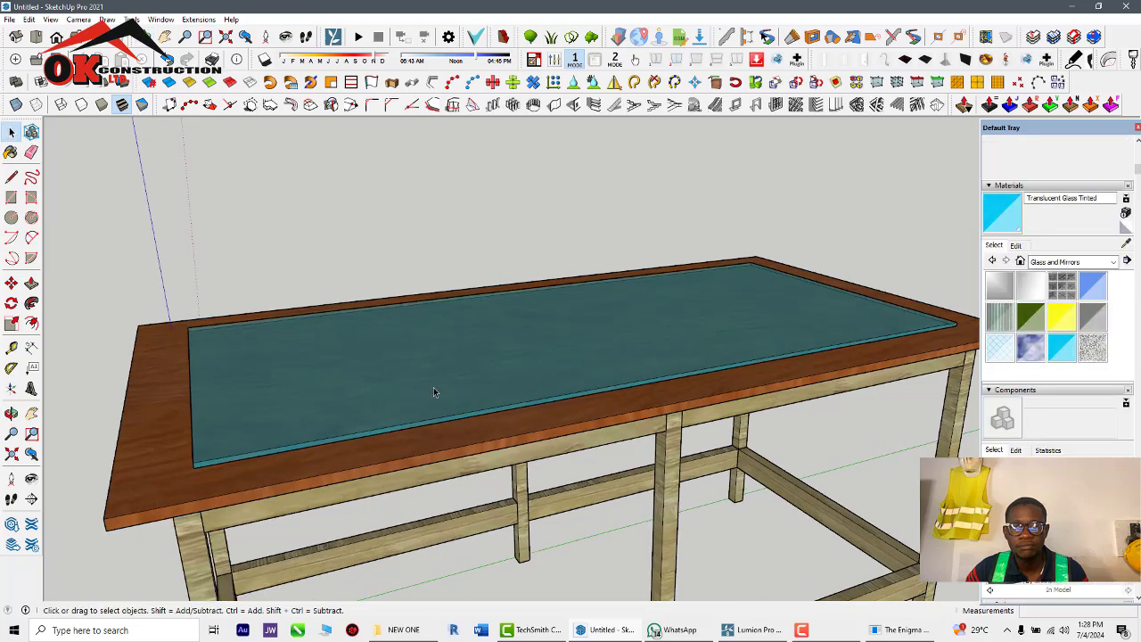
middle_drag(506, 402, 483, 450)
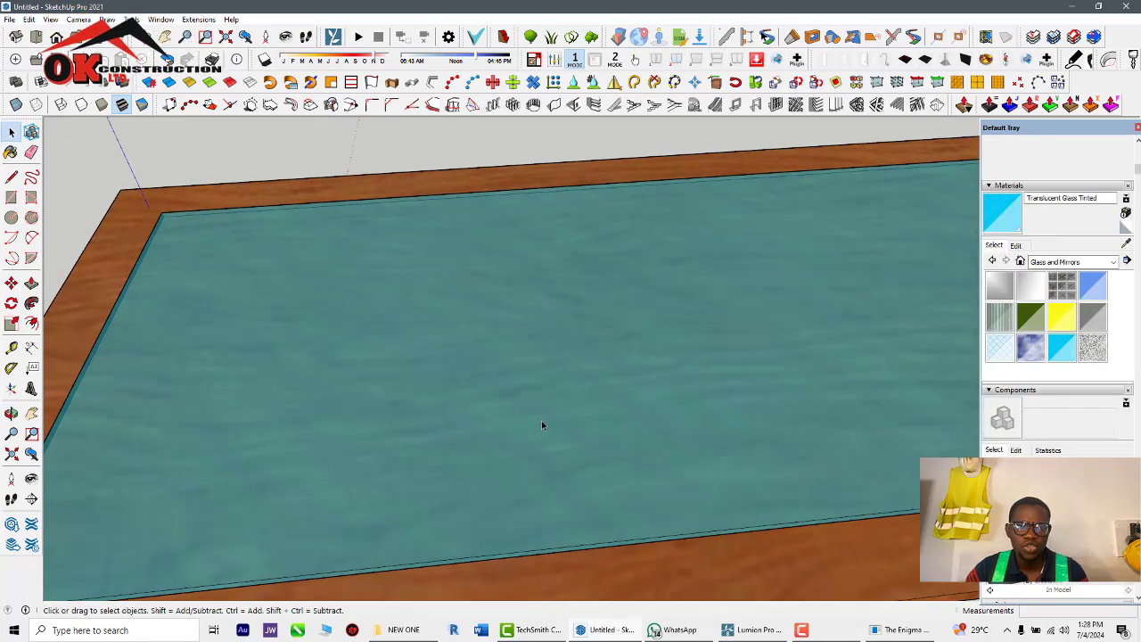
click(739, 577)
scroll(704, 490, down, 5)
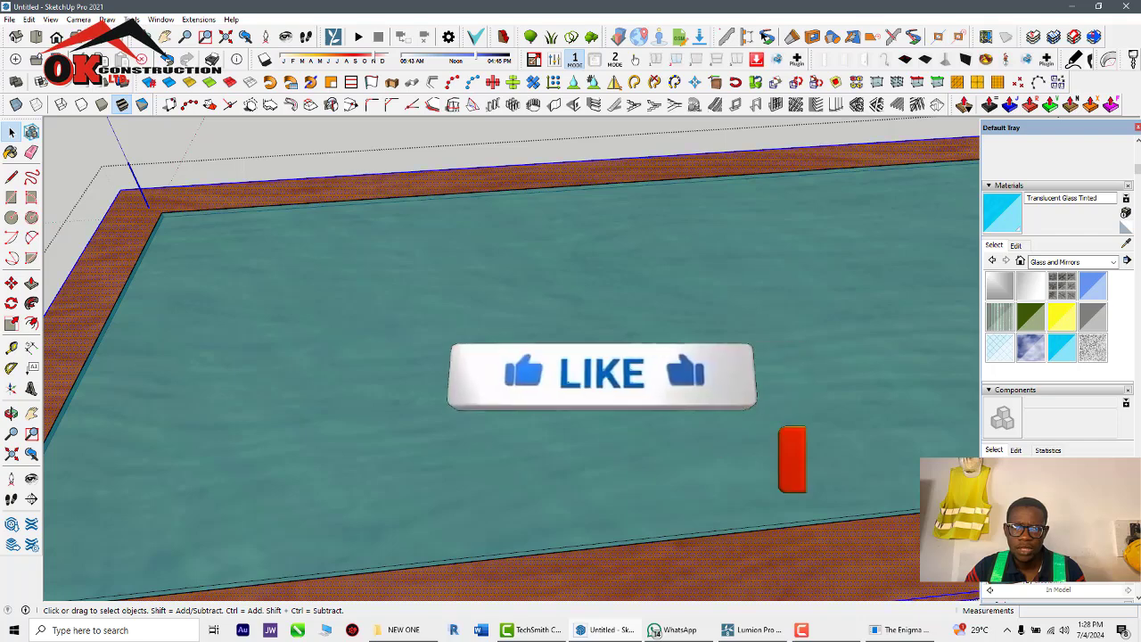
Try to move the glass panel geometry up along the blue axis, away from the wooden tabletop
double_click(674, 401)
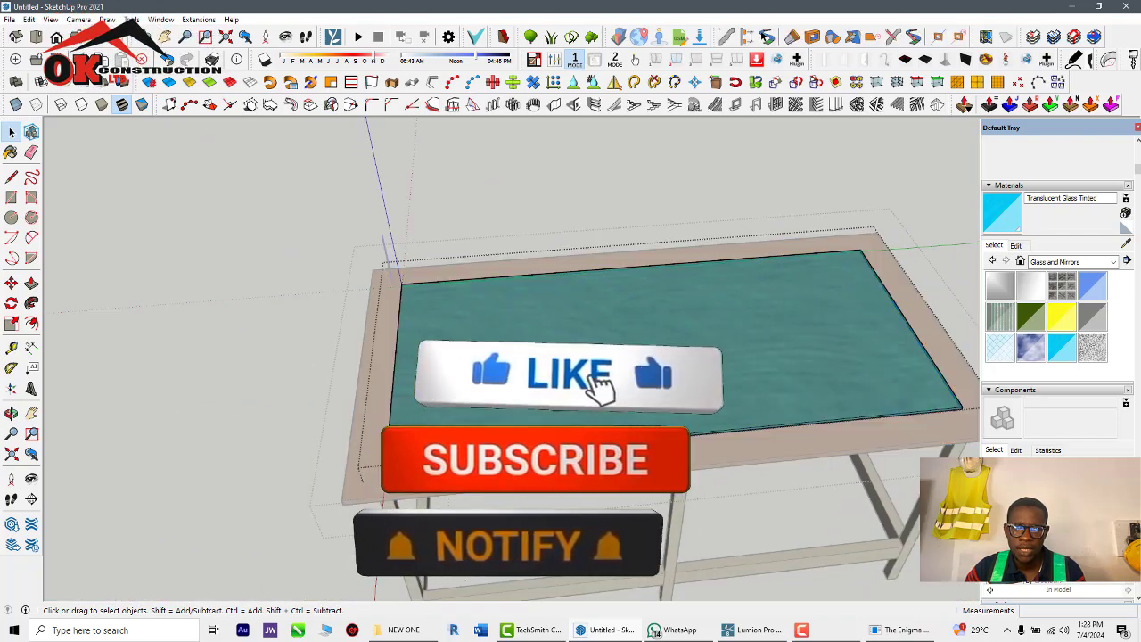
double_click(675, 400)
click(675, 400)
double_click(675, 400)
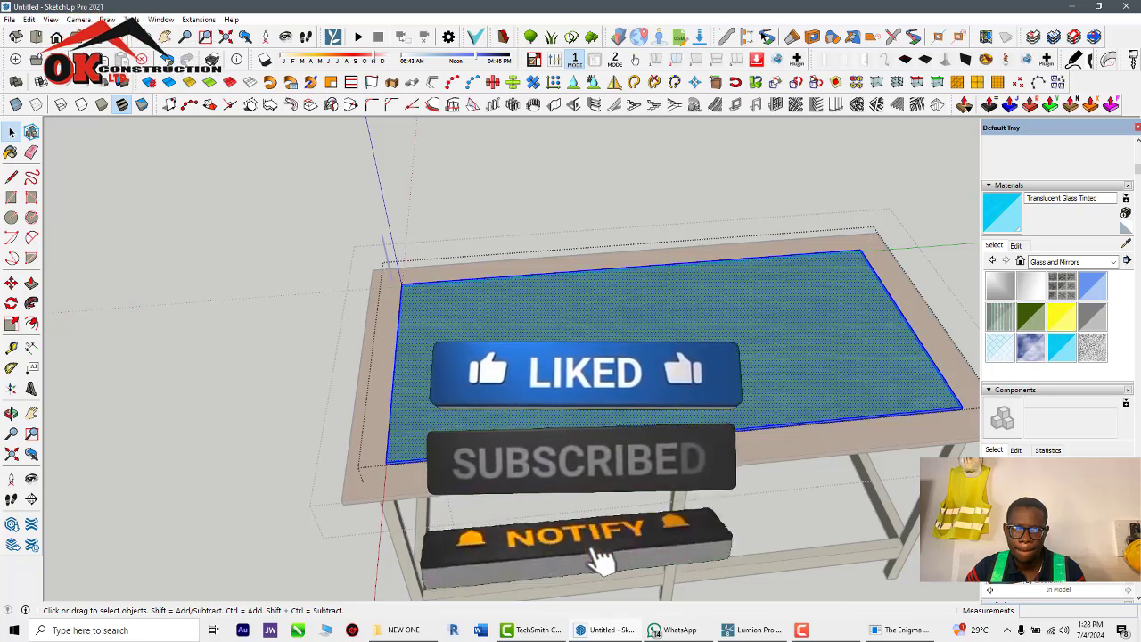
key(b)
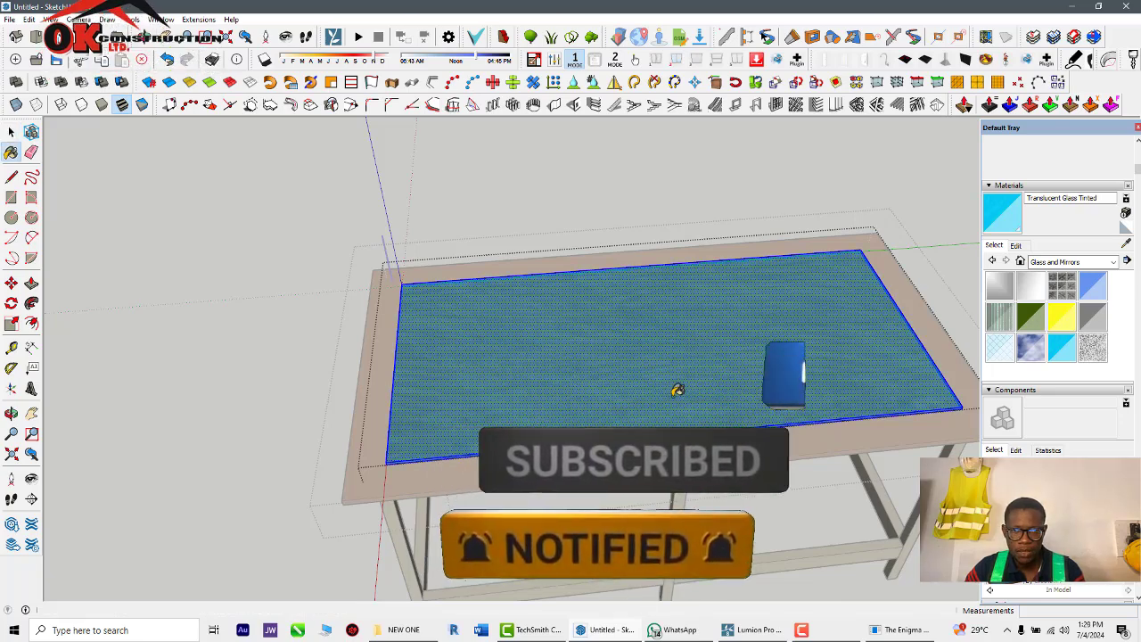
scroll(683, 426, up, 3)
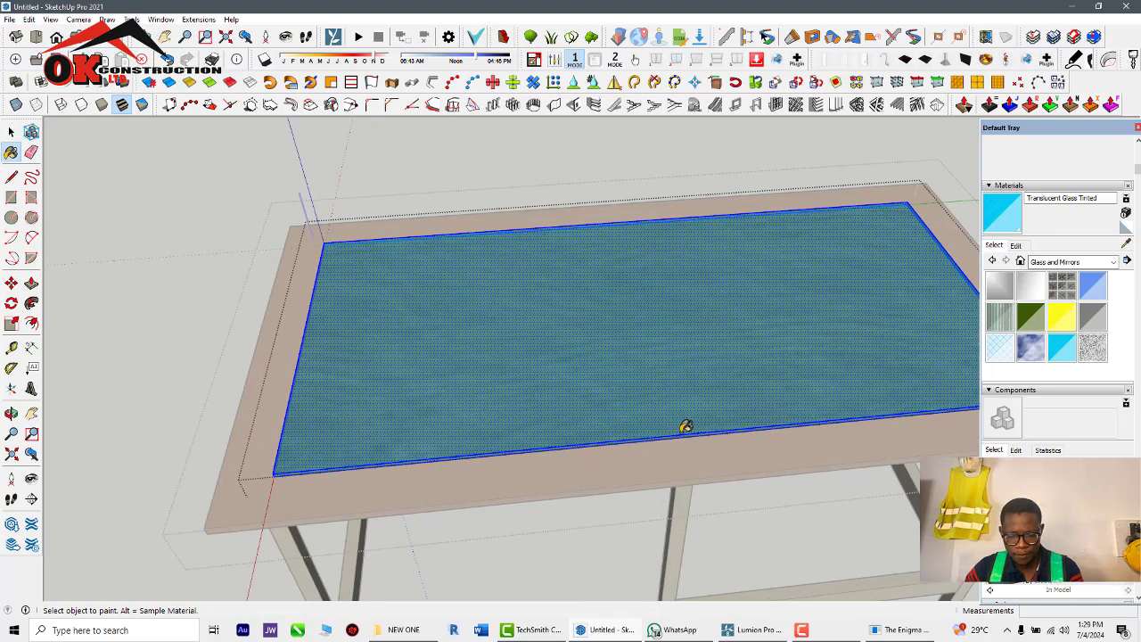
scroll(274, 470, up, 2)
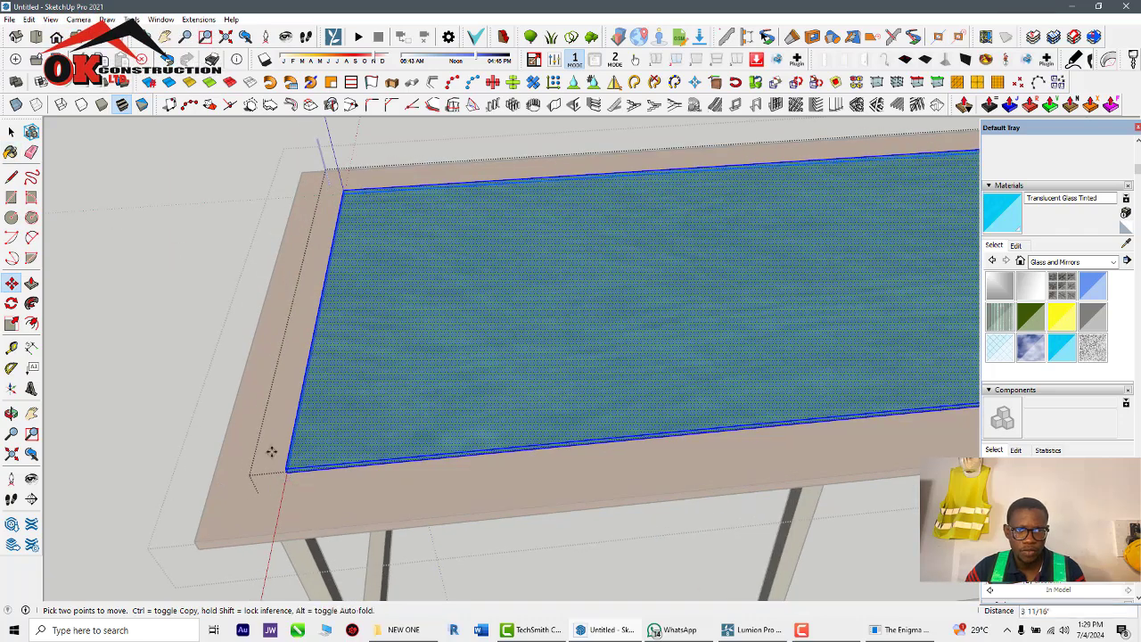
click(289, 479)
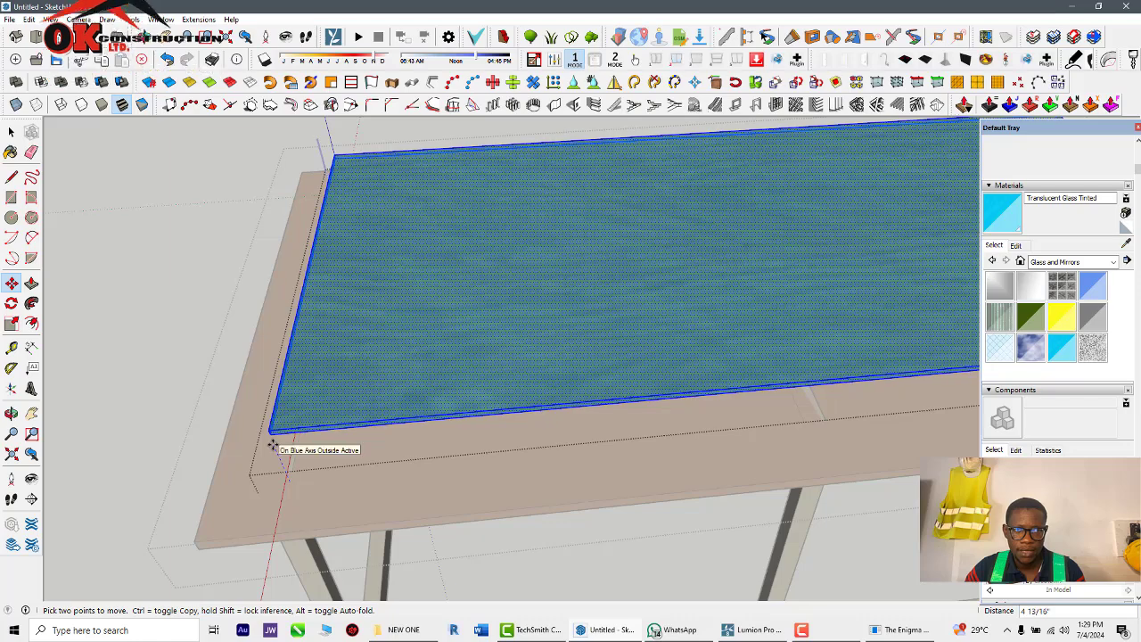
middle_drag(274, 446, 401, 479)
click(385, 417)
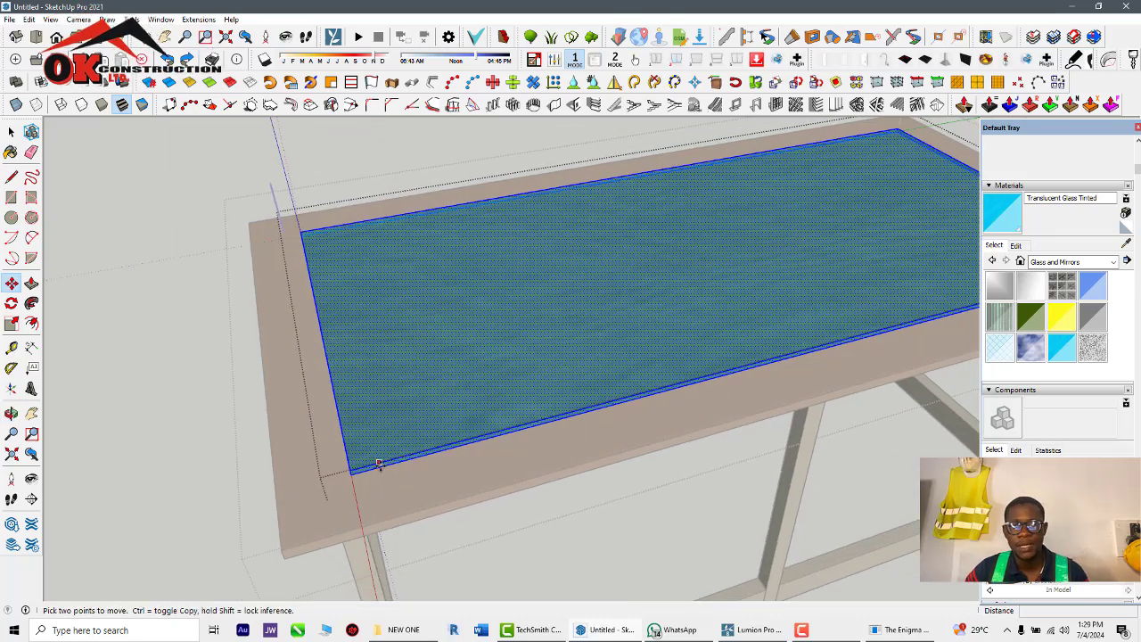
key(space)
click(204, 416)
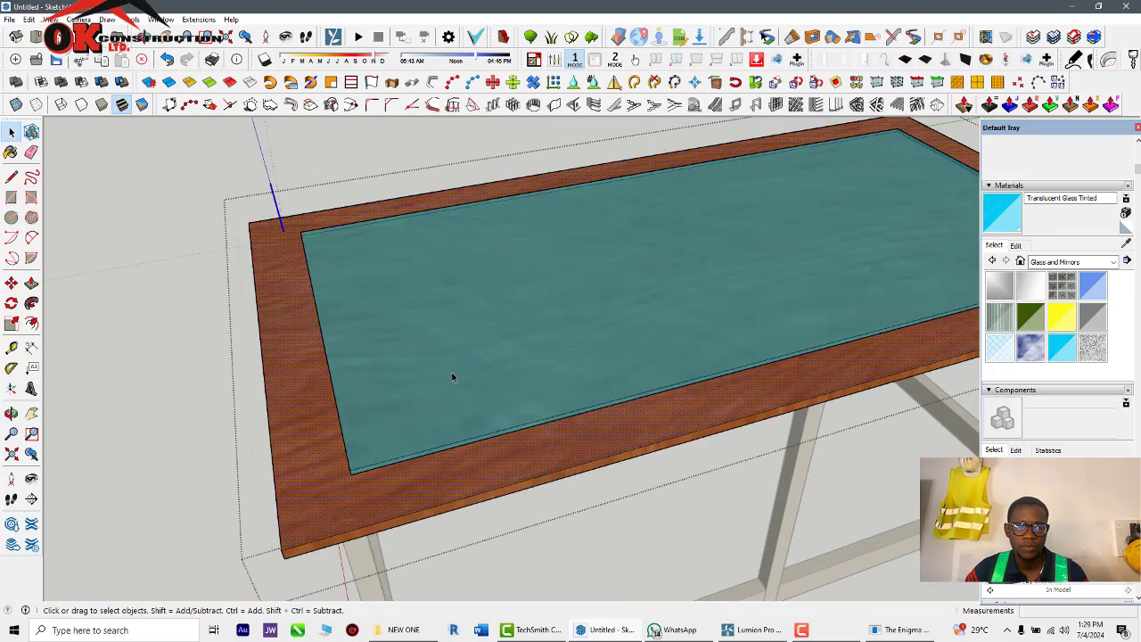
Open the wooden tabletop's group for editing and select its top face around the glass
middle_drag(618, 323, 642, 387)
scroll(631, 362, up, 3)
scroll(658, 387, down, 1)
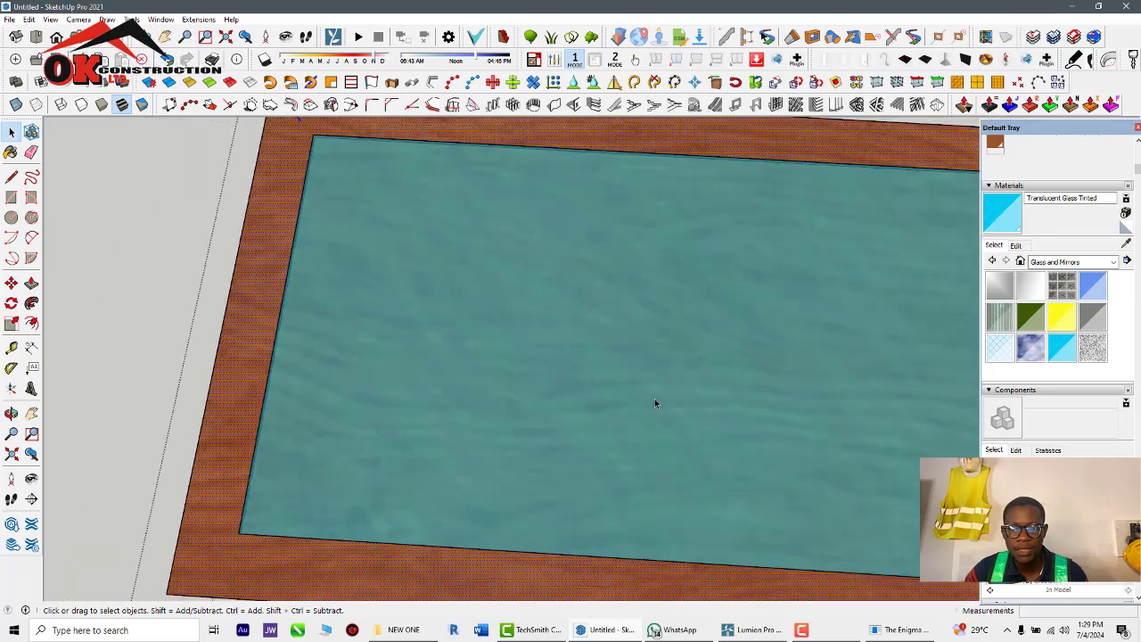
scroll(655, 403, down, 1)
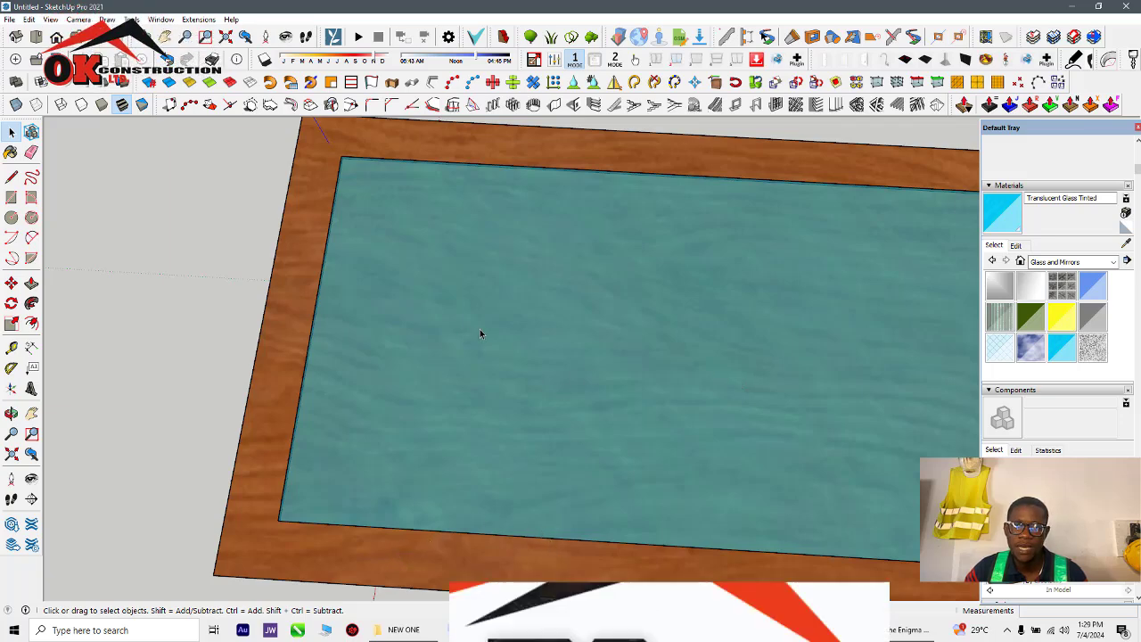
scroll(619, 295, down, 2)
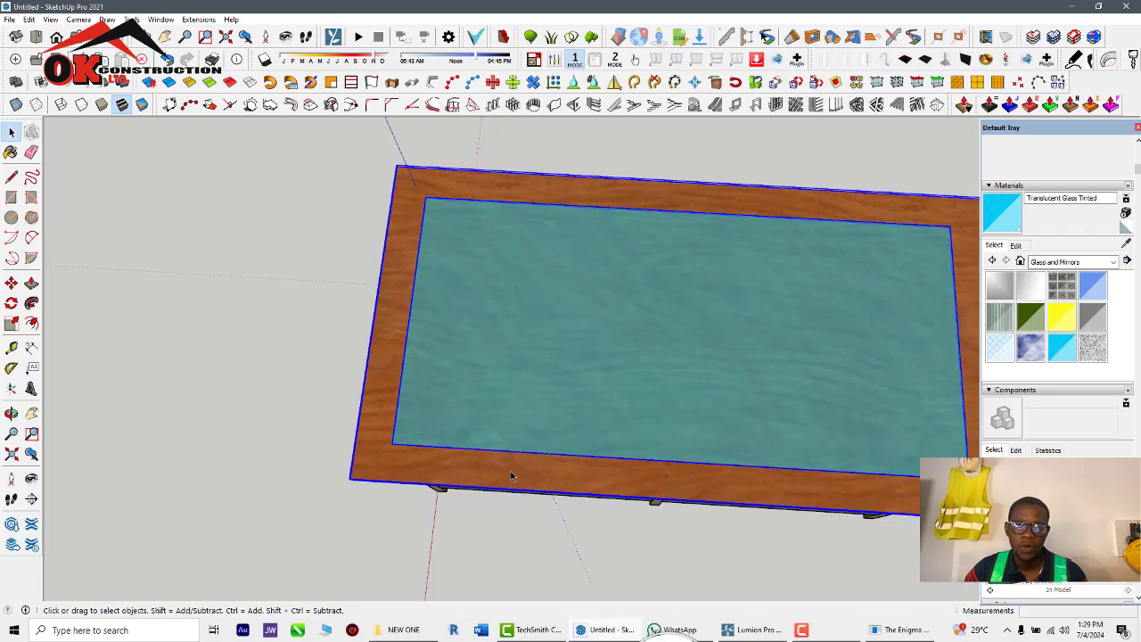
double_click(510, 478)
scroll(401, 483, up, 3)
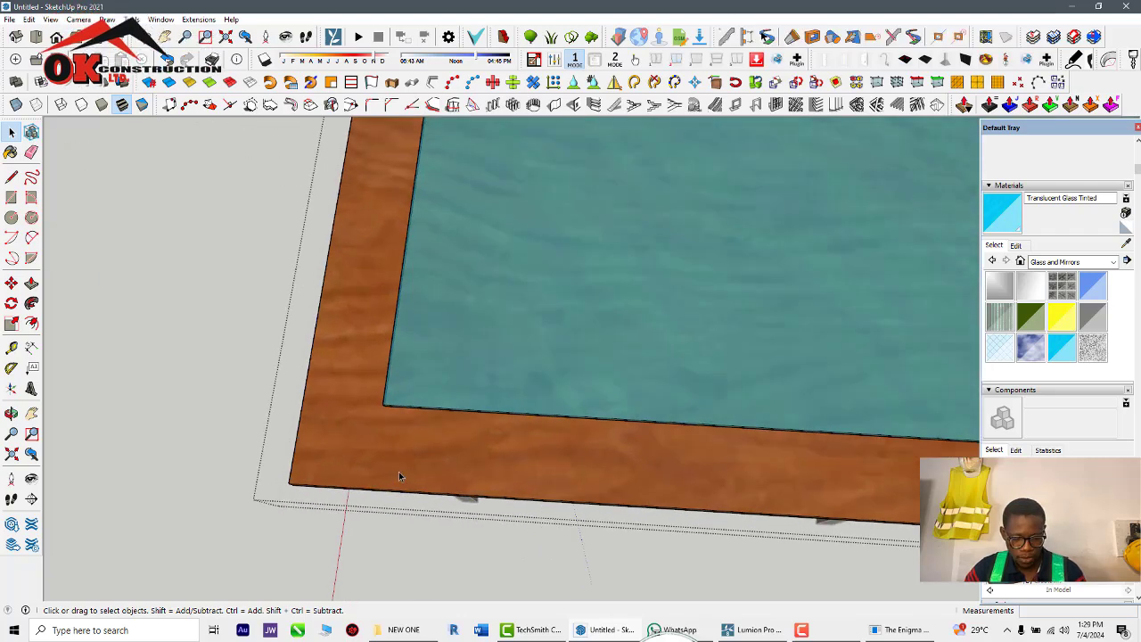
click(399, 475)
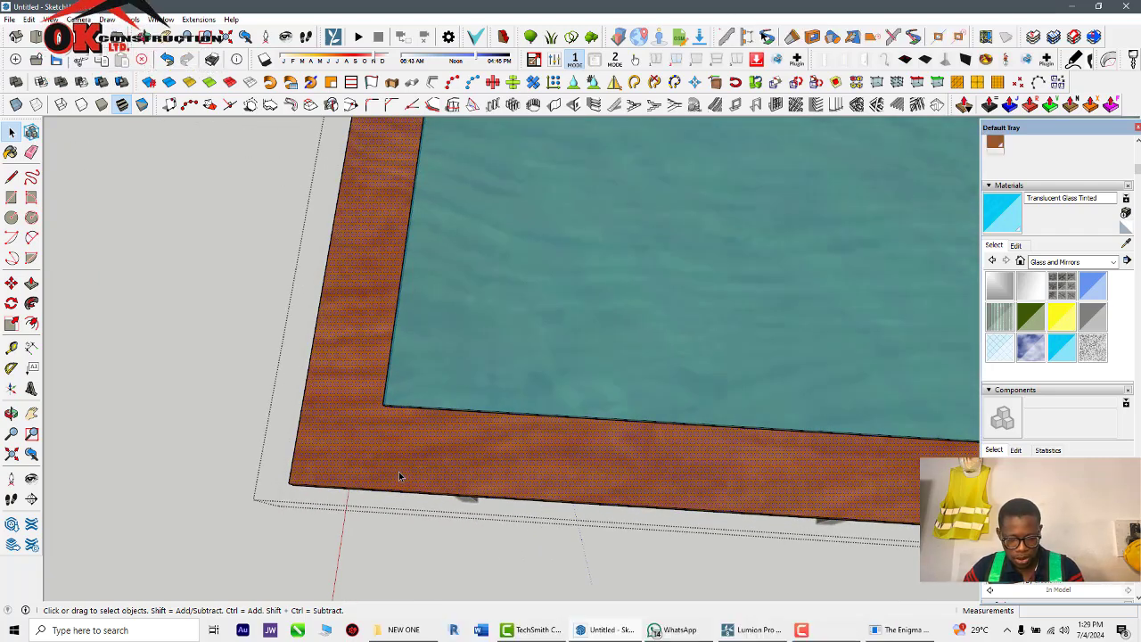
Draw a rectangle about 7' 8" by 3' 8" on the wooden top, between opposite corners of the glass panel's base
key(r)
scroll(384, 437, up, 4)
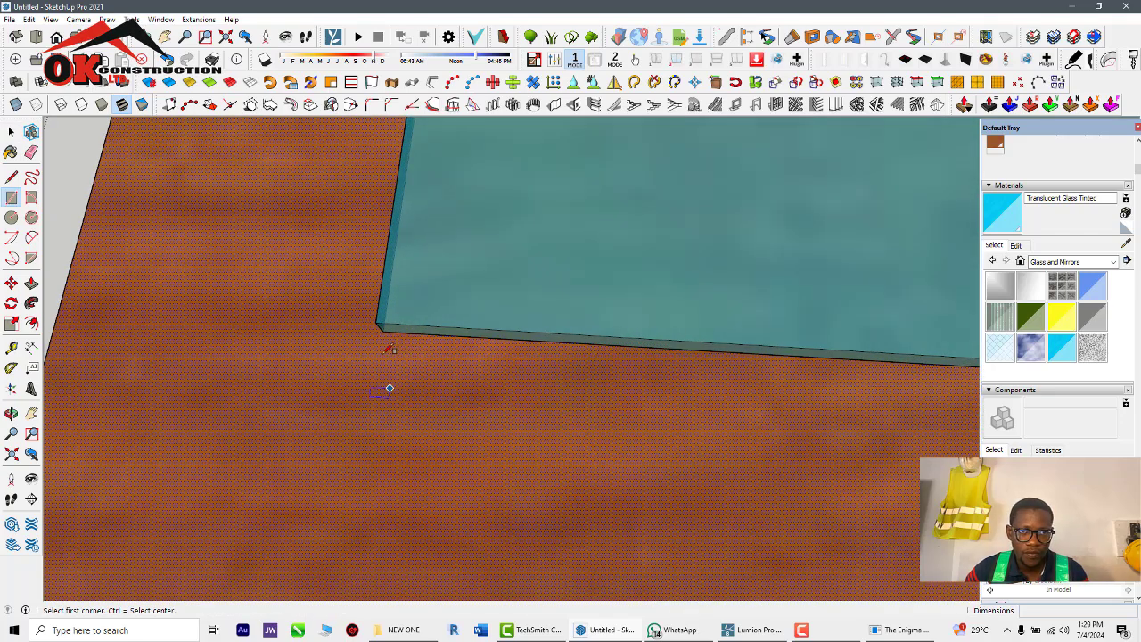
click(385, 336)
scroll(385, 336, down, 5)
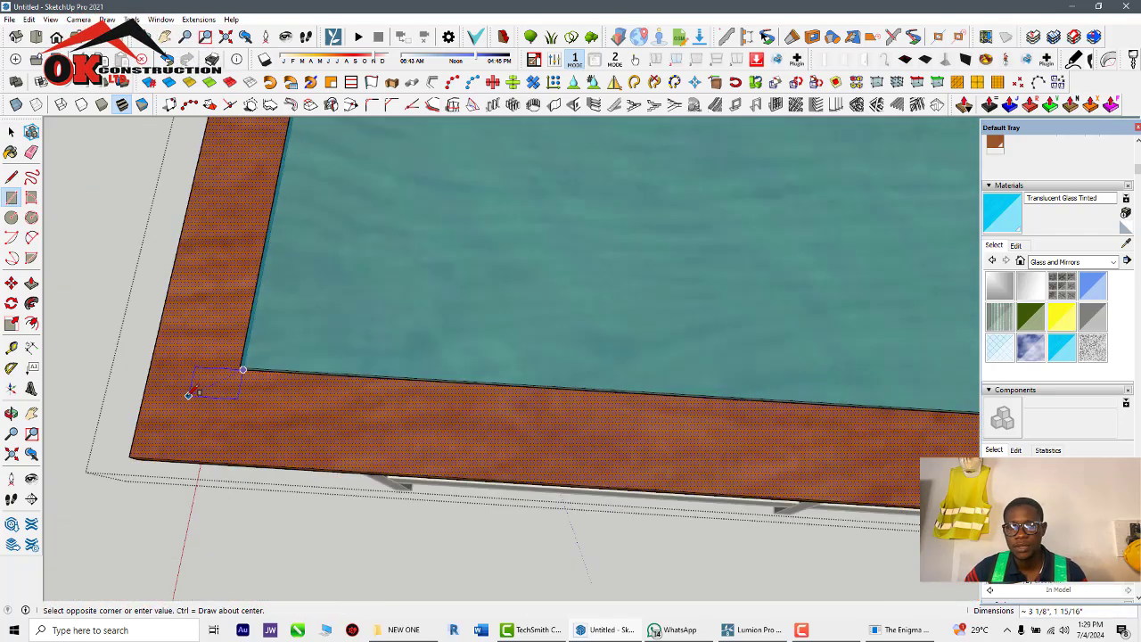
scroll(188, 396, down, 4)
middle_drag(675, 285, 527, 318)
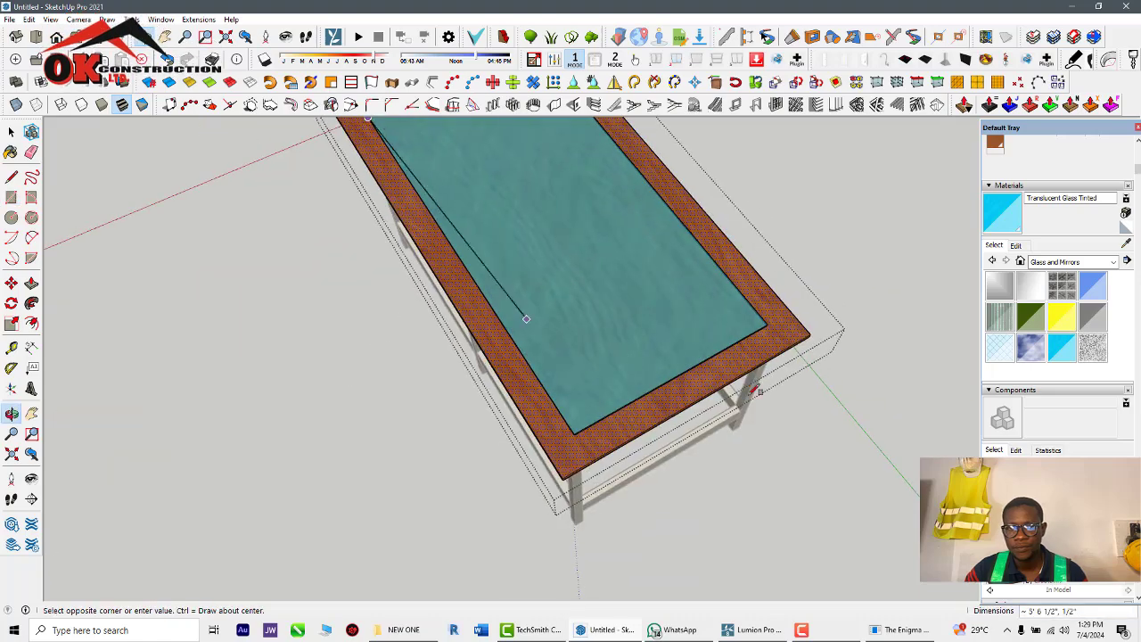
scroll(791, 358, up, 3)
scroll(797, 354, up, 6)
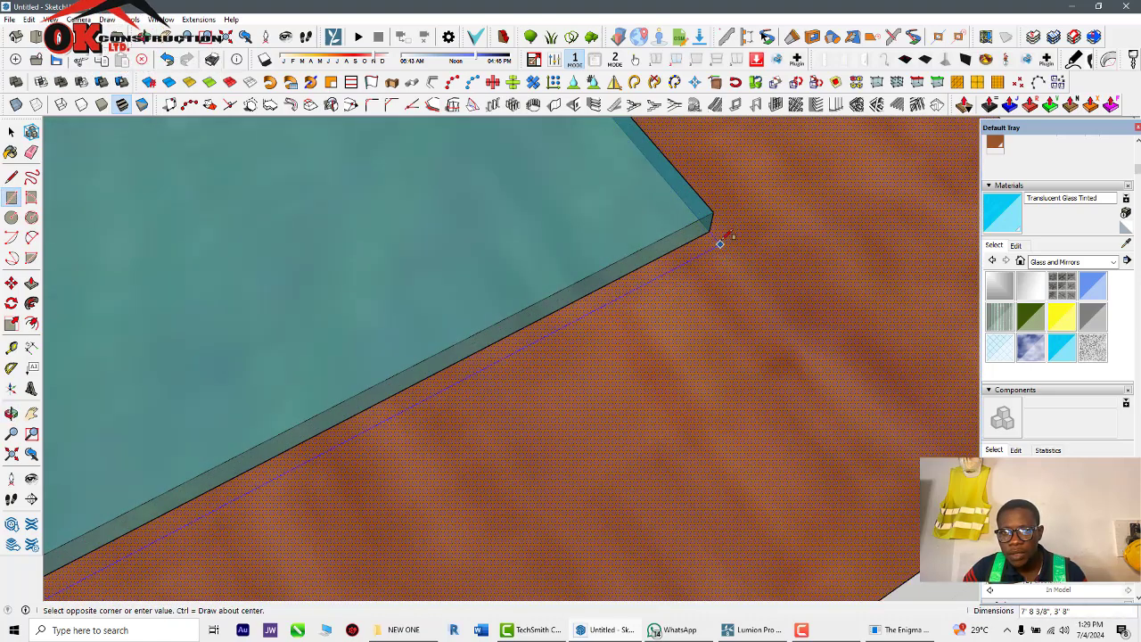
click(713, 230)
scroll(796, 321, down, 5)
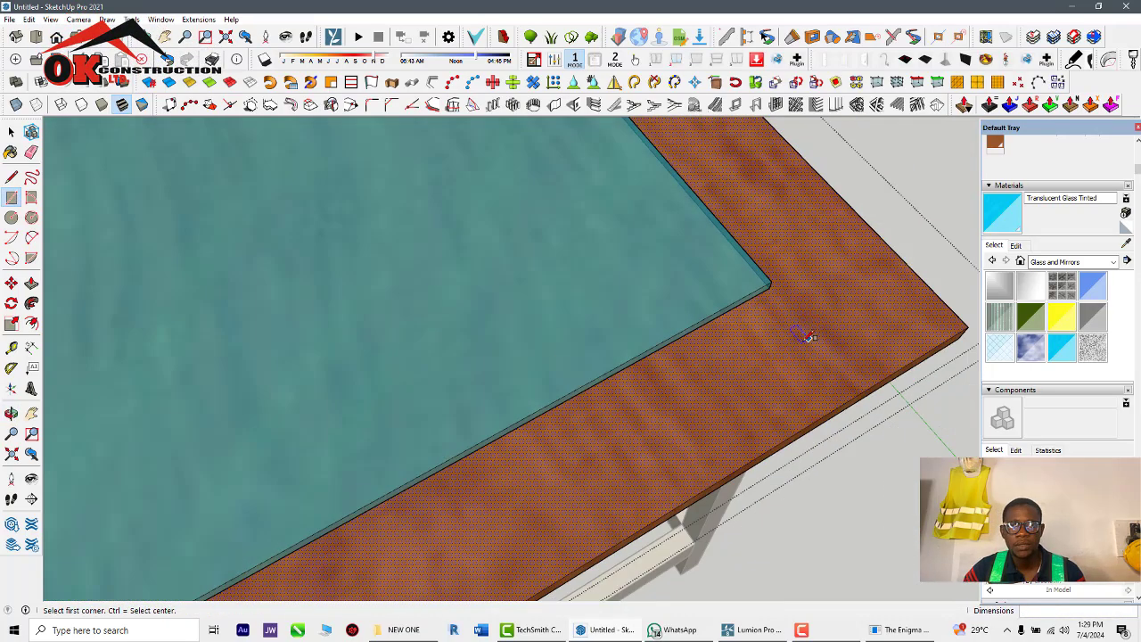
Examine how the glass panel meets the wooden tabletop from above and from a low side angle
scroll(789, 351, down, 1)
key(space)
scroll(516, 337, up, 4)
scroll(601, 354, down, 8)
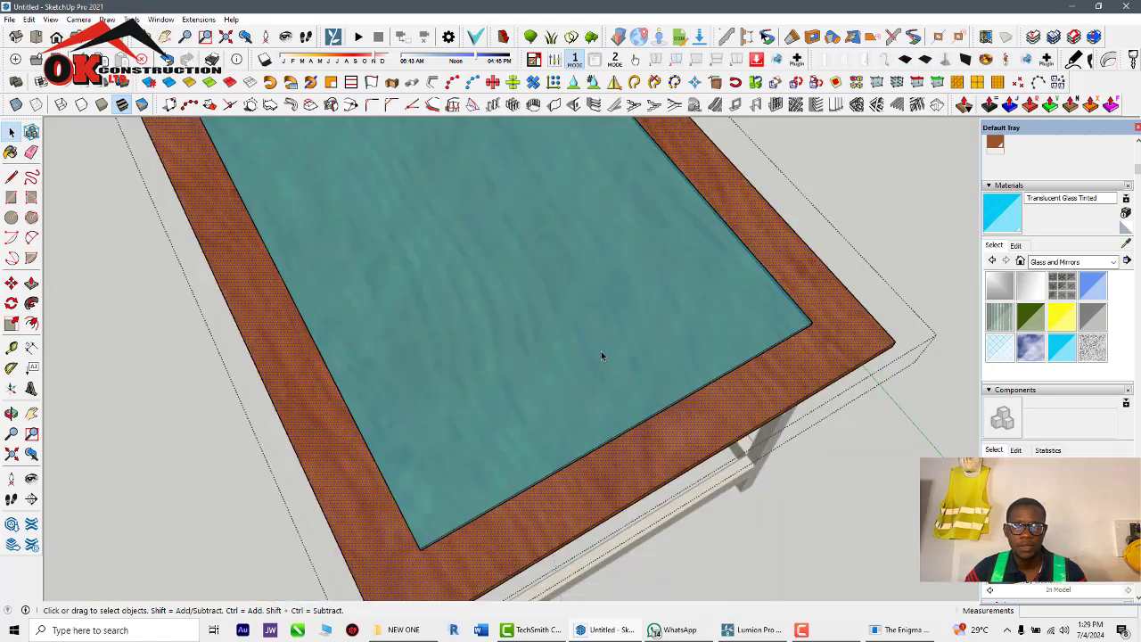
scroll(580, 381, down, 2)
middle_drag(579, 381, 768, 128)
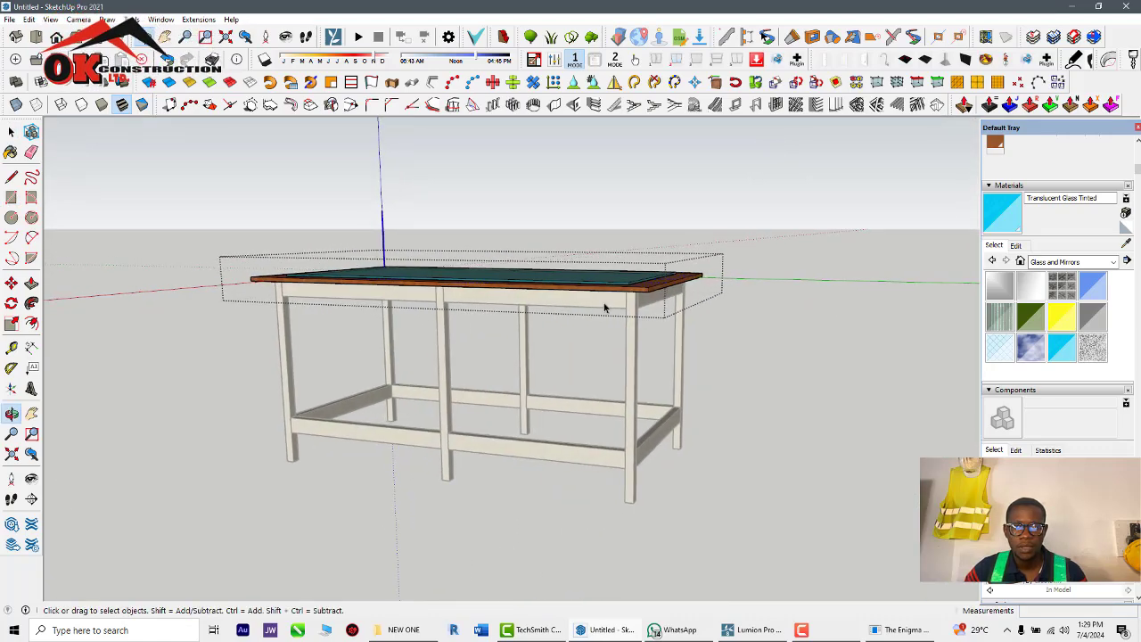
scroll(584, 304, up, 4)
middle_drag(584, 306, 577, 428)
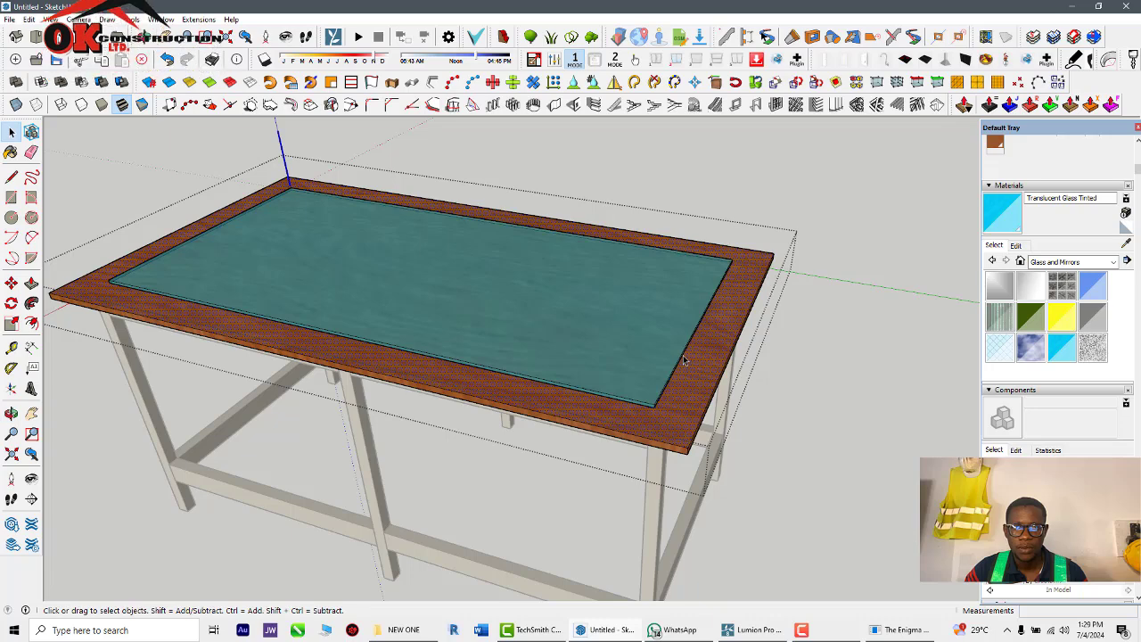
scroll(624, 416, up, 4)
click(607, 398)
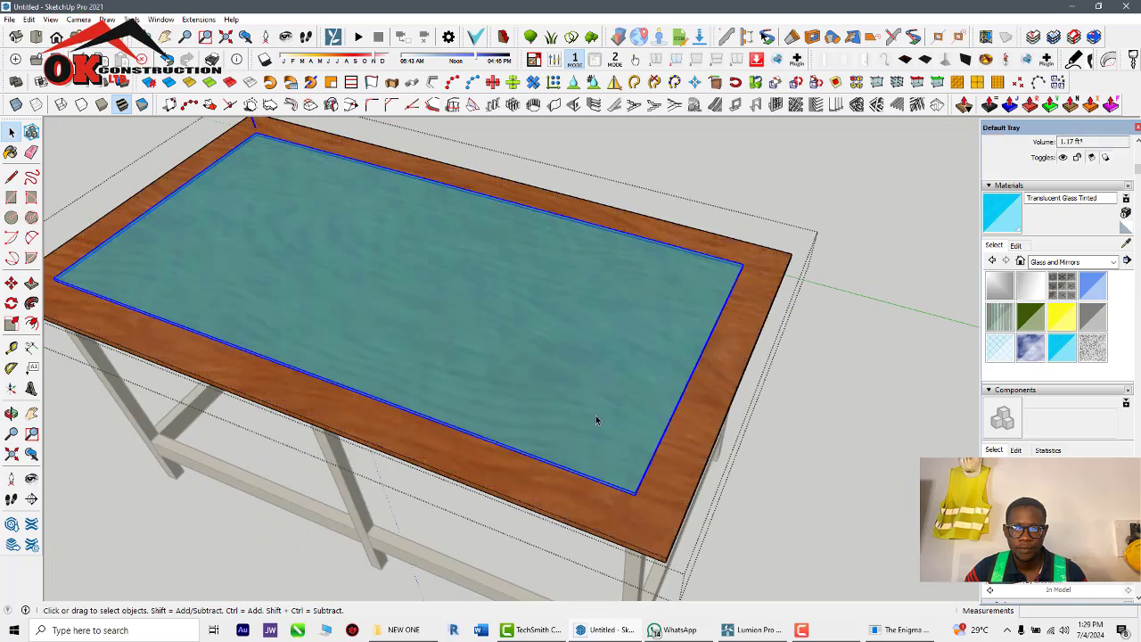
scroll(596, 416, up, 3)
click(514, 491)
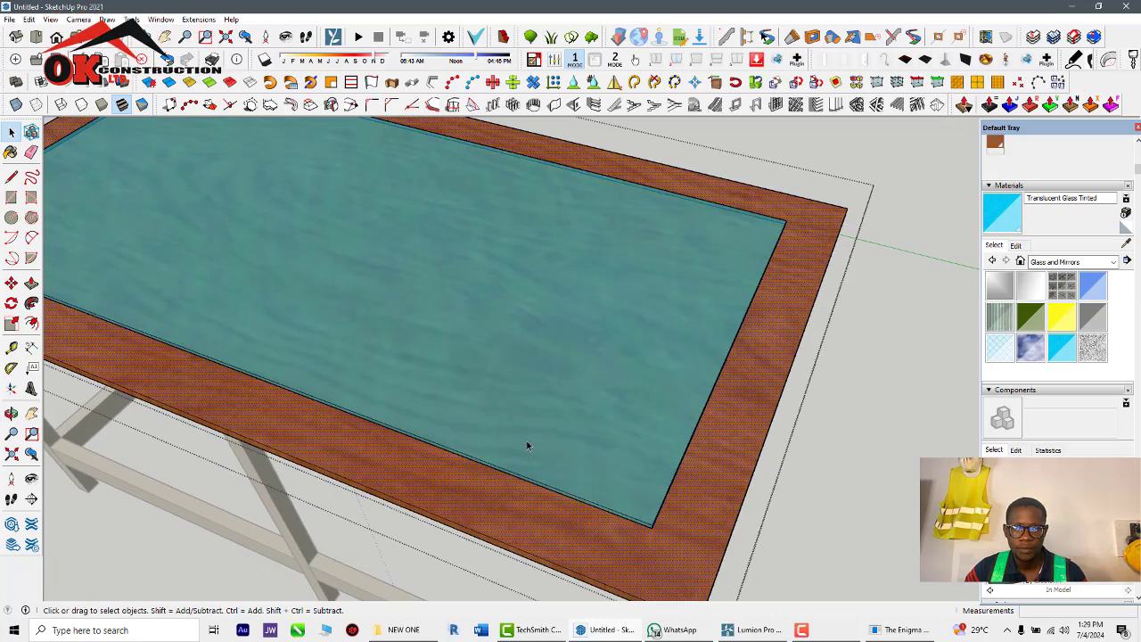
middle_drag(527, 452, 597, 325)
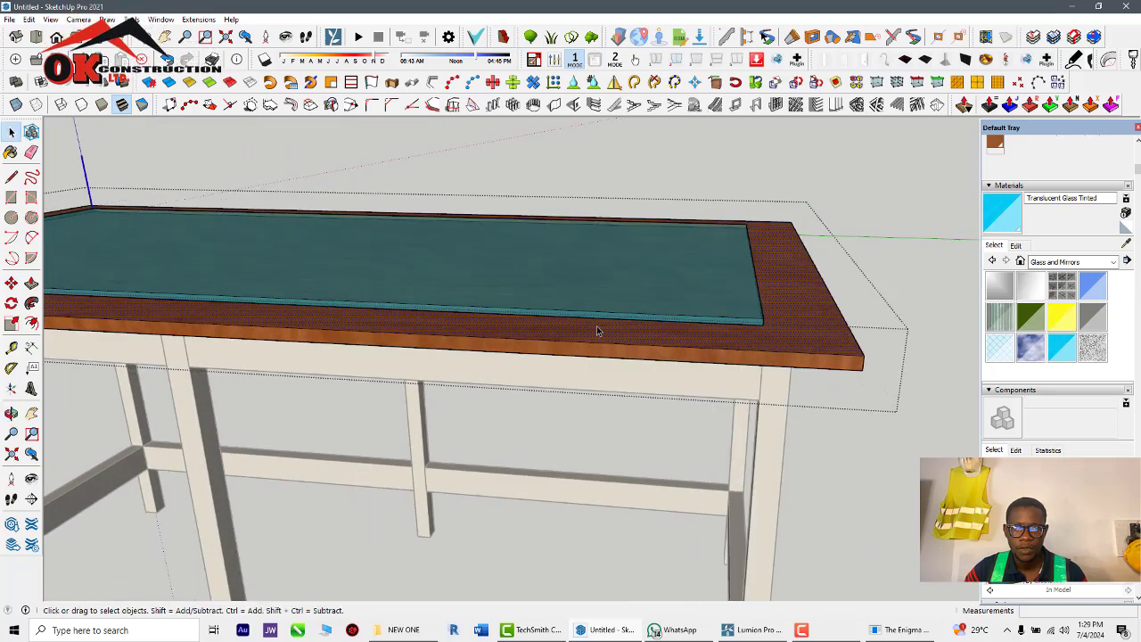
scroll(597, 326, up, 2)
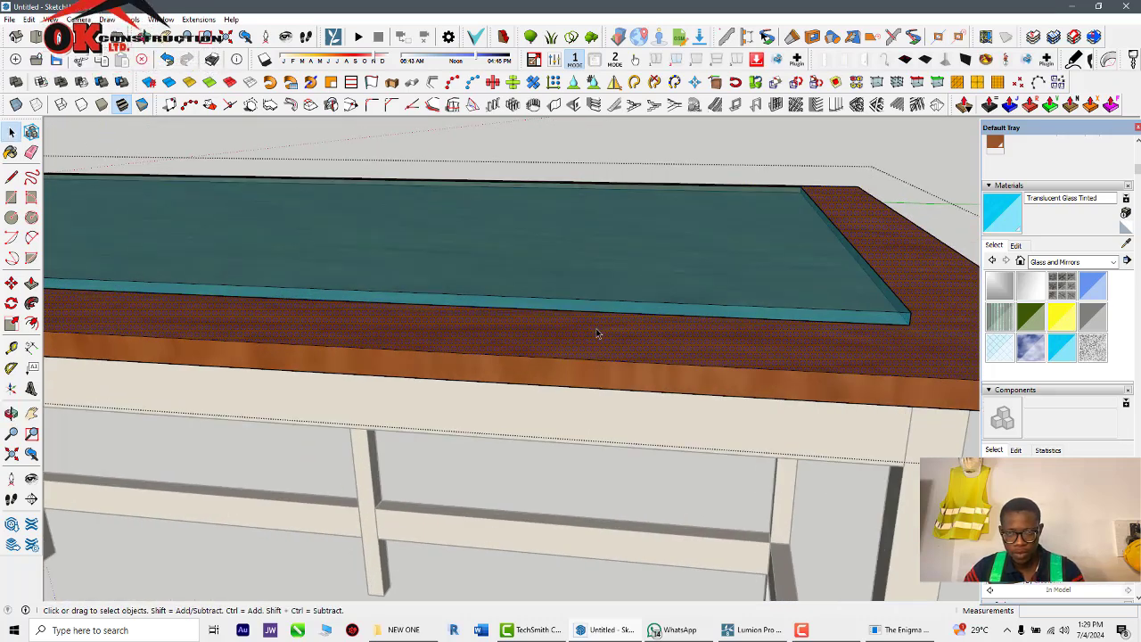
Reopen the wooden tabletop's group and push the rectangle beneath the glass down 1" to cut an opening through the wood
key(Escape)
double_click(648, 351)
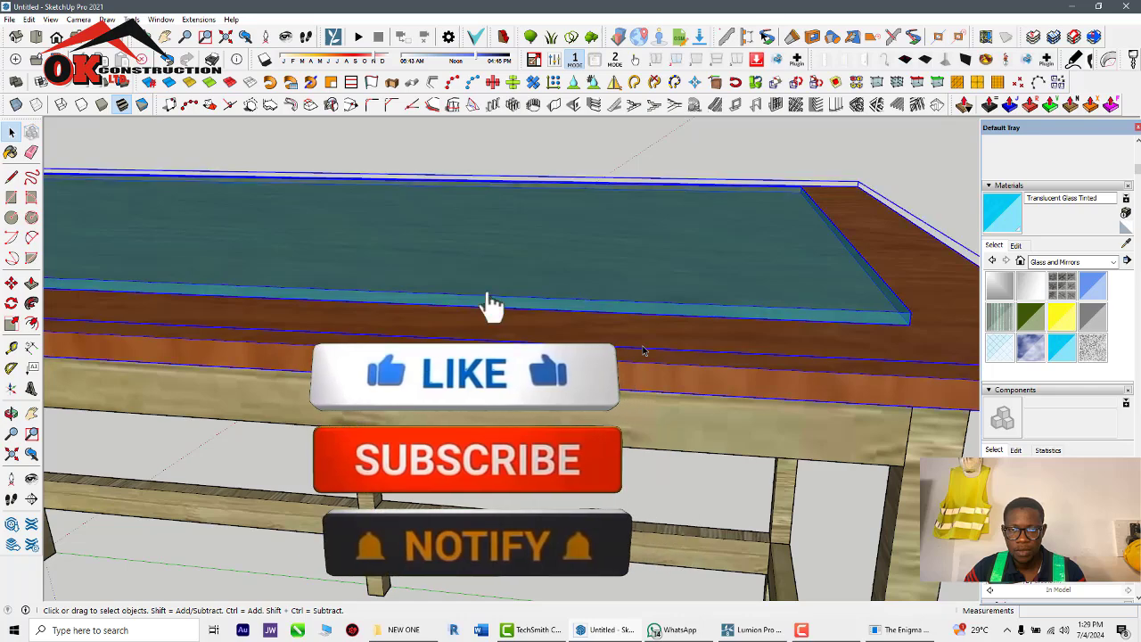
middle_drag(647, 351, 575, 451)
key(p)
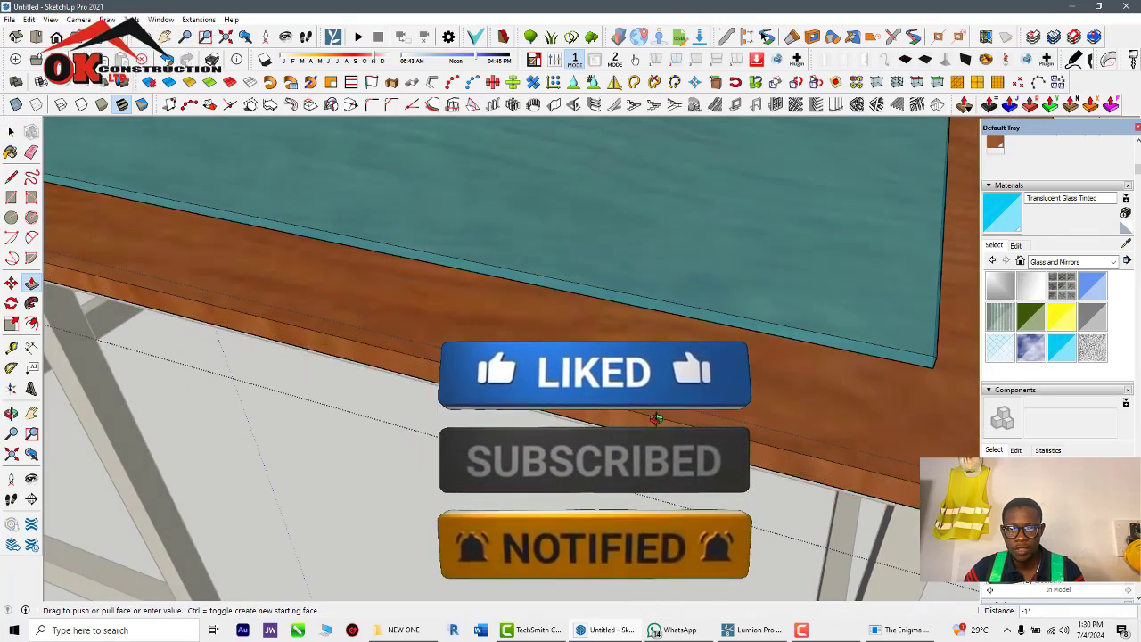
middle_drag(680, 293, 742, 142)
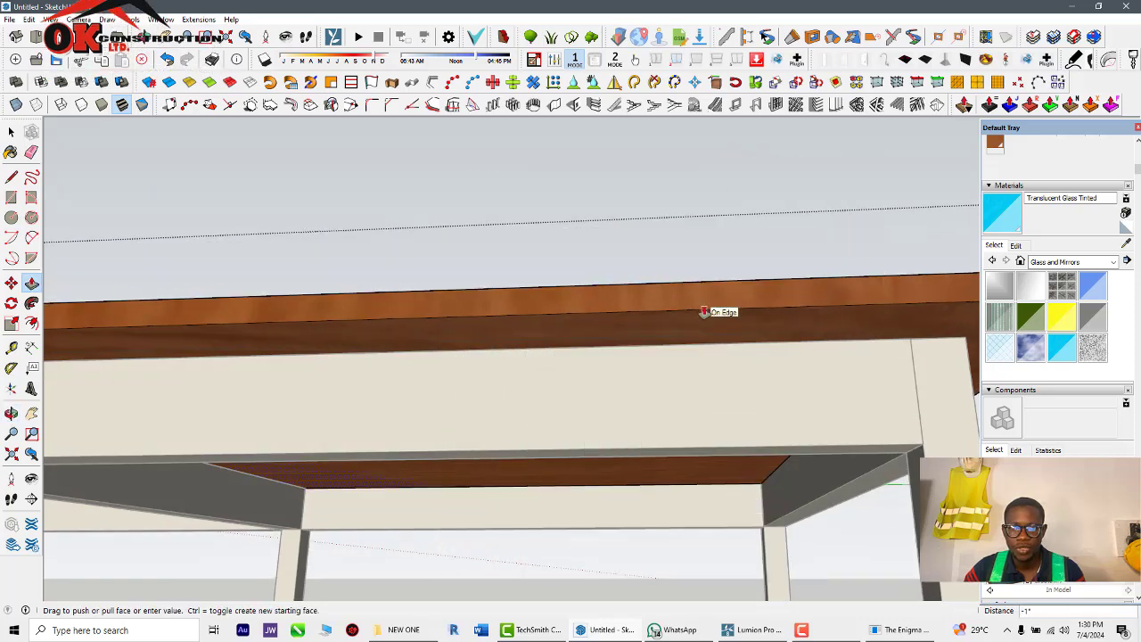
middle_drag(662, 400, 627, 458)
middle_drag(580, 434, 623, 164)
scroll(610, 214, up, 5)
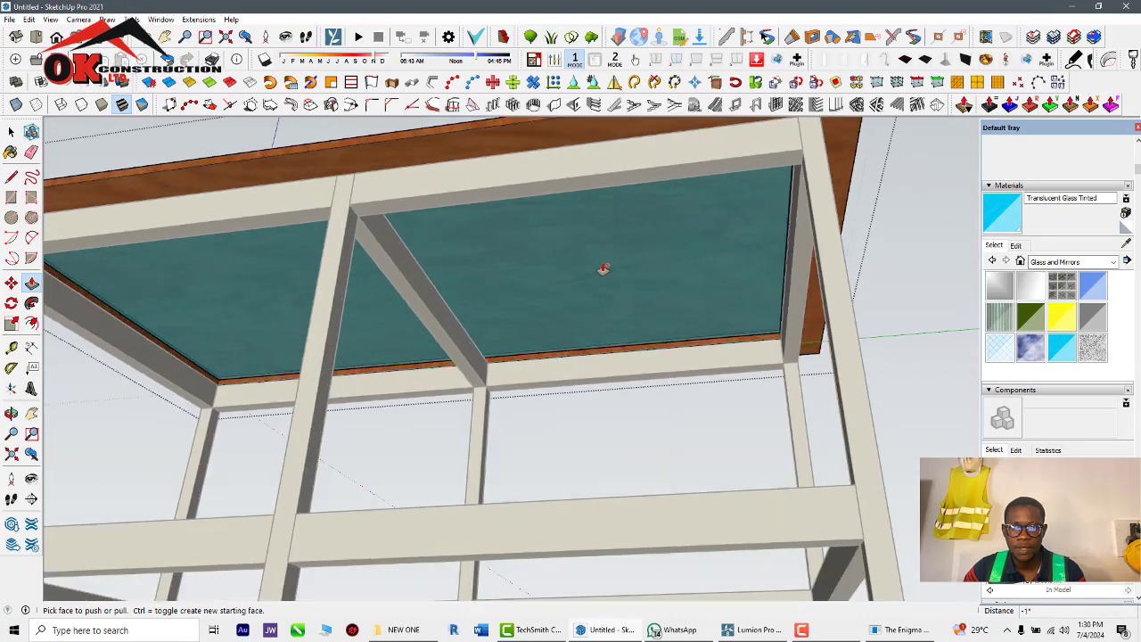
Open the glass panel's group and paint its wood-textured face with Translucent Glass Tinted
double_click(597, 249)
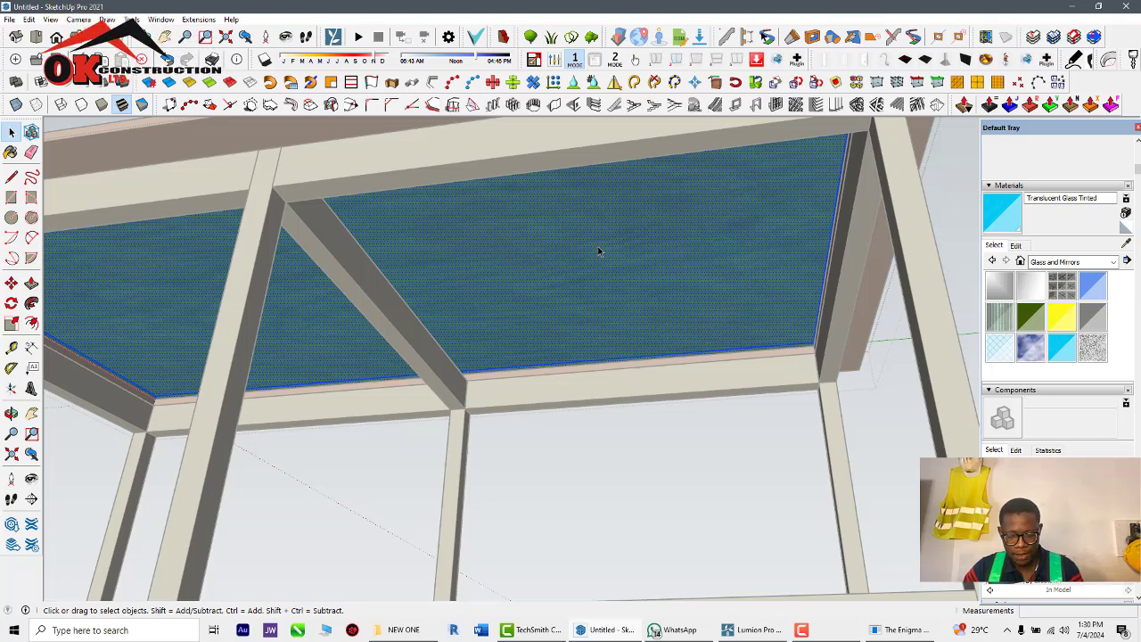
key(b)
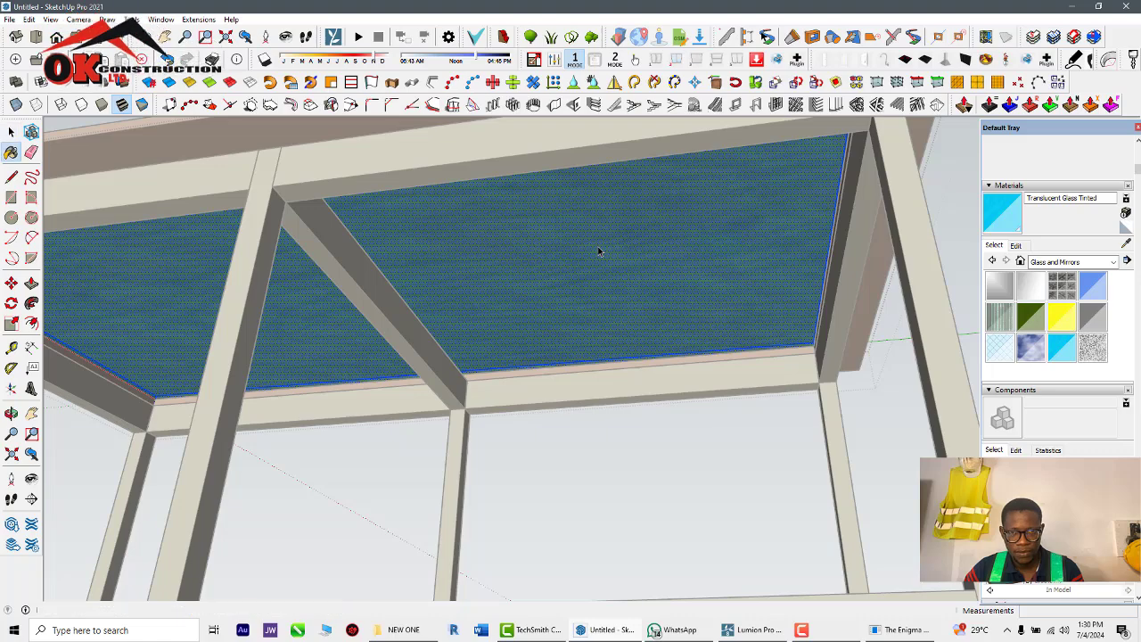
middle_drag(609, 249, 637, 558)
scroll(616, 412, up, 4)
key(space)
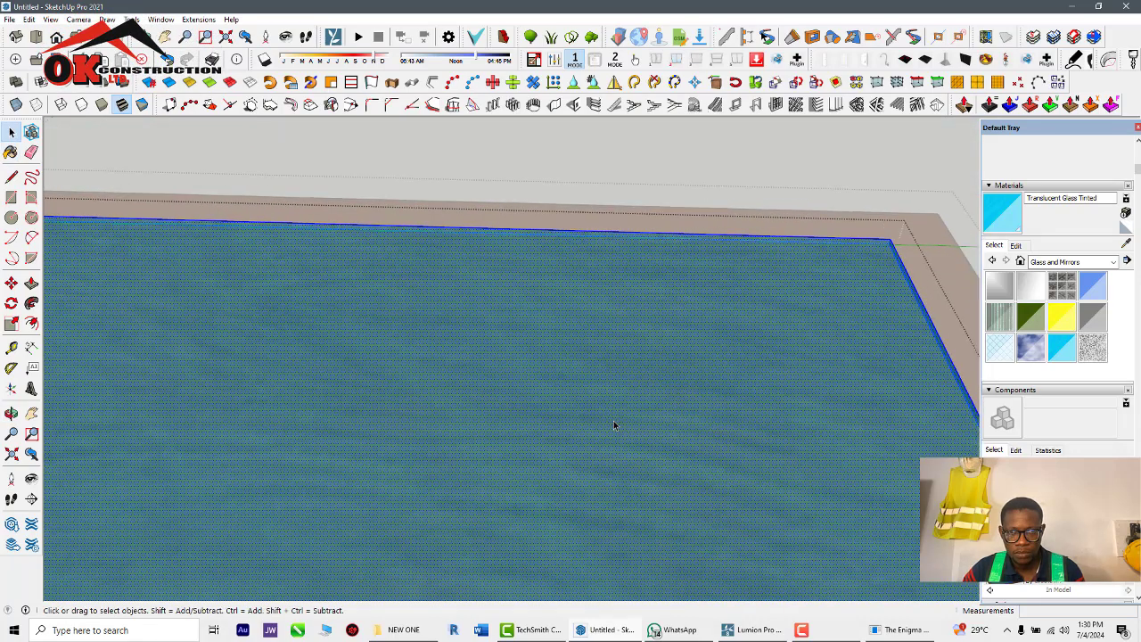
scroll(615, 423, up, 4)
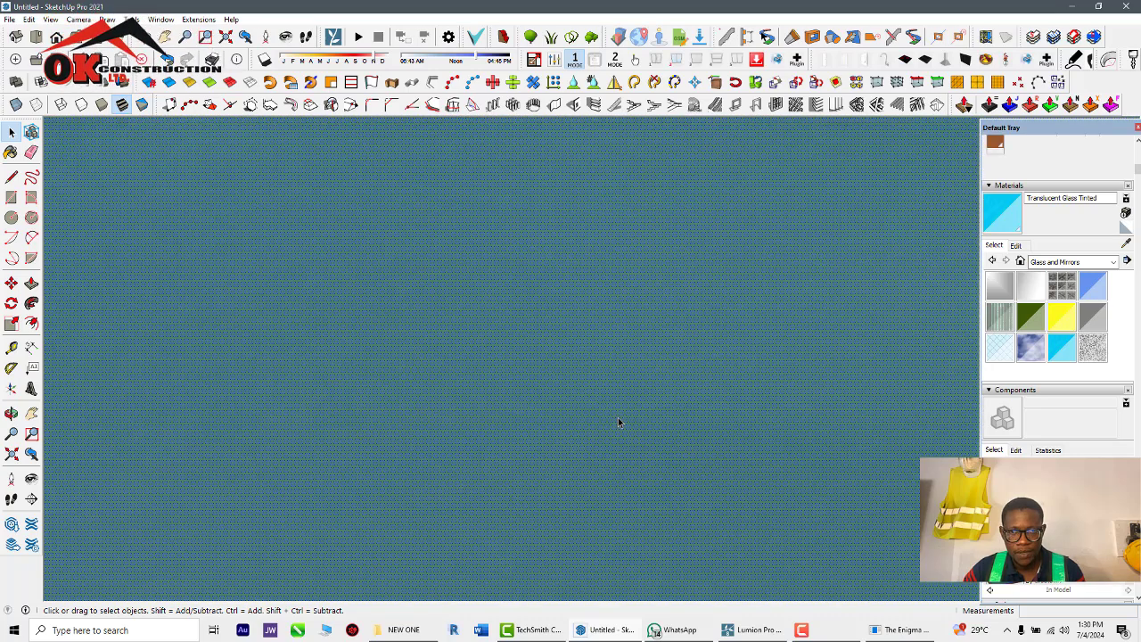
scroll(618, 421, up, 2)
scroll(620, 422, up, 2)
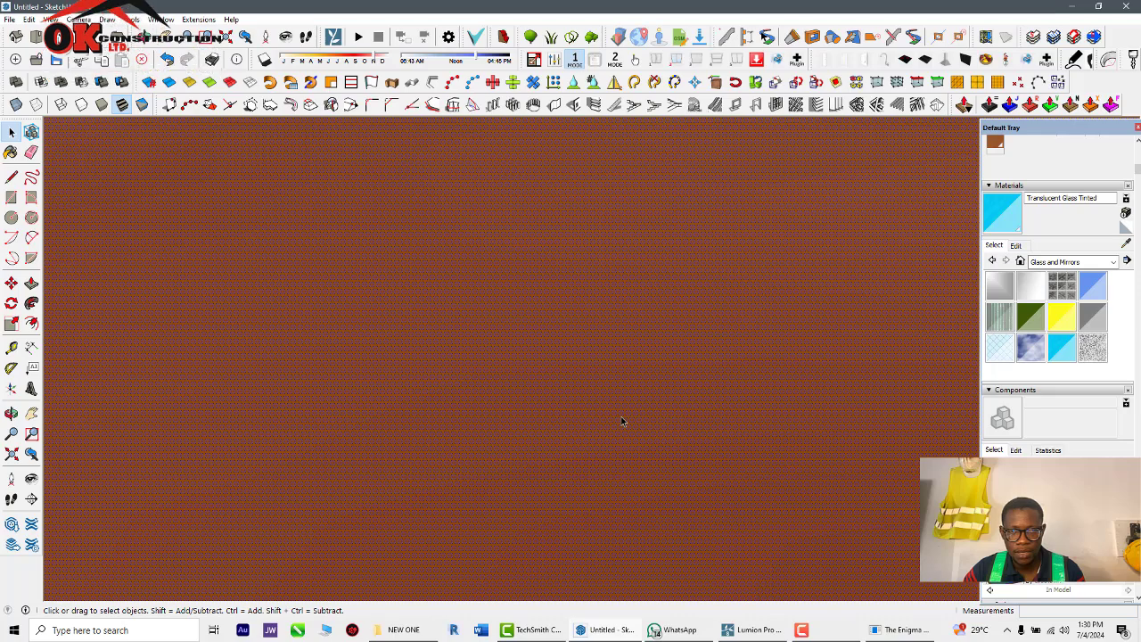
key(b)
scroll(627, 409, down, 3)
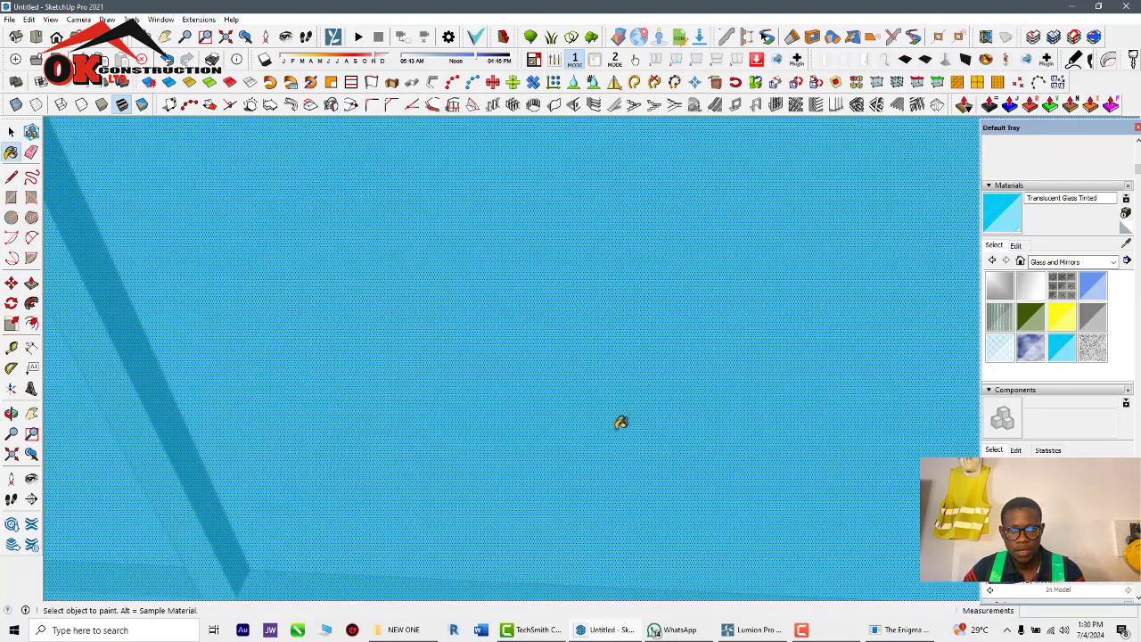
scroll(617, 372, down, 5)
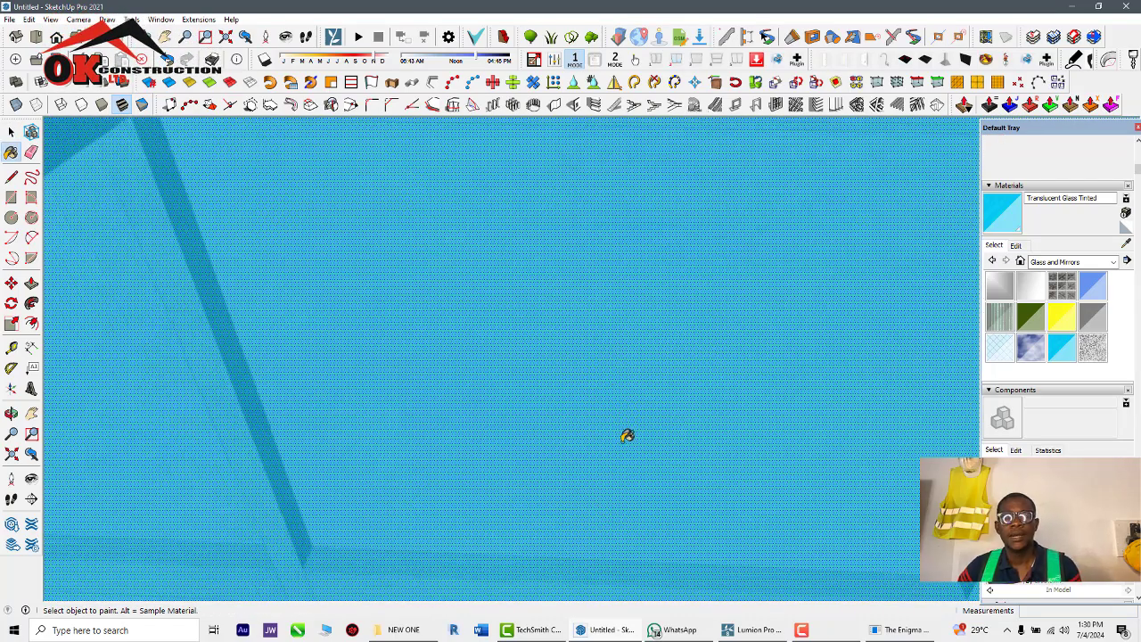
Close the glass panel's group and examine the whole table and its see-through glass top from several angles
scroll(640, 419, down, 5)
middle_drag(639, 395, 616, 441)
middle_drag(604, 237, 266, 396)
scroll(617, 430, up, 4)
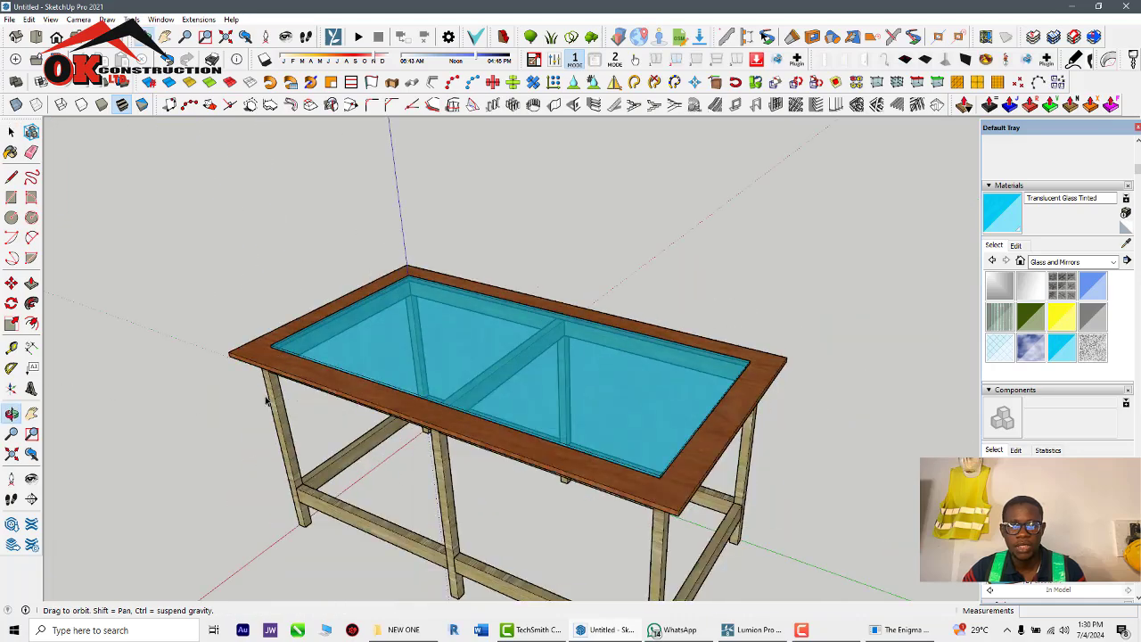
scroll(507, 363, up, 4)
scroll(706, 458, down, 2)
middle_drag(705, 458, 863, 452)
scroll(509, 395, up, 3)
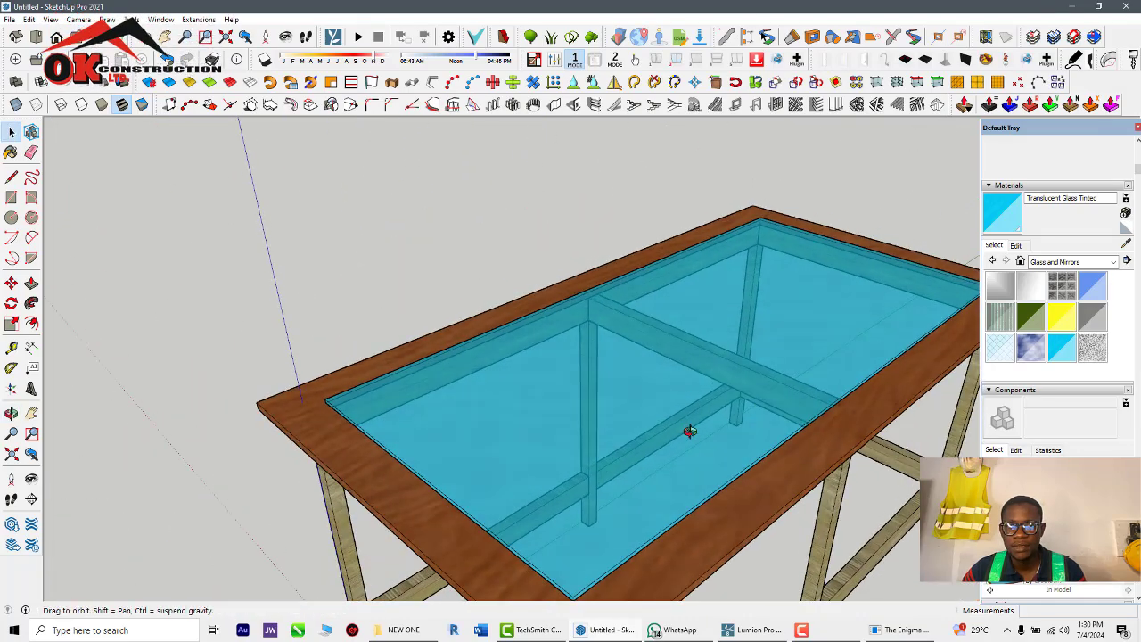
middle_drag(689, 431, 471, 373)
scroll(471, 373, down, 5)
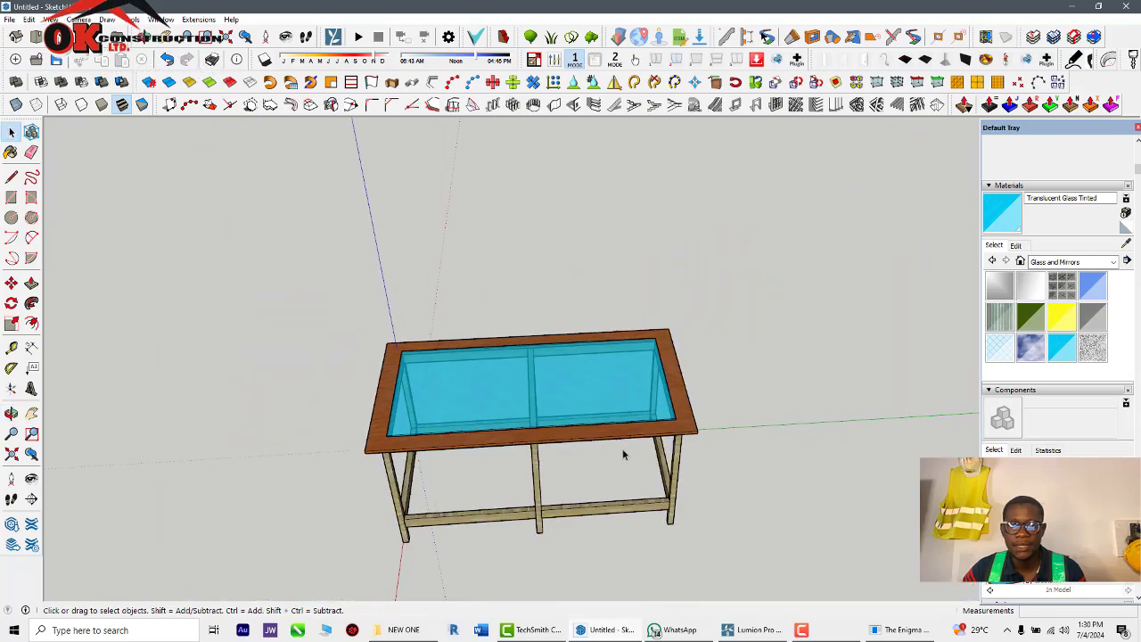
middle_drag(590, 438, 401, 535)
scroll(496, 432, up, 1)
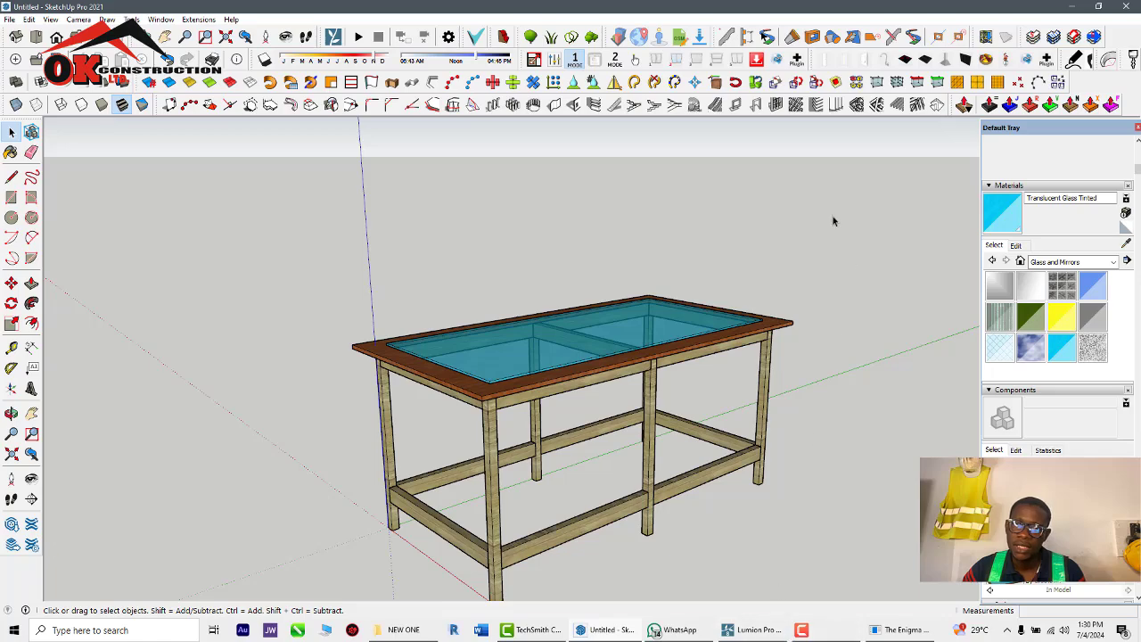
scroll(642, 486, down, 2)
middle_drag(642, 486, 758, 426)
scroll(758, 426, down, 2)
middle_drag(530, 462, 499, 443)
scroll(567, 410, down, 3)
scroll(562, 476, up, 2)
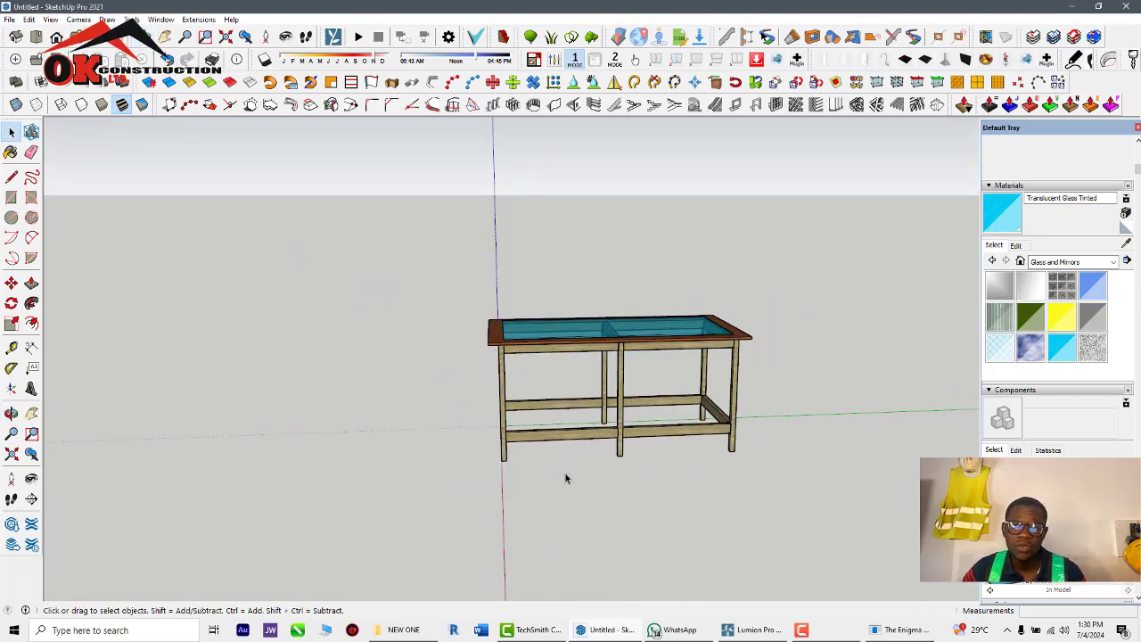
middle_drag(566, 479, 403, 430)
scroll(496, 449, up, 2)
middle_drag(520, 465, 612, 467)
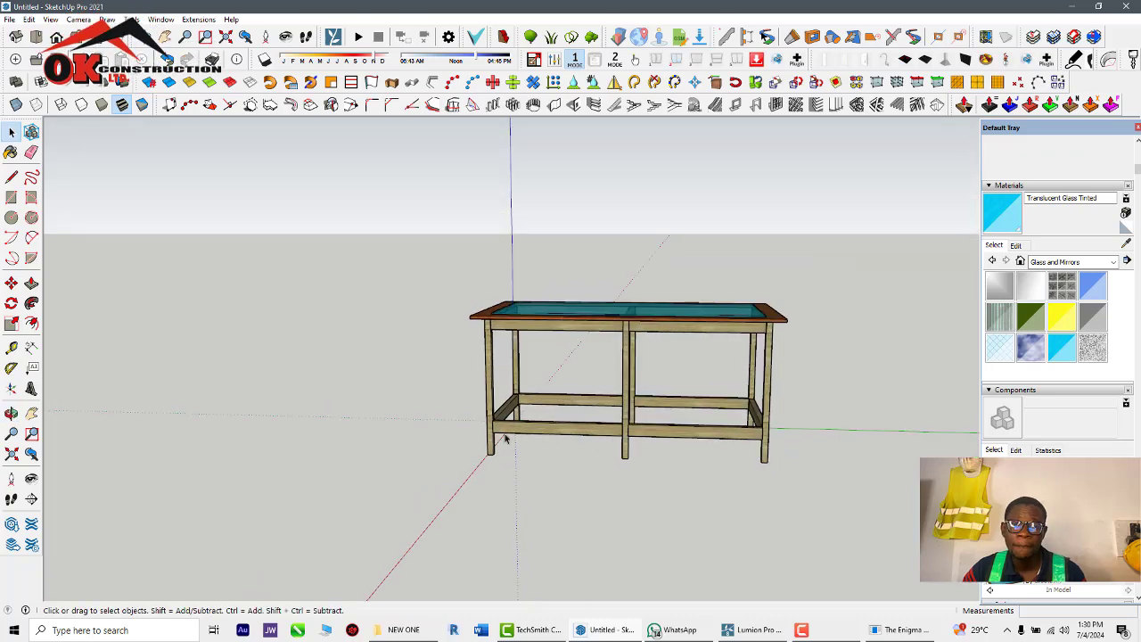
Draw a rectangle about 2' 8" by 3' 9" filling the left front bay between the legs and the upper and lower rails
scroll(505, 438, up, 3)
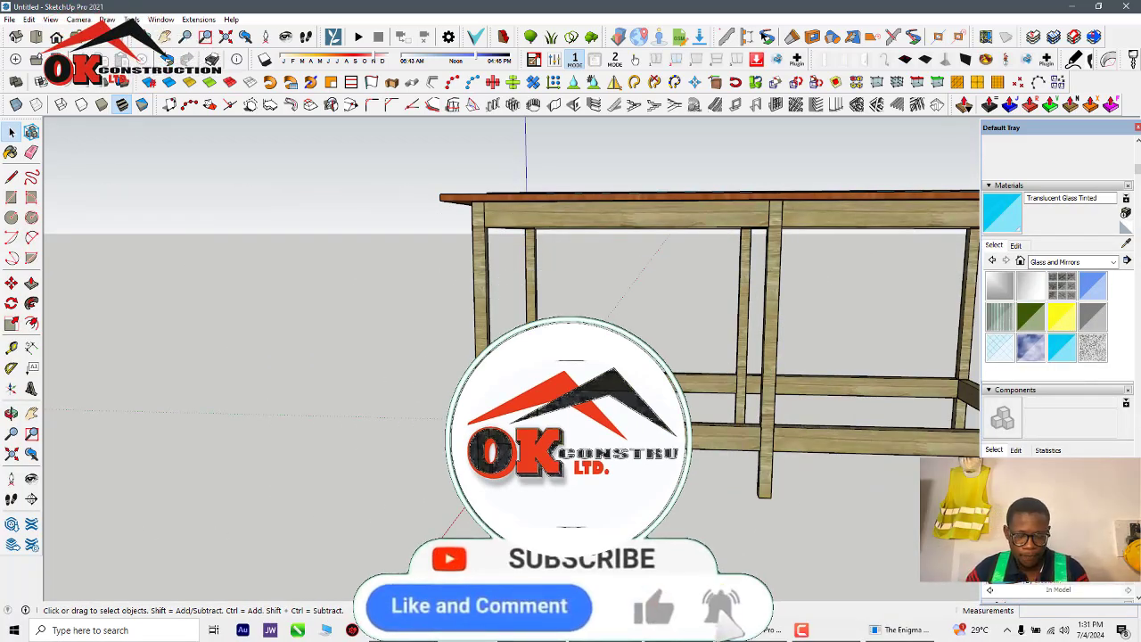
key(r)
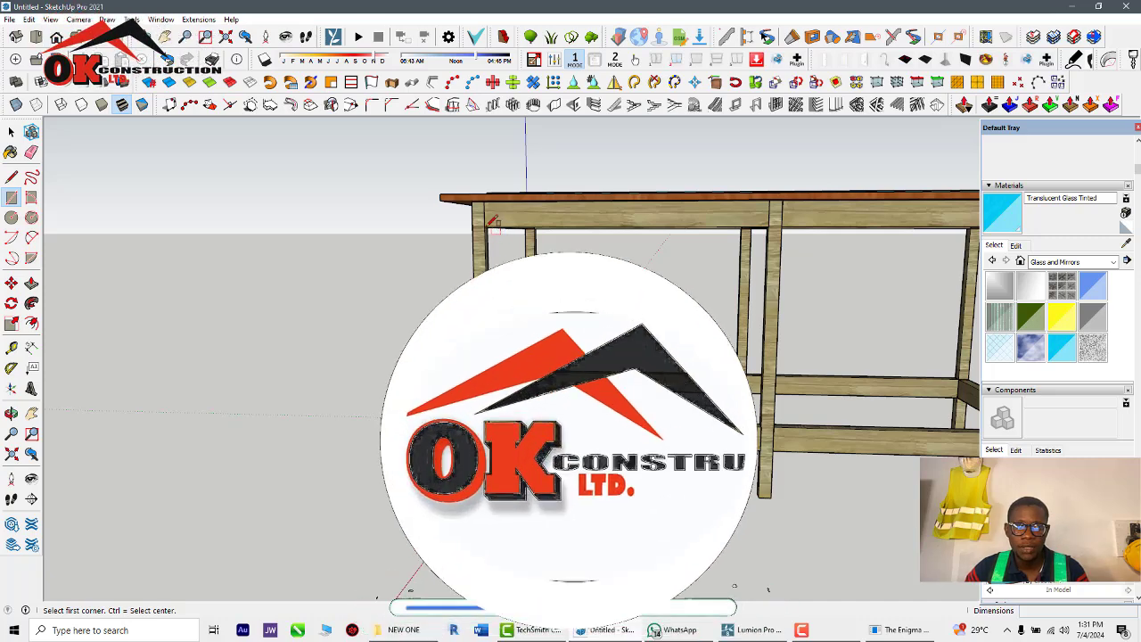
click(483, 227)
click(765, 431)
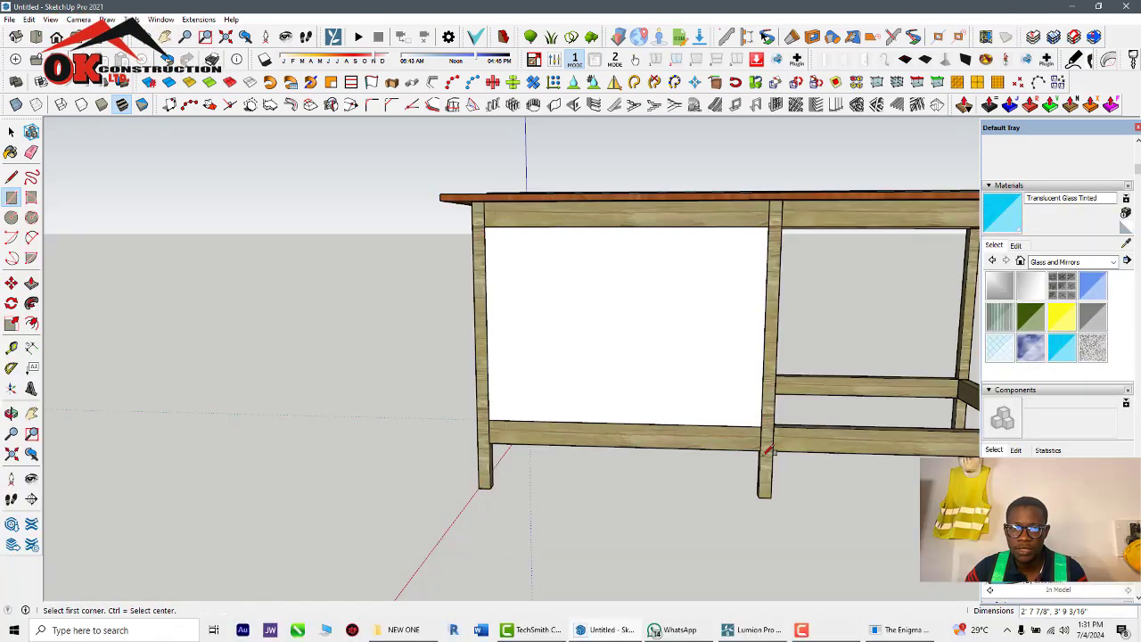
middle_drag(765, 432, 521, 450)
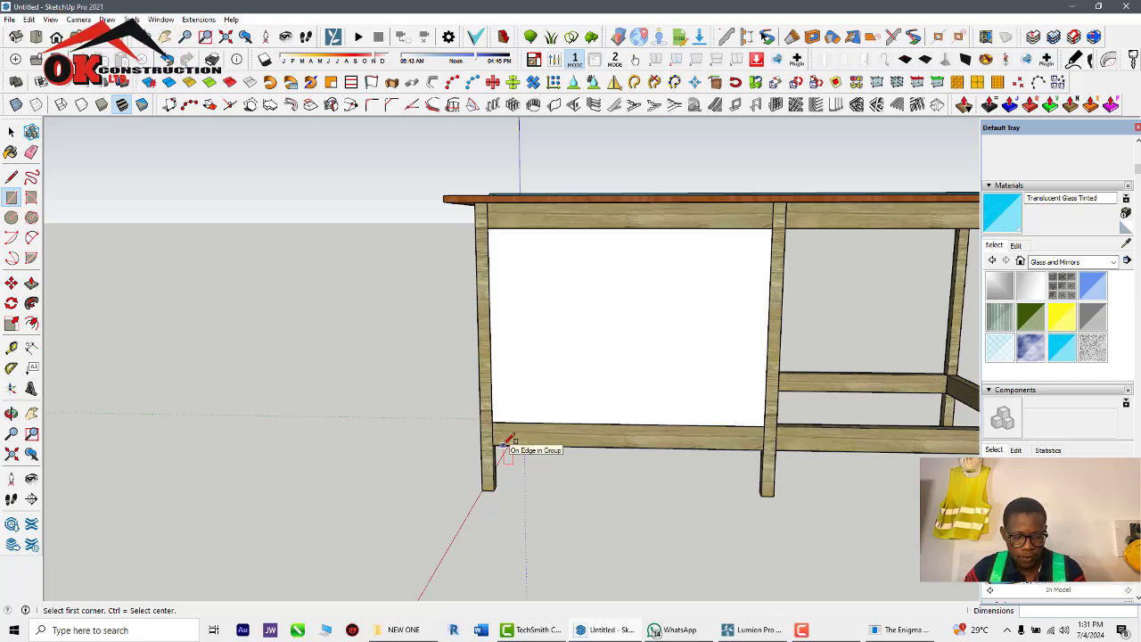
Place vertical guides 2" inside the left and right edges of the new rectangle in the front bay
key(t)
click(491, 363)
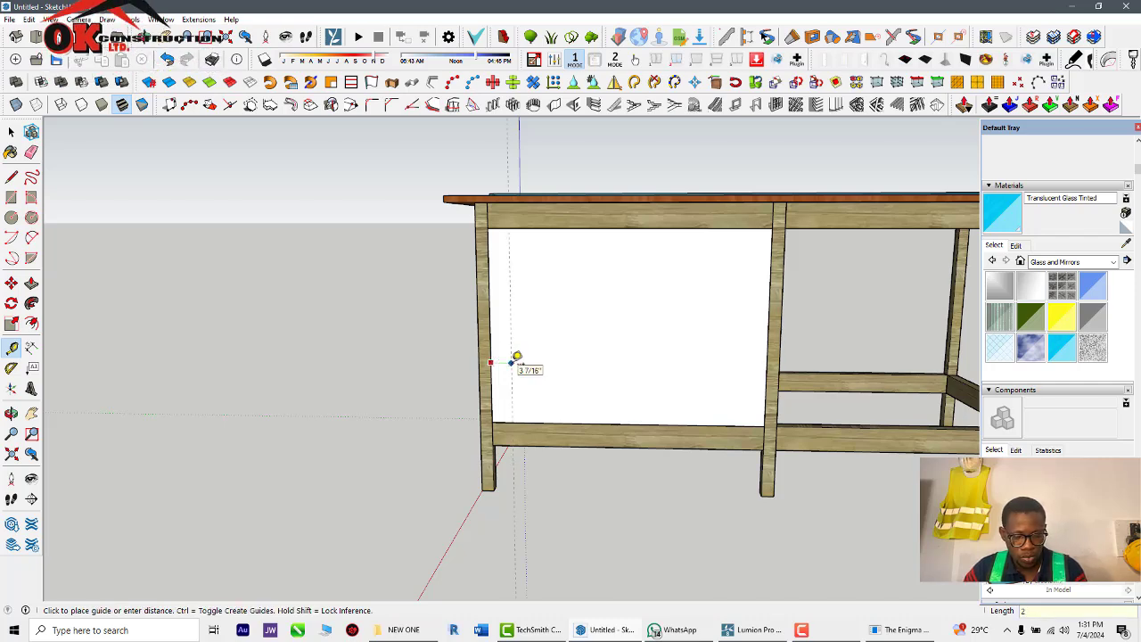
text(2)
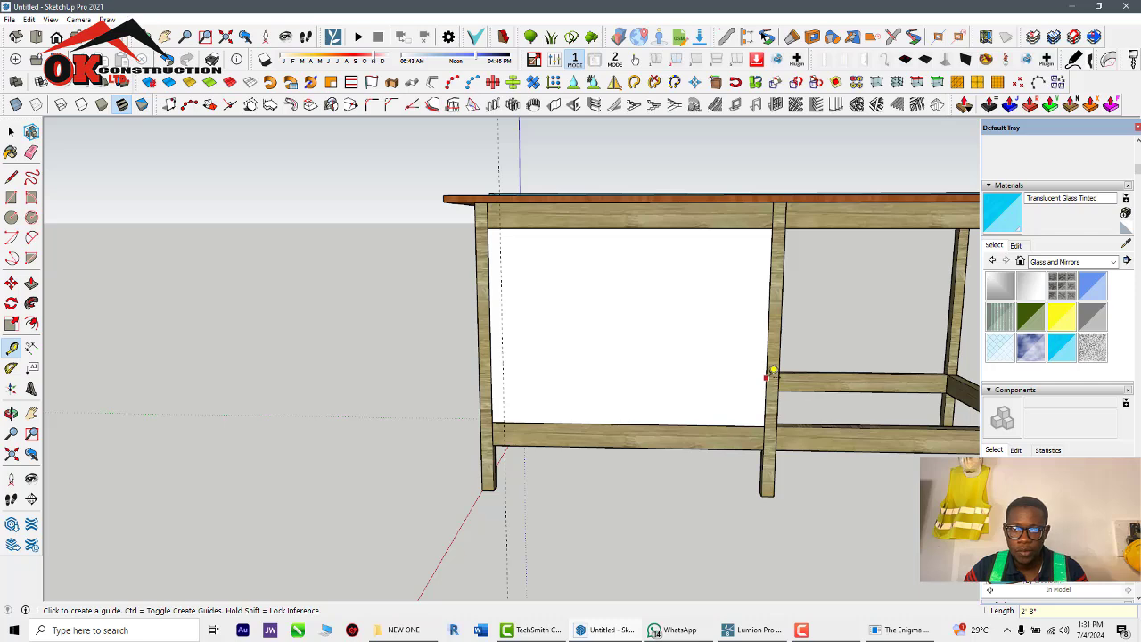
click(773, 370)
text(2' 1/2", 3)
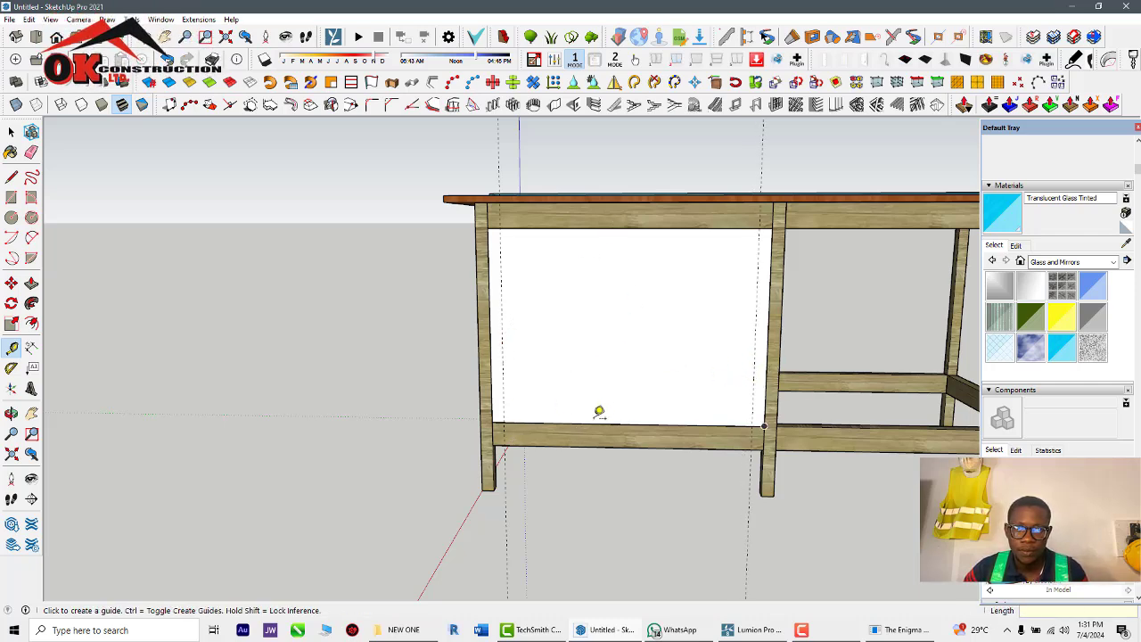
Try to place a horizontal guide 2" from the upper edge of the front-bay rectangle and undo it
click(633, 225)
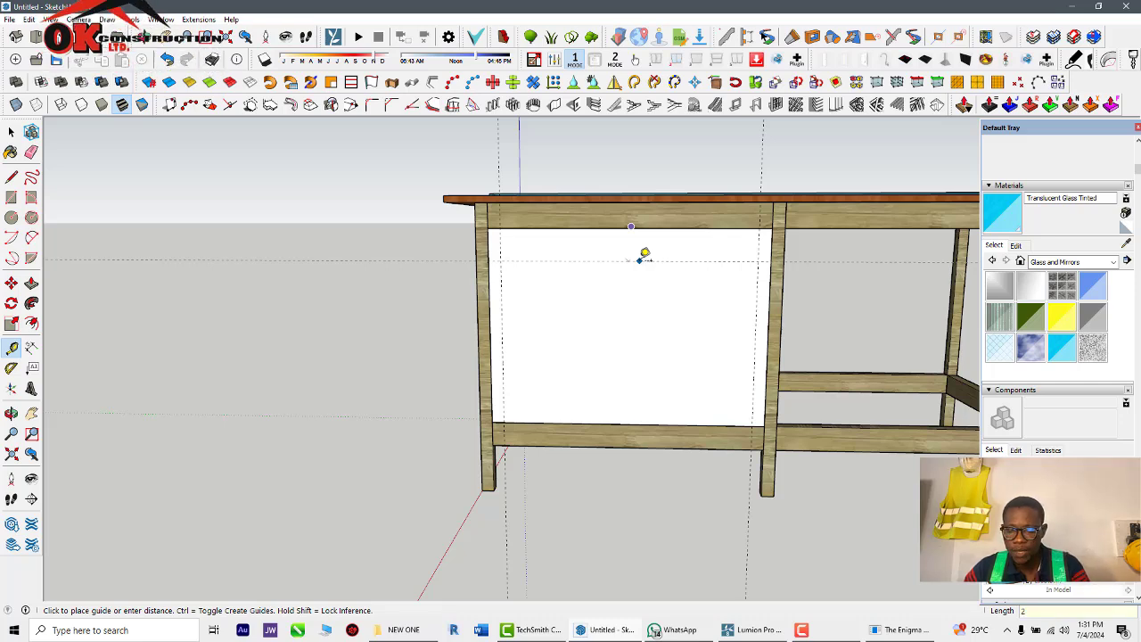
text(2)
key(Return)
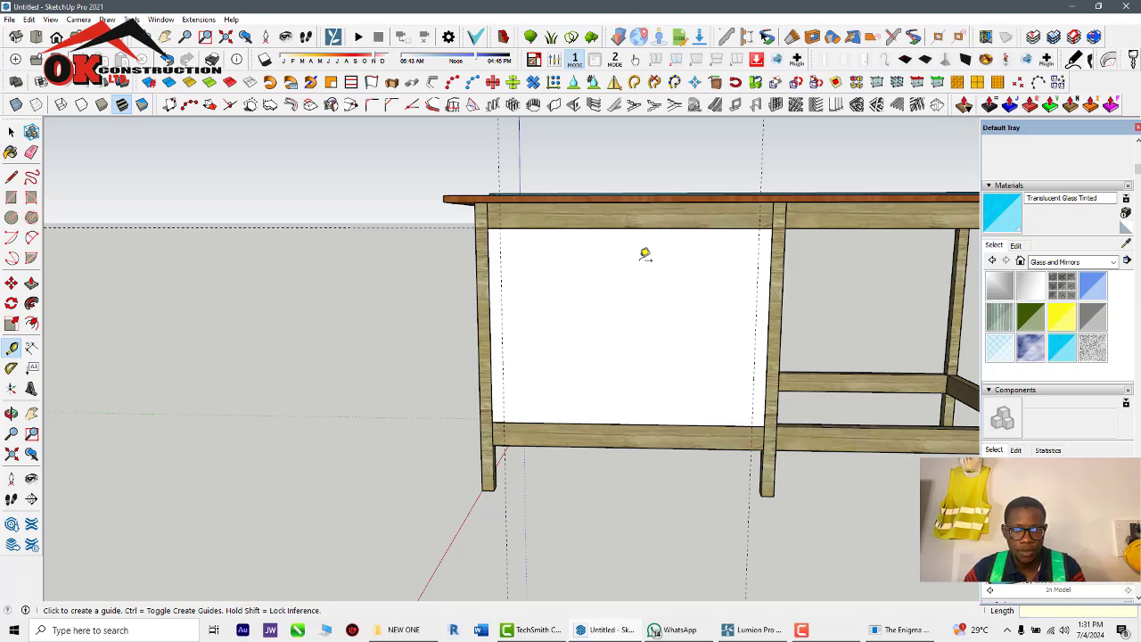
key(ctrl+z)
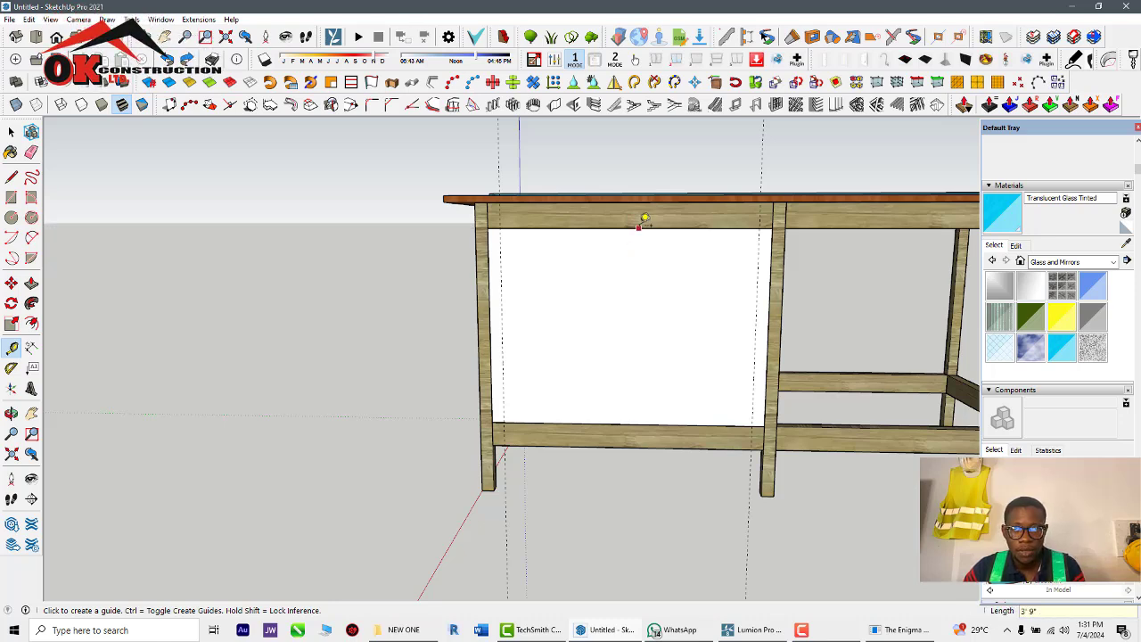
Place a horizontal guide 2" below the front-bay rectangle's upper edge and draw a line along it between the two vertical guides
click(638, 225)
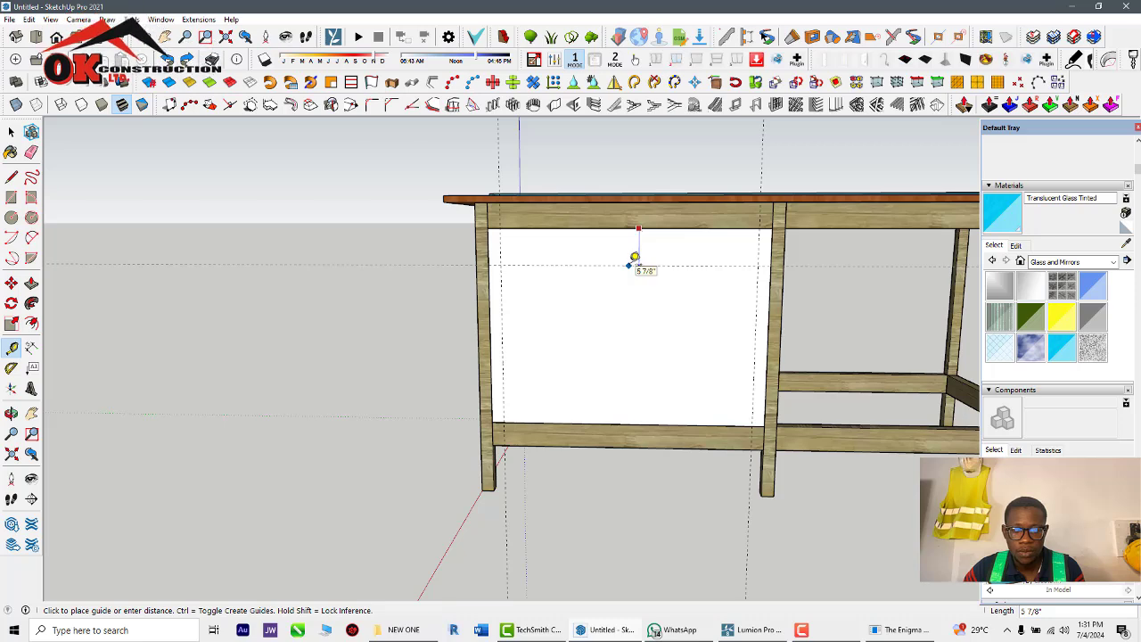
text(2)
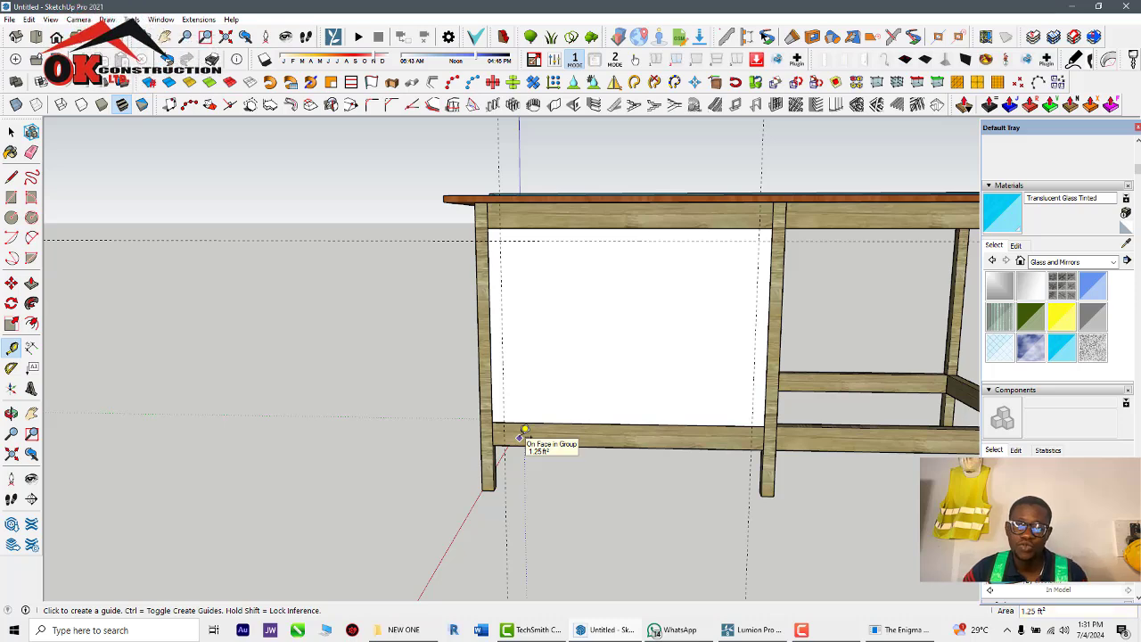
key(l)
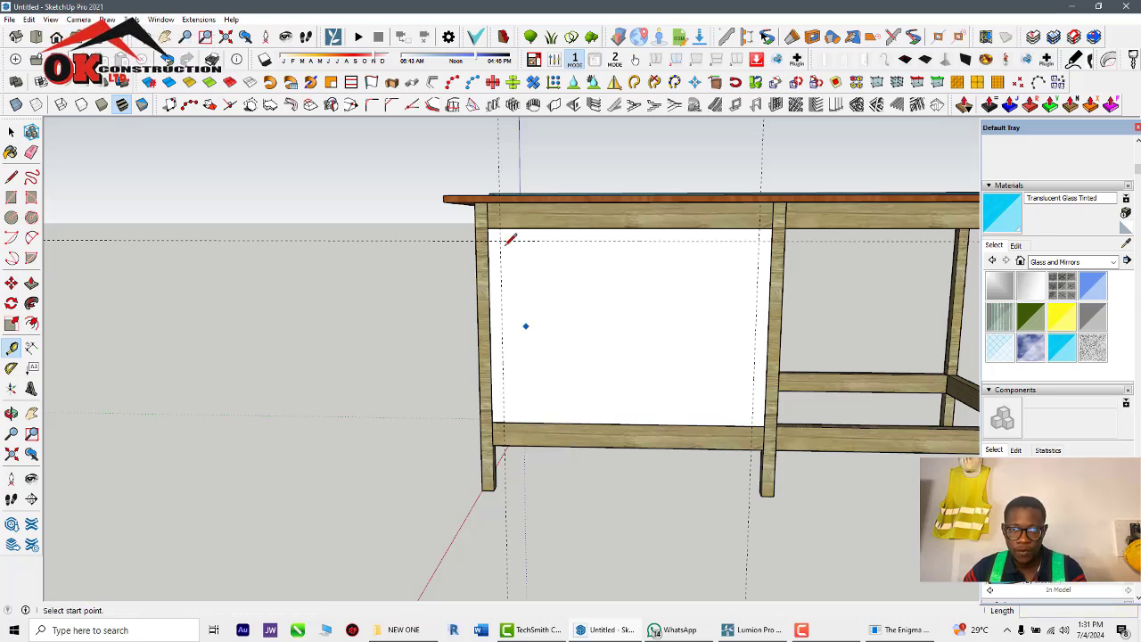
click(758, 240)
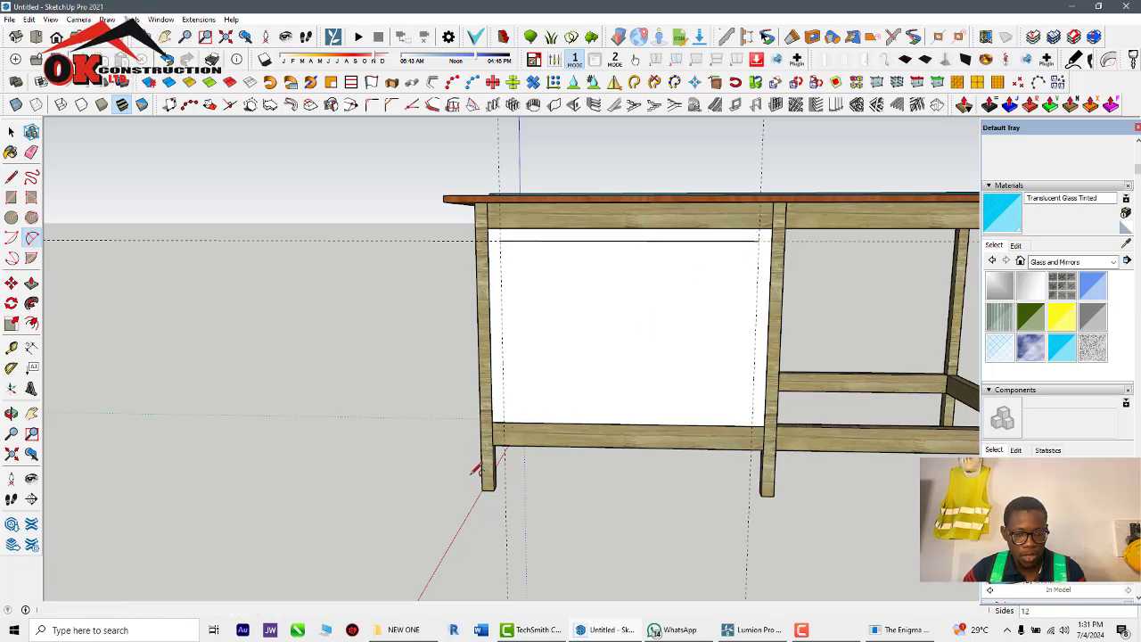
click(504, 422)
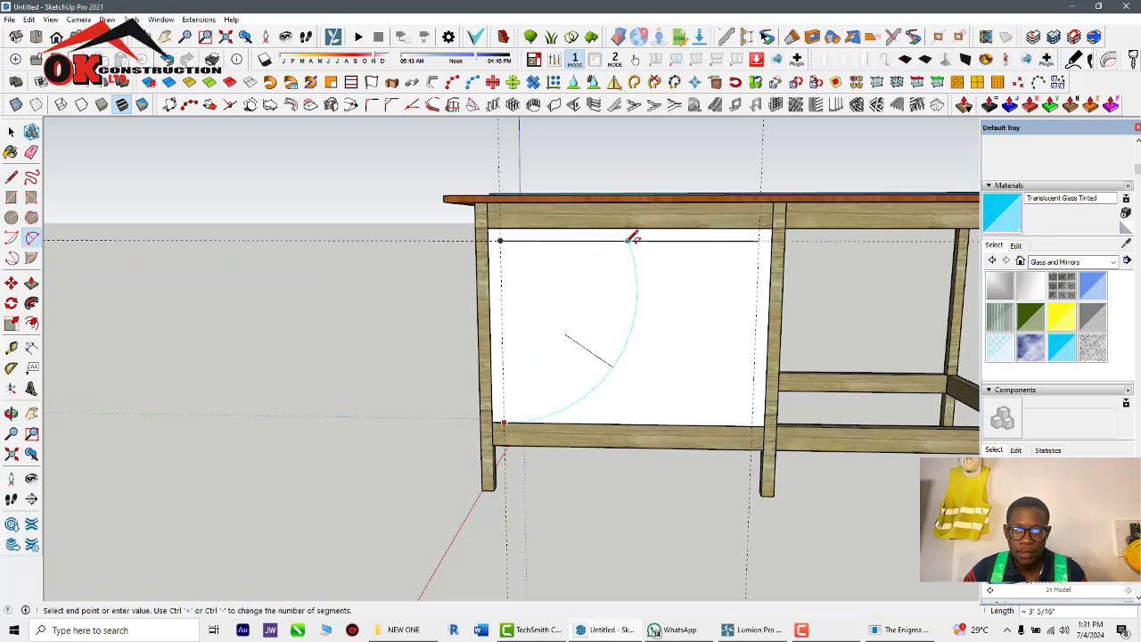
click(755, 419)
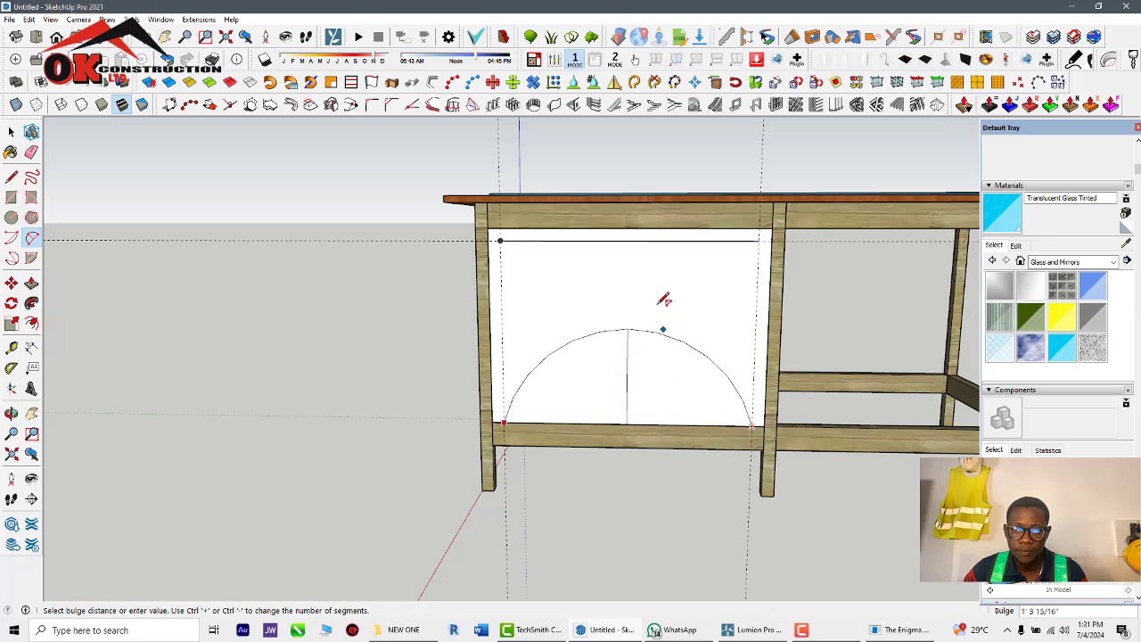
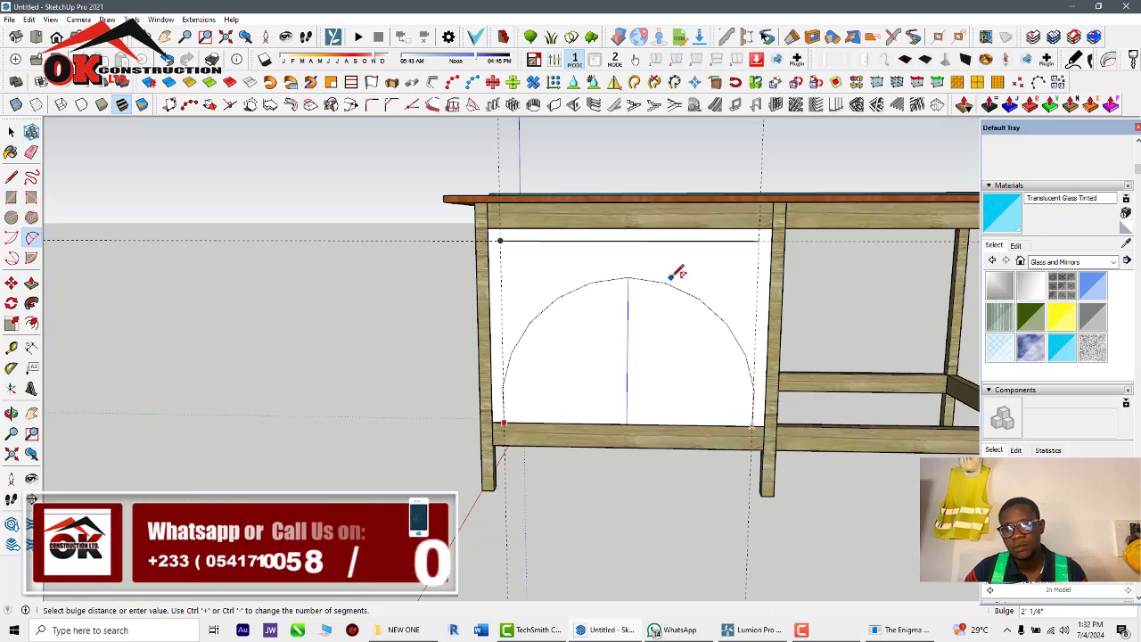
key(space)
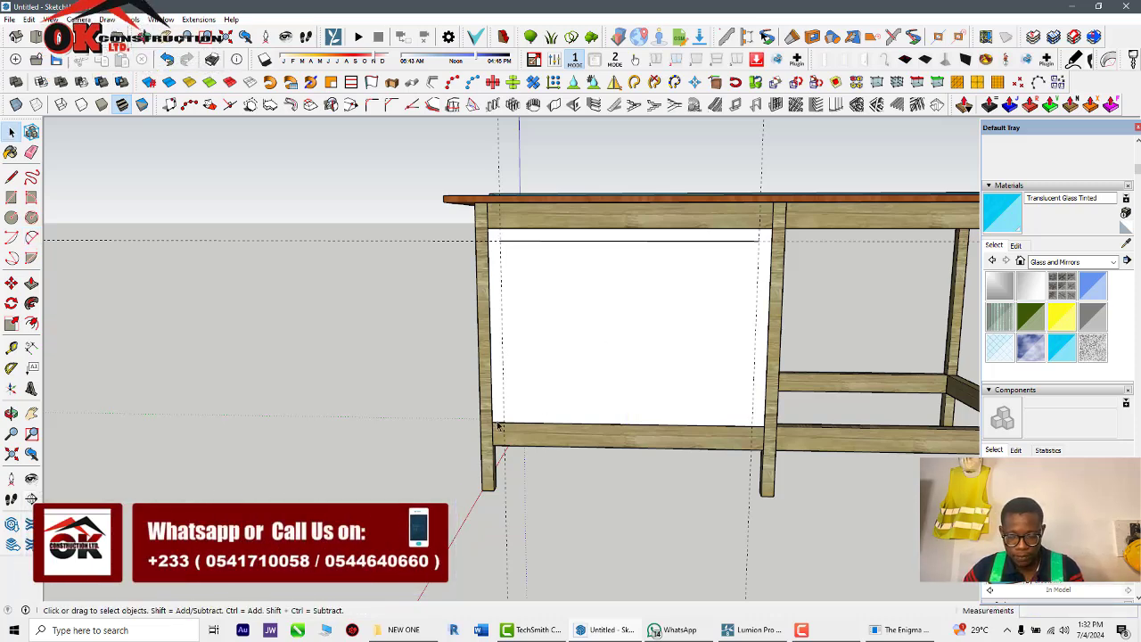
Draw an upward arc between the two lower corners of the front-bay rectangle with a bulge of about 2' 1 1/8"
key(a)
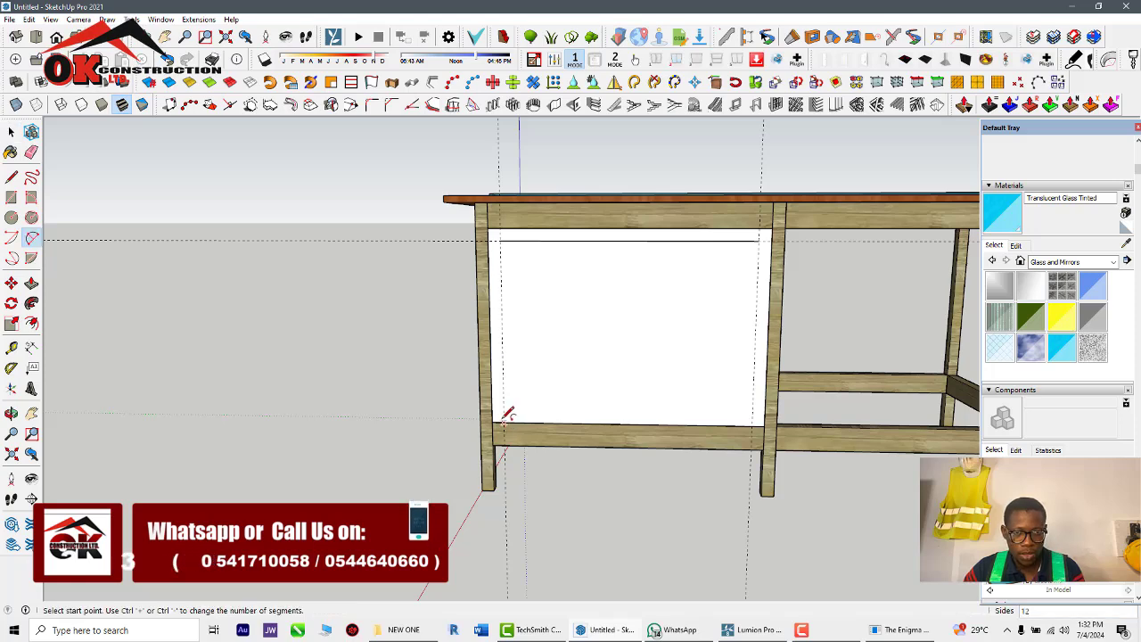
click(492, 422)
click(764, 426)
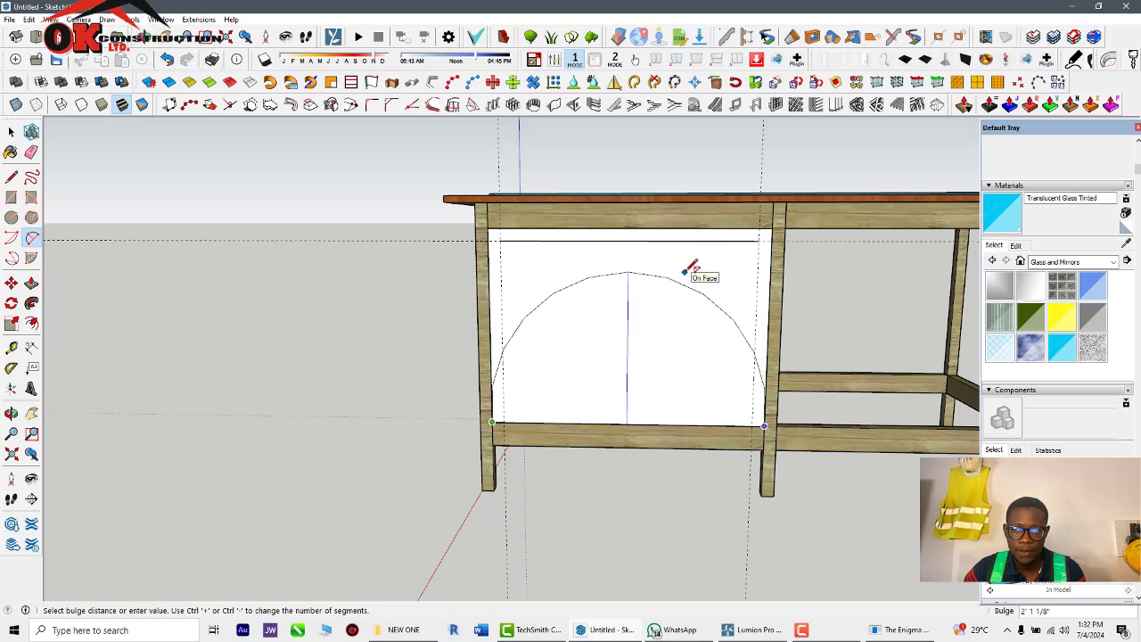
click(693, 272)
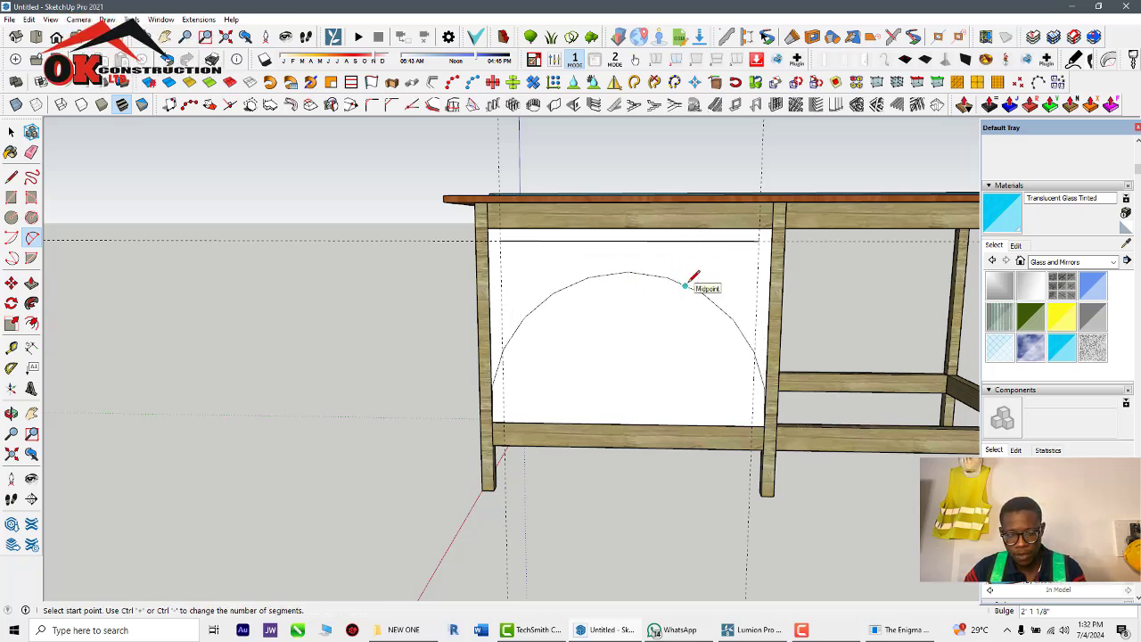
Draw a horizontal line through the arc's apex across the full width of the front-bay face
key(l)
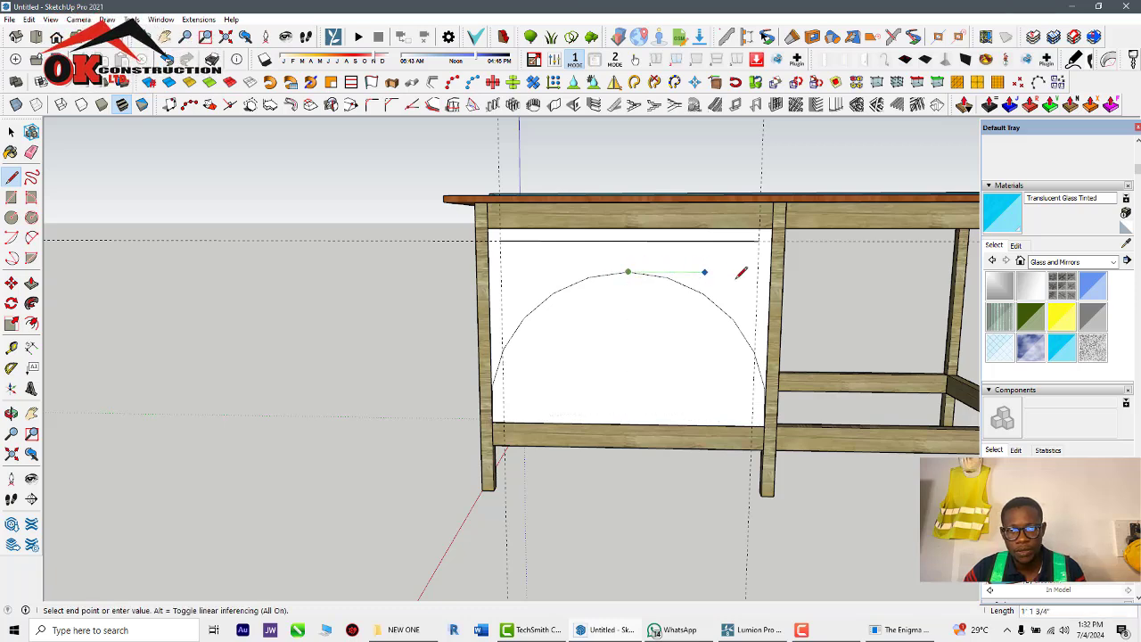
click(771, 272)
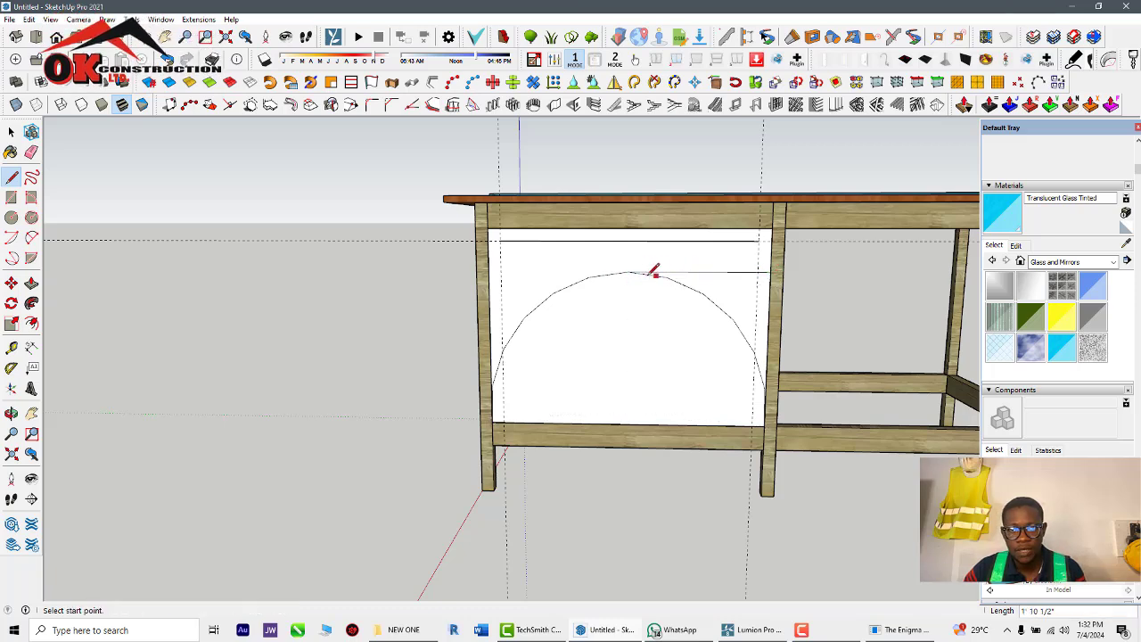
click(490, 272)
Delete the face enclosed by the arc to open up an arch in the front-bay panel
scroll(593, 306, down, 1)
middle_drag(593, 306, 675, 321)
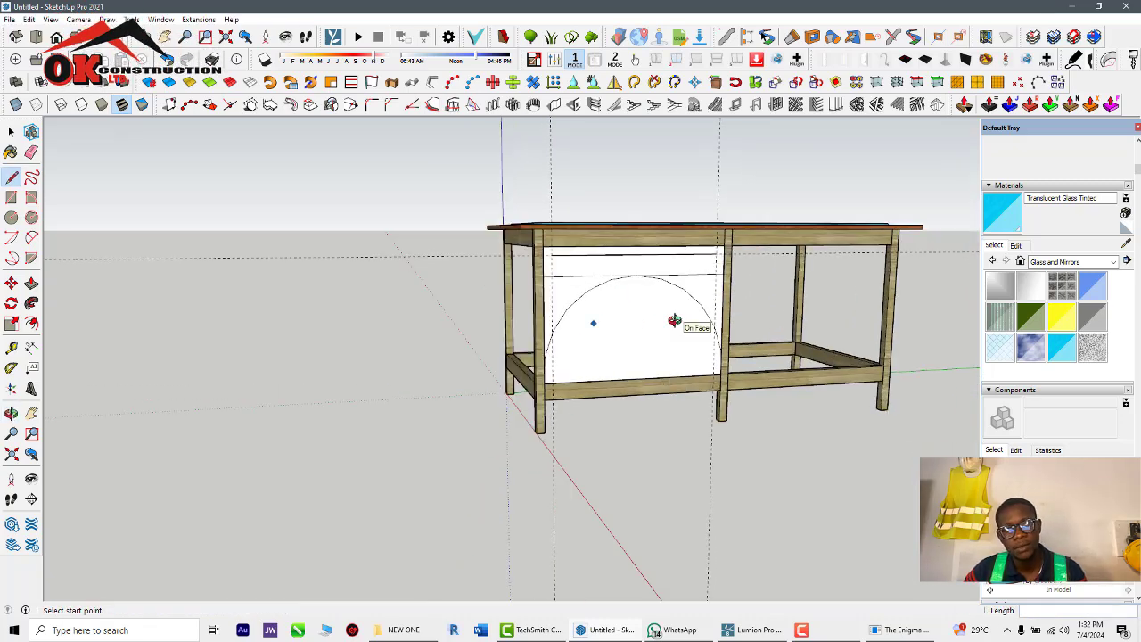
scroll(680, 348, down, 2)
middle_drag(679, 353, 640, 305)
key(space)
click(650, 339)
key(Delete)
scroll(603, 292, up, 2)
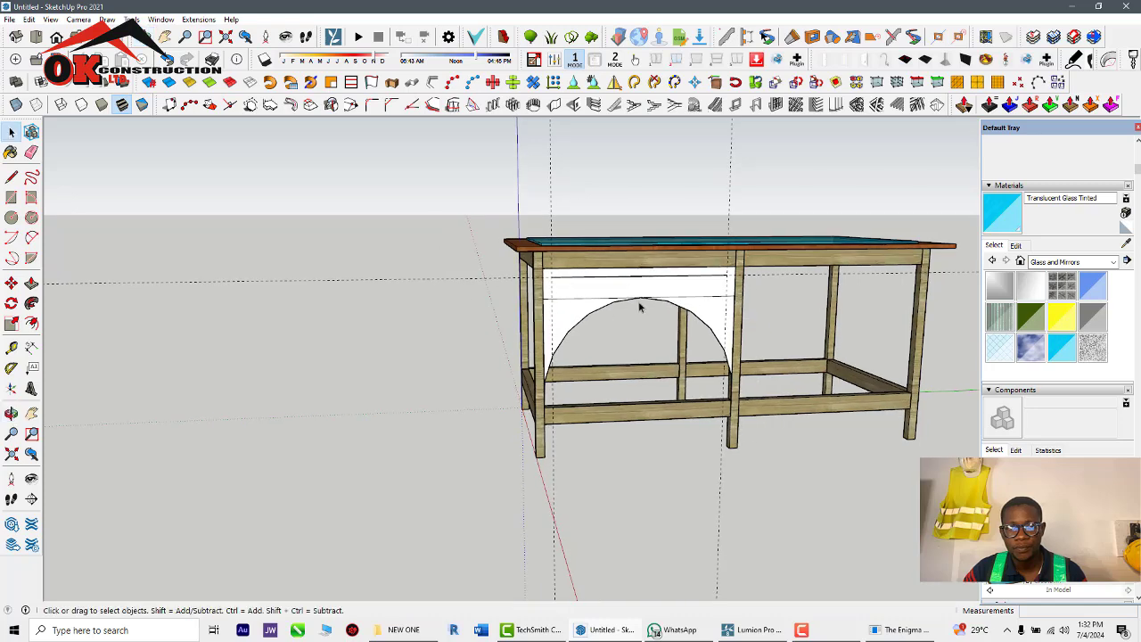
Place a horizontal guide 2" above the arch's apex line and draw a line along it across the panel
scroll(642, 306, up, 3)
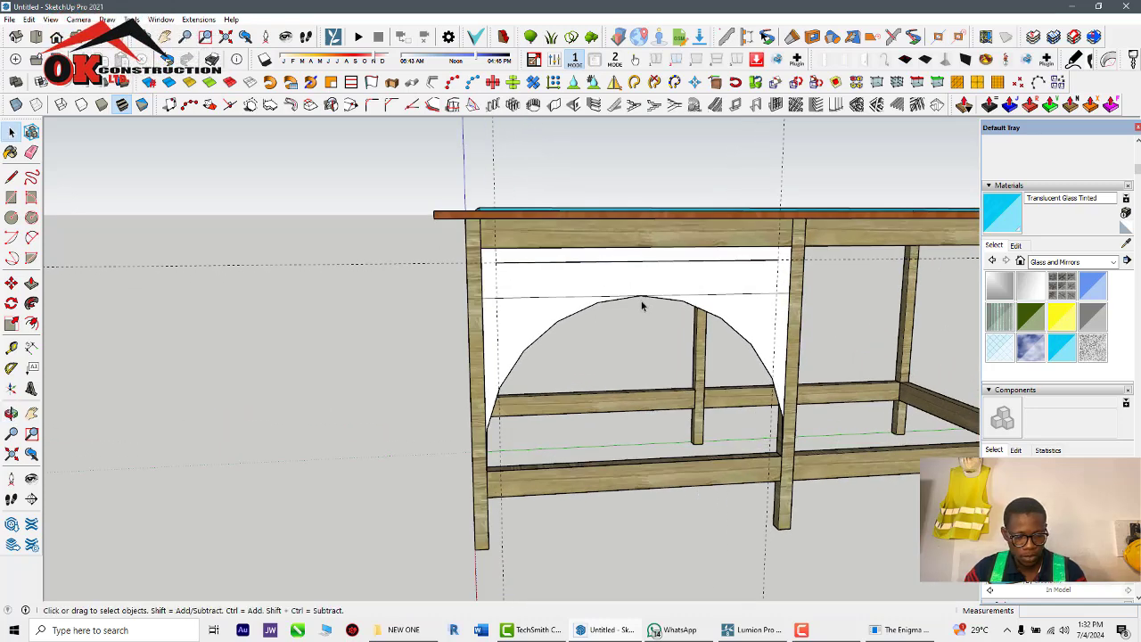
key(t)
click(677, 295)
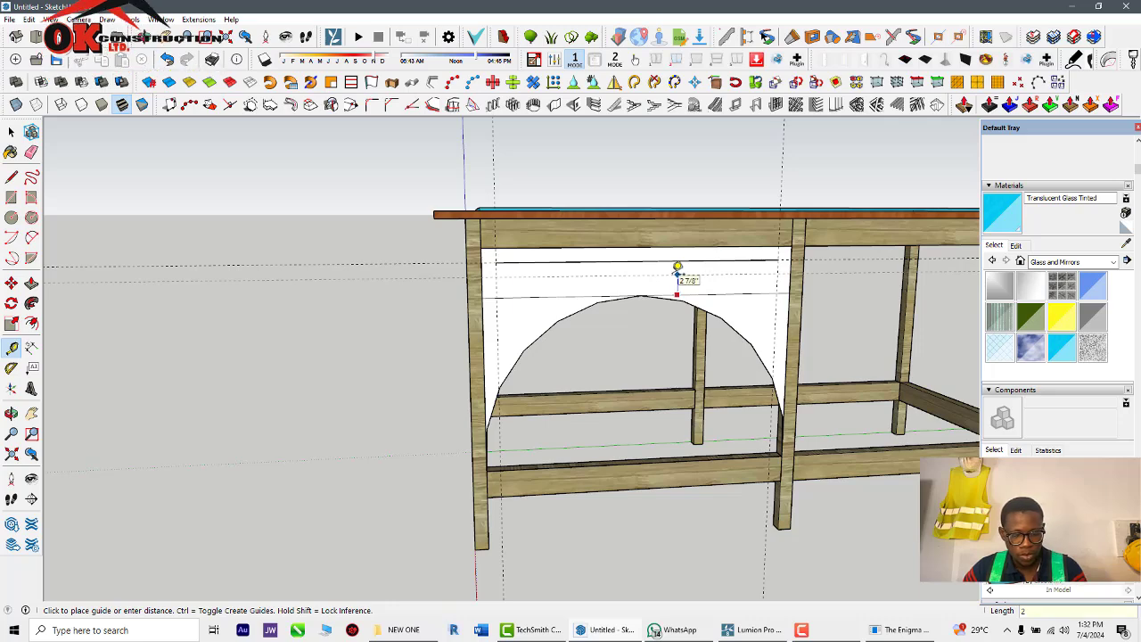
click(674, 273)
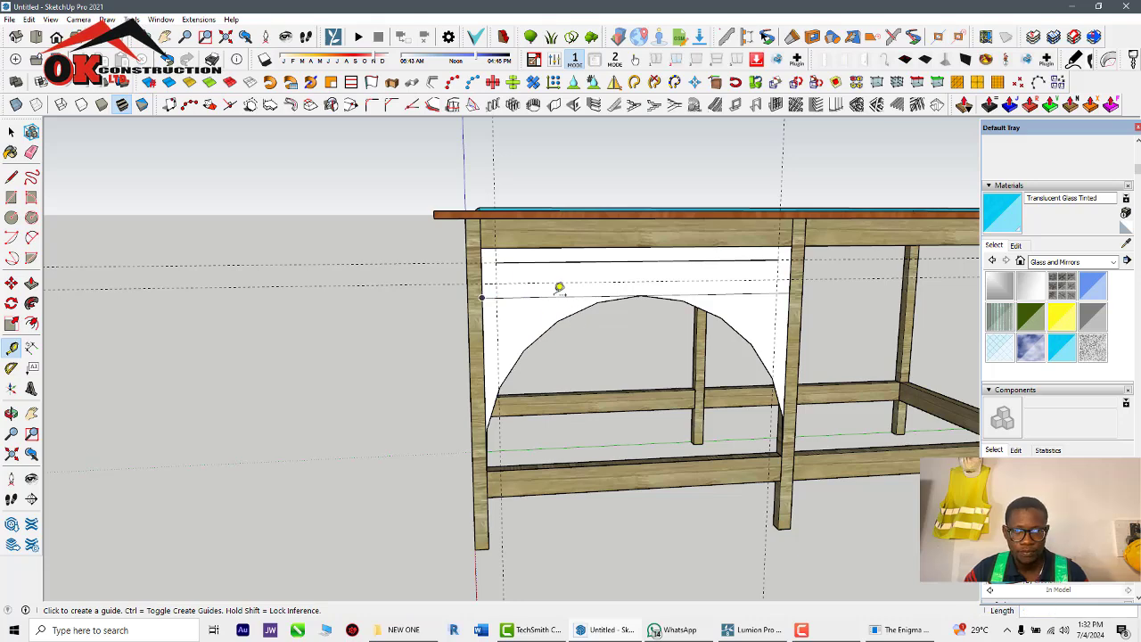
key(l)
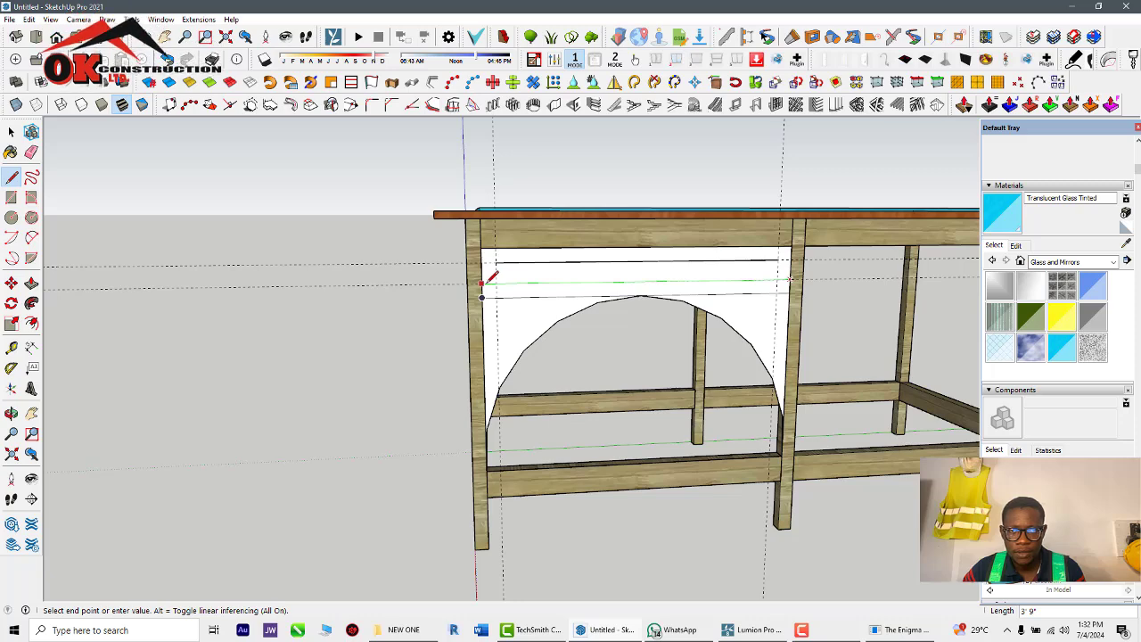
click(496, 261)
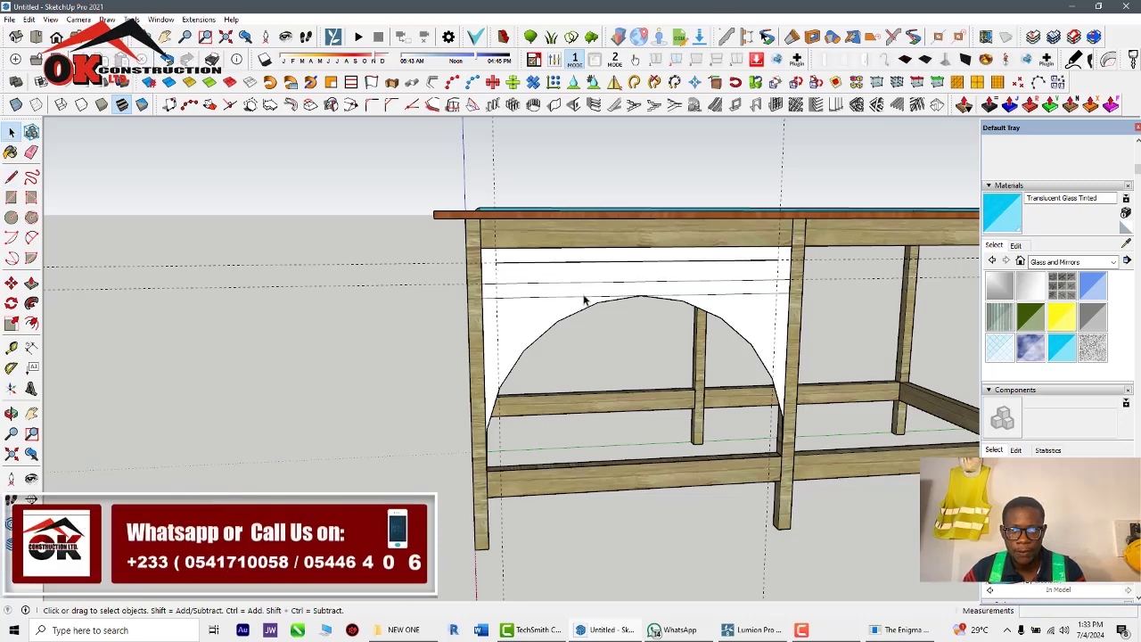
Delete the line through the arch's apex and the strip of face above the new upper line, including the line dividing that strip
click(583, 297)
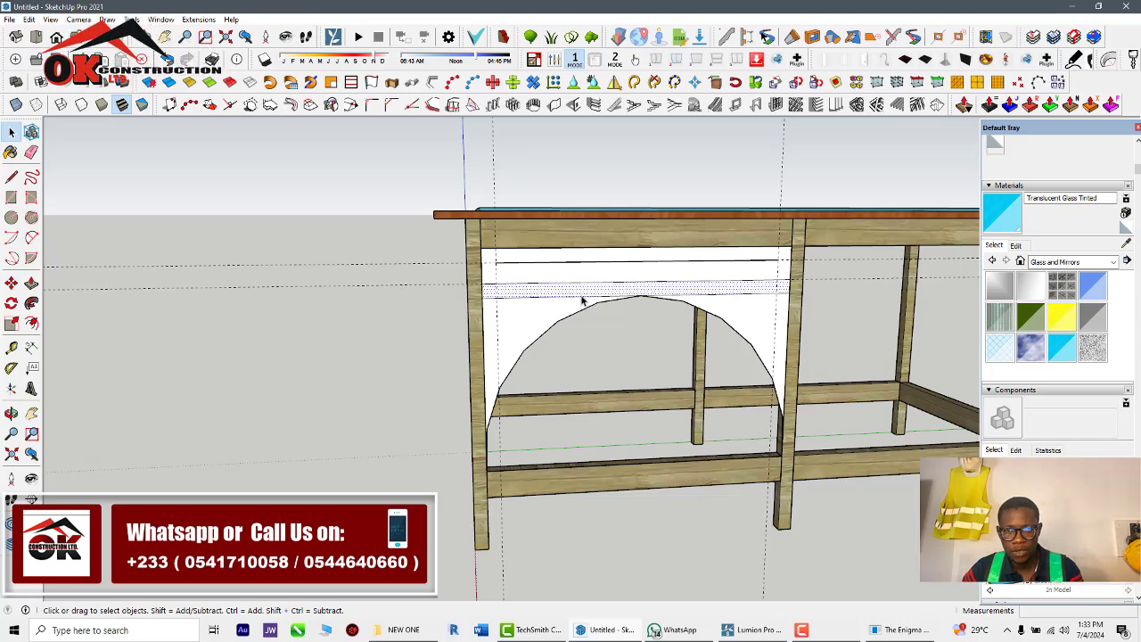
click(582, 296)
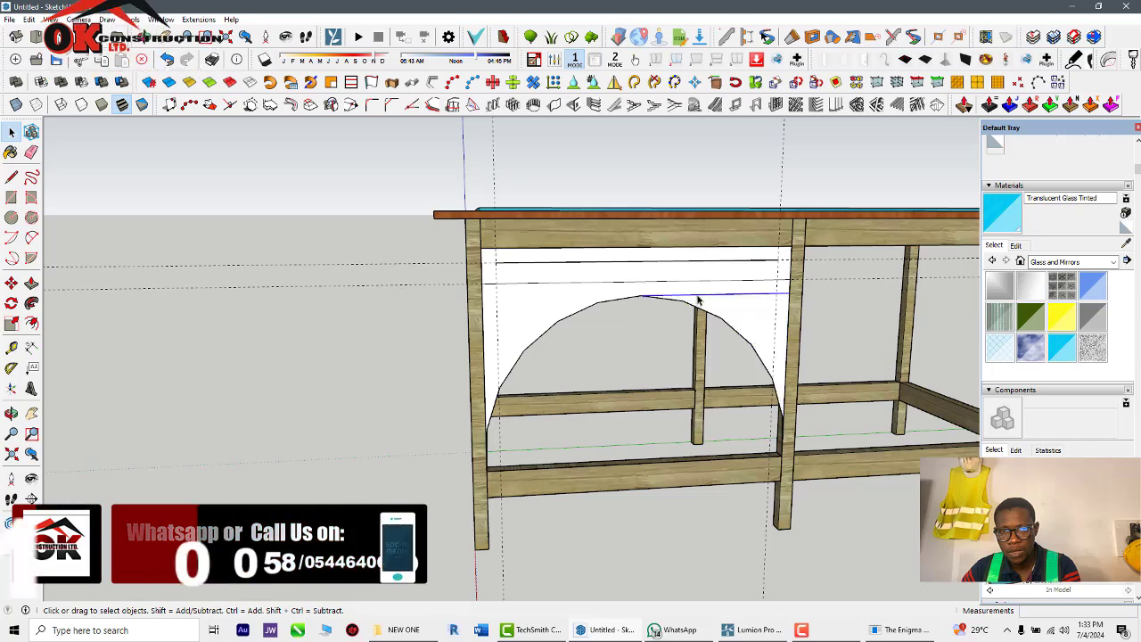
scroll(550, 294, down, 3)
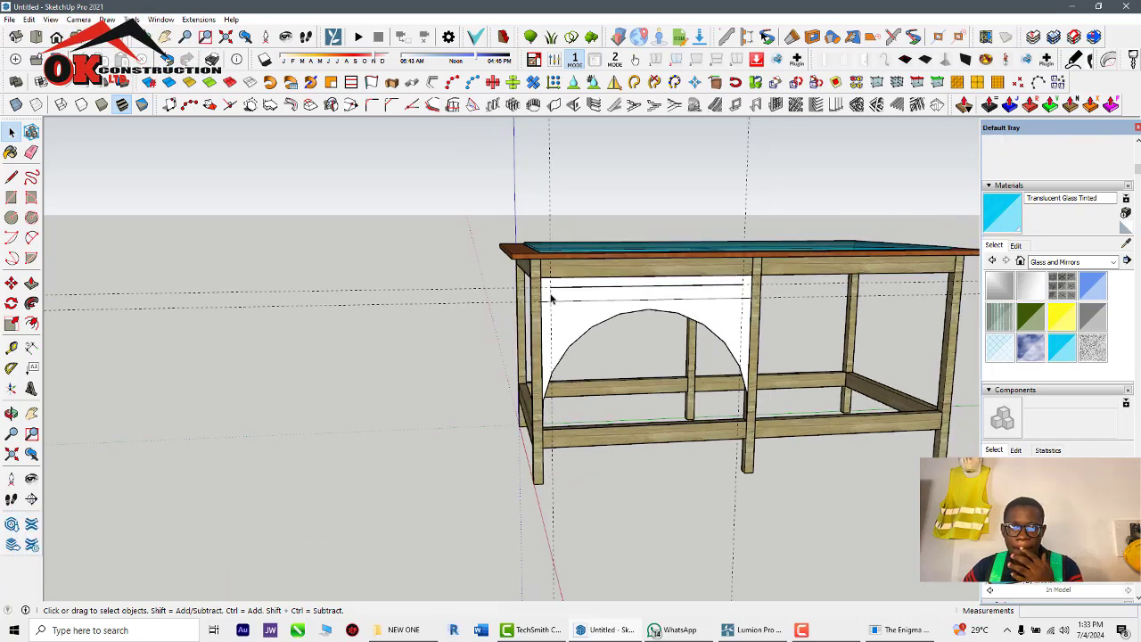
scroll(552, 294, up, 2)
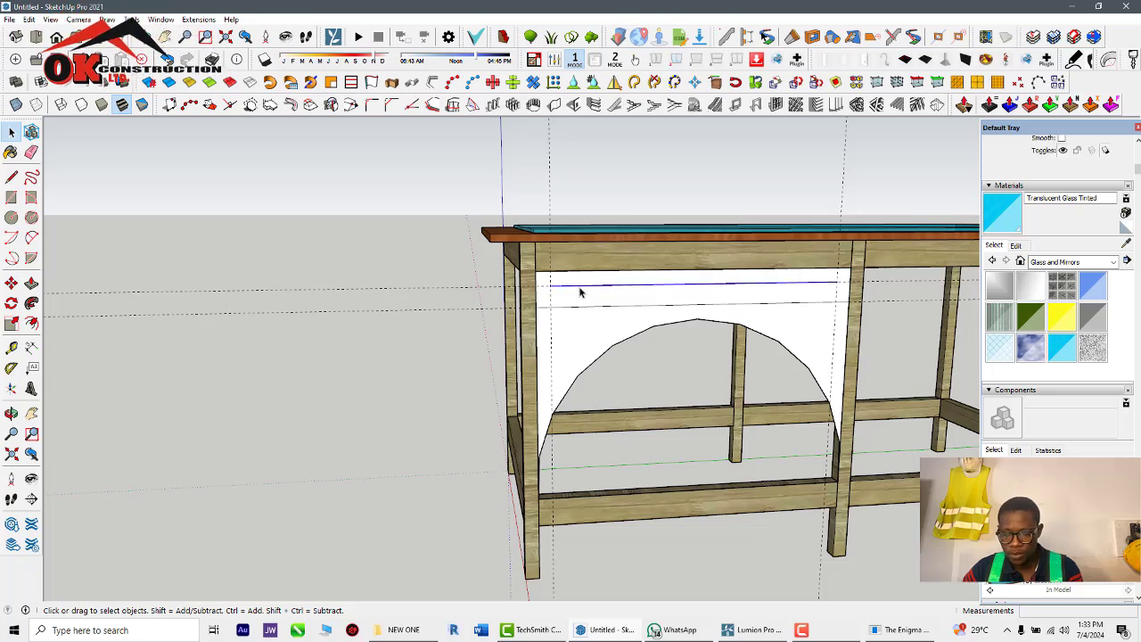
click(581, 297)
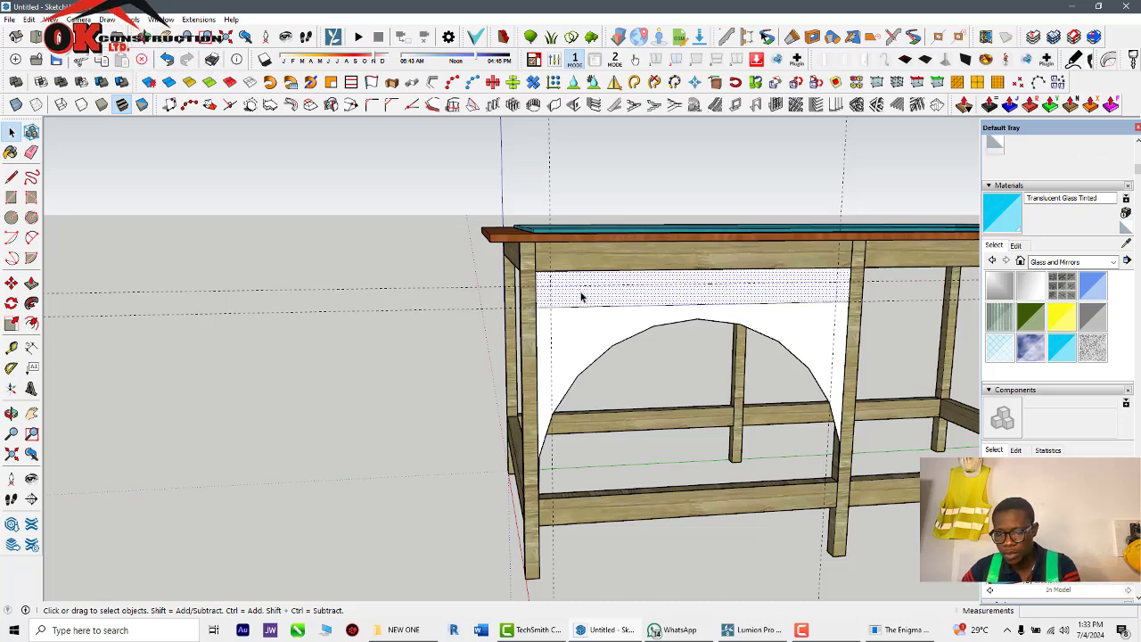
key(Delete)
Open the lower rail group, delete the rail segment beneath the arch in the left front bay, and close the group
middle_drag(705, 292, 721, 460)
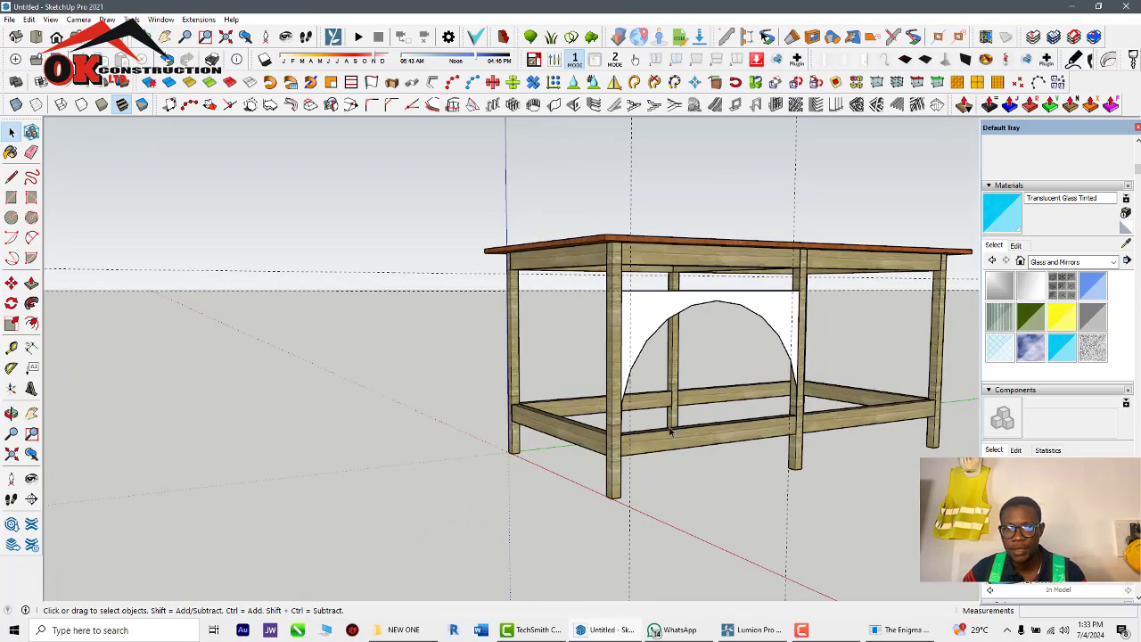
click(674, 440)
double_click(676, 441)
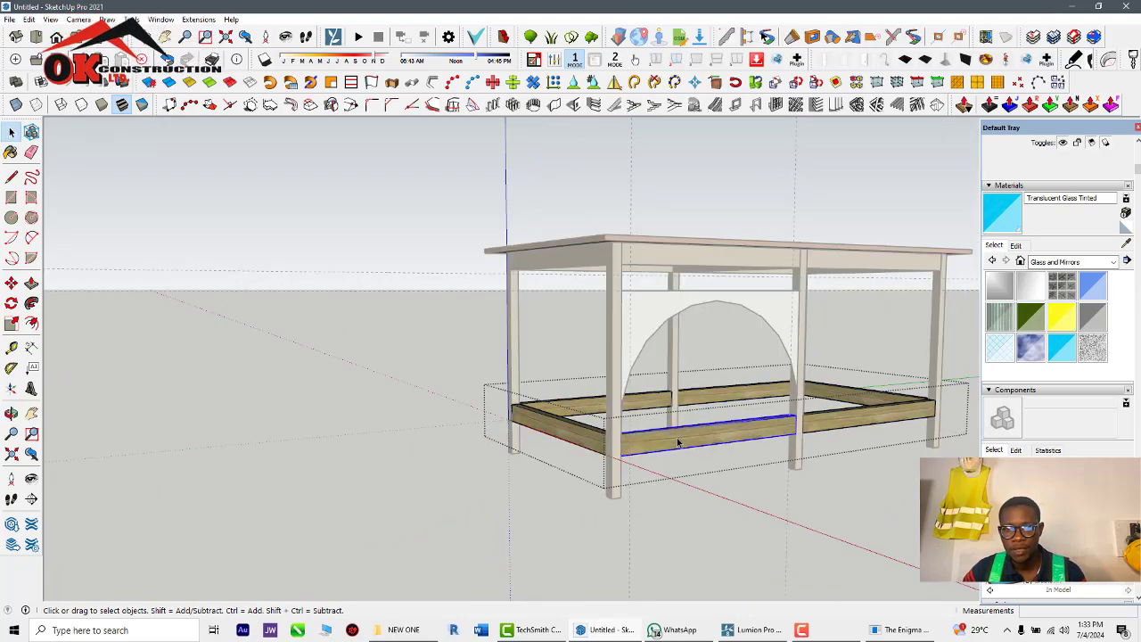
middle_drag(678, 438, 421, 469)
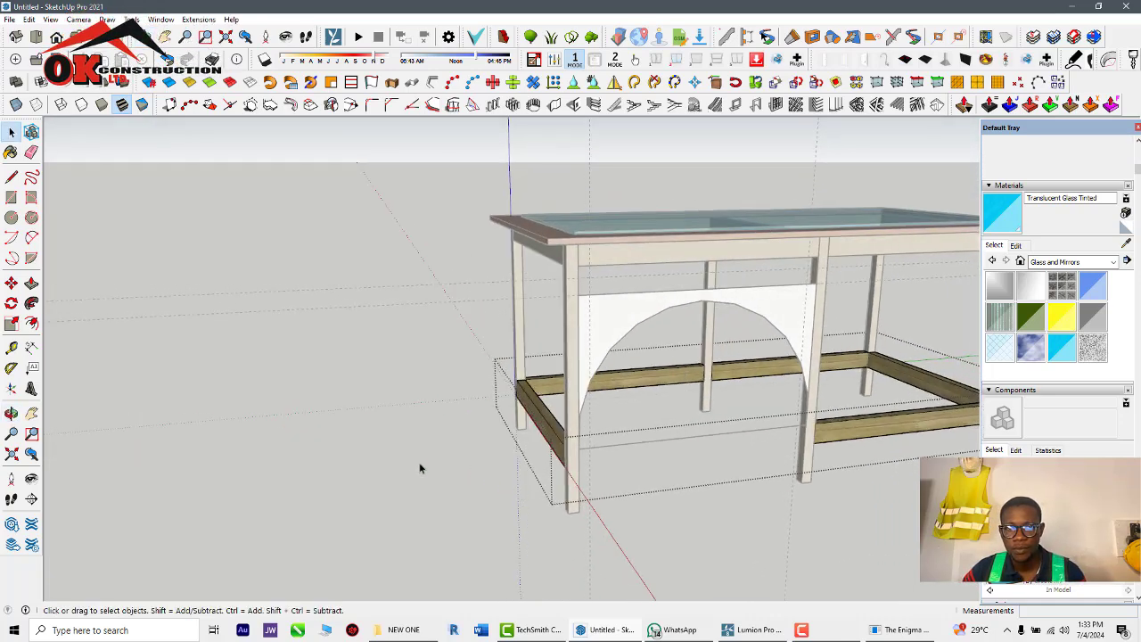
click(452, 456)
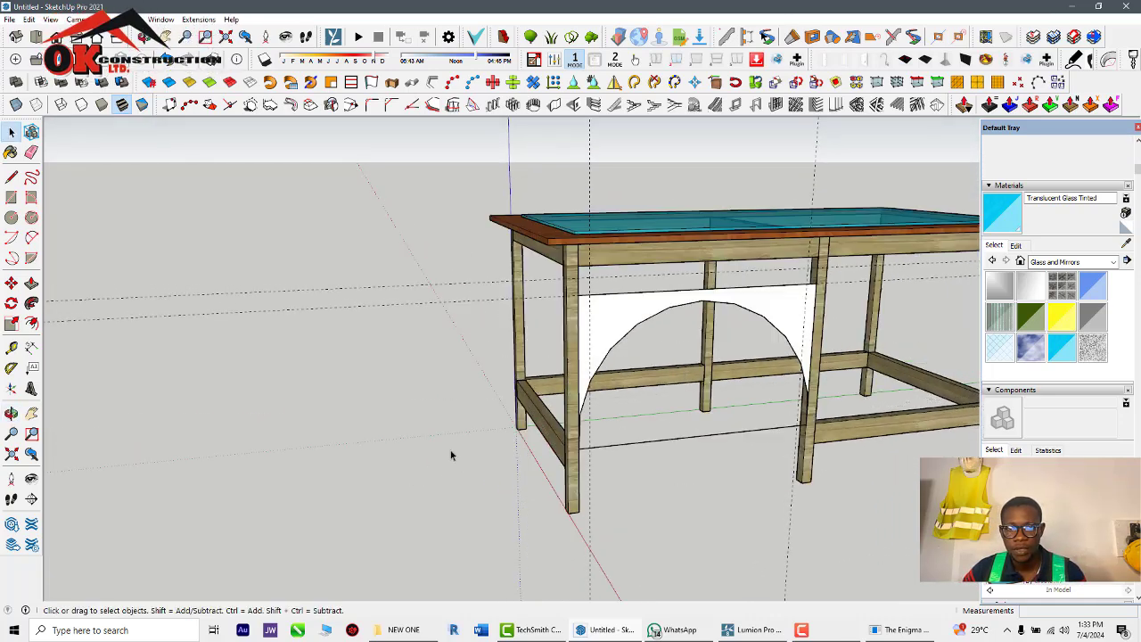
Delete the leftover line below the arch and make the whole arched panel a group
click(596, 334)
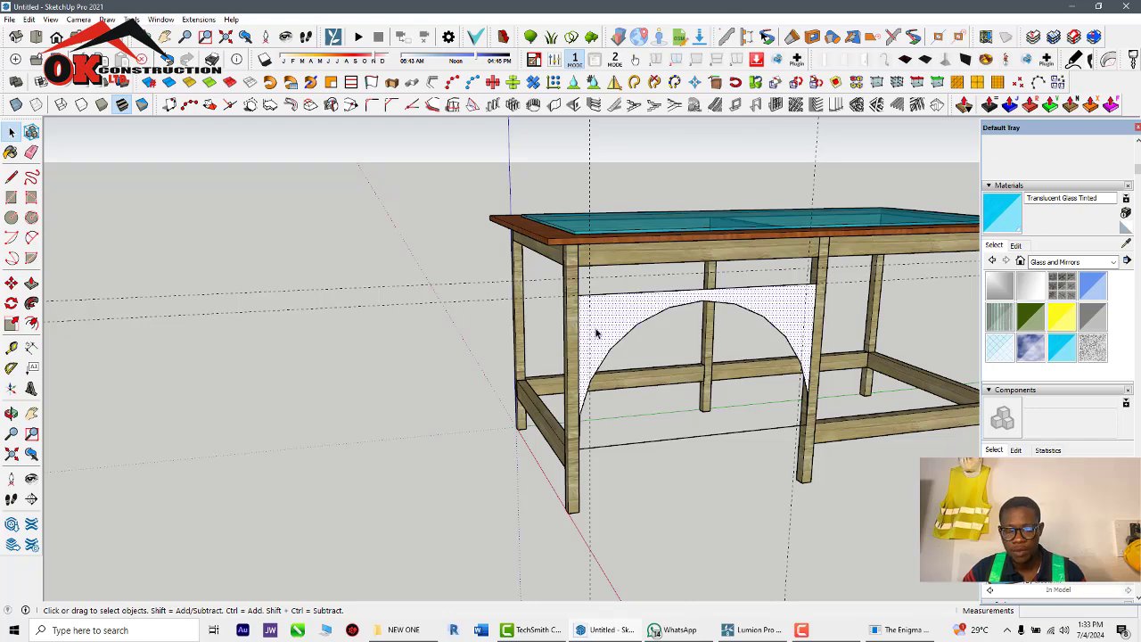
click(636, 444)
click(640, 461)
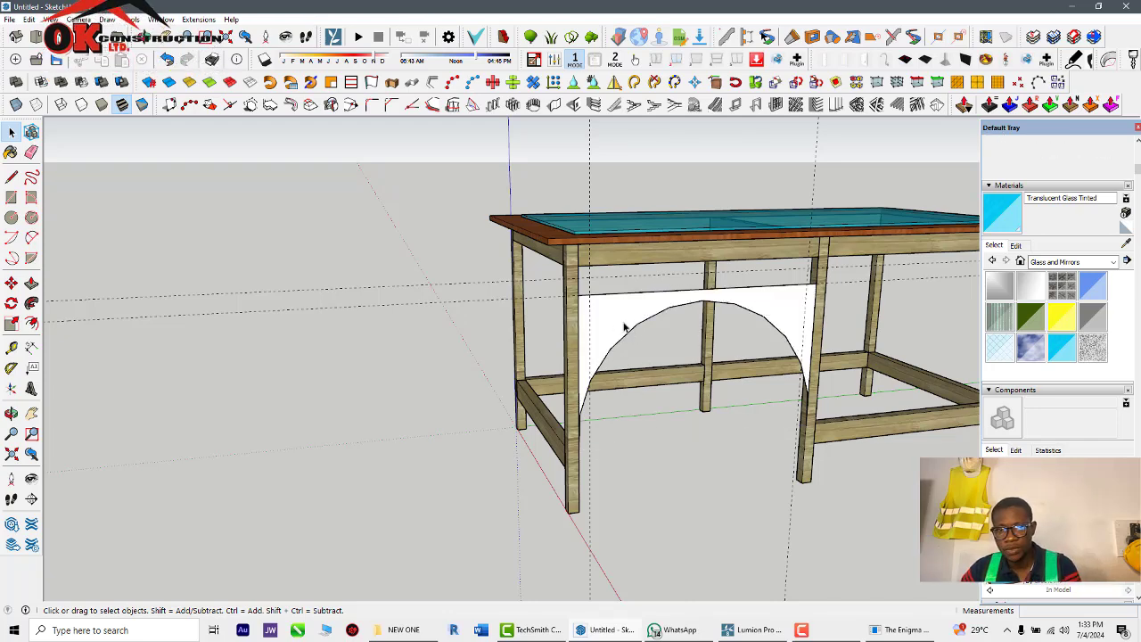
click(616, 325)
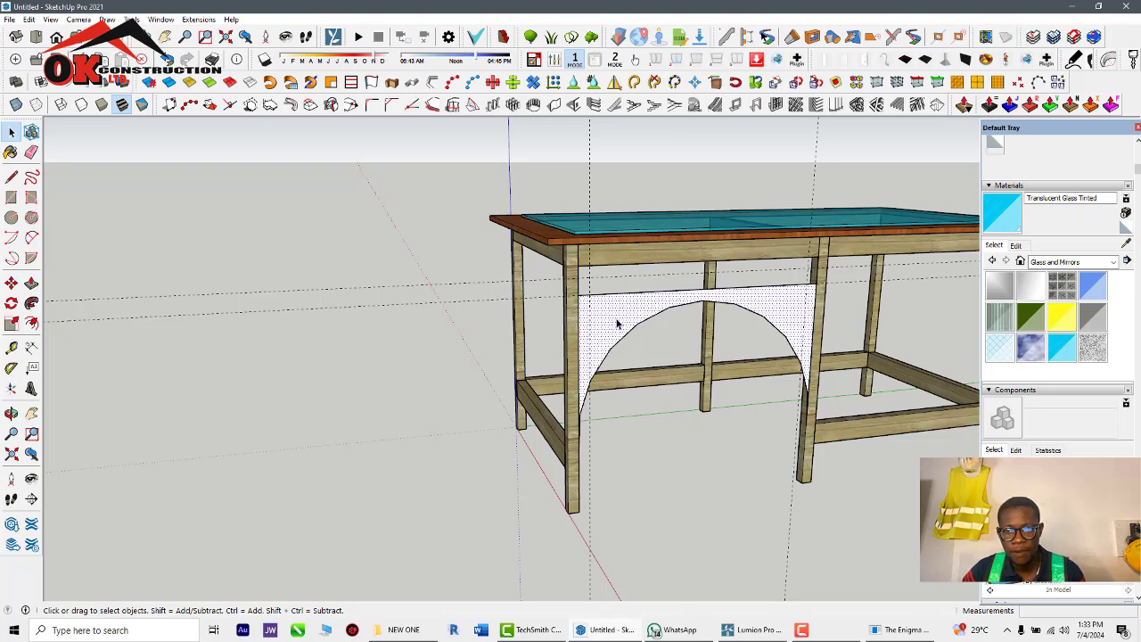
right_click(616, 325)
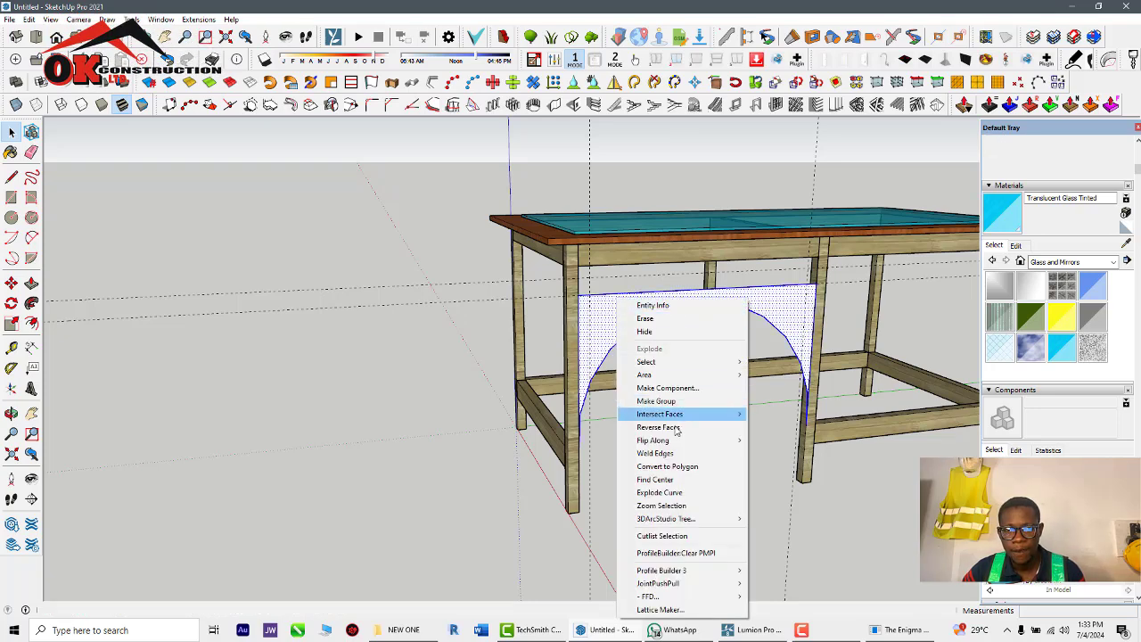
click(675, 402)
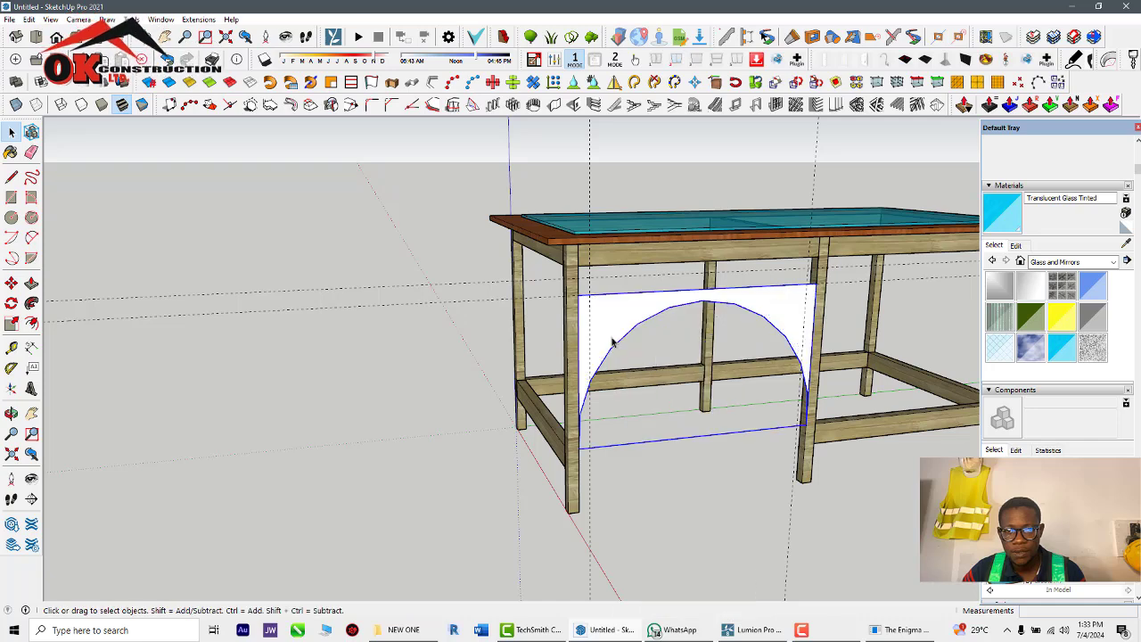
Sample the Wood Lumber ButtJoined material from the table leg and apply it to the arched panel group
click(1125, 244)
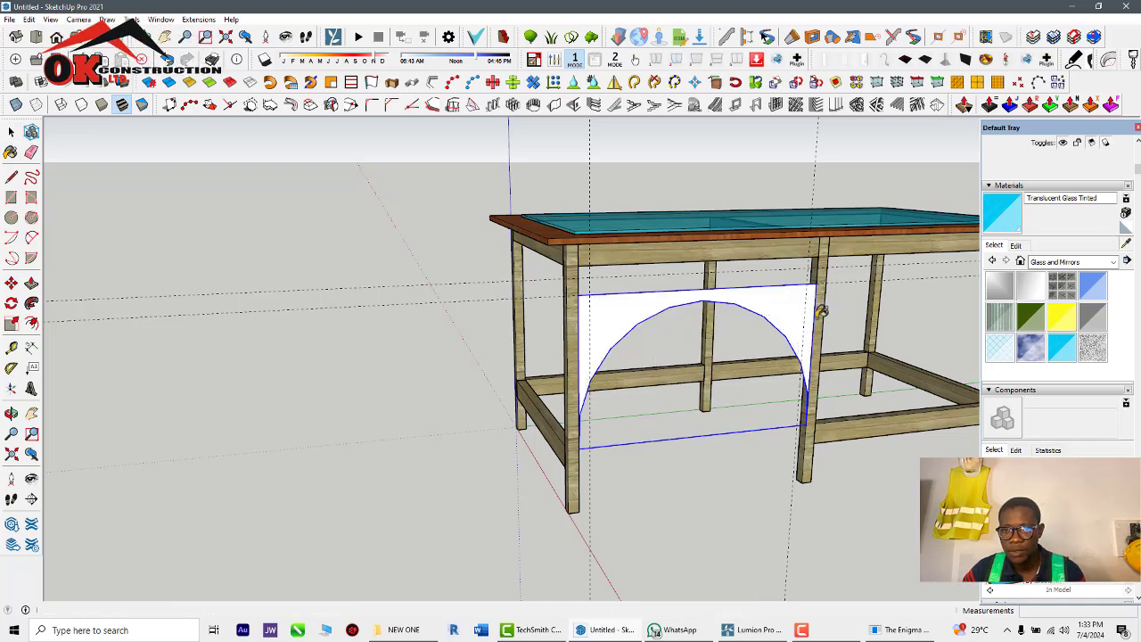
click(820, 310)
click(790, 305)
mouse_move(699, 330)
middle_down()
mouse_move(668, 265)
mouse_move(395, 357)
mouse_move(504, 400)
middle_up()
key(space)
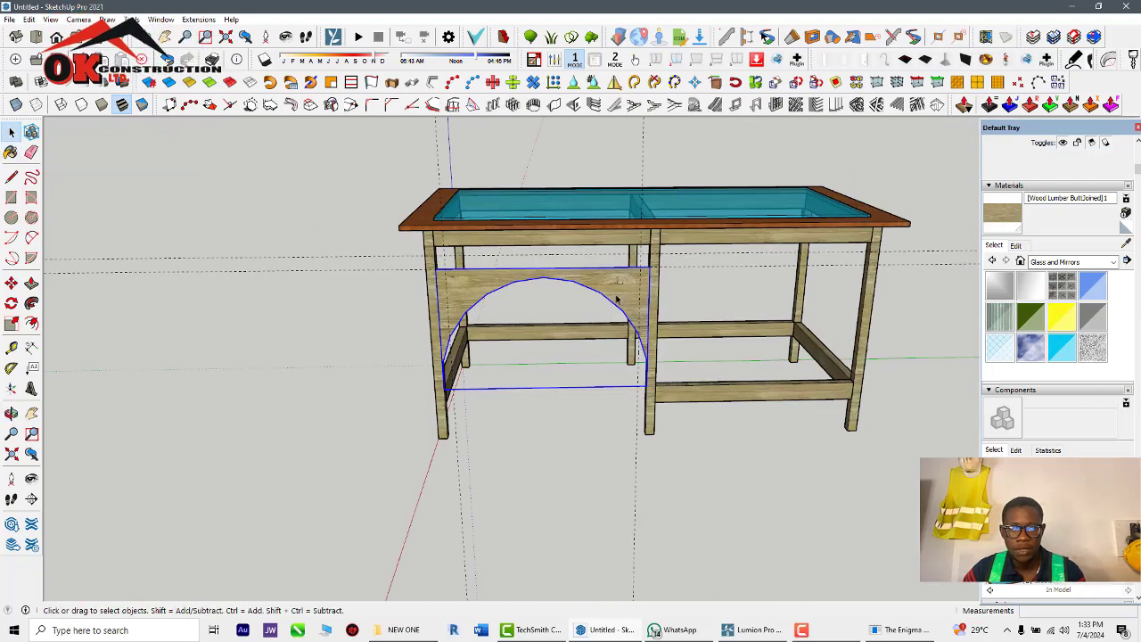
Open the arched panel group, extrude its front face 2", and close the group
double_click(619, 299)
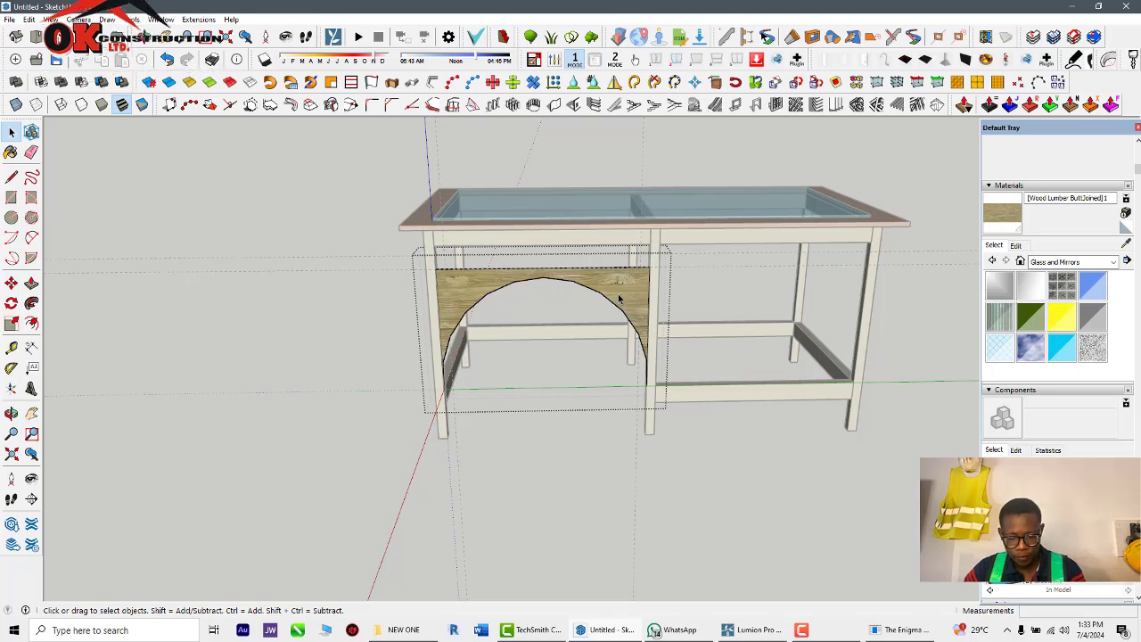
key(p)
click(619, 299)
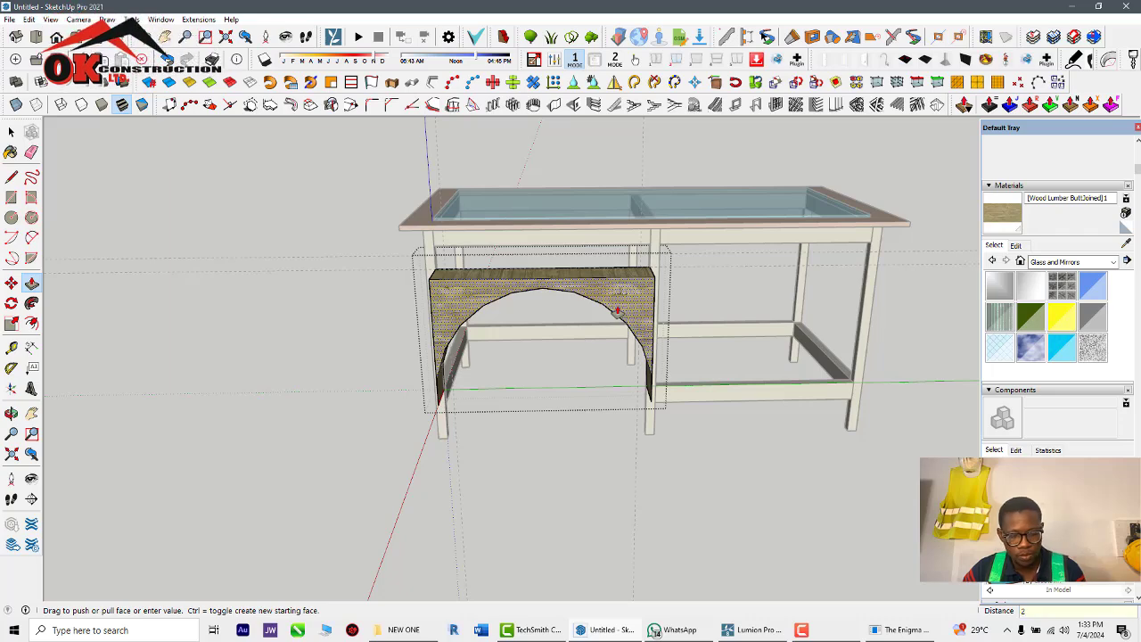
click(617, 311)
middle_drag(492, 438, 725, 467)
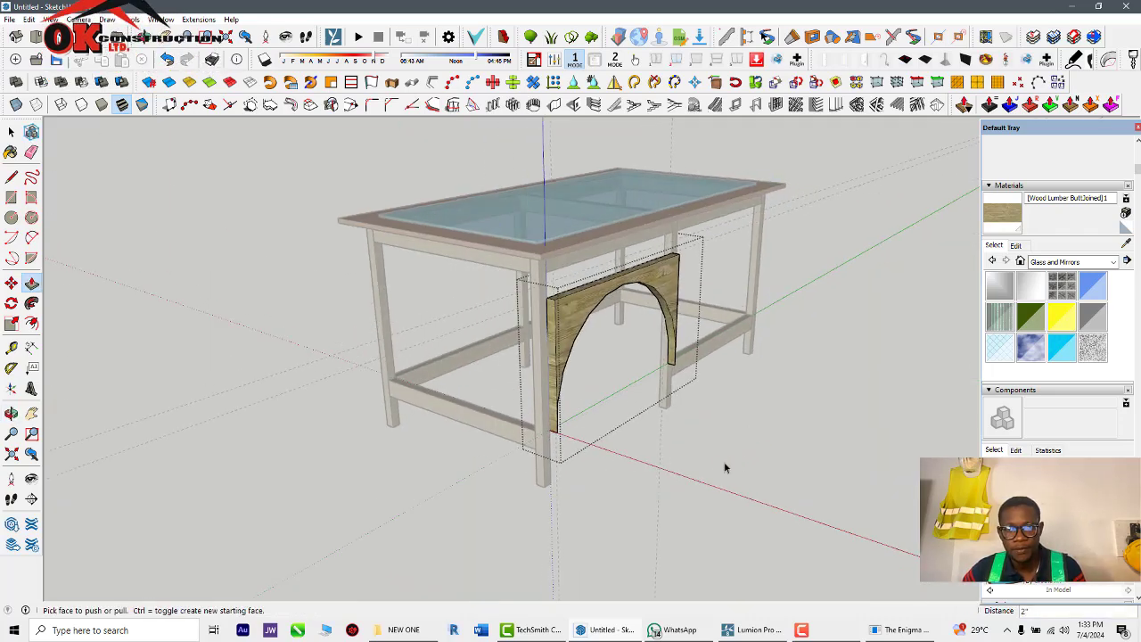
key(space)
click(780, 416)
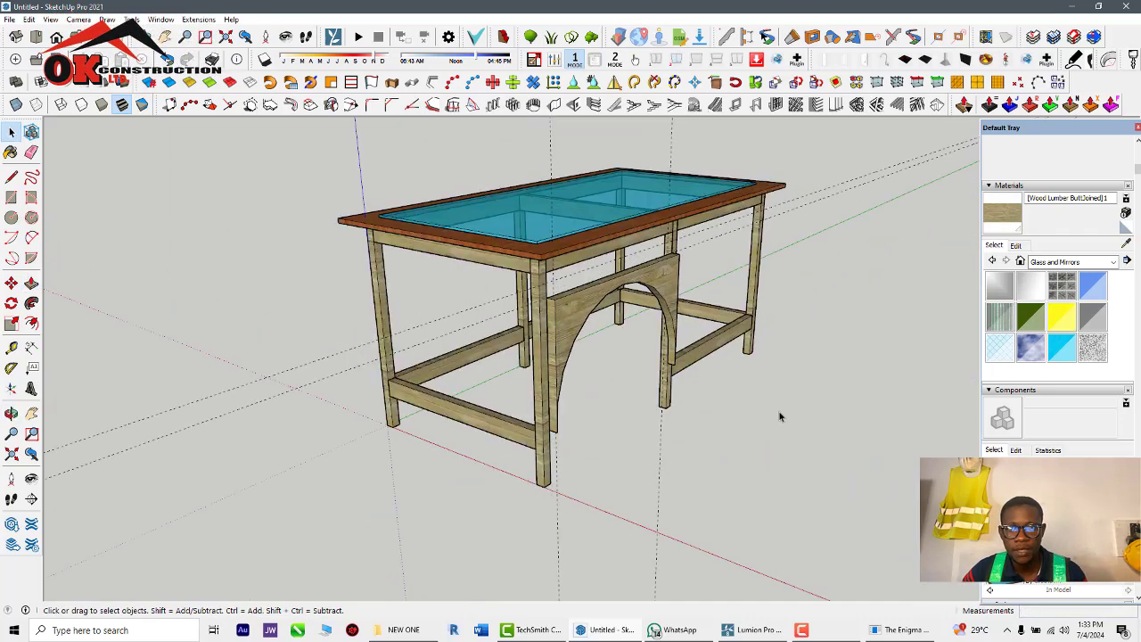
Move the arched panel by its lower front corner onto the foot of the front corner leg
click(564, 356)
middle_drag(522, 466, 420, 433)
scroll(466, 390, up, 5)
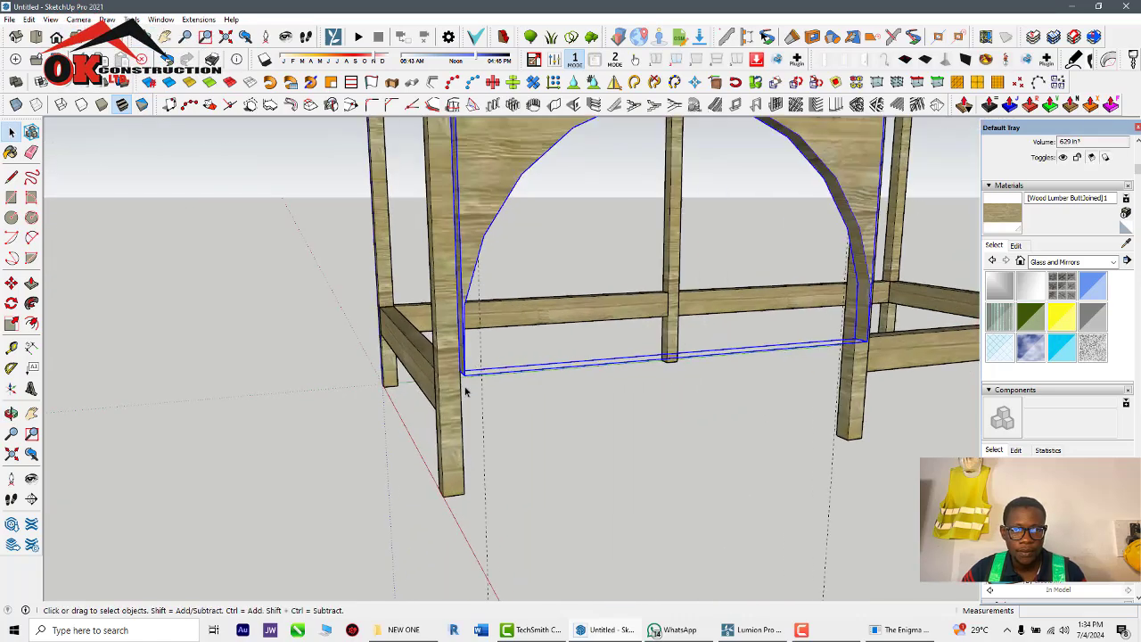
scroll(466, 391, up, 3)
key(m)
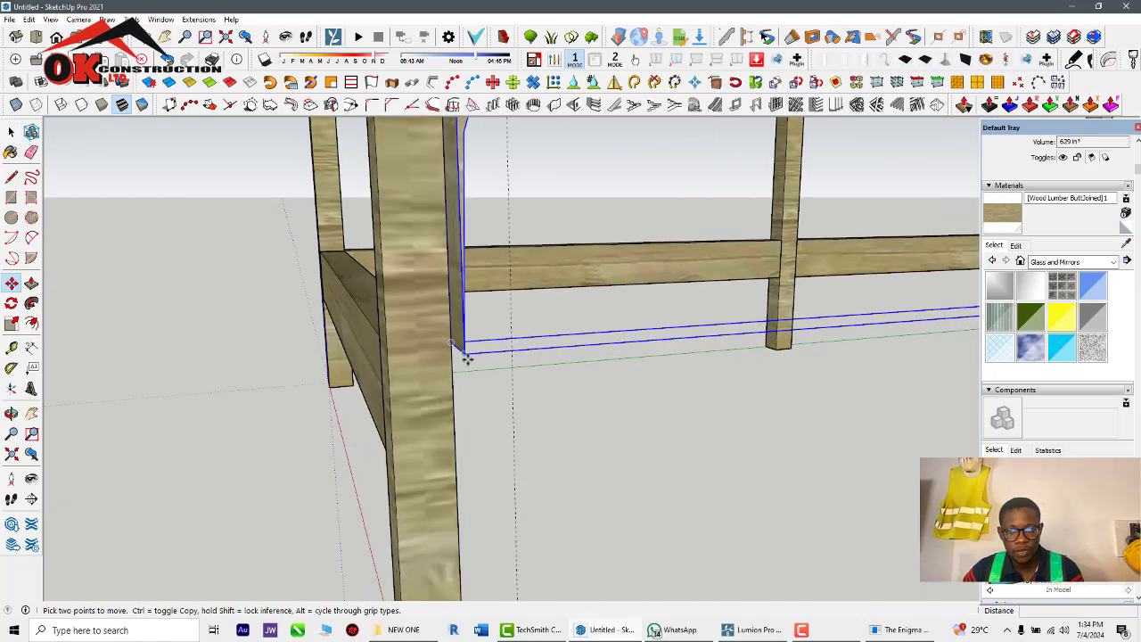
click(467, 350)
scroll(466, 350, down, 4)
scroll(470, 431, up, 3)
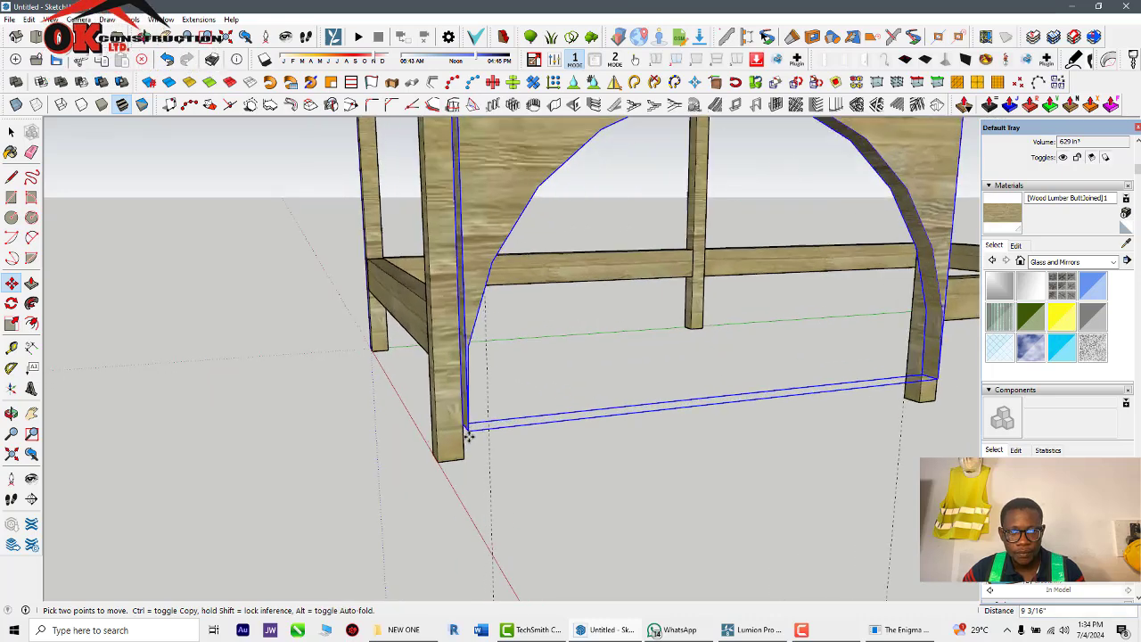
click(463, 462)
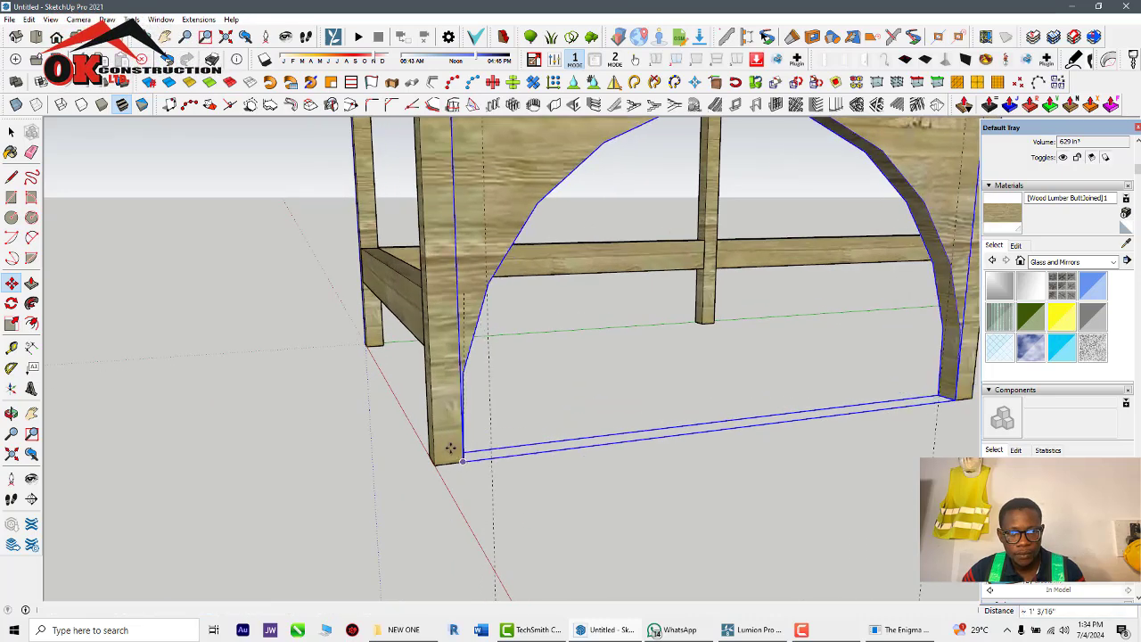
scroll(342, 403, down, 3)
scroll(341, 404, down, 2)
middle_drag(408, 428, 316, 428)
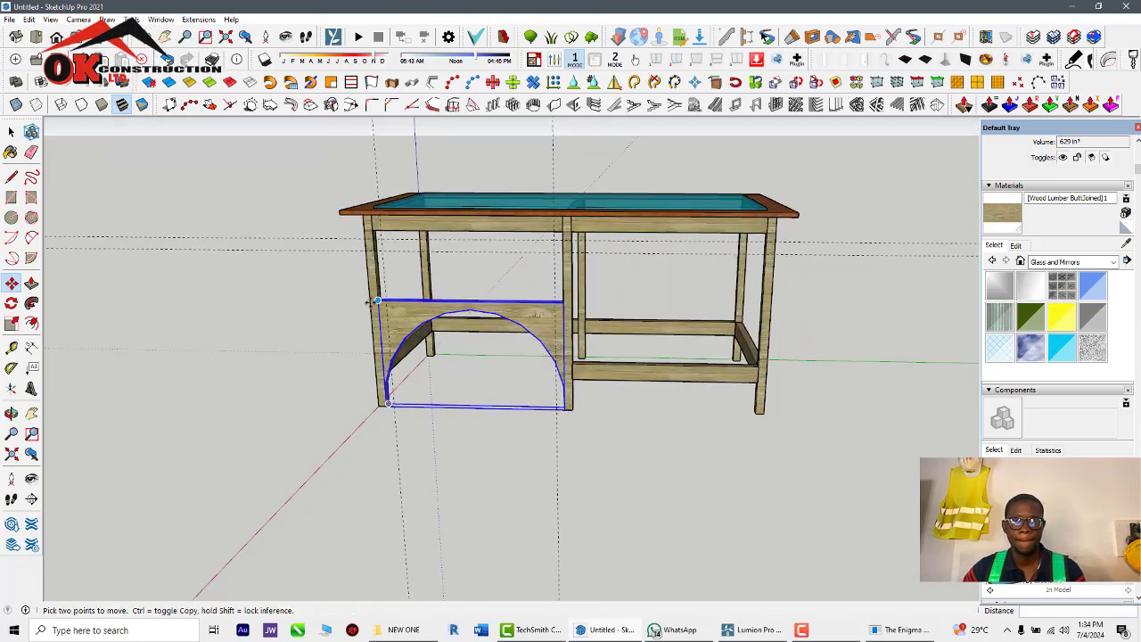
Raise the arched panel by its upper corner to where the corner leg meets the underside of the apron
scroll(370, 303, up, 3)
click(382, 299)
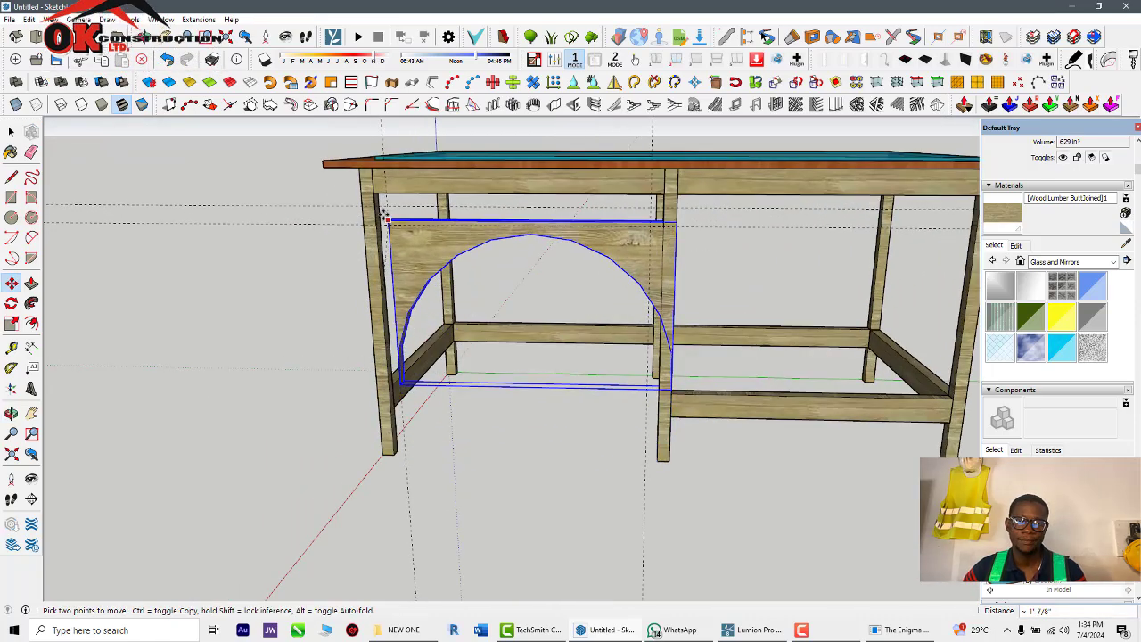
click(377, 195)
scroll(395, 319, down, 2)
middle_drag(449, 378, 559, 349)
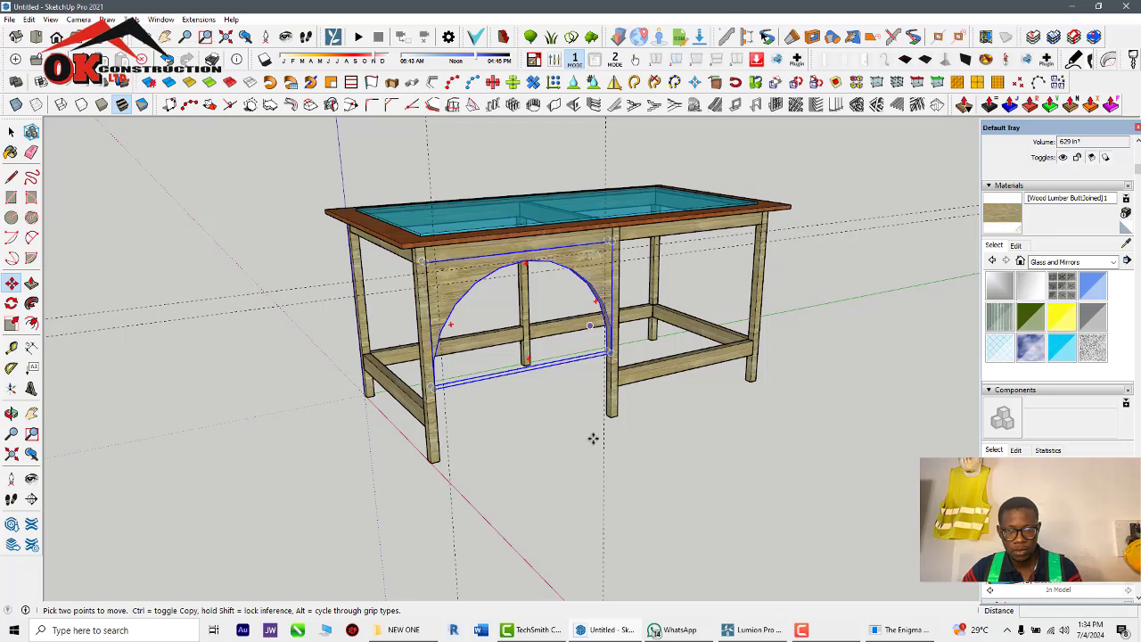
Move the arched panel about 3' 10" out of the table along the green axis and rotate it parallel to the table's short end
click(509, 479)
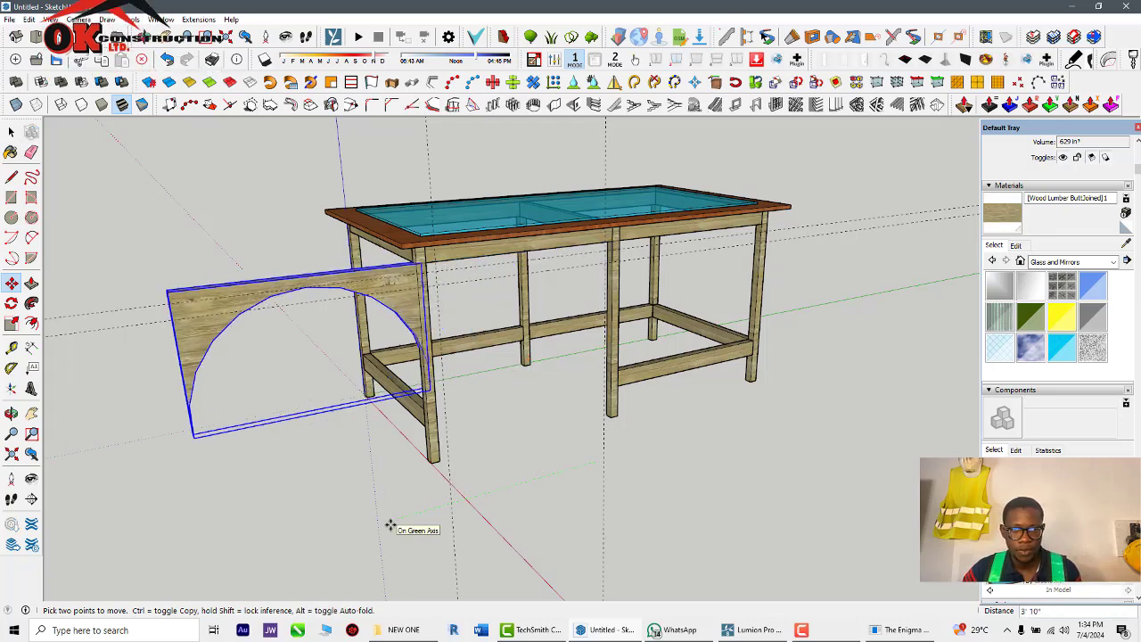
middle_drag(464, 419, 518, 471)
scroll(505, 459, down, 1)
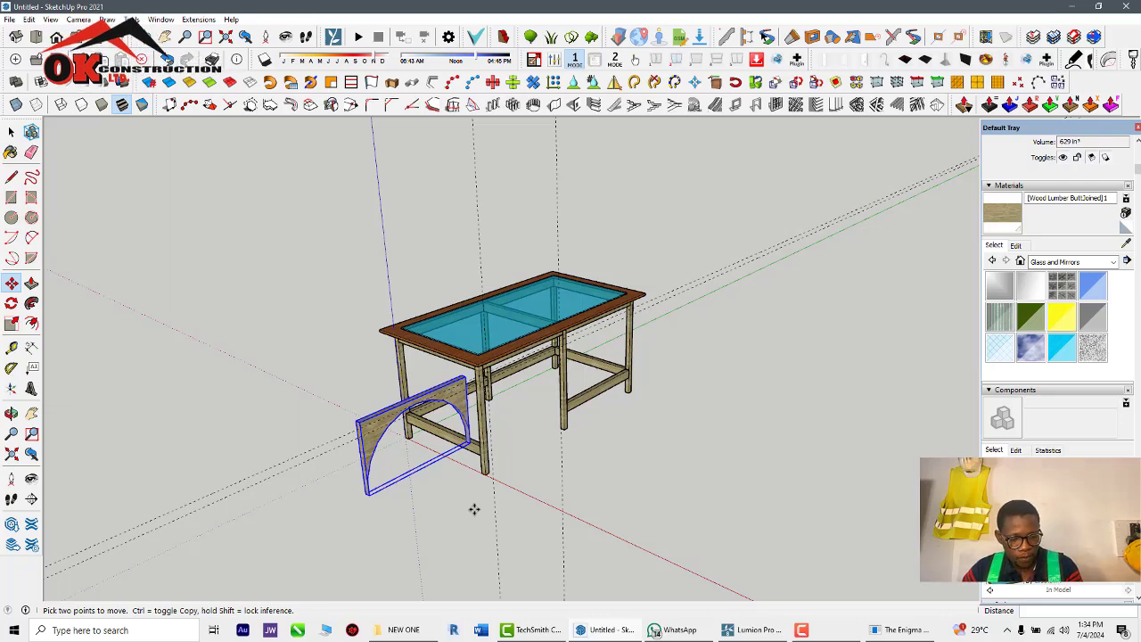
key(q)
click(449, 546)
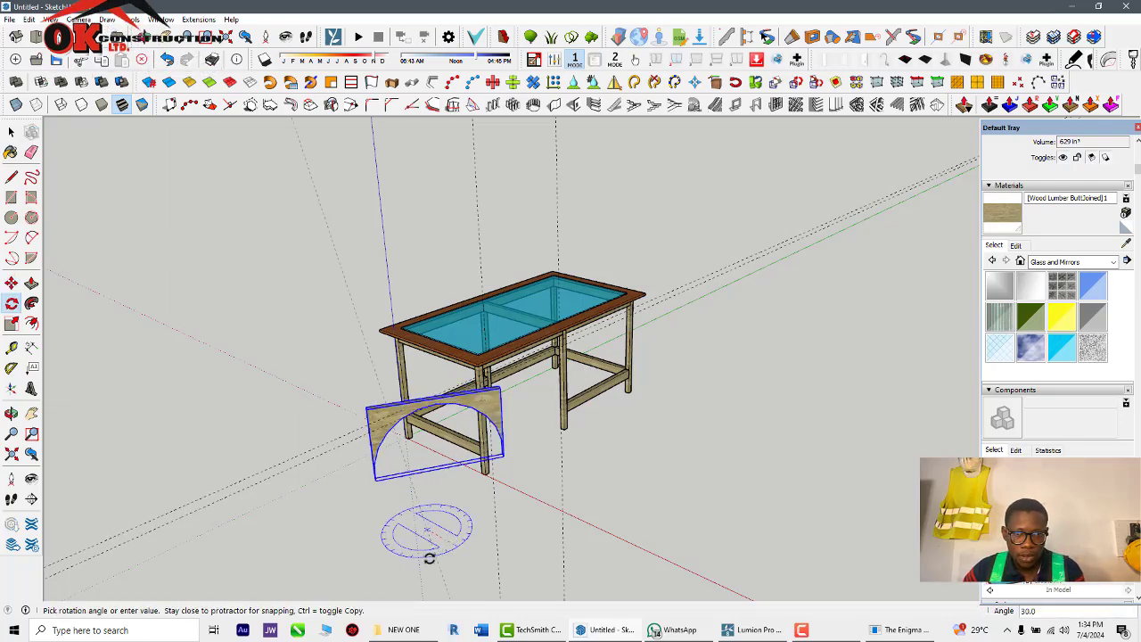
click(382, 563)
middle_drag(386, 429, 628, 558)
scroll(621, 547, up, 5)
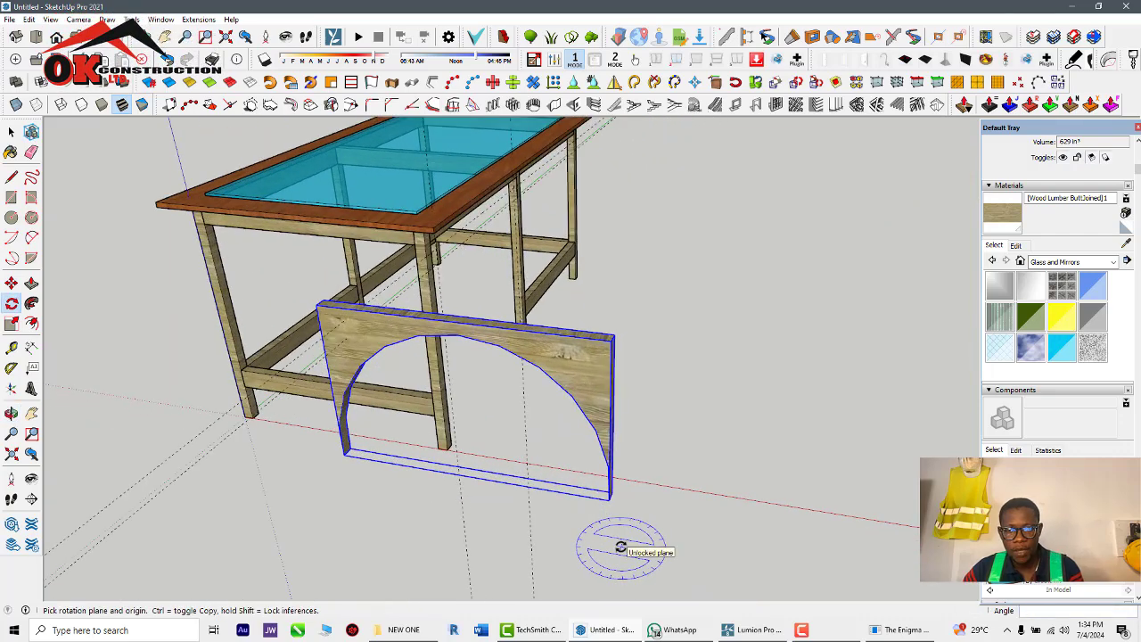
Move the rotated arched panel by its upper corner into the table's short end, fitting it beneath the apron at the corner leg
key(m)
scroll(612, 519, up, 2)
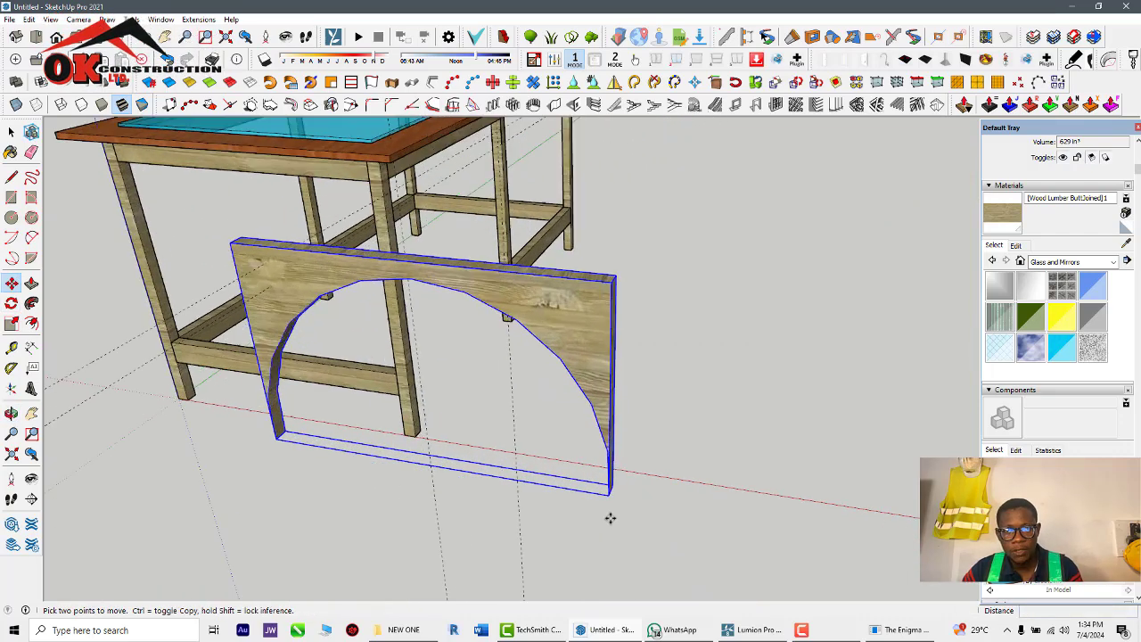
click(611, 282)
scroll(640, 411, down, 2)
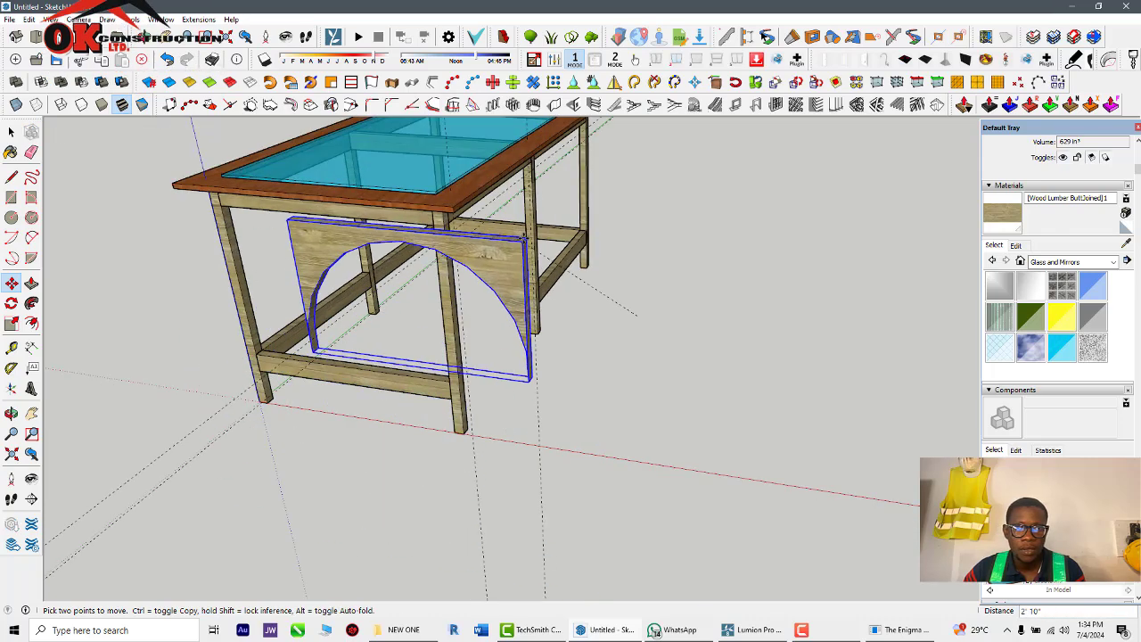
scroll(520, 230, down, 3)
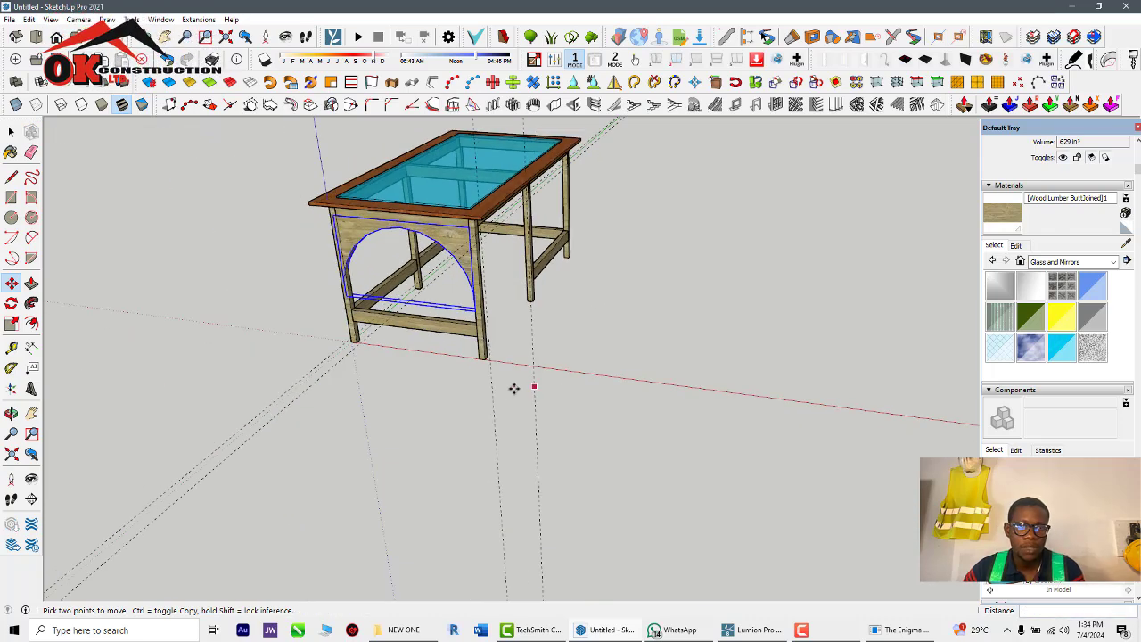
middle_drag(515, 390, 446, 344)
key(space)
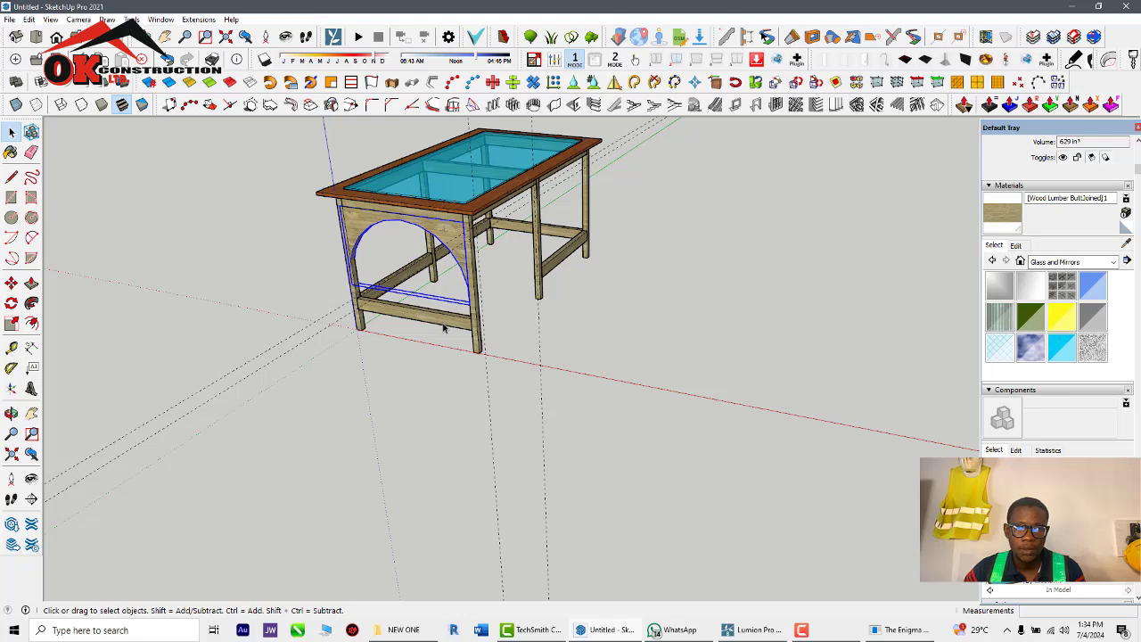
Copy the arched end panel about 5' 5" along the red axis, clear of the table
middle_drag(571, 333, 249, 321)
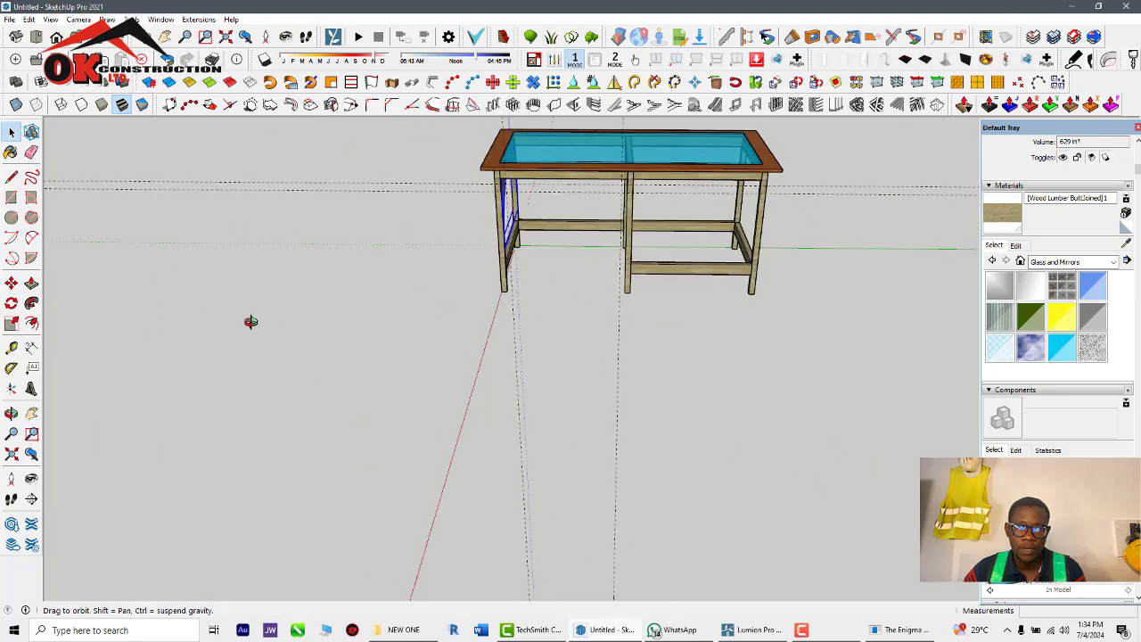
scroll(641, 299, down, 3)
middle_drag(639, 356, 540, 267)
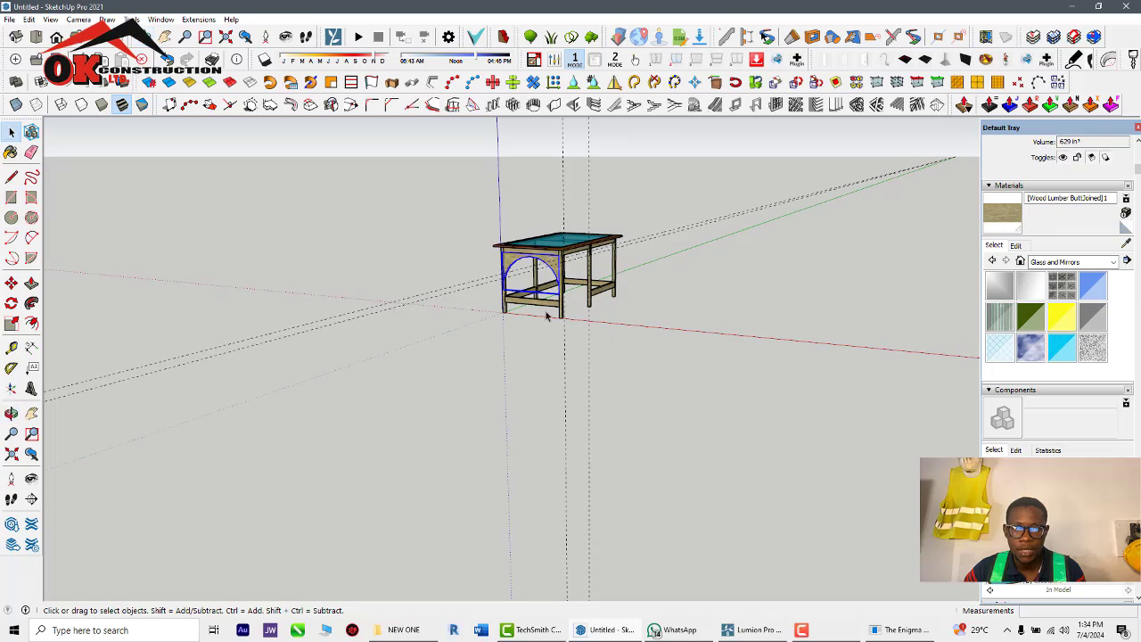
key(m)
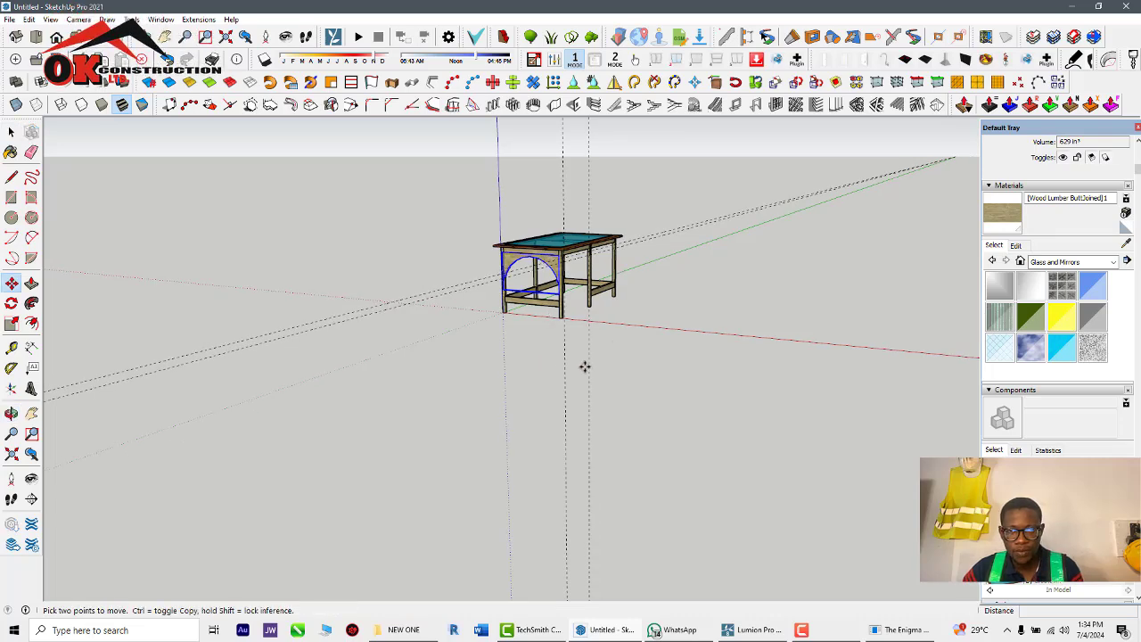
click(584, 366)
key(ctrl)
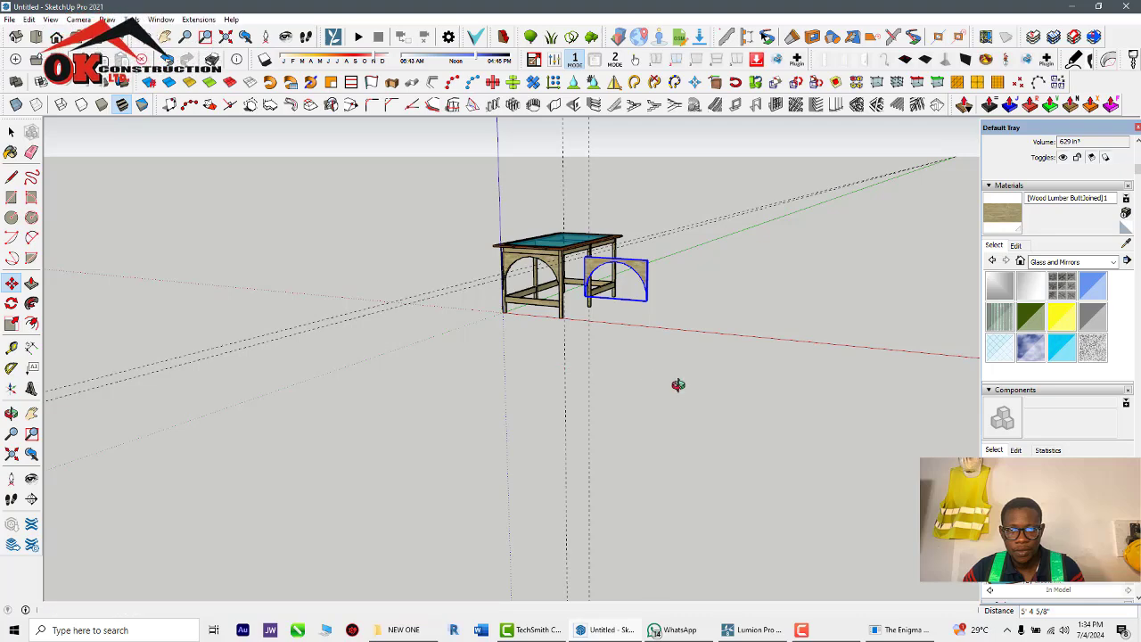
middle_drag(678, 385, 558, 424)
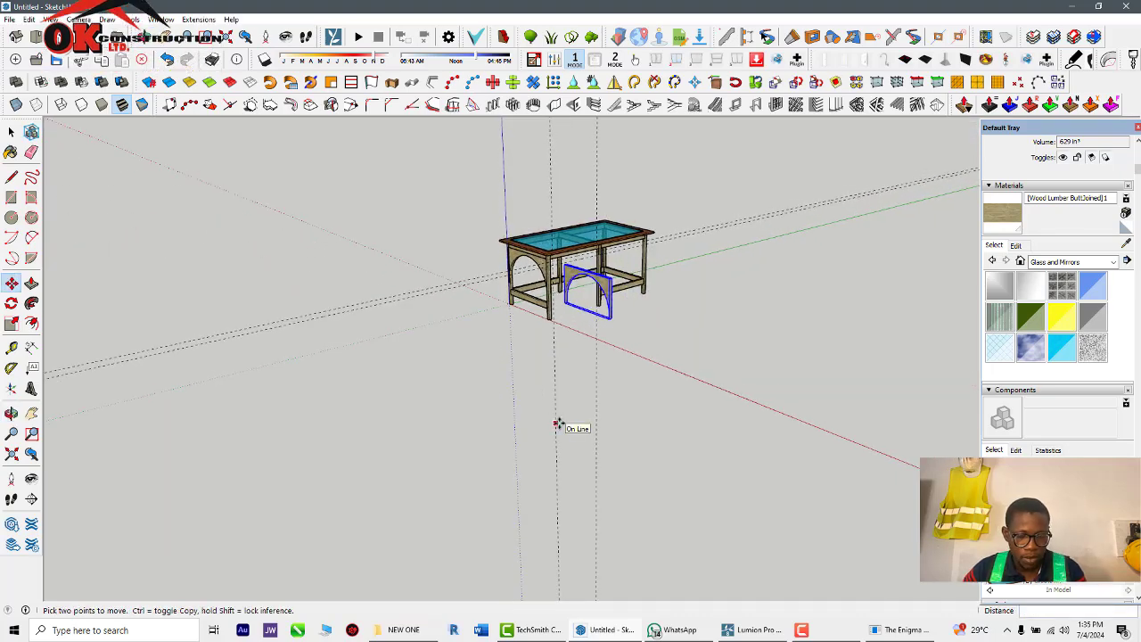
Rotate the copied arched panel 90° about the vertical axis so it runs parallel to the table's long side
key(q)
click(613, 410)
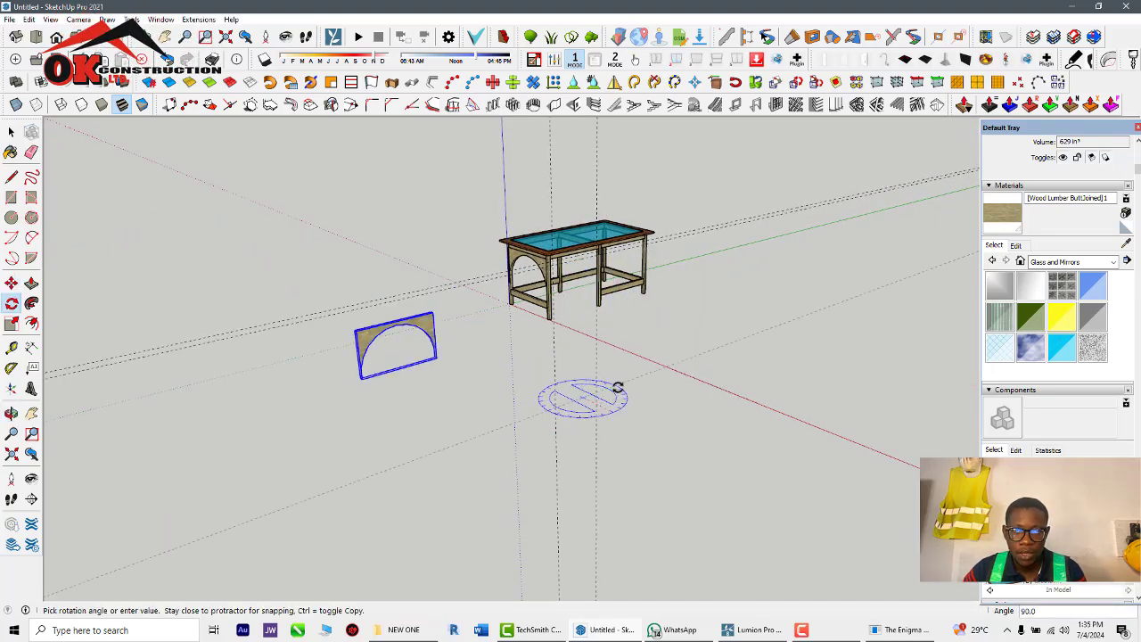
click(616, 388)
middle_drag(691, 381, 627, 398)
mouse_move(606, 286)
middle_down()
mouse_move(491, 331)
mouse_move(606, 303)
middle_up()
Delete the middle front leg, and delete the remaining front lower rail inside its group before closing the group
key(space)
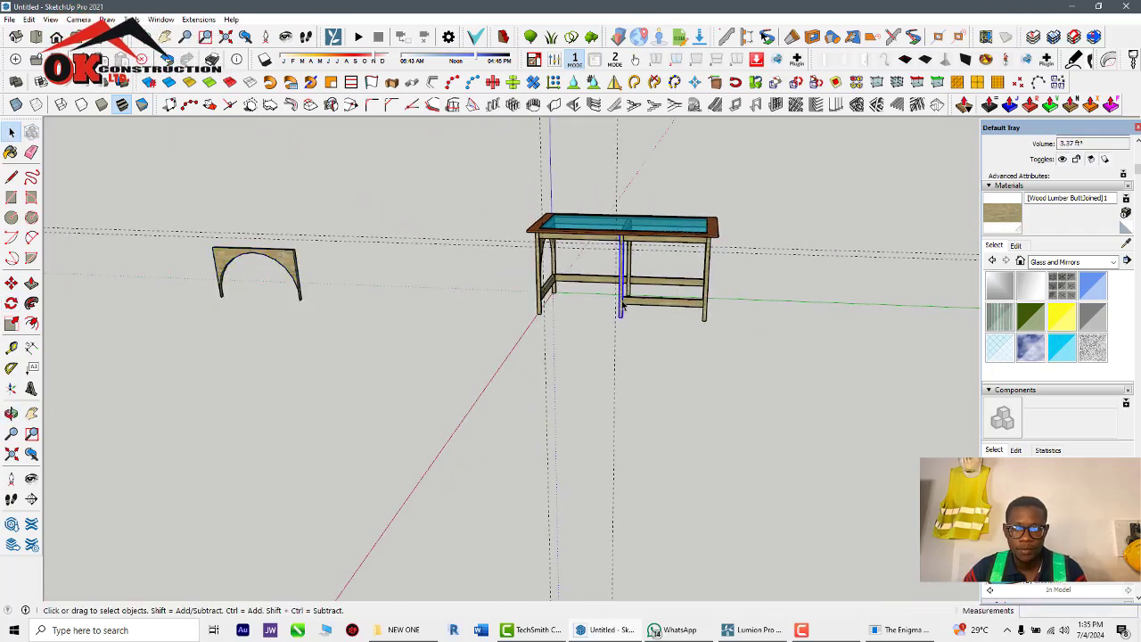
double_click(649, 308)
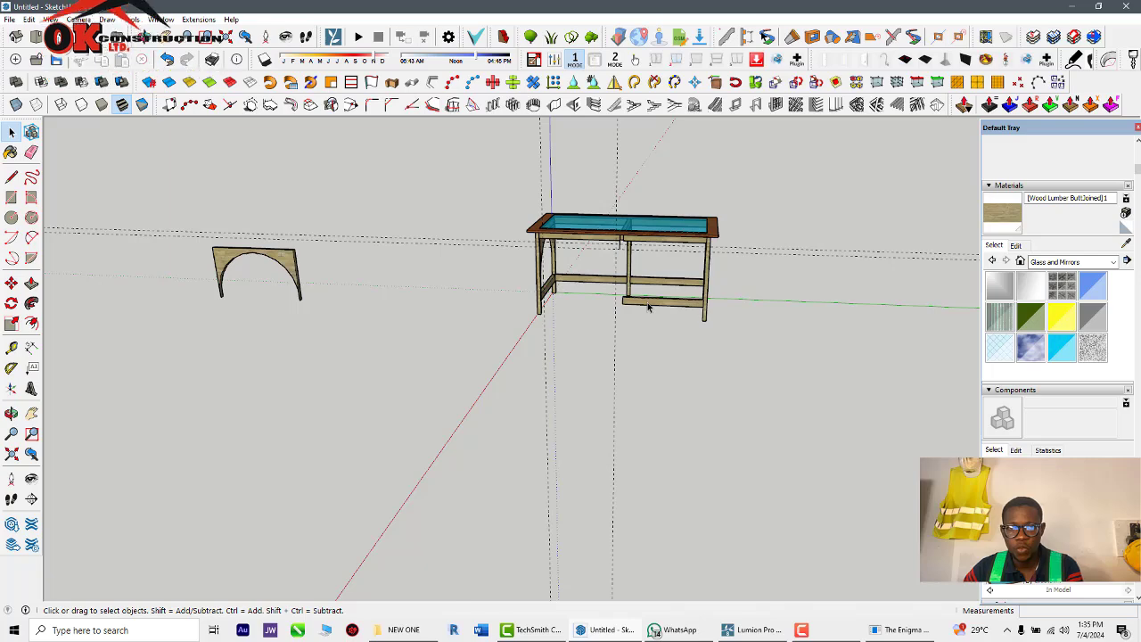
double_click(648, 307)
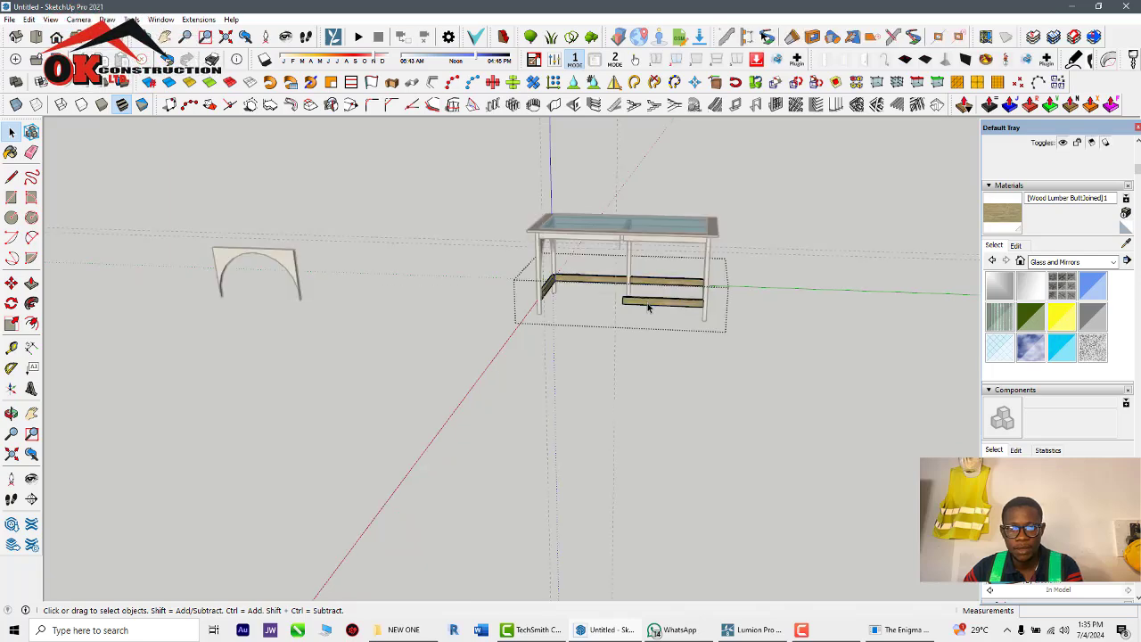
key(Delete)
click(385, 364)
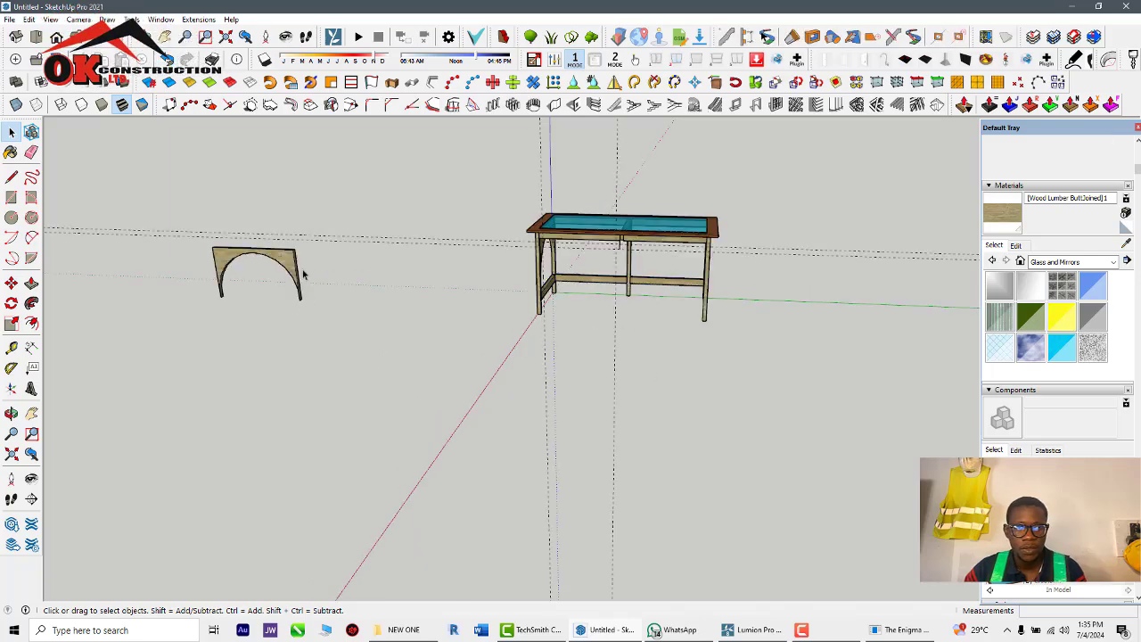
Move the copied arched panel by its upper corner to the far front corner leg, fitting it beneath the apron
scroll(301, 307, up, 2)
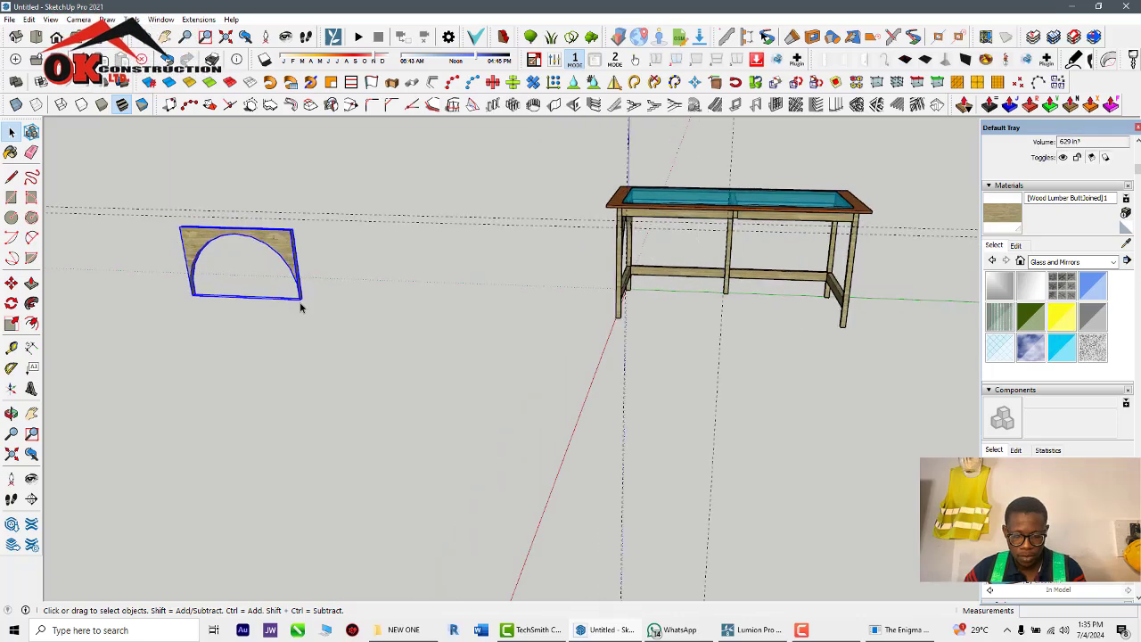
key(m)
scroll(290, 232, up, 2)
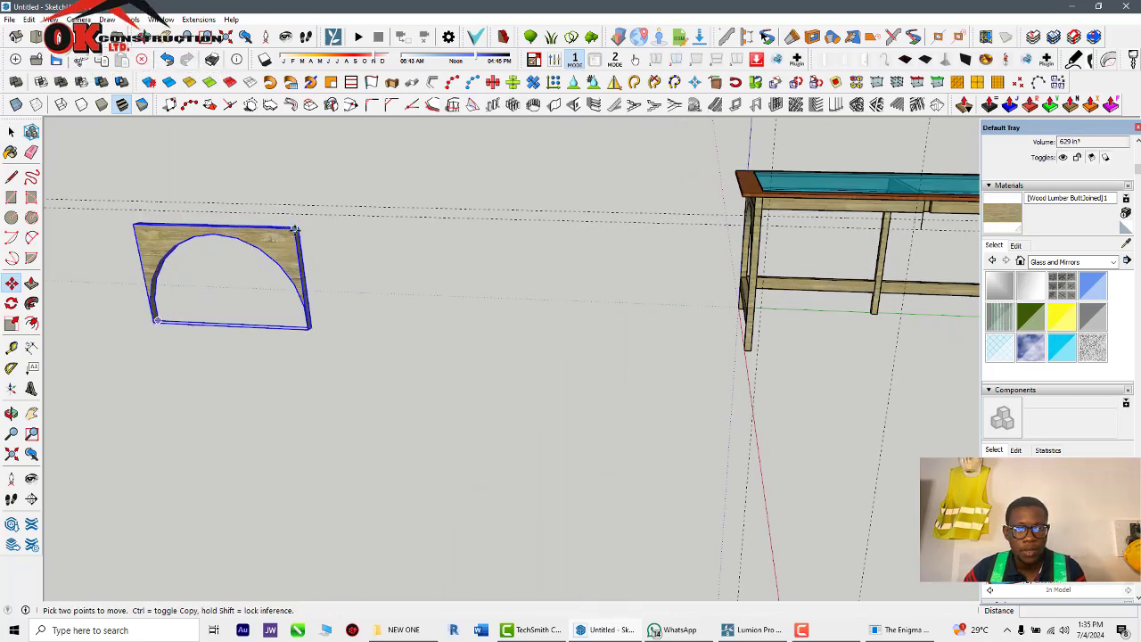
click(295, 230)
scroll(268, 326, down, 1)
scroll(883, 303, up, 2)
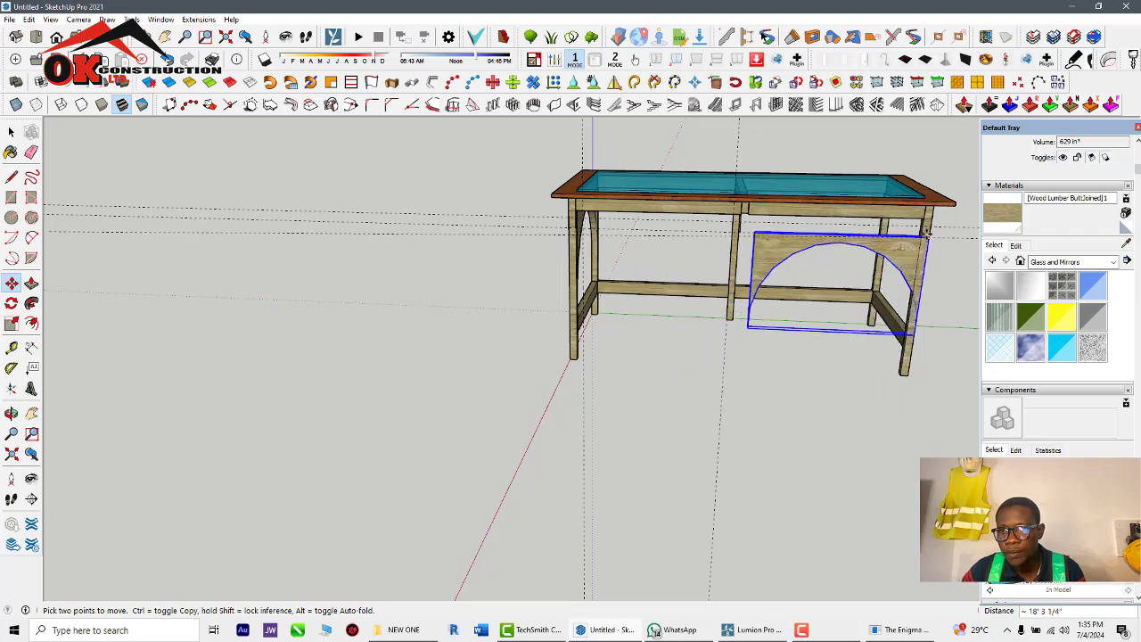
Scale the copied arched panel along the table's length so it spans between the two front corner legs, and deselect it
middle_drag(666, 306, 964, 328)
key(s)
scroll(700, 237, up, 3)
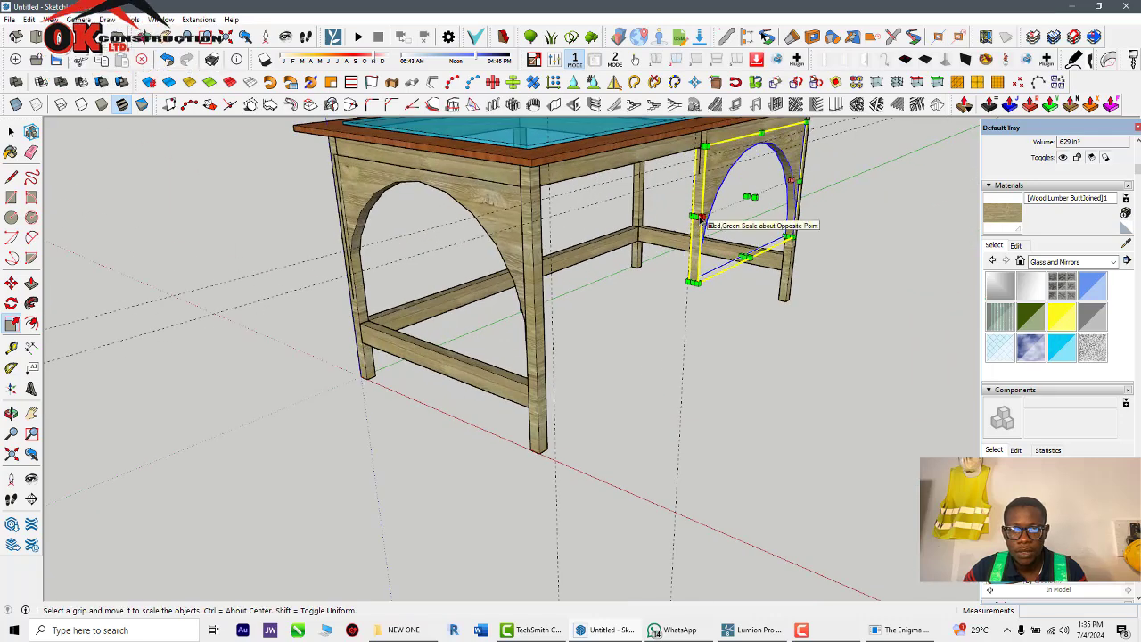
drag(695, 216, 540, 269)
middle_drag(581, 339, 683, 347)
scroll(533, 328, up, 3)
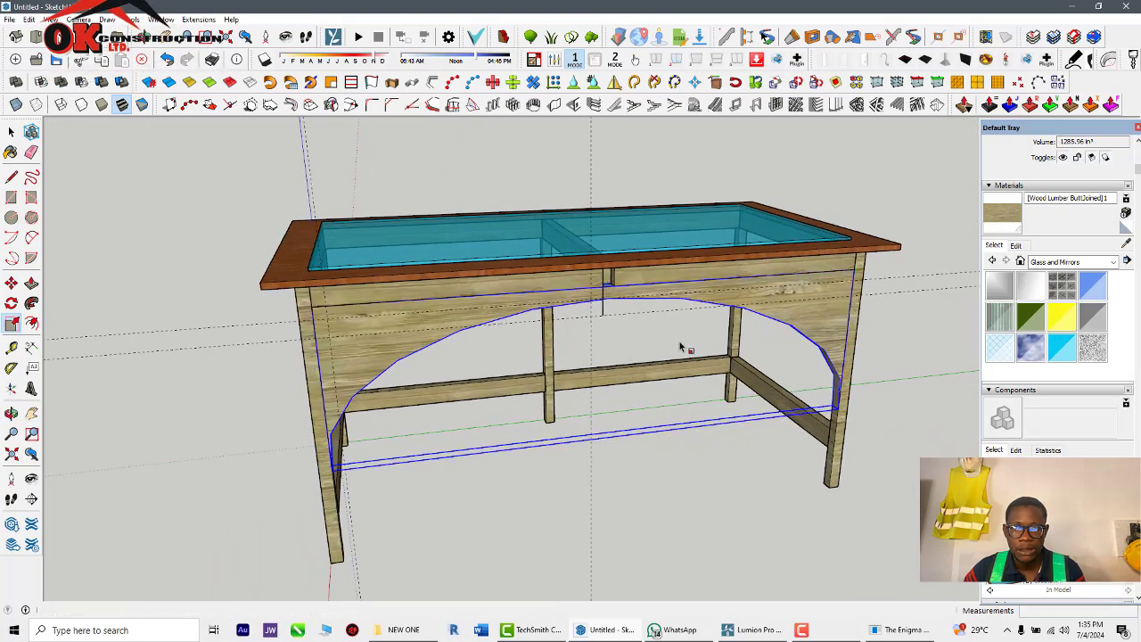
key(space)
scroll(610, 288, up, 3)
scroll(615, 283, up, 2)
scroll(621, 283, down, 5)
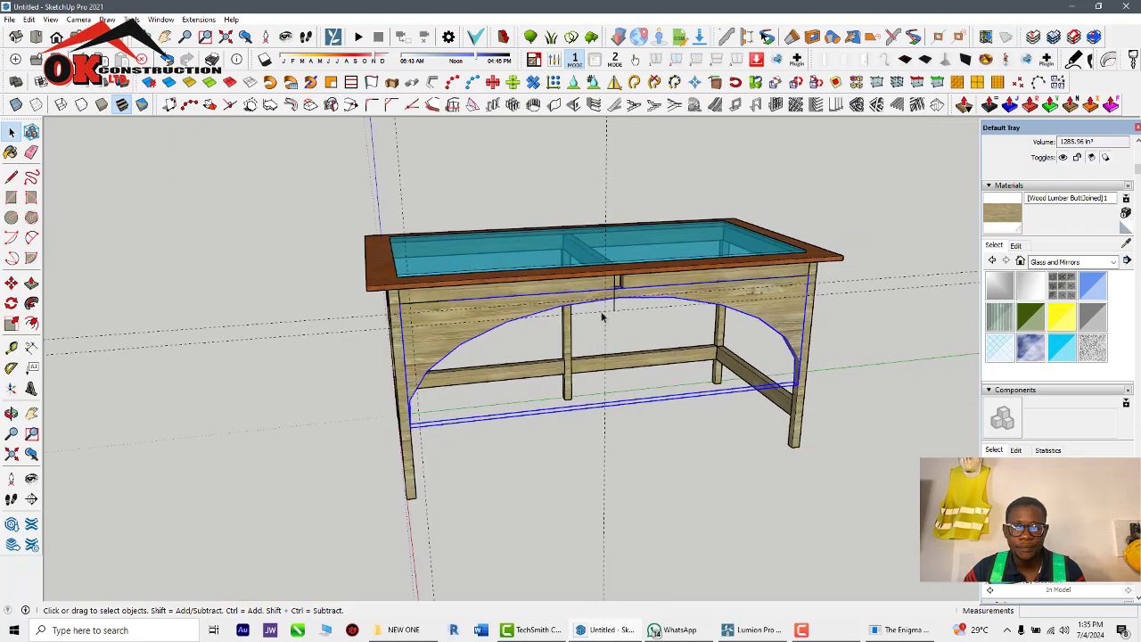
click(330, 395)
mouse_move(330, 395)
middle_down()
mouse_move(607, 389)
mouse_move(497, 430)
mouse_move(263, 446)
mouse_move(438, 428)
mouse_move(484, 449)
mouse_move(776, 503)
mouse_move(619, 355)
middle_up()
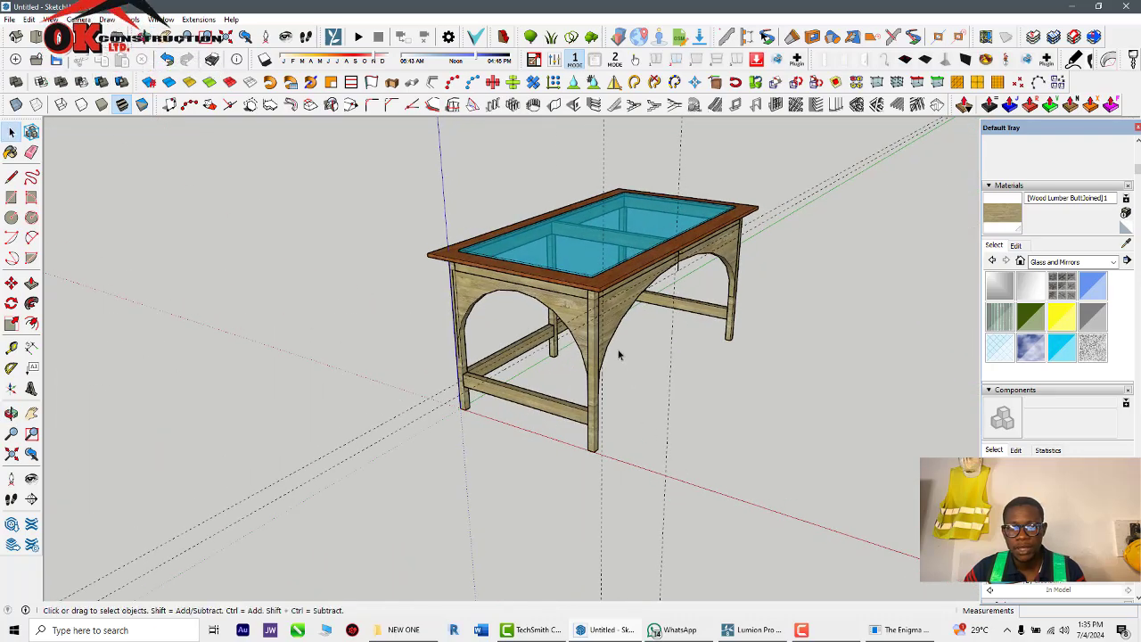
mouse_move(541, 431)
middle_down()
mouse_move(793, 423)
mouse_move(895, 398)
middle_up()
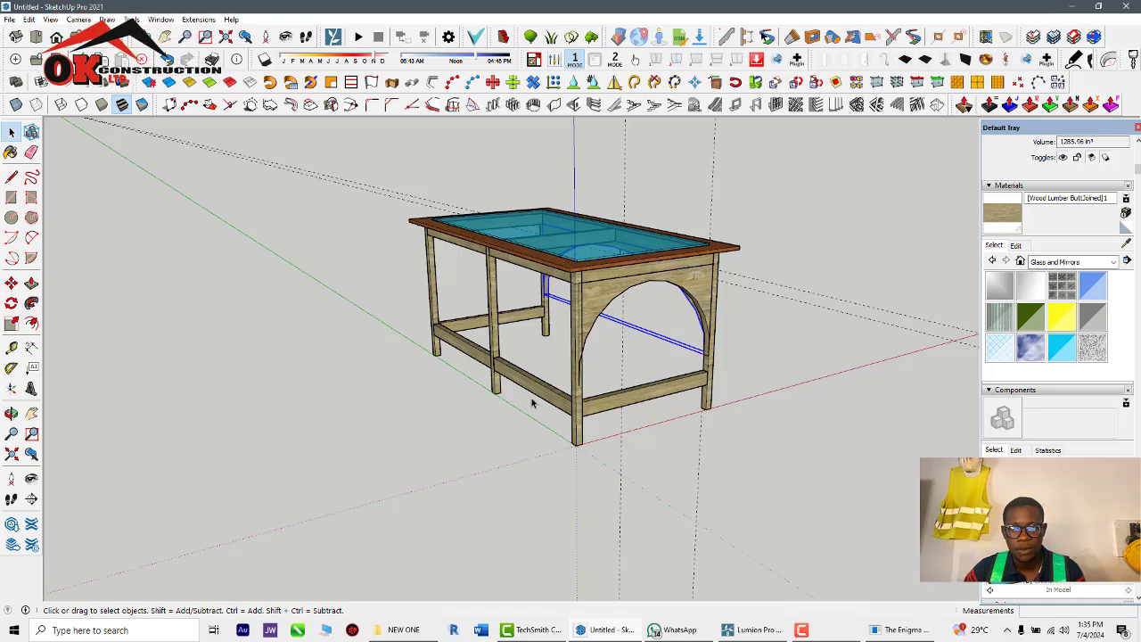
mouse_move(532, 403)
middle_down()
mouse_move(637, 446)
mouse_move(63, 420)
mouse_move(451, 460)
middle_up()
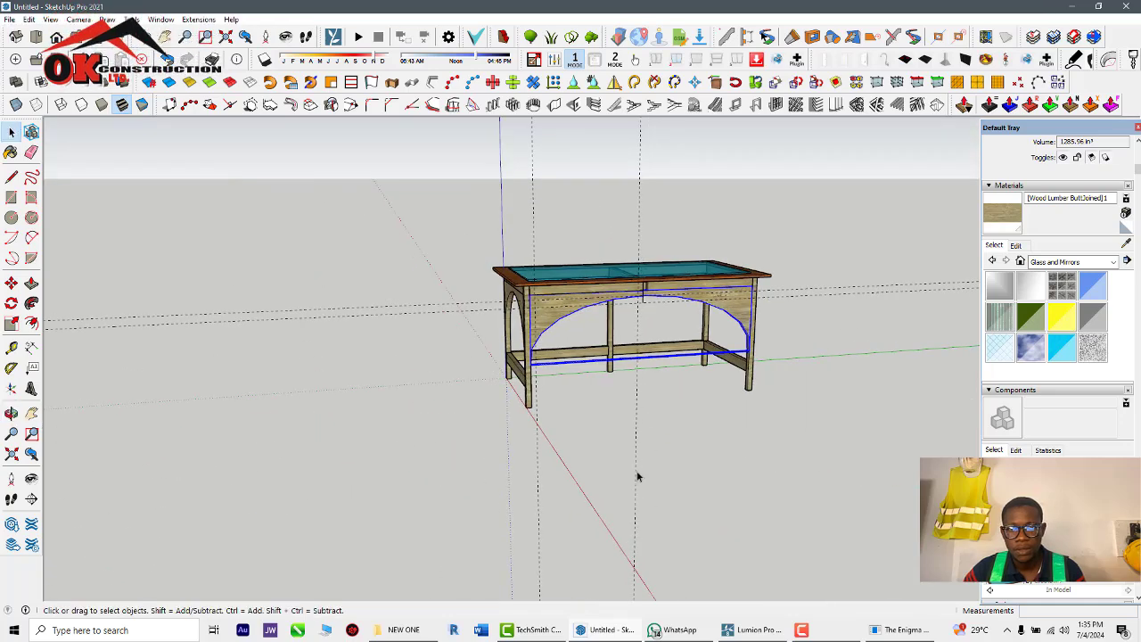
click(682, 458)
scroll(703, 319, up, 2)
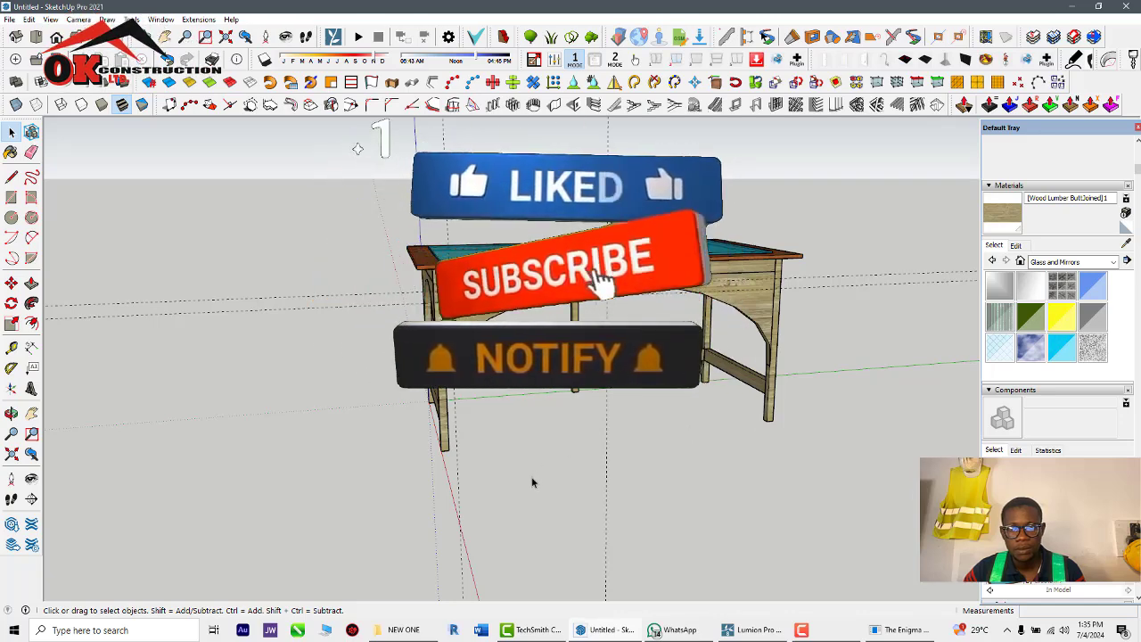
Try to delete the whole lower rail group from between the table legs
middle_drag(501, 501, 566, 460)
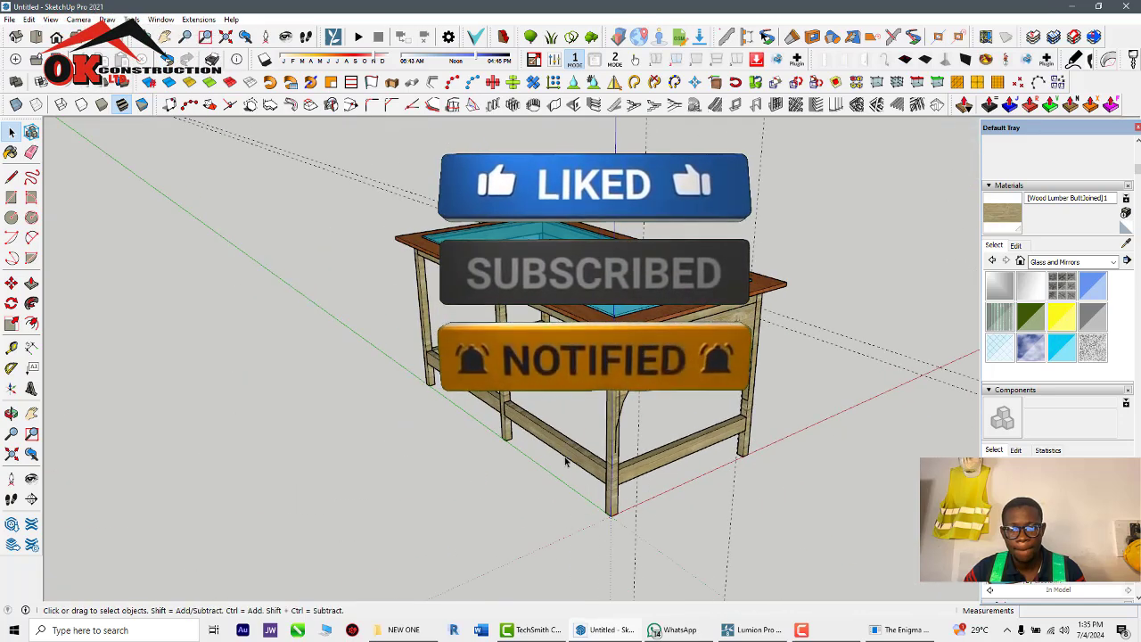
click(566, 460)
key(Delete)
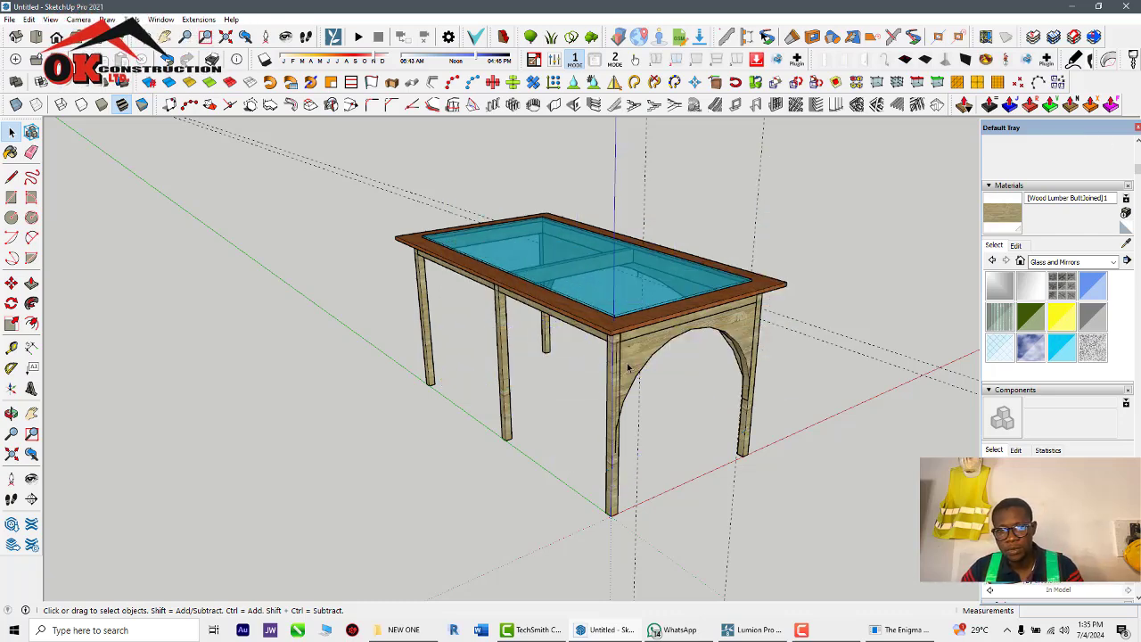
middle_drag(591, 428, 140, 352)
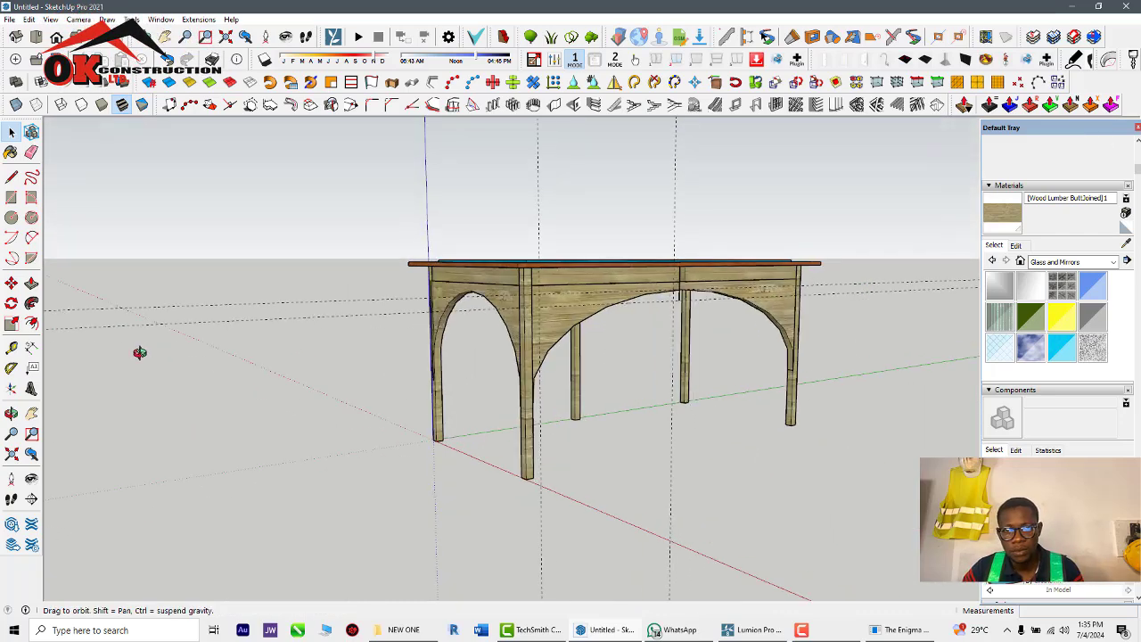
click(558, 336)
middle_drag(339, 461, 469, 470)
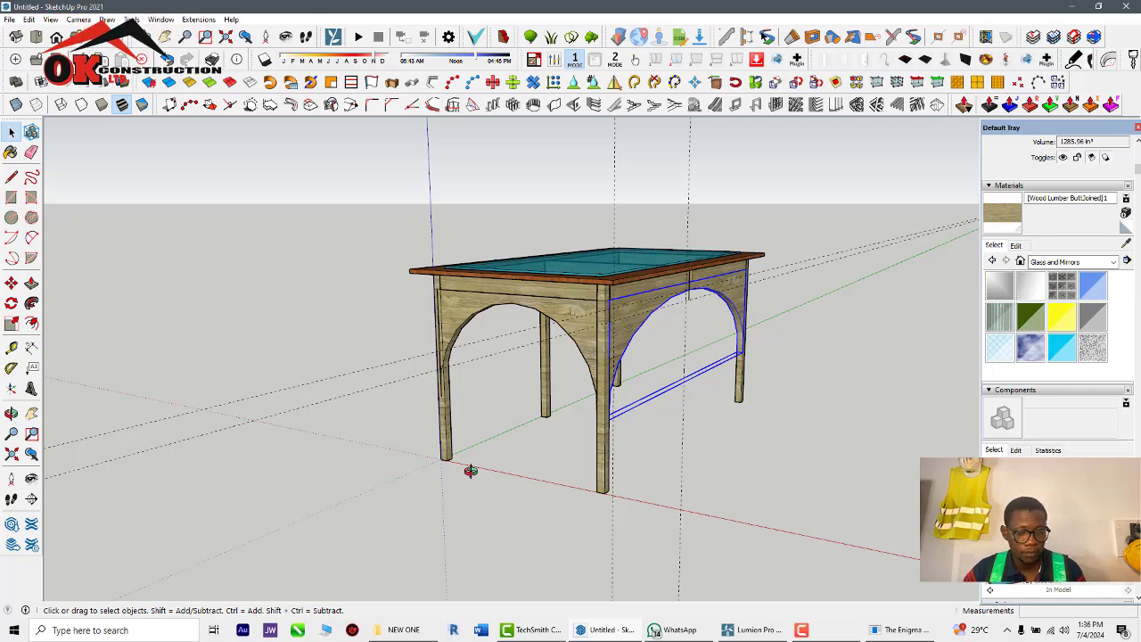
Delete both segments of the long back lower rail inside the rail group, keeping the end rails, and close the group
double_click(487, 415)
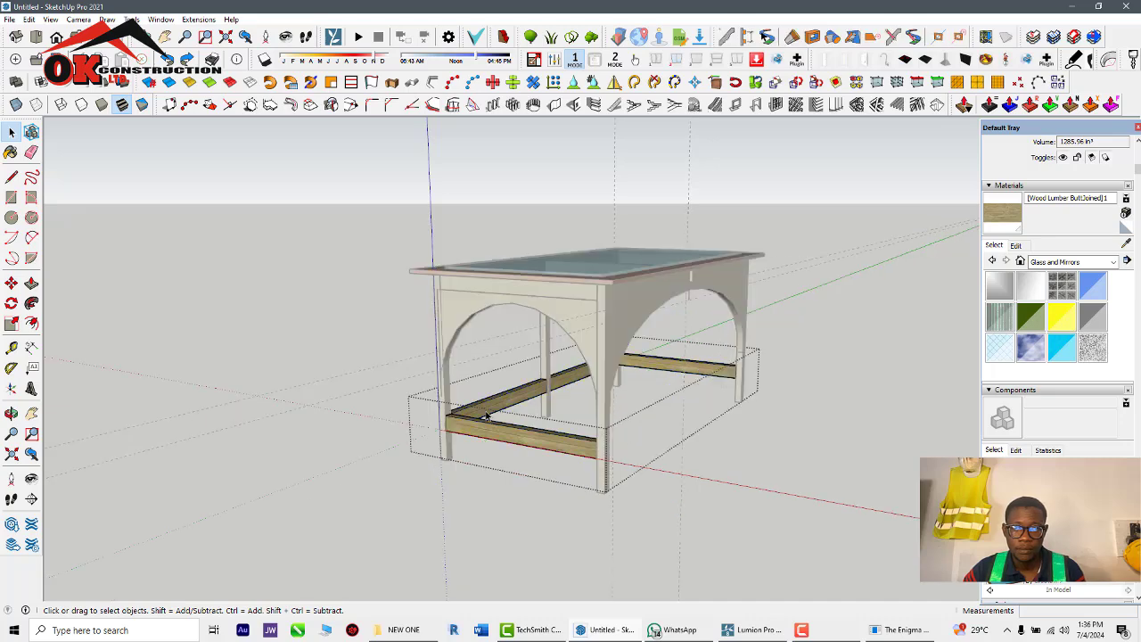
key(Delete)
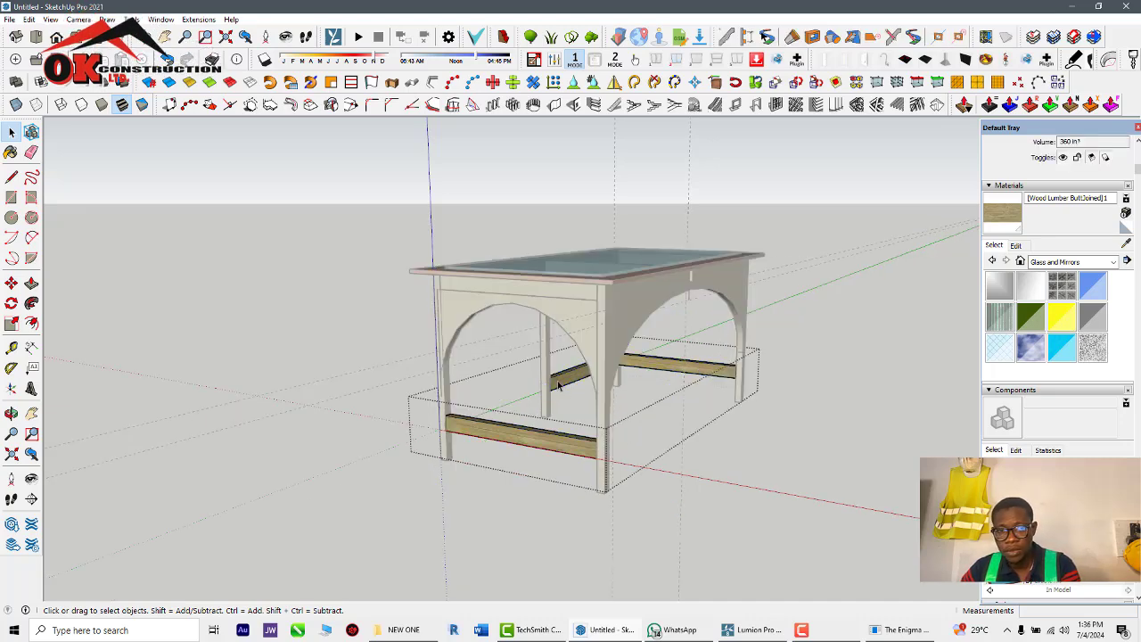
click(559, 383)
key(Delete)
middle_drag(733, 463, 738, 476)
click(429, 509)
Copy the long arched panel 4' across the table's width onto the back side, beneath the apron
middle_drag(663, 502, 675, 501)
middle_drag(593, 349, 630, 333)
click(630, 332)
key(m)
scroll(627, 325, up, 5)
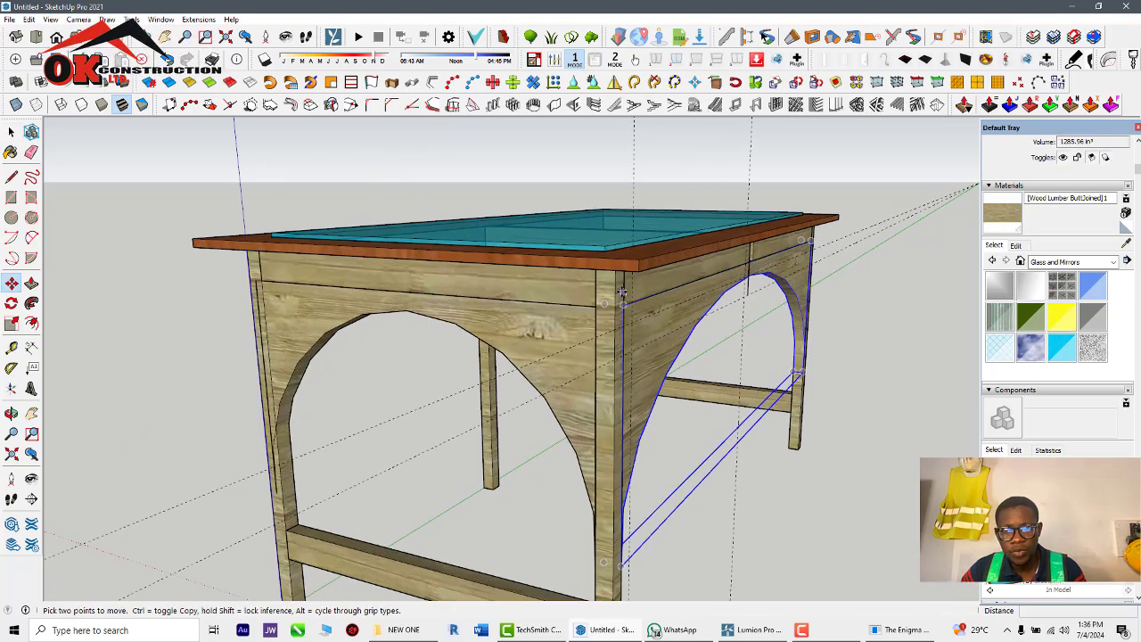
scroll(721, 347, down, 5)
key(ctrl)
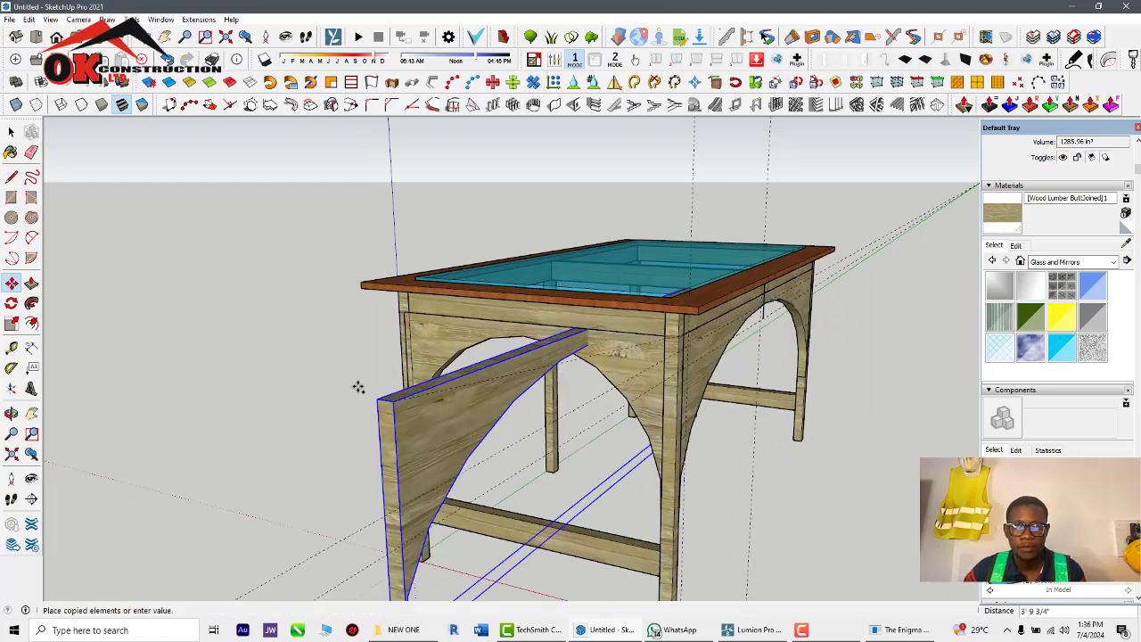
middle_drag(359, 387, 624, 446)
scroll(588, 357, up, 4)
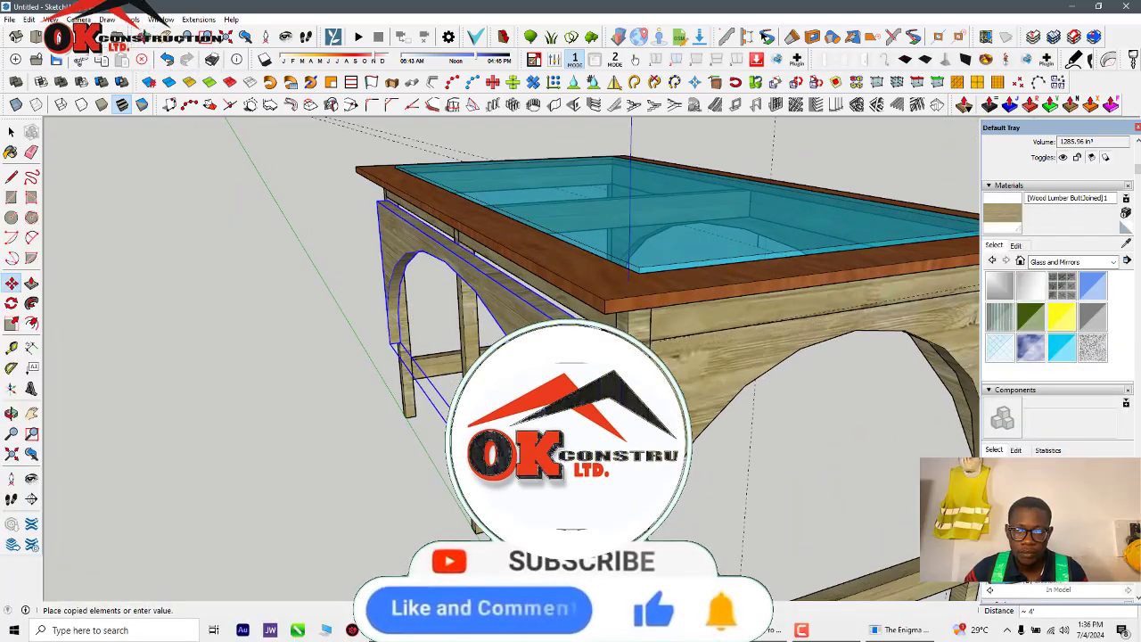
click(389, 339)
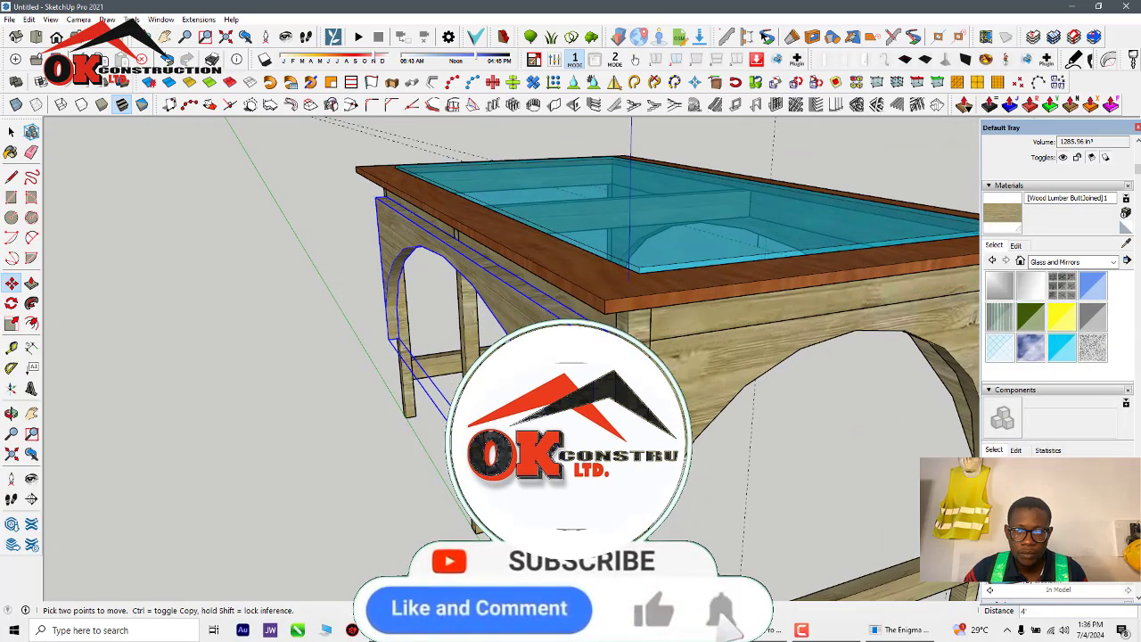
scroll(549, 330, down, 3)
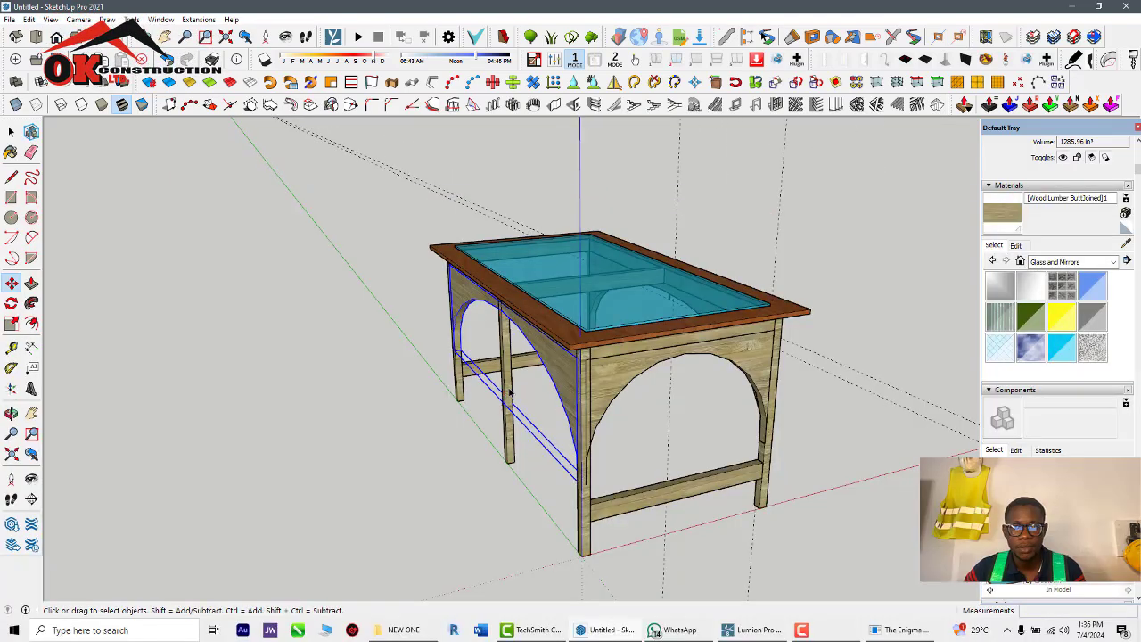
Delete the middle leg on the table's back long side
click(508, 393)
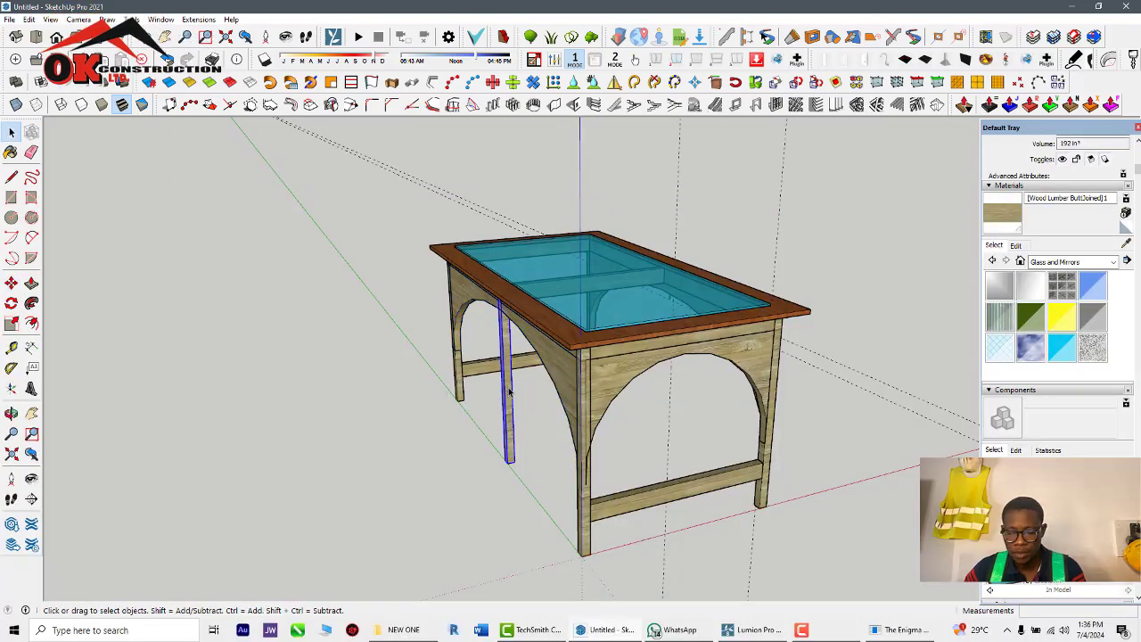
key(Delete)
scroll(524, 403, down, 2)
mouse_move(487, 505)
middle_down()
mouse_move(619, 458)
mouse_move(668, 383)
mouse_move(471, 383)
mouse_move(372, 471)
middle_up()
scroll(660, 428, up, 1)
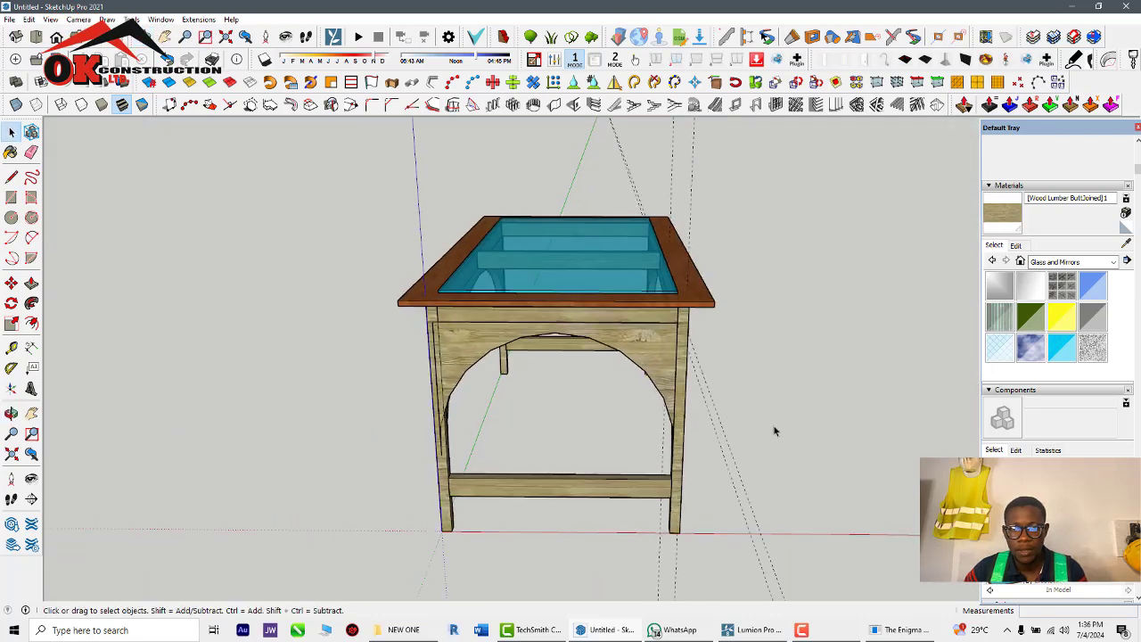
Delete the dashed construction guide lines around the table
scroll(746, 461, down, 2)
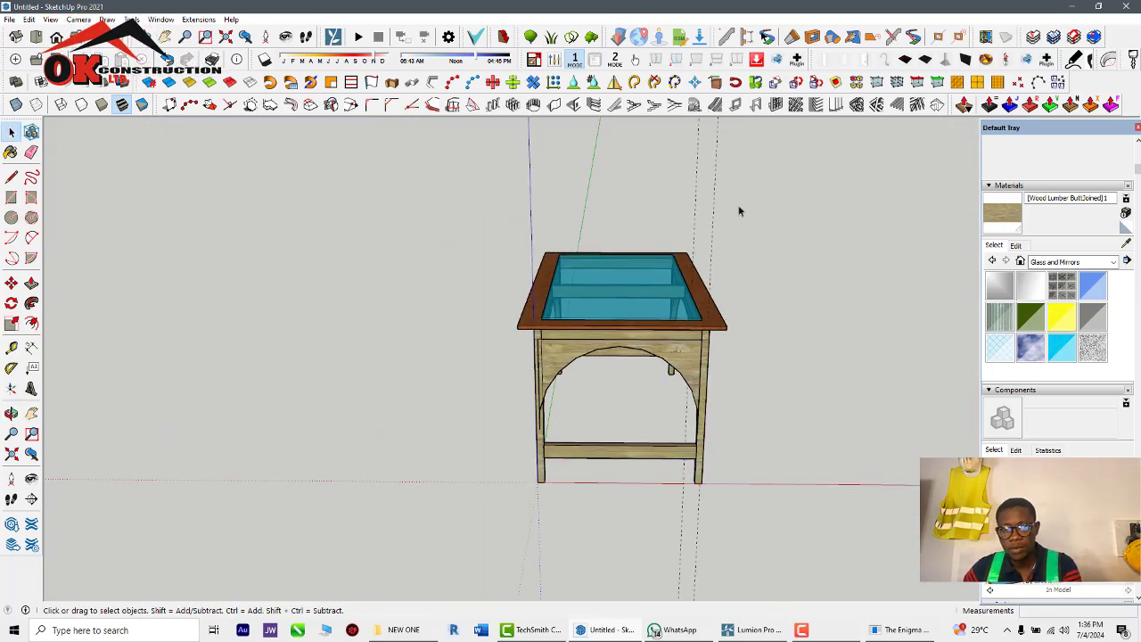
key(Delete)
scroll(716, 351, down, 3)
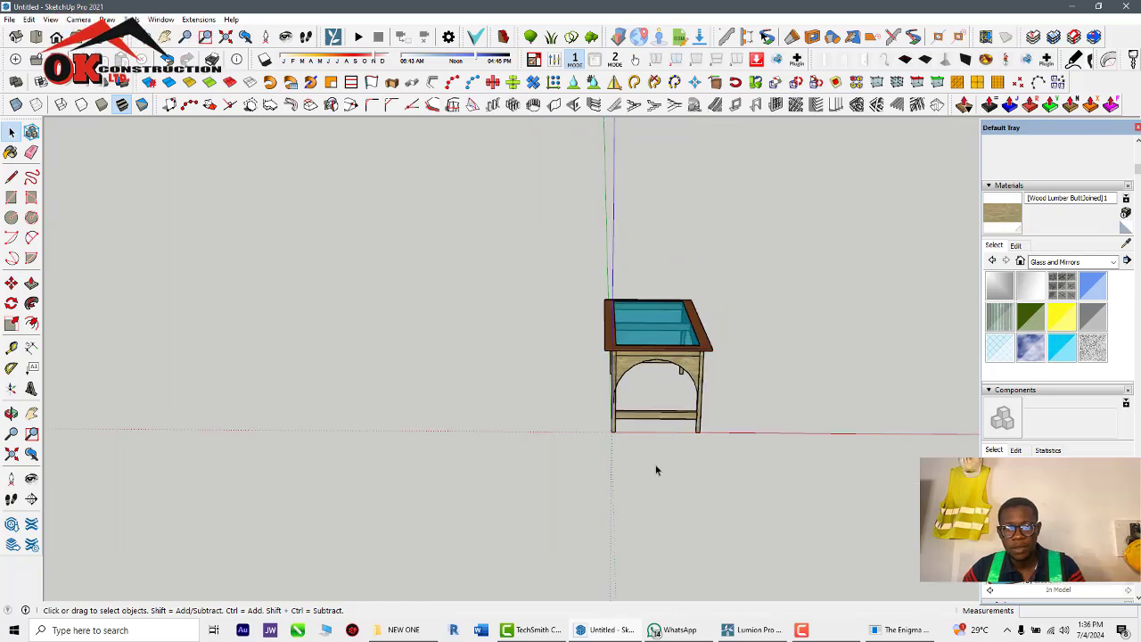
Push/Pull the inner end face of one front apron segment to close the gap at the middle of the front side
middle_drag(605, 470, 223, 356)
scroll(651, 364, up, 1)
scroll(651, 365, up, 4)
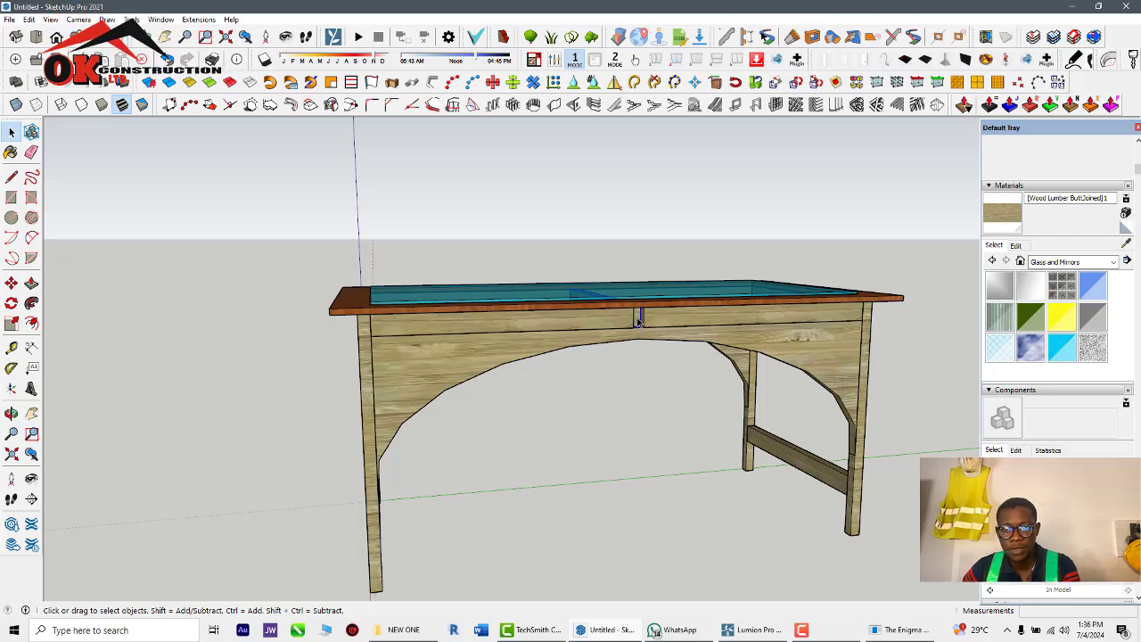
double_click(638, 321)
scroll(637, 323, up, 2)
middle_drag(637, 322, 742, 342)
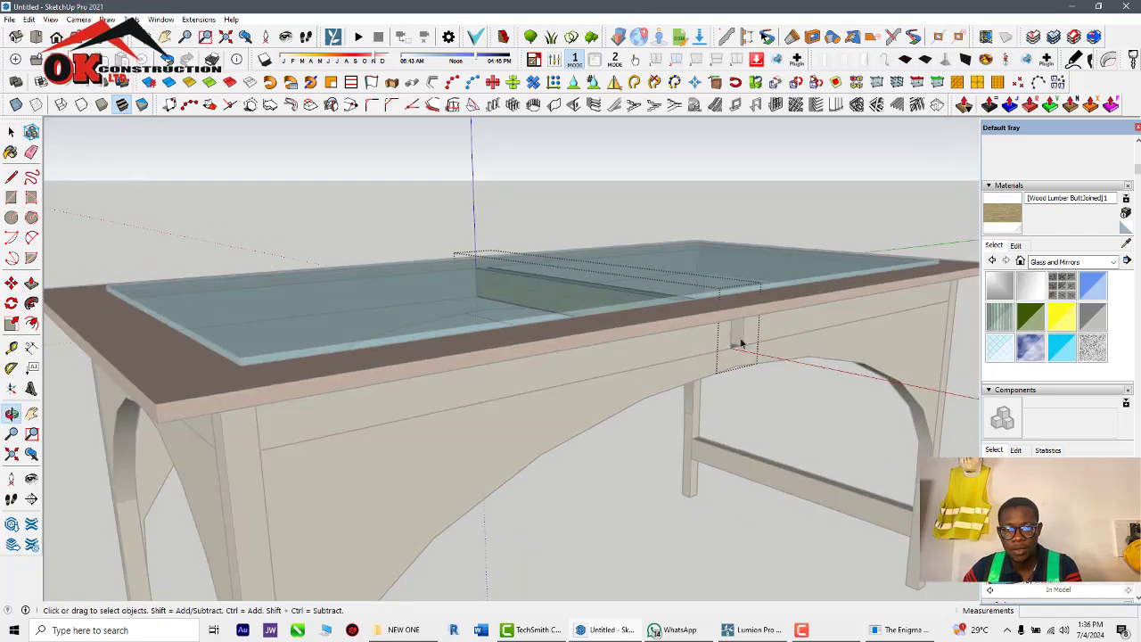
scroll(742, 343, up, 2)
double_click(743, 336)
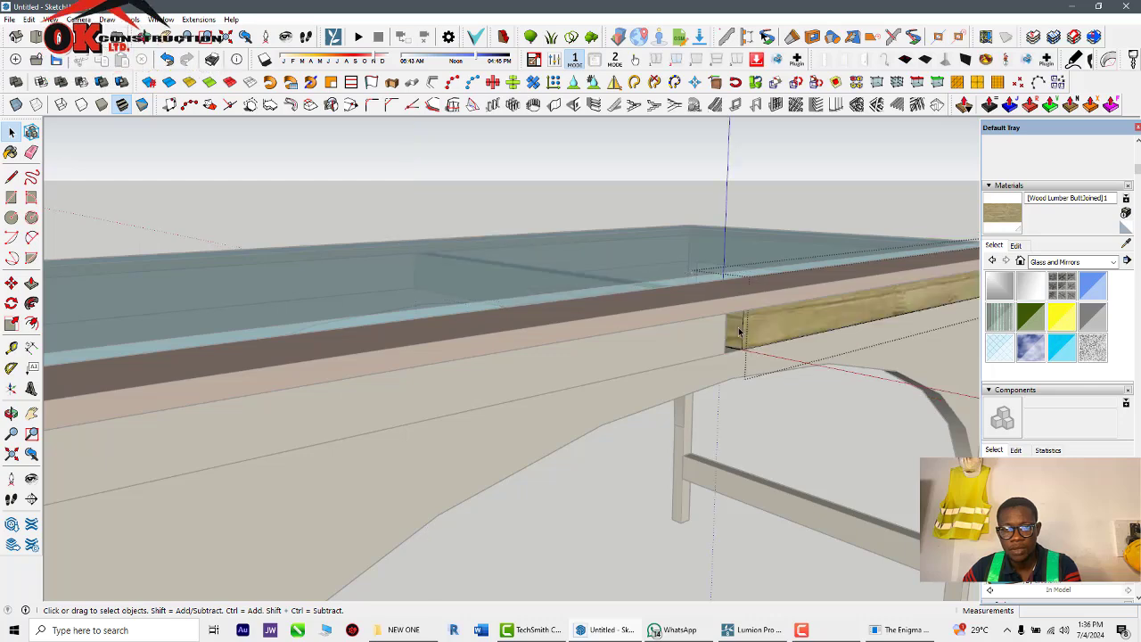
key(p)
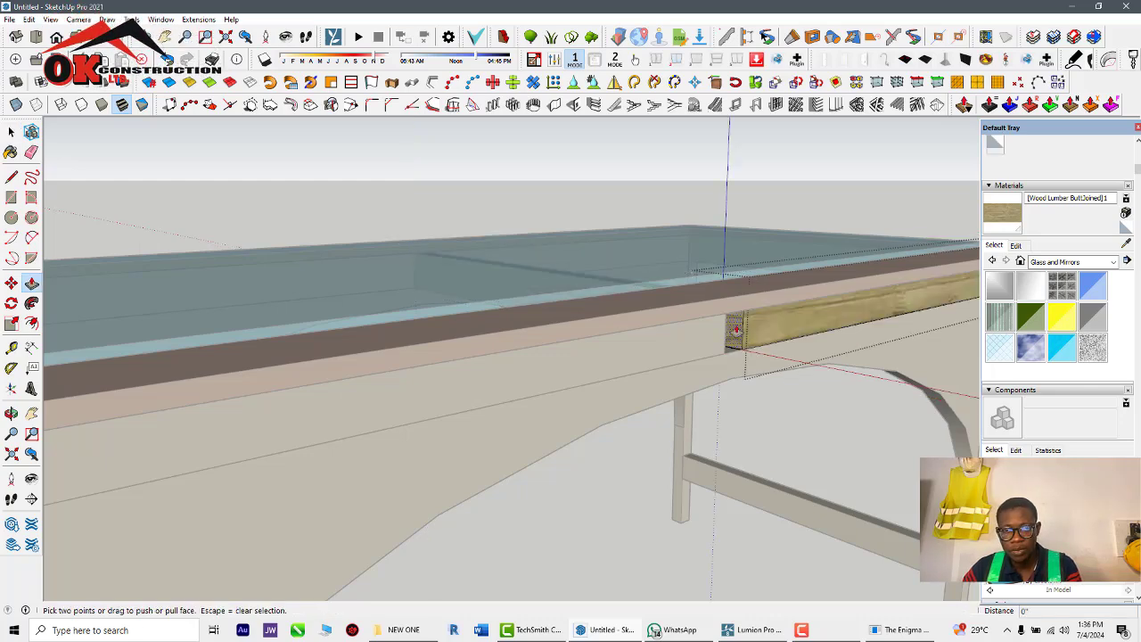
scroll(725, 337, down, 5)
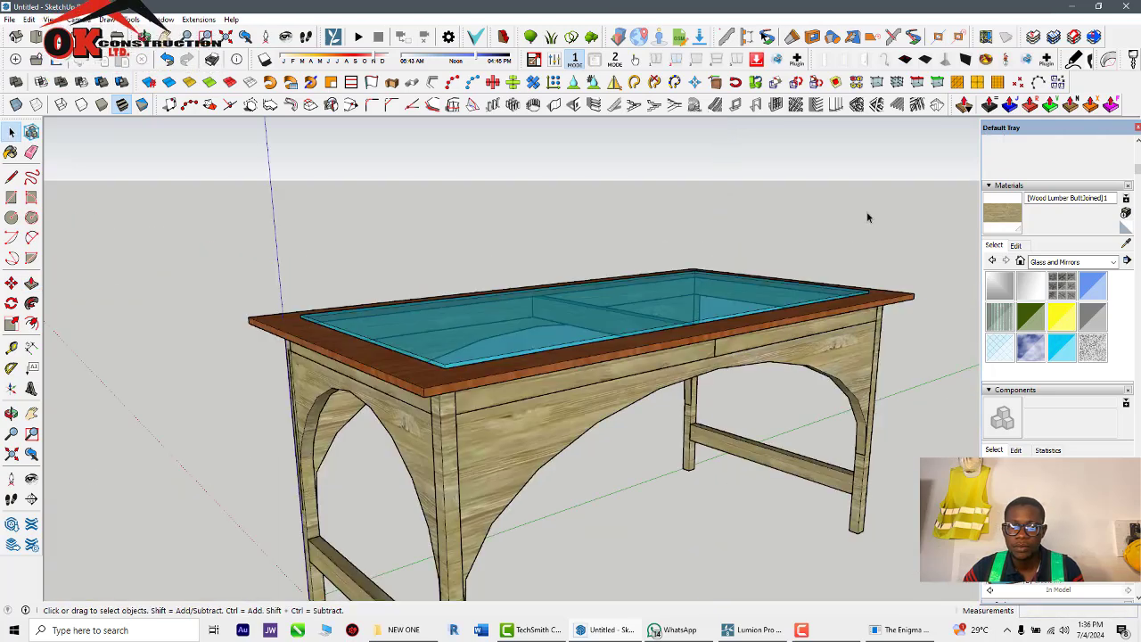
Extend the inner end of one back apron segment by 2" to close the gap at the middle of the back side
middle_drag(868, 214, 546, 105)
scroll(502, 315, up, 5)
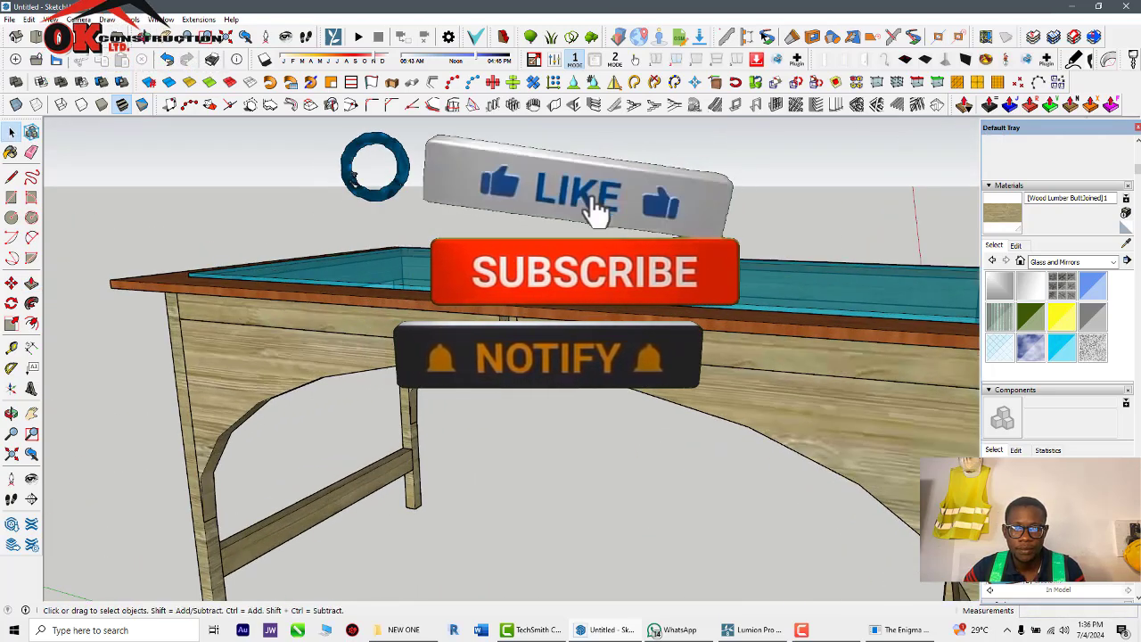
double_click(499, 323)
key(p)
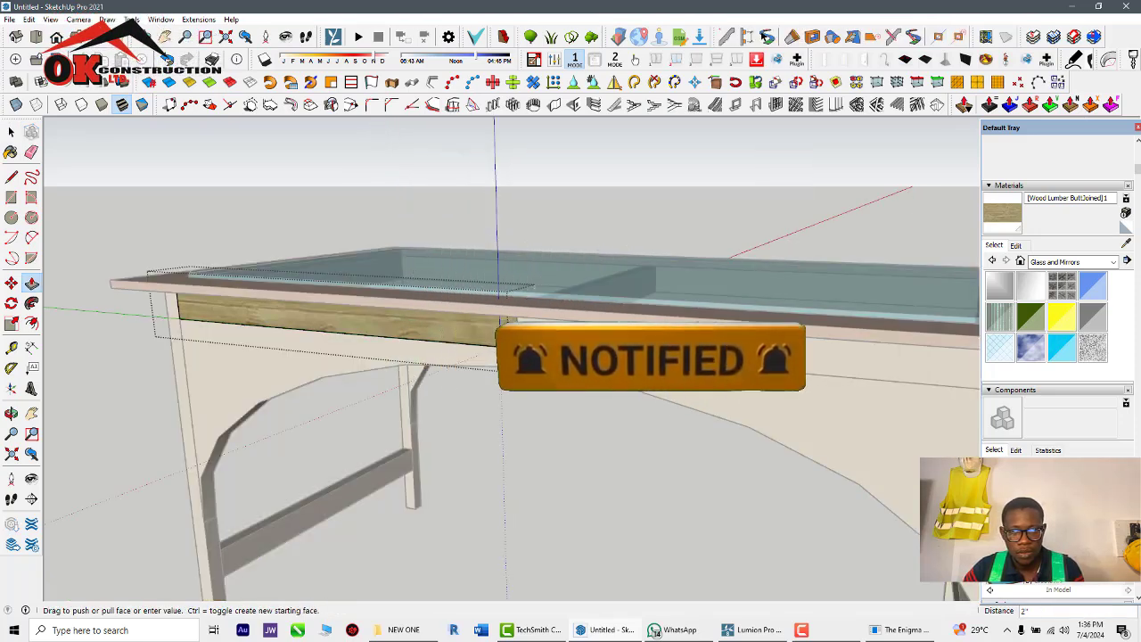
scroll(421, 423, down, 2)
scroll(348, 437, down, 2)
key(space)
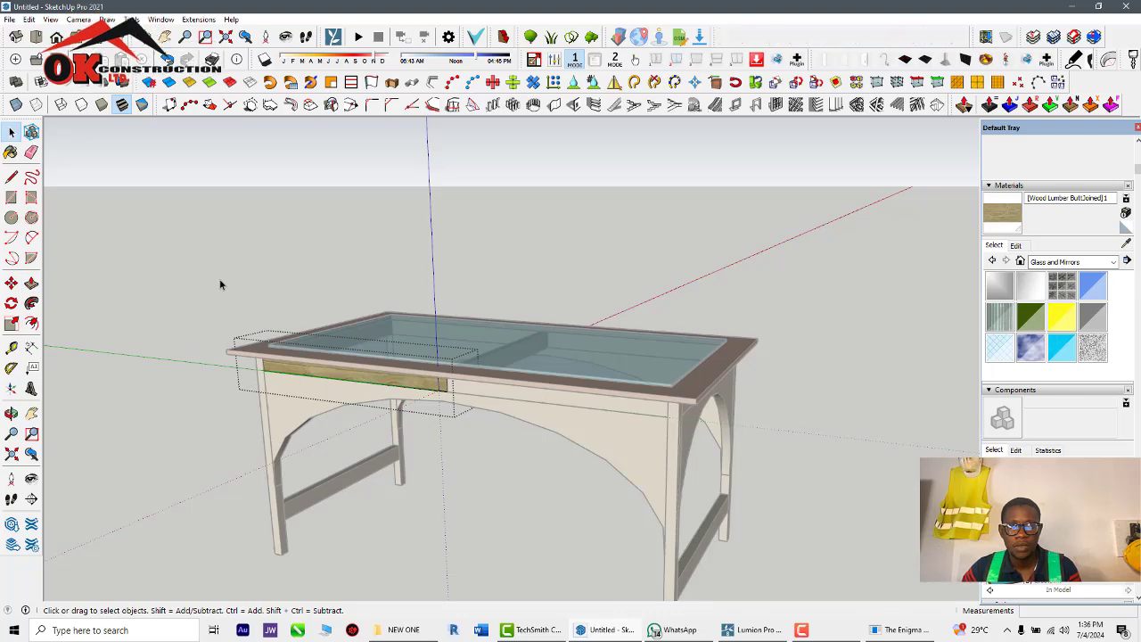
middle_drag(221, 285, 278, 340)
Copy one back apron segment out from the table and down to about the lower rail level
middle_drag(665, 493, 846, 475)
scroll(750, 448, up, 5)
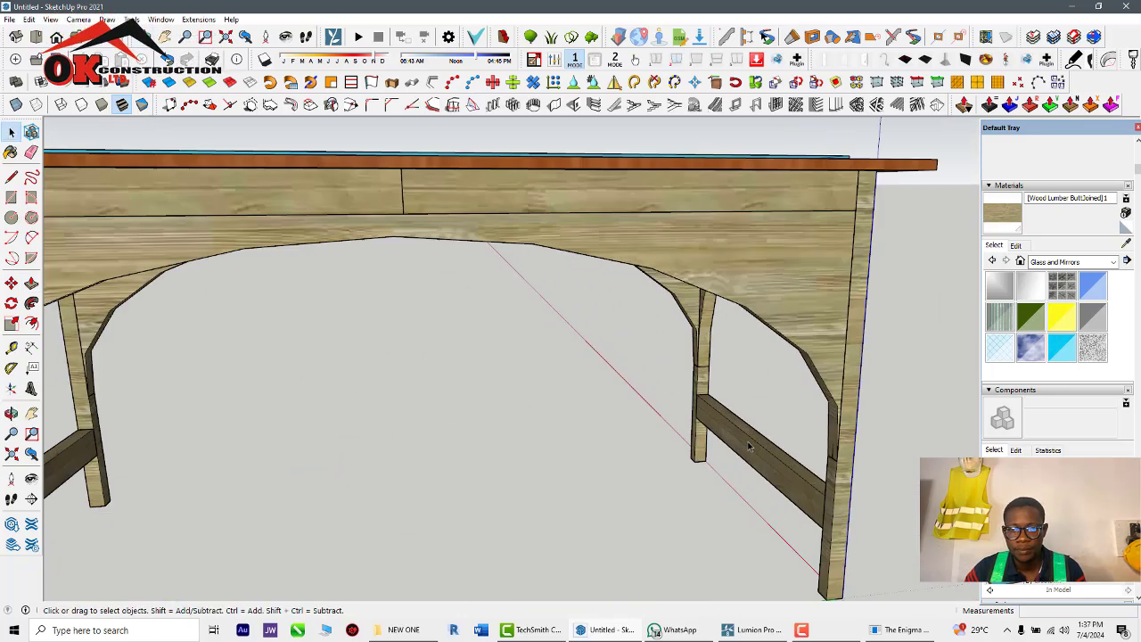
scroll(750, 448, down, 5)
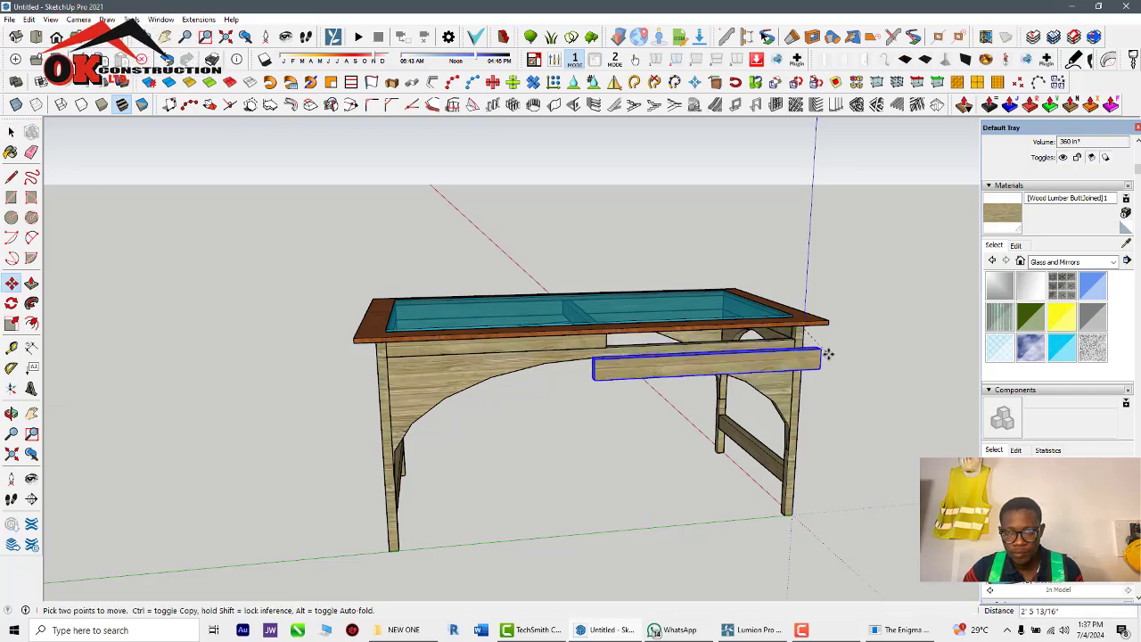
middle_drag(814, 439, 806, 528)
scroll(788, 469, up, 6)
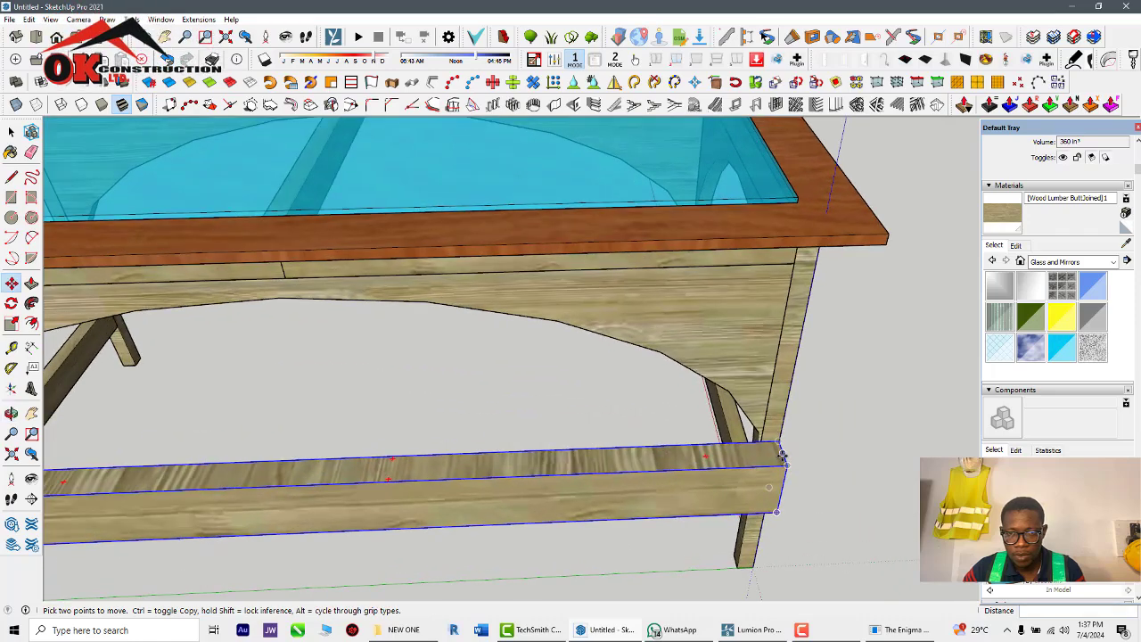
Move the copied rail by its upper end corner against the inner edge of the lower end rail, near its middle
click(783, 452)
middle_drag(683, 417, 711, 417)
scroll(710, 404, up, 6)
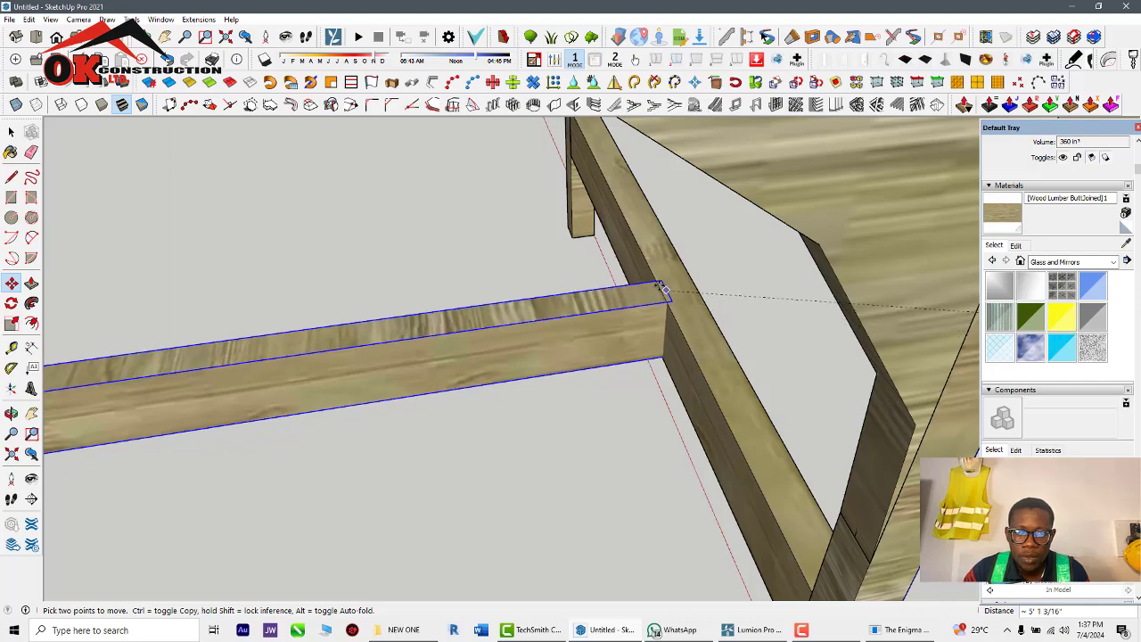
scroll(731, 294, down, 8)
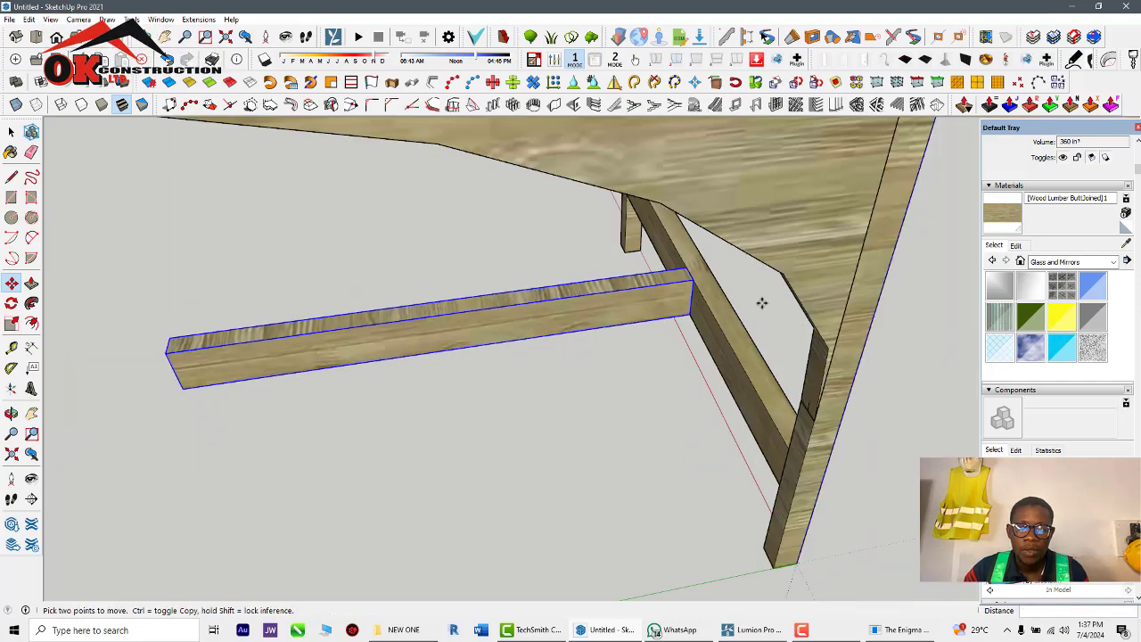
Scale the central lower rail lengthwise so it reaches the lower end rail at the opposite end of the table
middle_drag(232, 478, 658, 351)
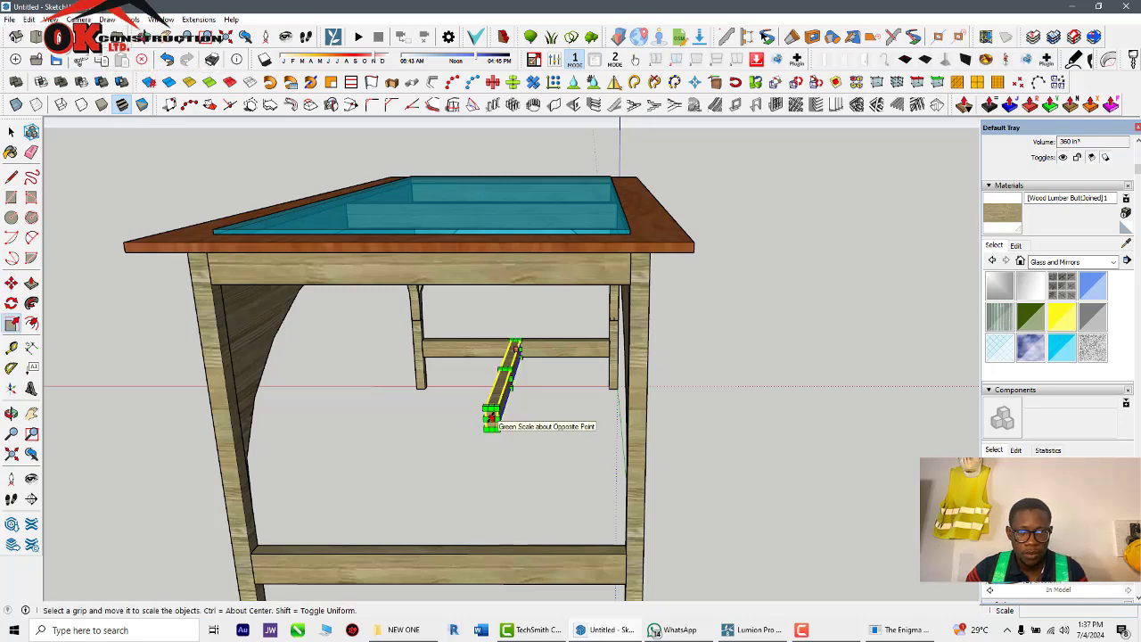
drag(491, 418, 501, 489)
scroll(490, 515, up, 3)
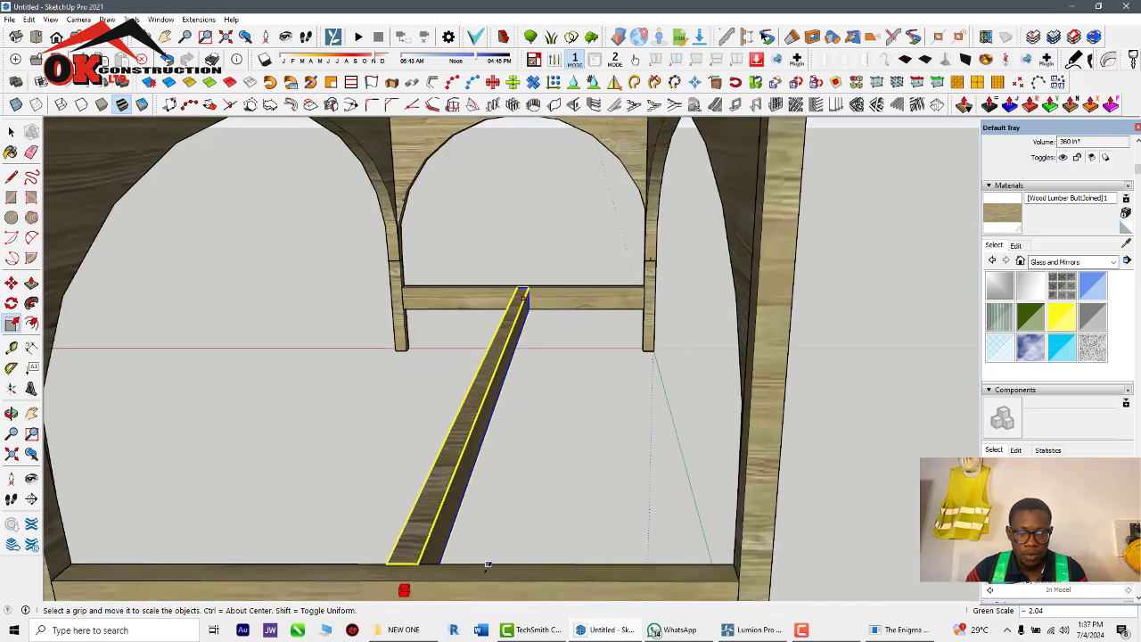
click(488, 563)
scroll(531, 487, down, 5)
click(528, 486)
scroll(500, 479, down, 3)
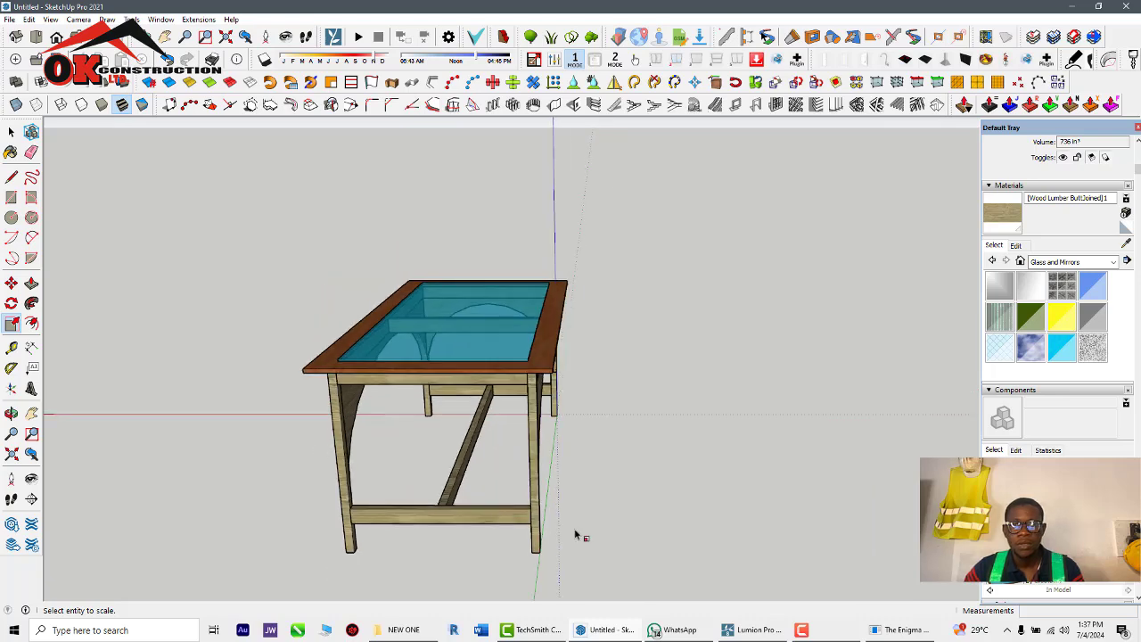
Examine the table from both ends and the long sides to check the central rail and the arched panels
middle_drag(576, 536, 234, 563)
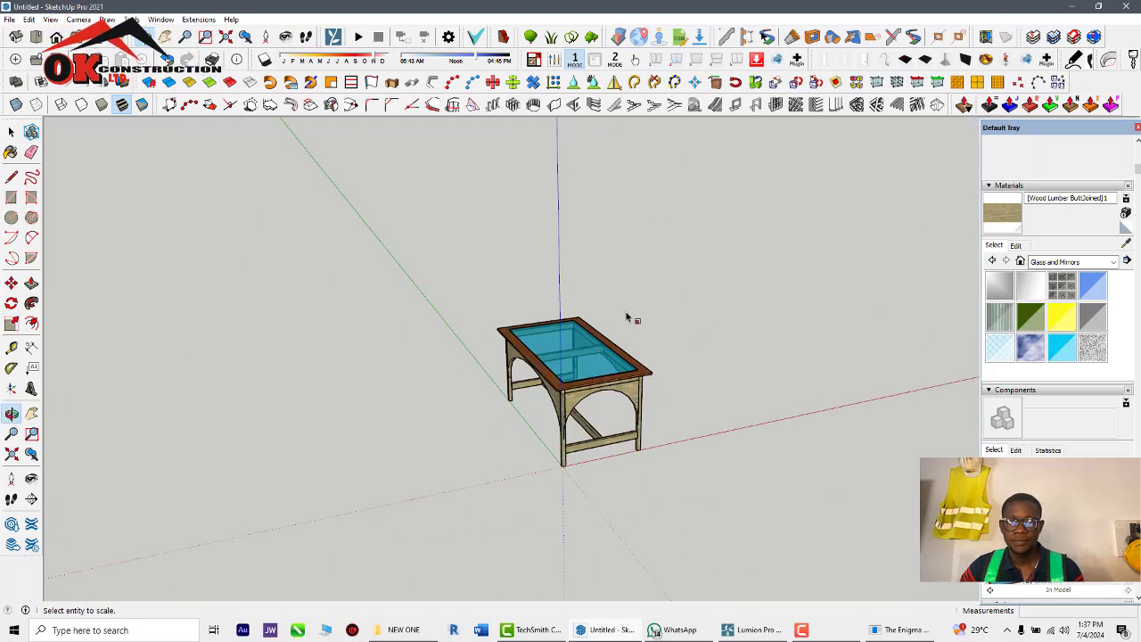
scroll(631, 304, up, 3)
key(space)
middle_drag(633, 294, 486, 416)
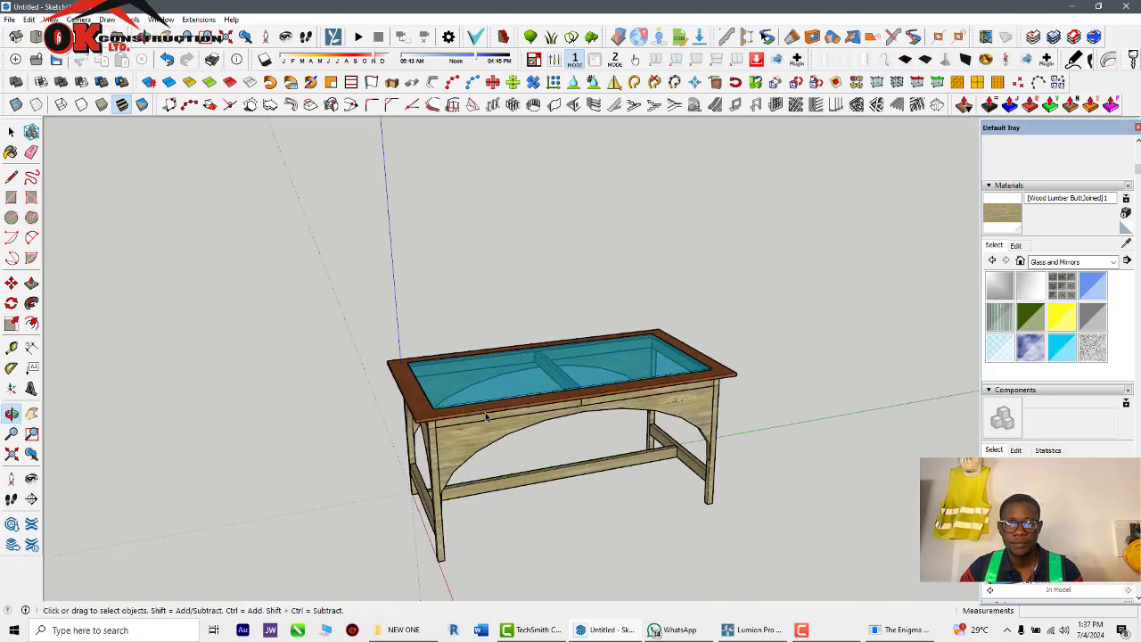
scroll(632, 508, down, 4)
scroll(540, 550, up, 3)
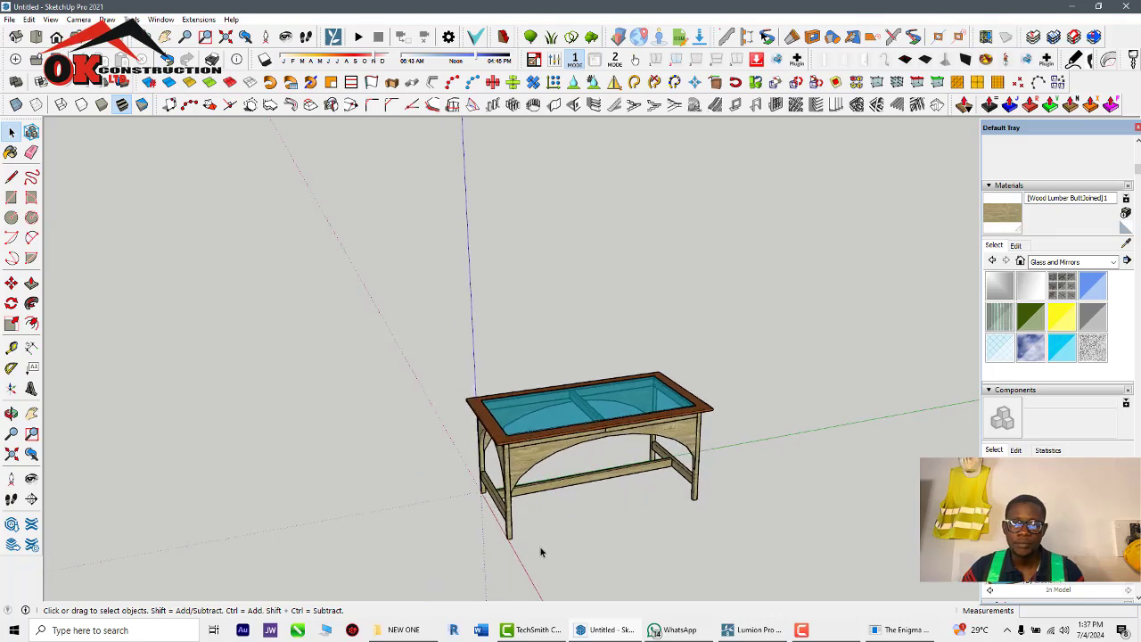
middle_drag(623, 527, 900, 438)
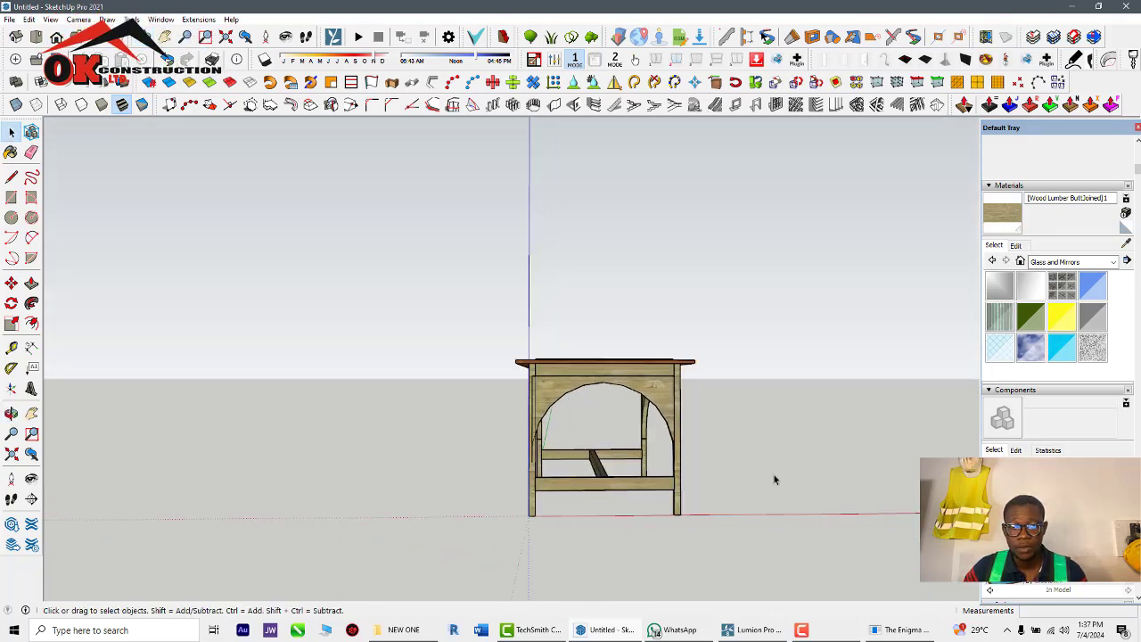
middle_drag(720, 484, 473, 520)
scroll(599, 348, up, 4)
middle_drag(564, 362, 498, 493)
scroll(496, 495, down, 5)
middle_drag(408, 505, 802, 523)
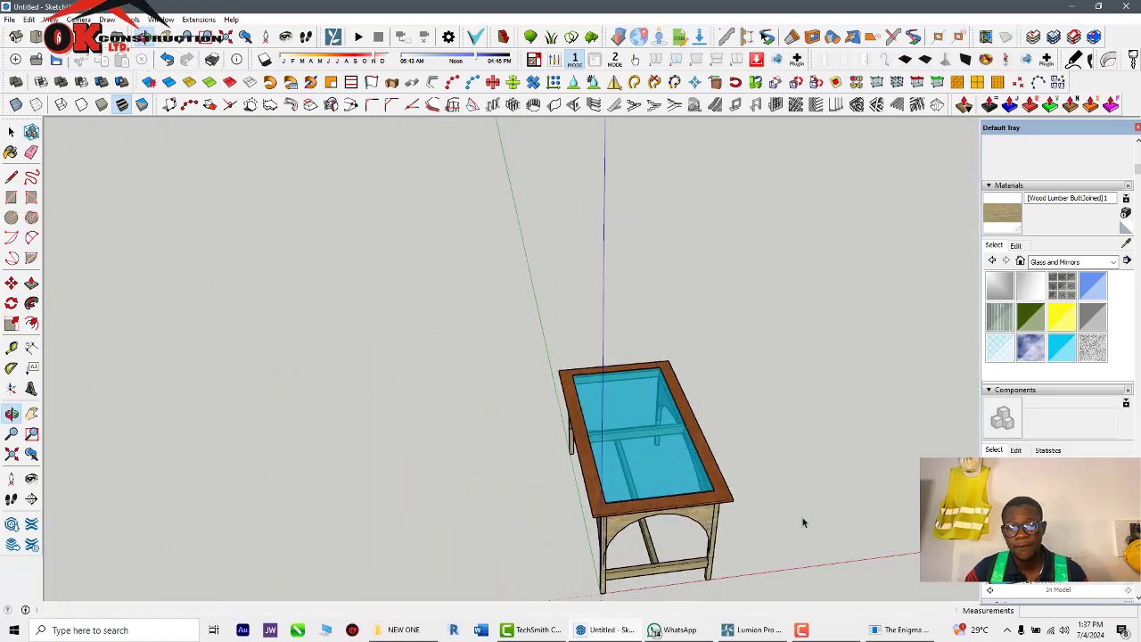
middle_drag(672, 554, 899, 425)
middle_drag(604, 492, 675, 483)
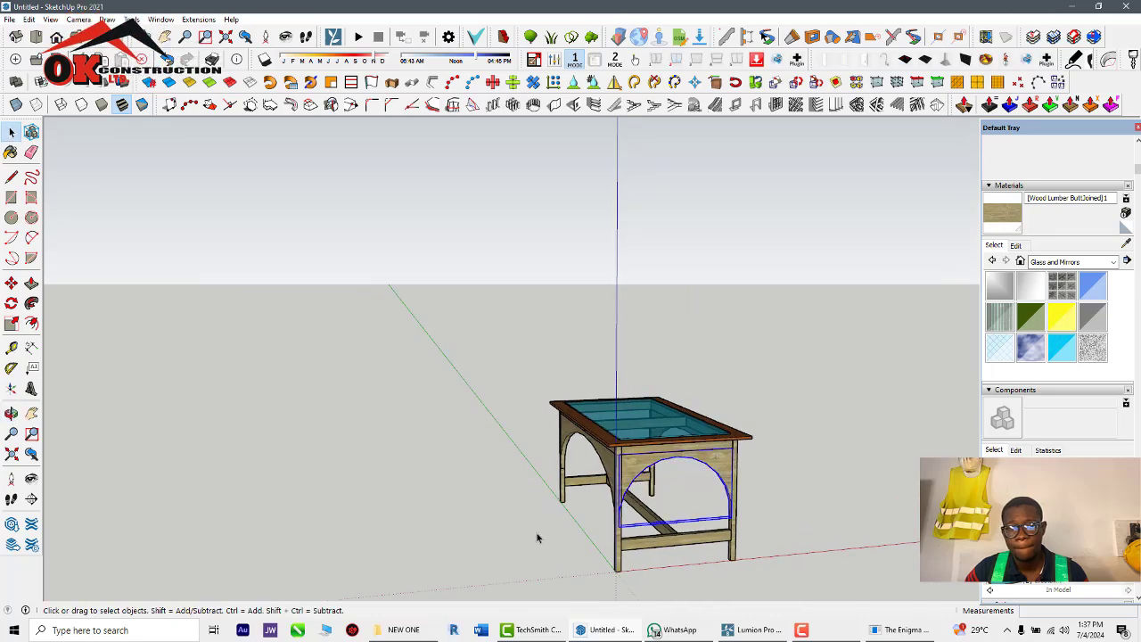
scroll(537, 537, up, 2)
key(m)
scroll(606, 482, up, 5)
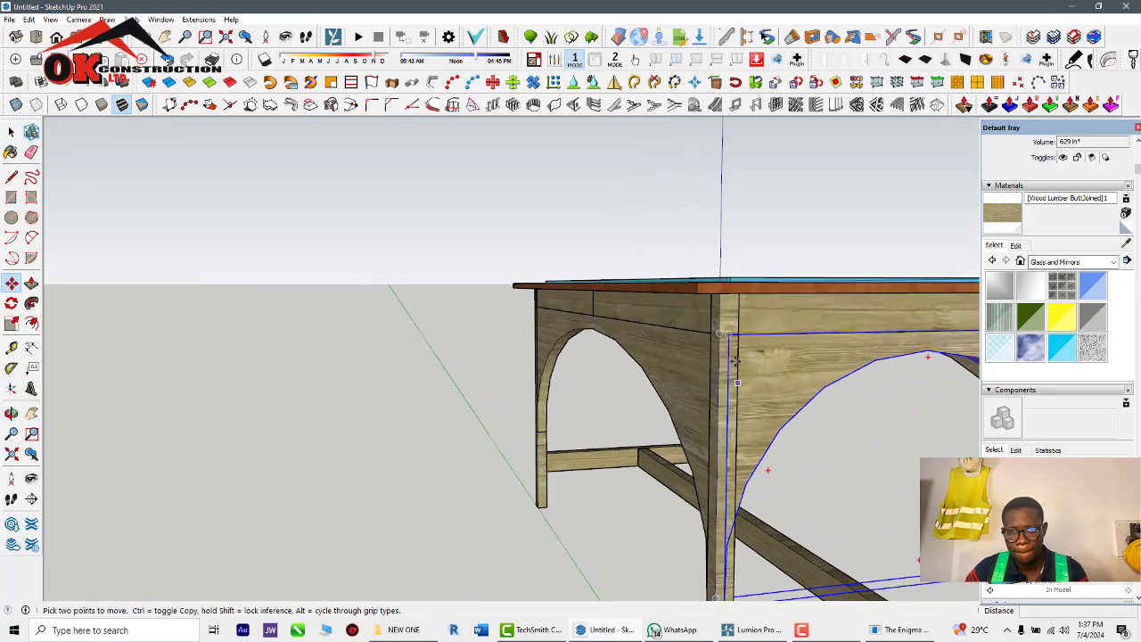
click(729, 335)
scroll(528, 428, down, 1)
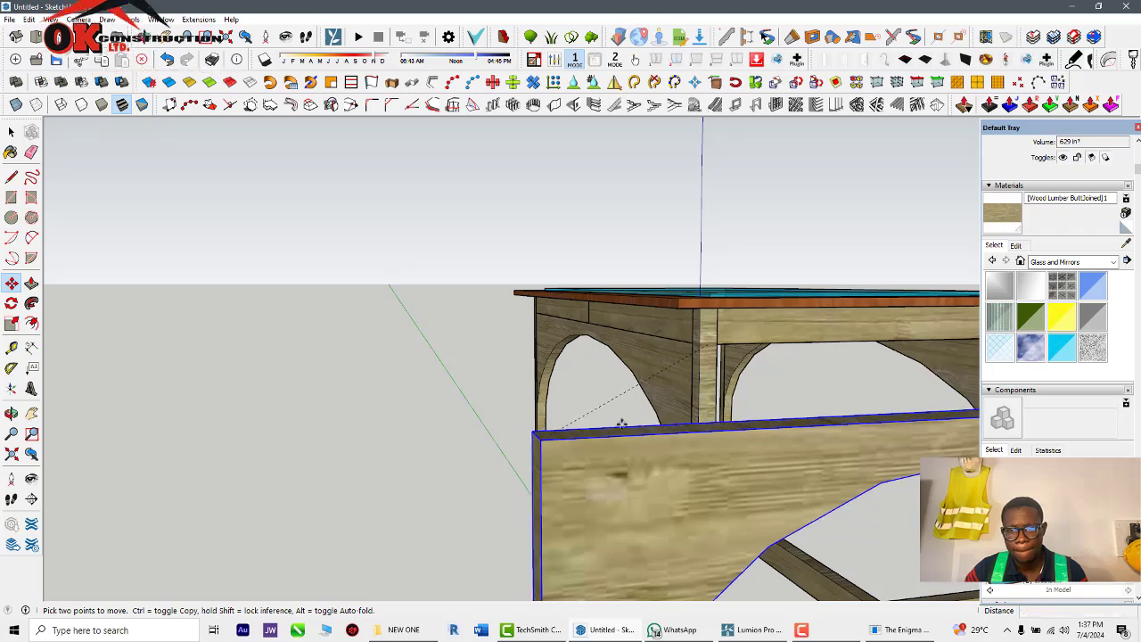
key(Escape)
Align the end arched panel's upper corner with the leg's inner edge and scale its width by about 0.98 to fit between the legs
scroll(715, 355, up, 1)
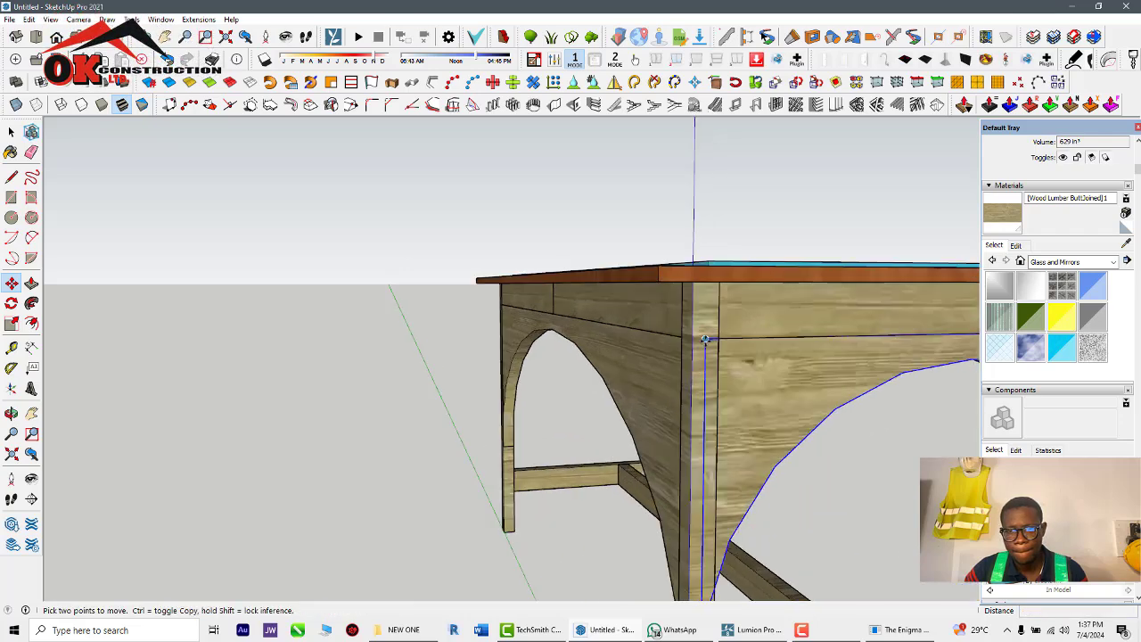
click(705, 340)
scroll(392, 431, down, 3)
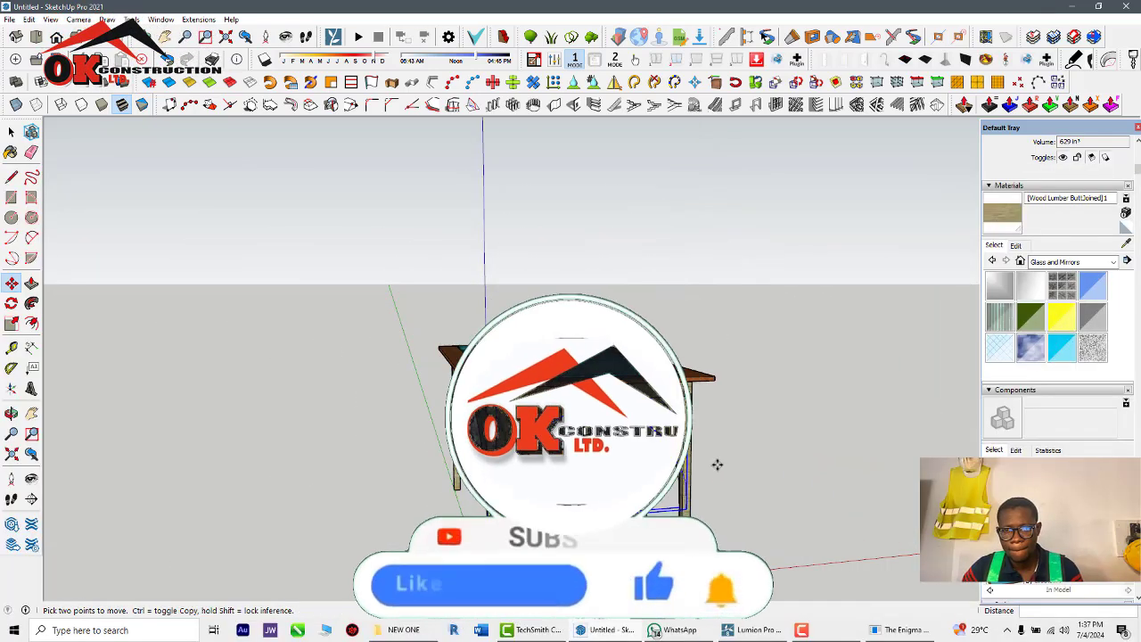
scroll(715, 463, up, 1)
scroll(689, 470, up, 3)
middle_drag(690, 469, 615, 466)
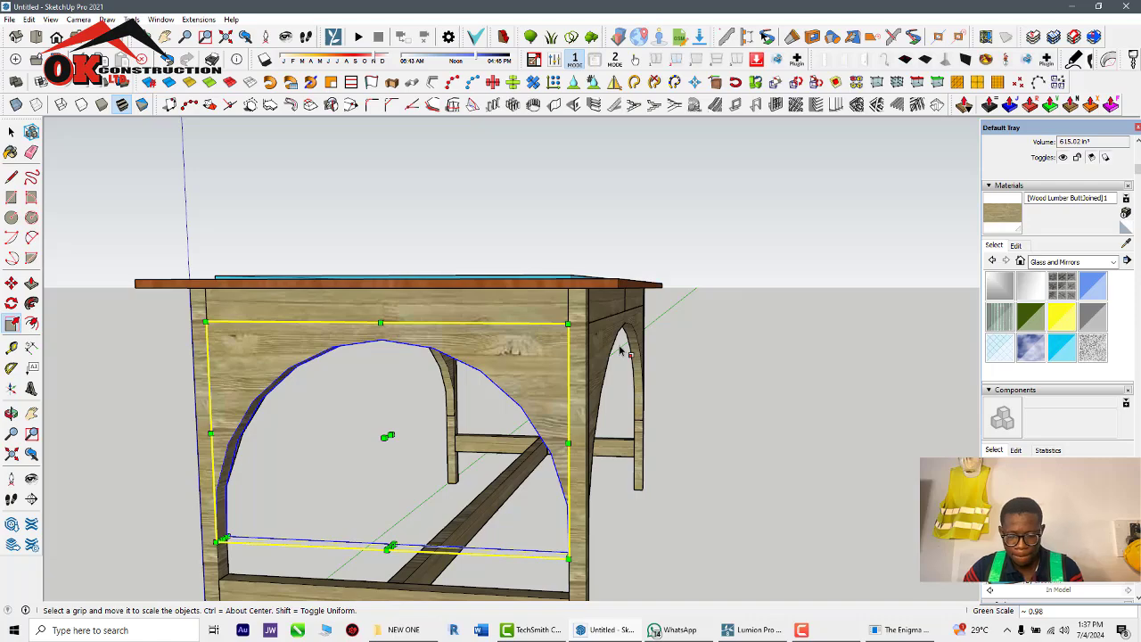
Move the fitted arched end panel by its upper corner to the opposite end of the table, between the legs beneath the apron
click(569, 323)
scroll(617, 433, down, 3)
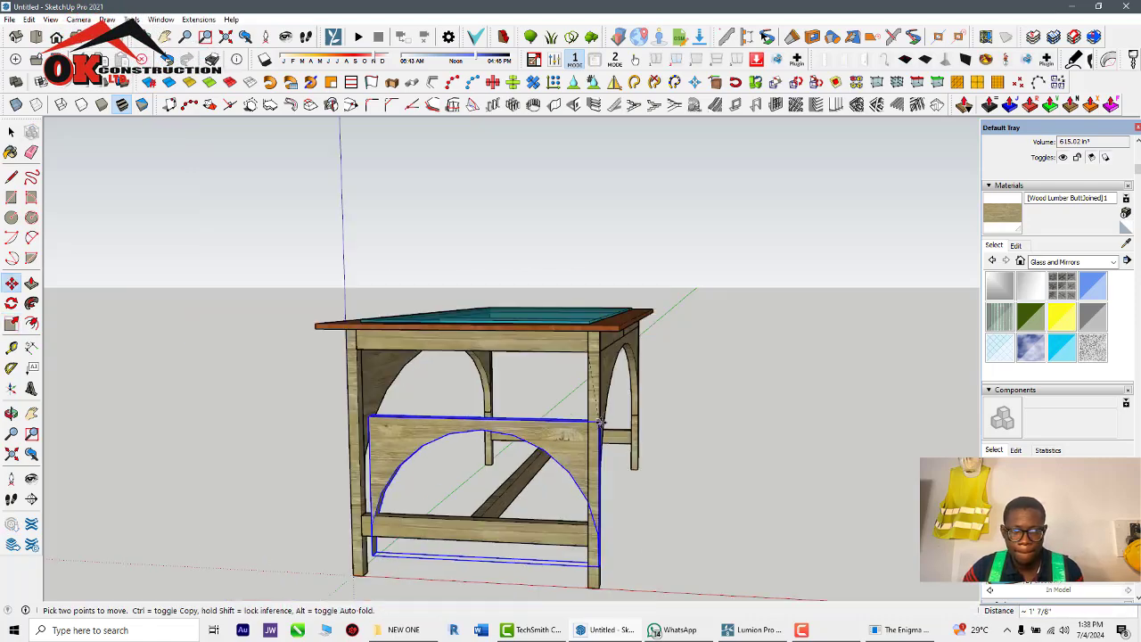
middle_drag(615, 435, 116, 519)
middle_drag(571, 446, 447, 393)
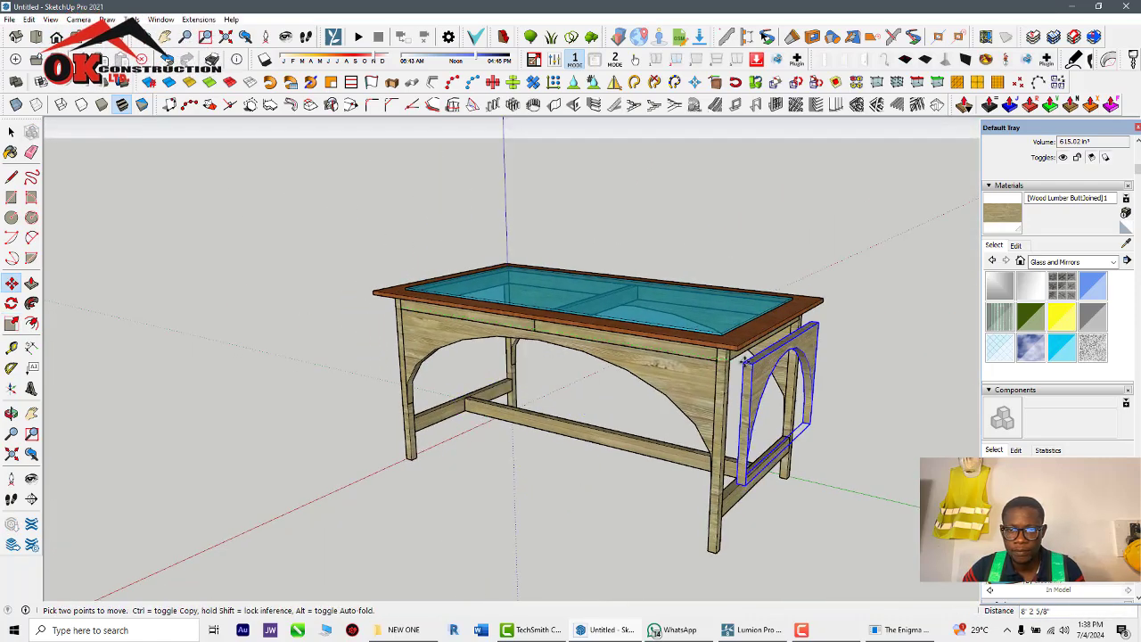
scroll(727, 376, up, 5)
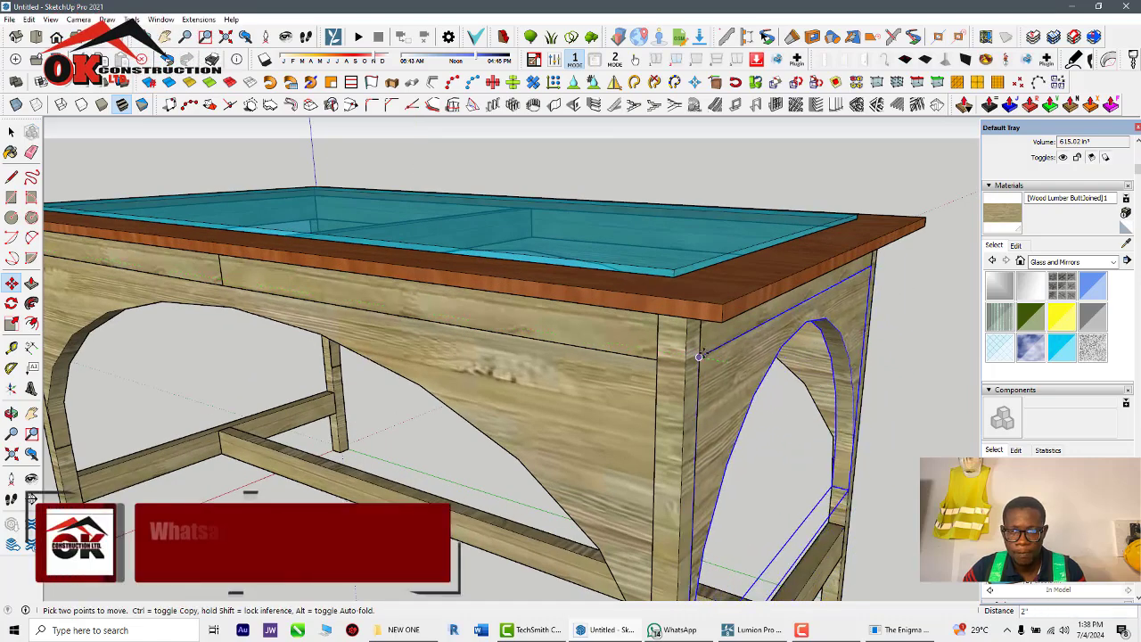
scroll(736, 426, down, 4)
scroll(736, 426, down, 3)
mouse_move(736, 426)
middle_down()
mouse_move(474, 472)
mouse_move(514, 477)
mouse_move(647, 442)
middle_up()
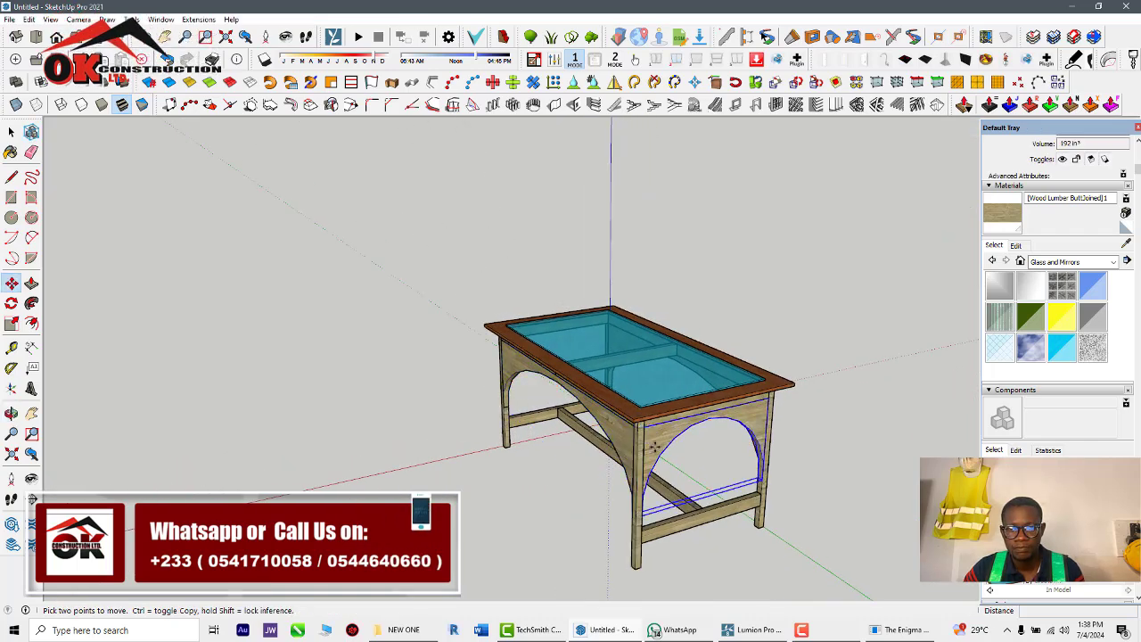
Copy the arched end panel back to the other end of the table and seat it between the legs beneath the apron
click(655, 447)
key(ctrl)
middle_drag(528, 419, 963, 437)
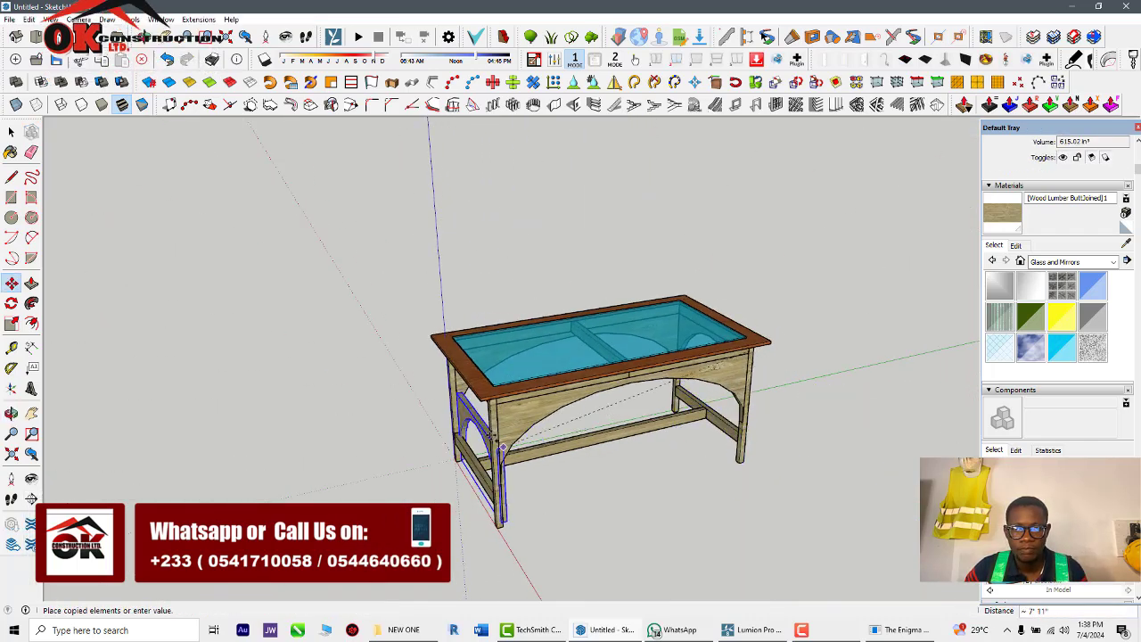
scroll(486, 423, up, 4)
middle_drag(525, 395, 662, 371)
scroll(667, 363, up, 3)
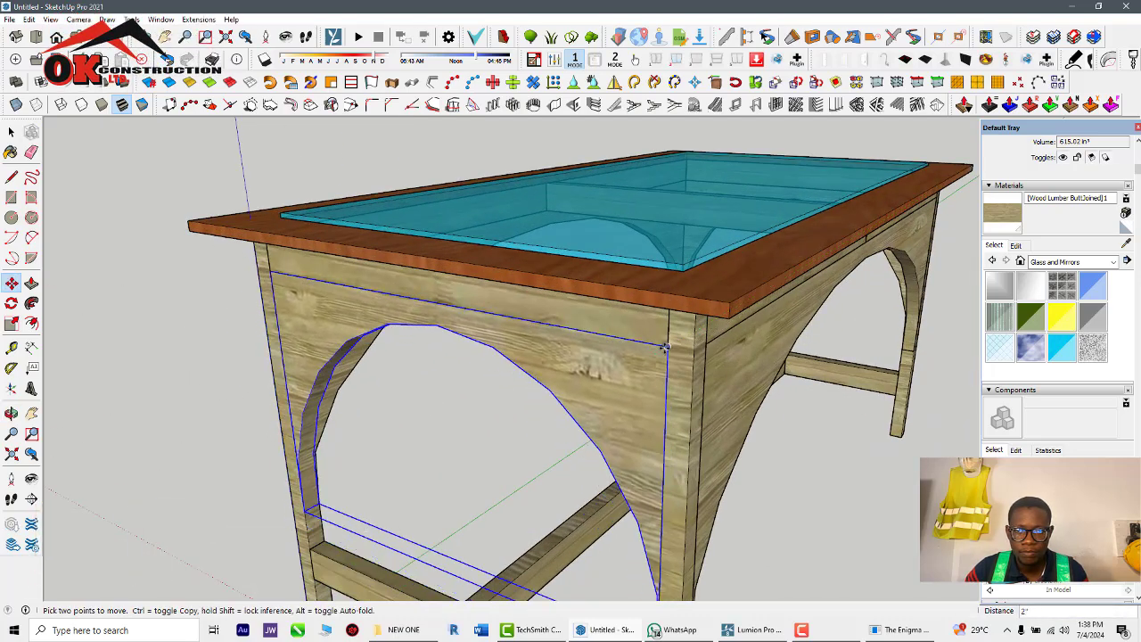
scroll(721, 415, down, 4)
key(space)
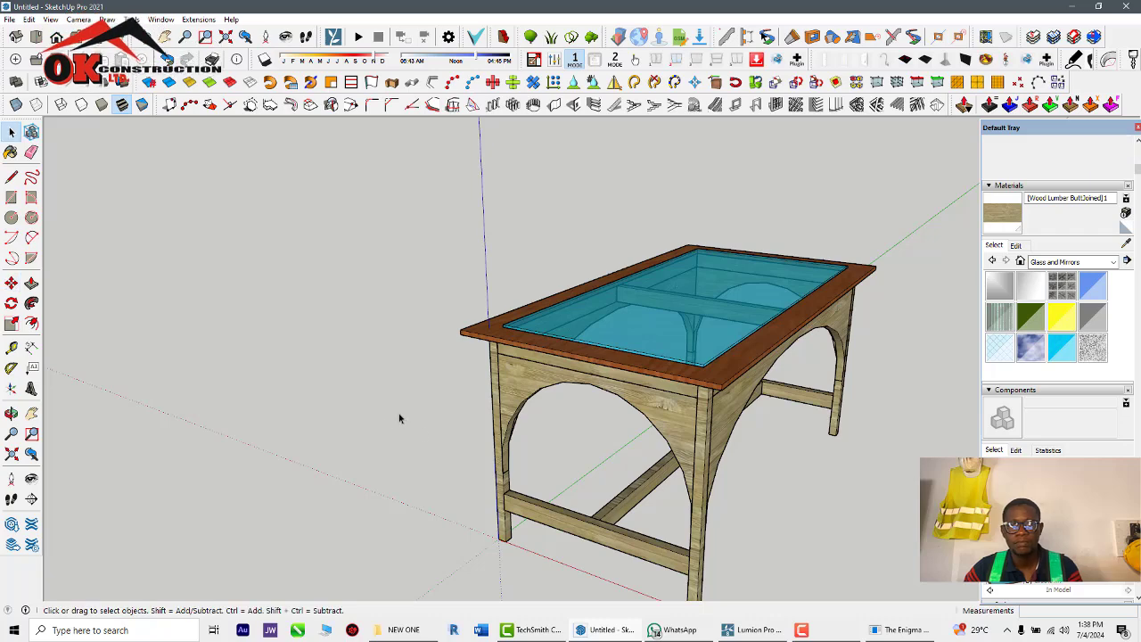
Open the arched panel on one long side for editing and select the curved underside of its arch
scroll(421, 476, down, 2)
middle_drag(421, 475, 388, 496)
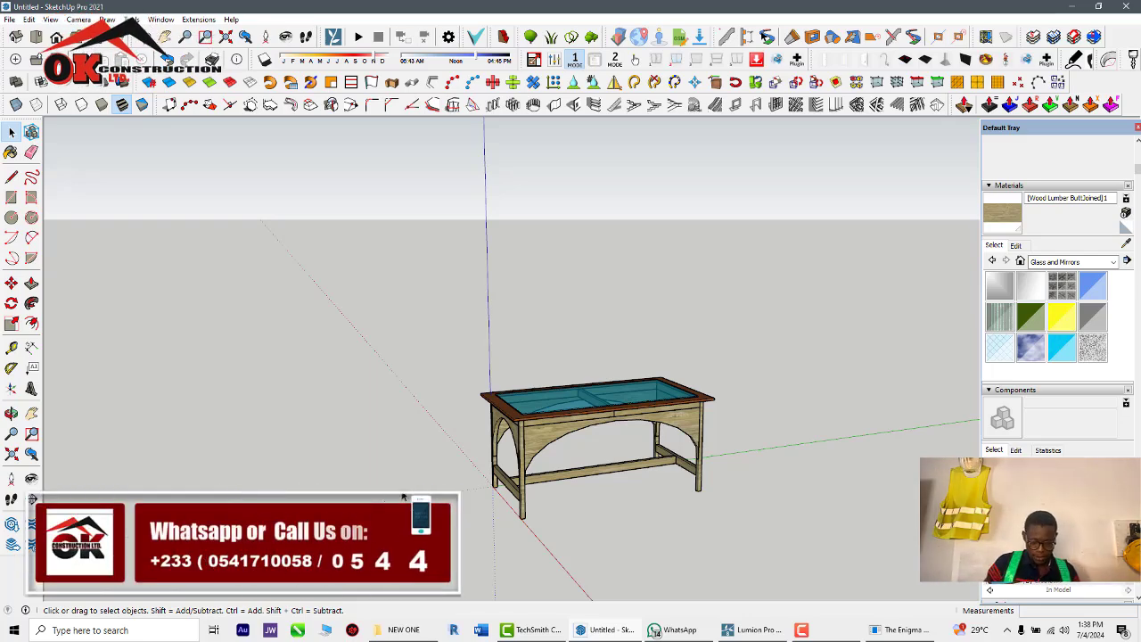
scroll(588, 466, up, 5)
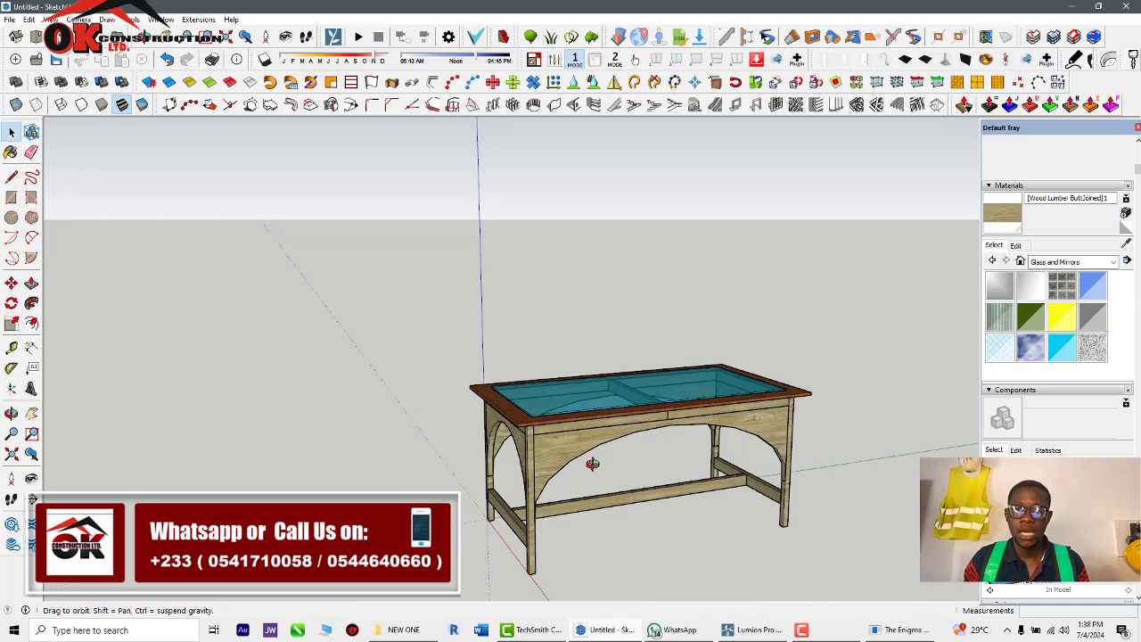
mouse_move(584, 467)
middle_down()
mouse_move(528, 477)
mouse_move(326, 433)
mouse_move(370, 437)
middle_up()
scroll(581, 472, up, 3)
scroll(343, 440, up, 2)
click(377, 428)
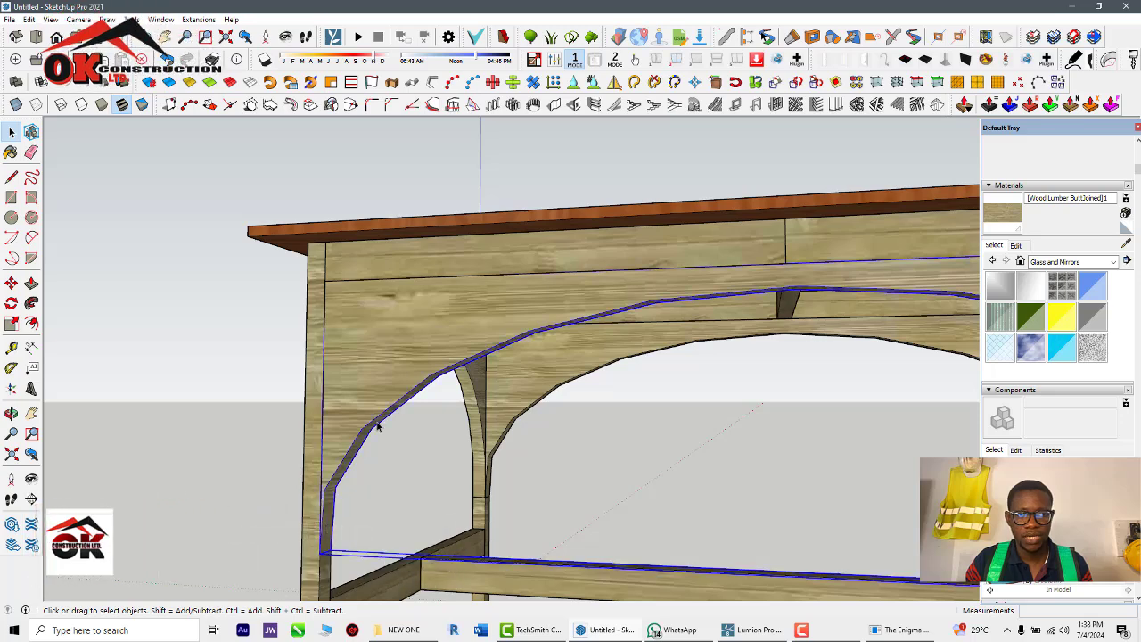
double_click(377, 428)
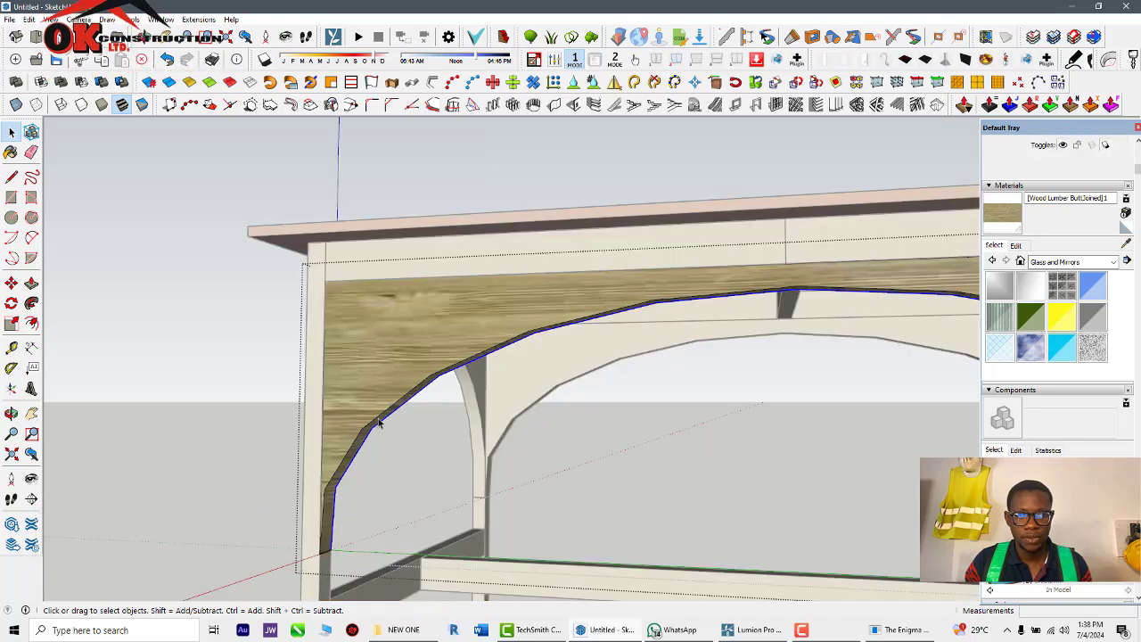
scroll(379, 424, up, 2)
double_click(378, 427)
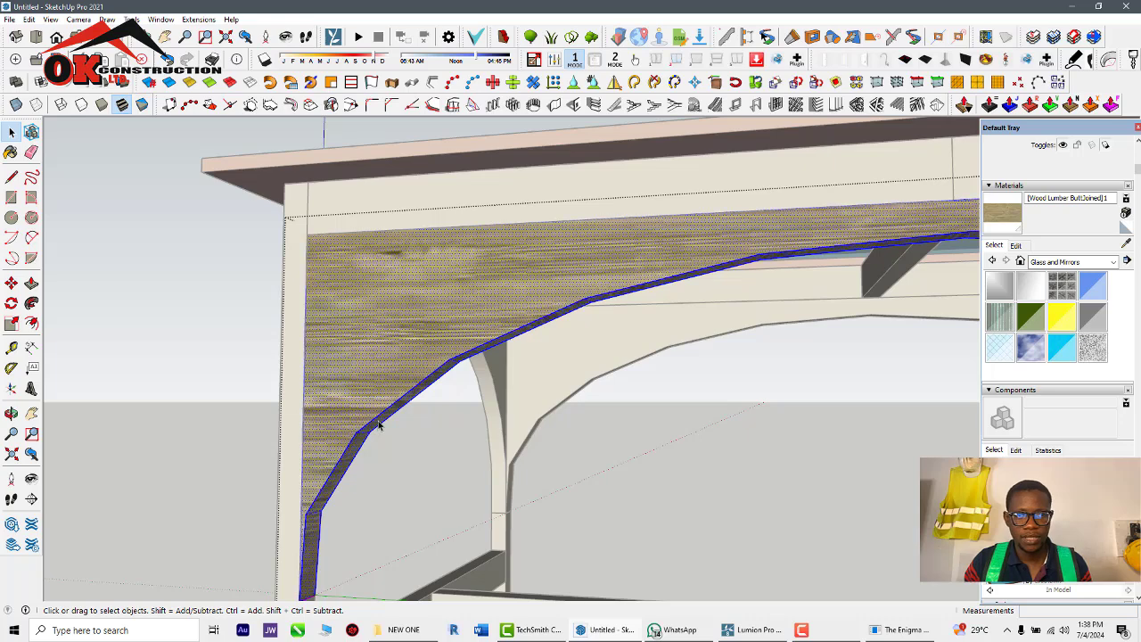
click(378, 425)
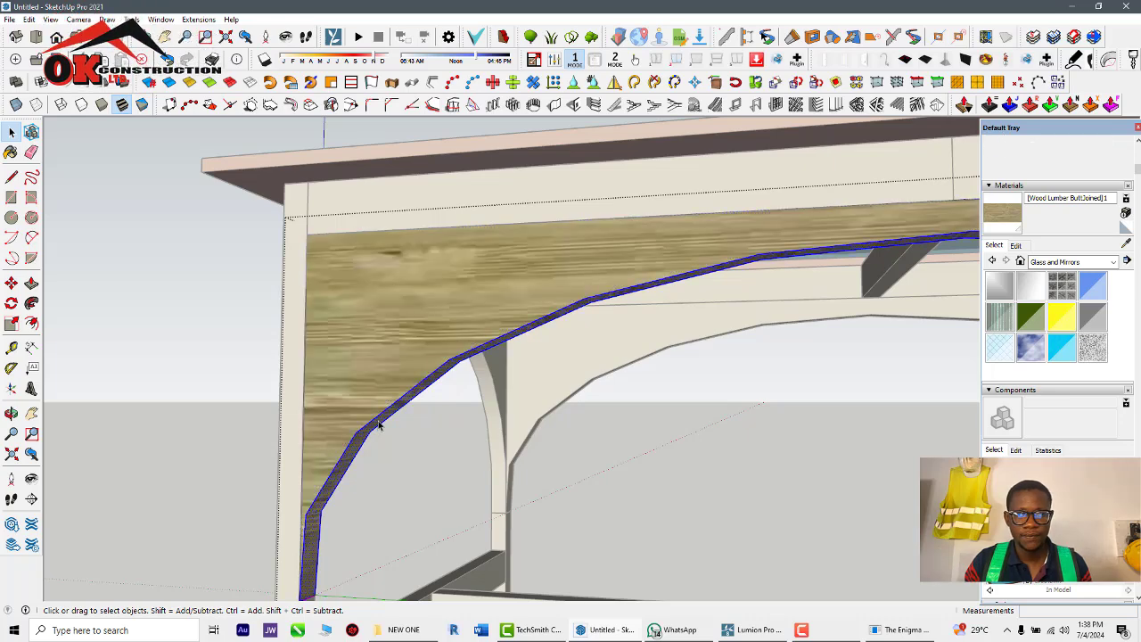
Soften the selected arch edges with a 180-degree angle between normals and leave the panel's group
scroll(609, 368, down, 3)
scroll(1078, 455, down, 15)
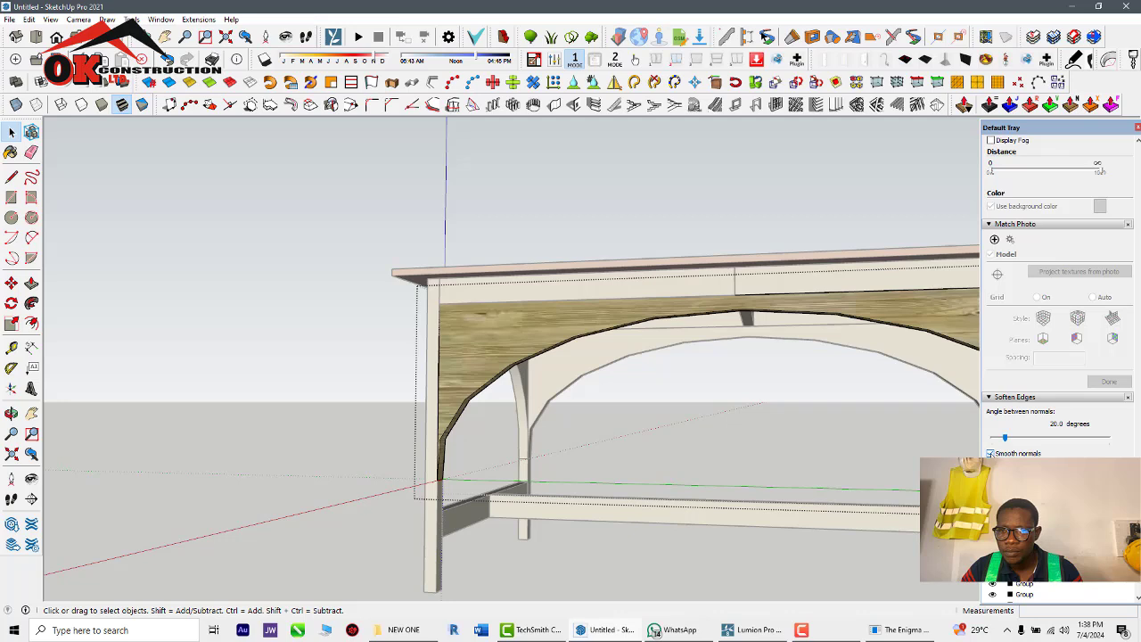
drag(1005, 441, 1115, 453)
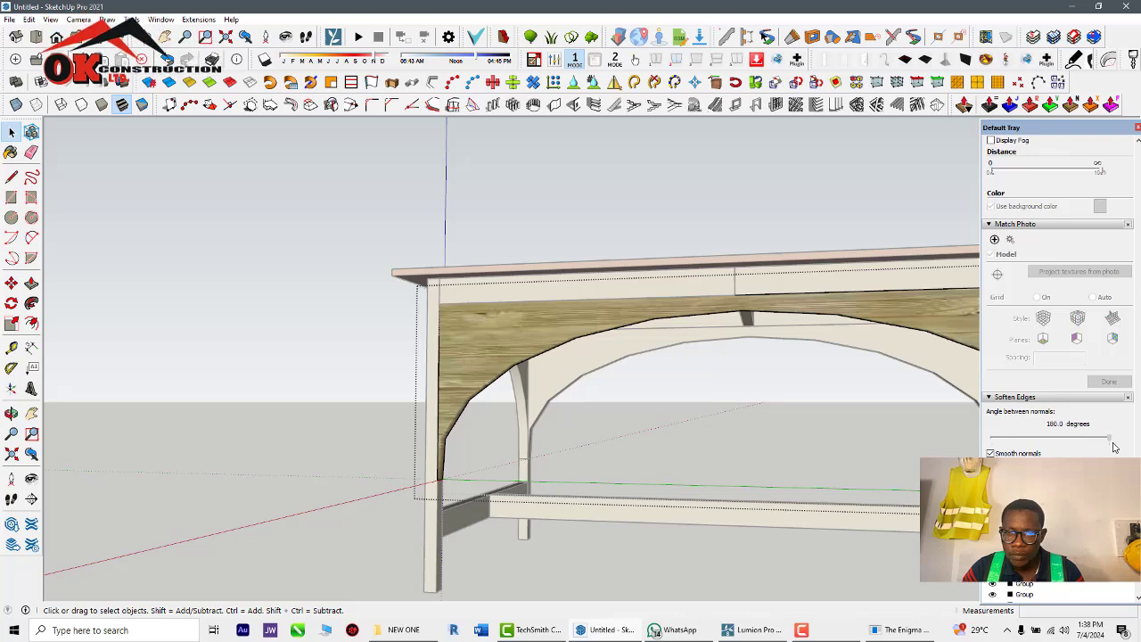
middle_drag(626, 429, 866, 497)
middle_drag(864, 496, 935, 499)
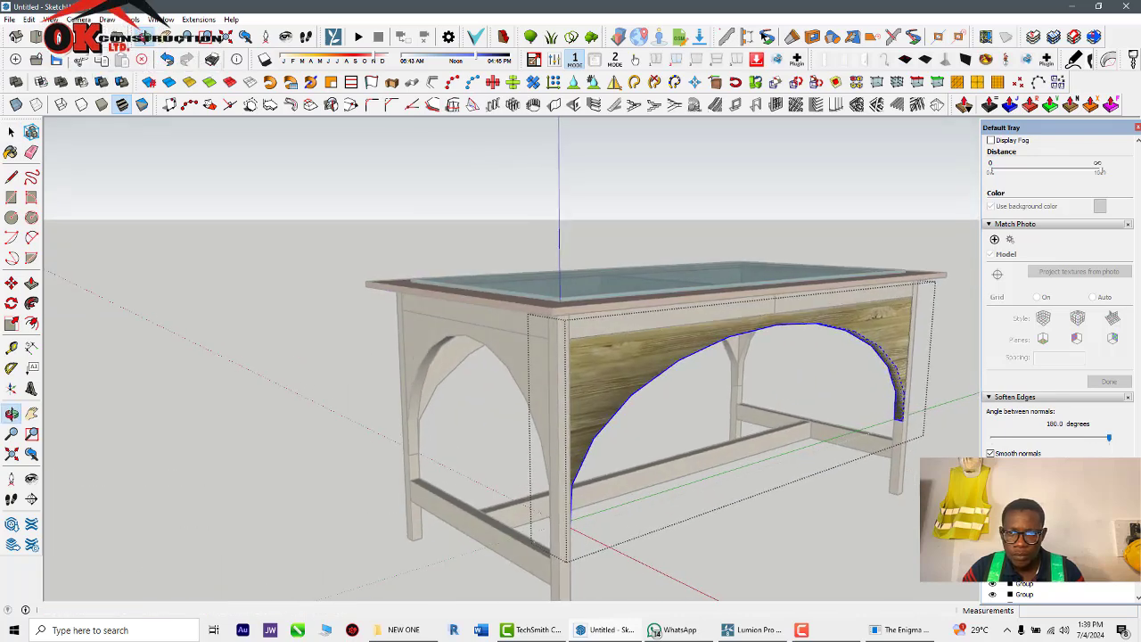
scroll(1098, 432, up, 1)
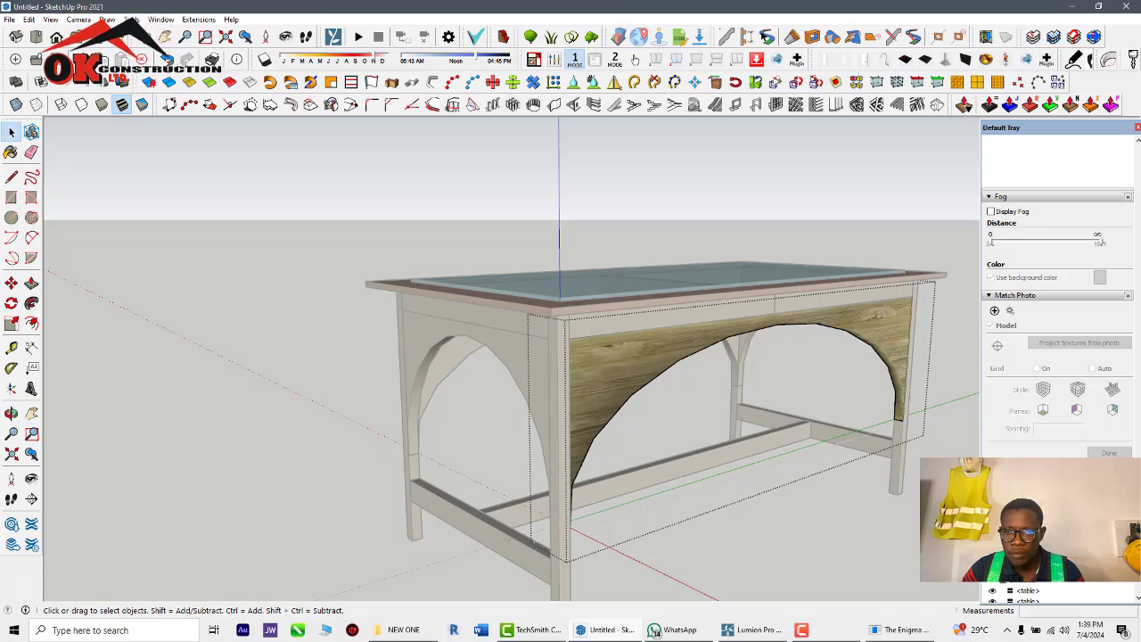
key(Escape)
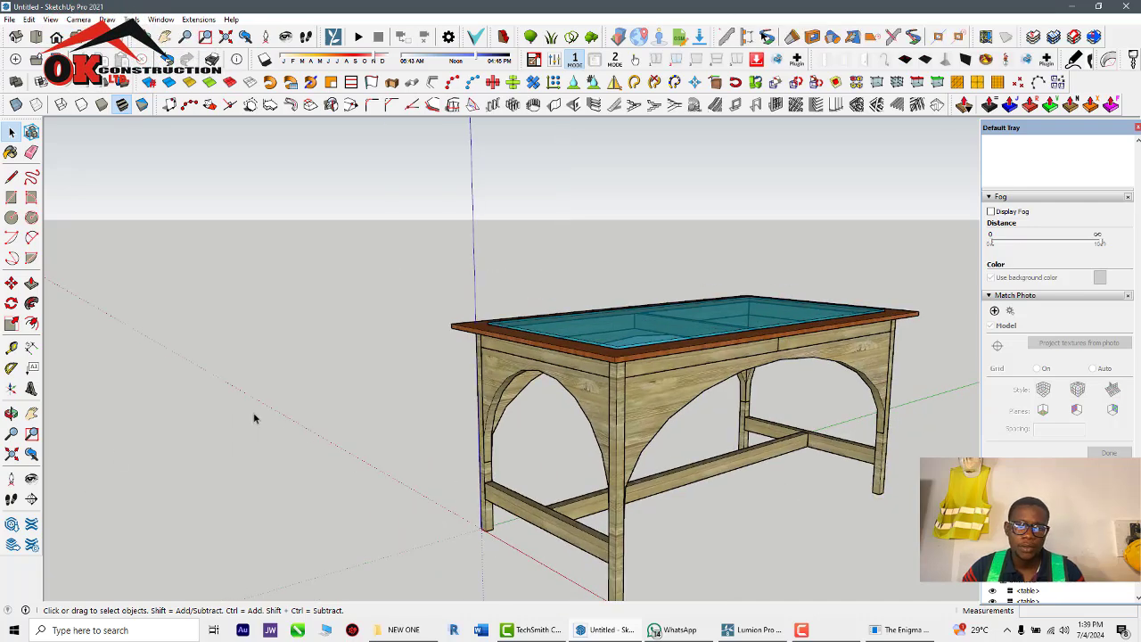
Review the whole table from several angles, including the glass top, arched panels and lower rails
scroll(402, 448, down, 5)
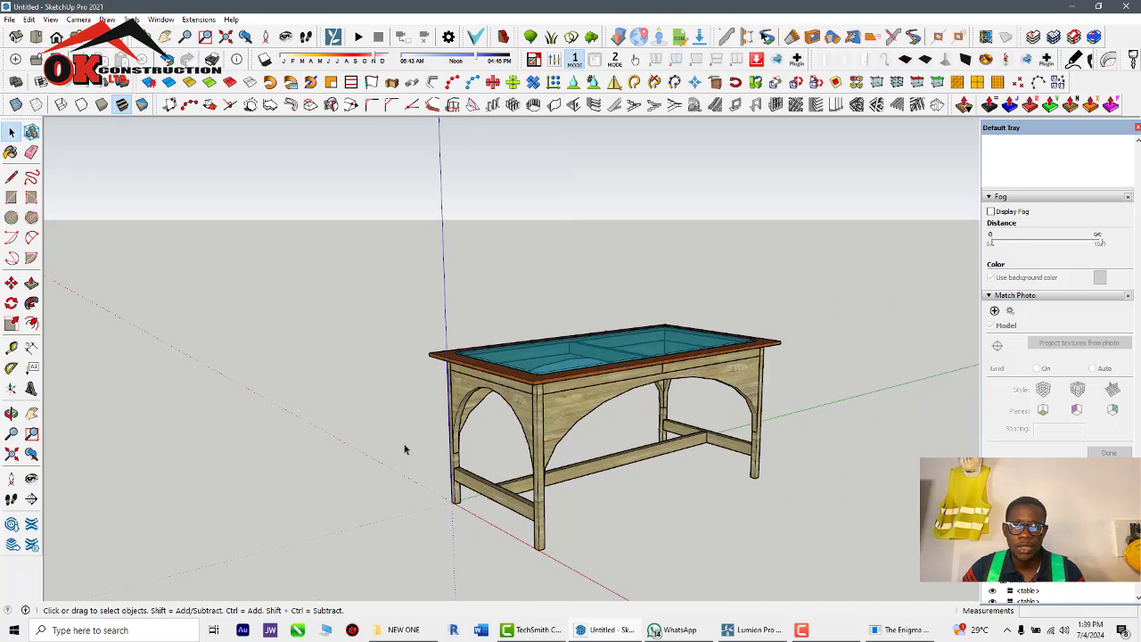
mouse_move(402, 449)
middle_down()
mouse_move(793, 467)
mouse_move(775, 406)
mouse_move(208, 497)
middle_up()
scroll(775, 405, up, 5)
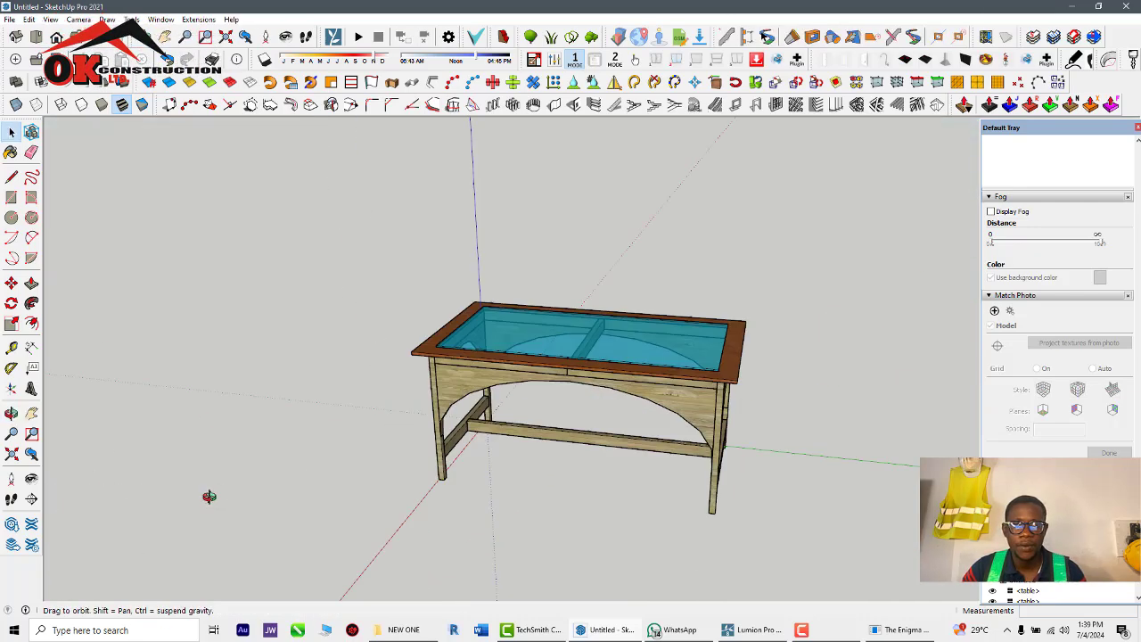
scroll(209, 490, up, 3)
mouse_move(657, 418)
middle_down()
mouse_move(513, 434)
mouse_move(821, 396)
mouse_move(812, 361)
middle_up()
scroll(512, 434, down, 4)
scroll(513, 433, down, 3)
scroll(538, 396, up, 3)
mouse_move(538, 396)
middle_down()
mouse_move(759, 513)
mouse_move(336, 431)
mouse_move(422, 467)
middle_up()
scroll(308, 444, down, 2)
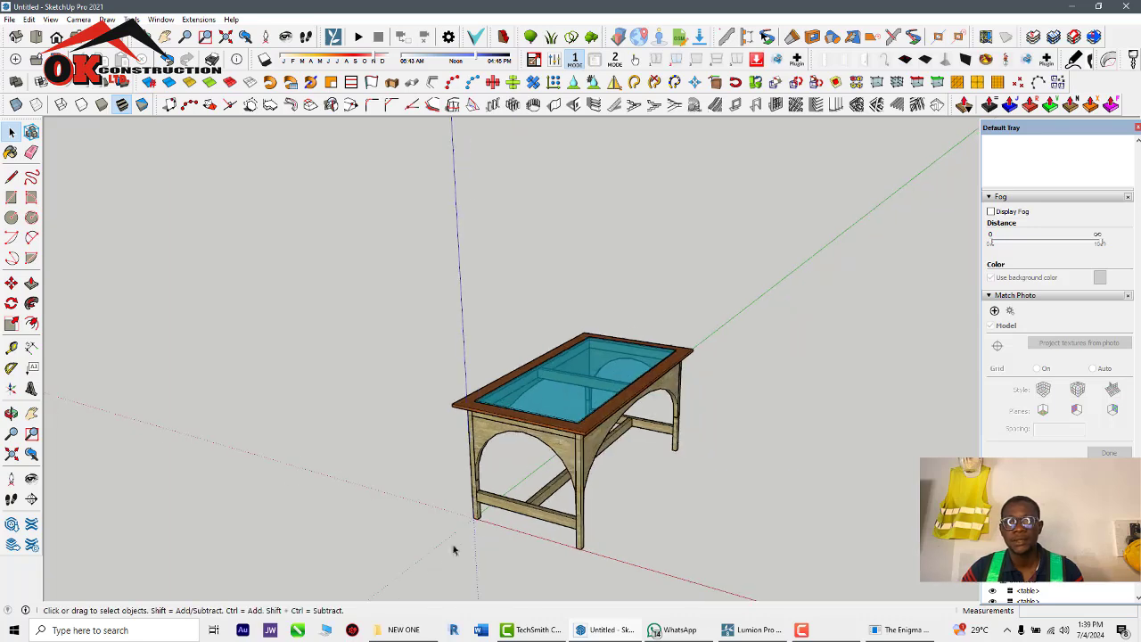
Examine the finished table from raised corner views, checking the wooden top frame and the tinted glass
middle_drag(518, 550, 461, 566)
scroll(422, 450, up, 2)
mouse_move(526, 413)
middle_down()
mouse_move(499, 473)
mouse_move(678, 509)
middle_up()
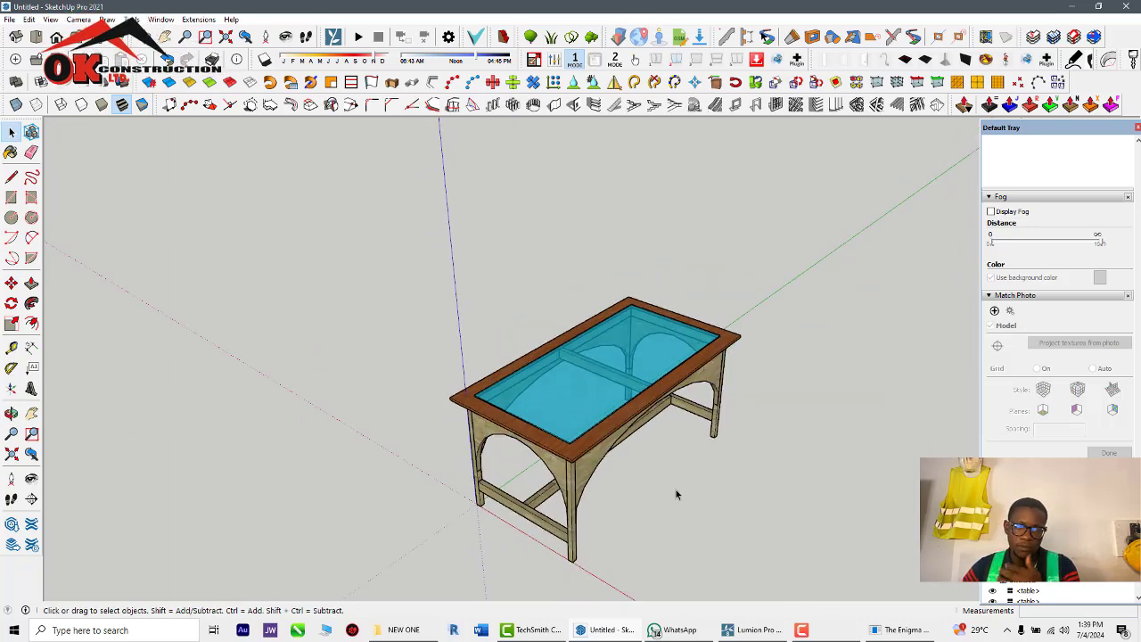
scroll(460, 346, down, 2)
middle_drag(512, 450, 544, 465)
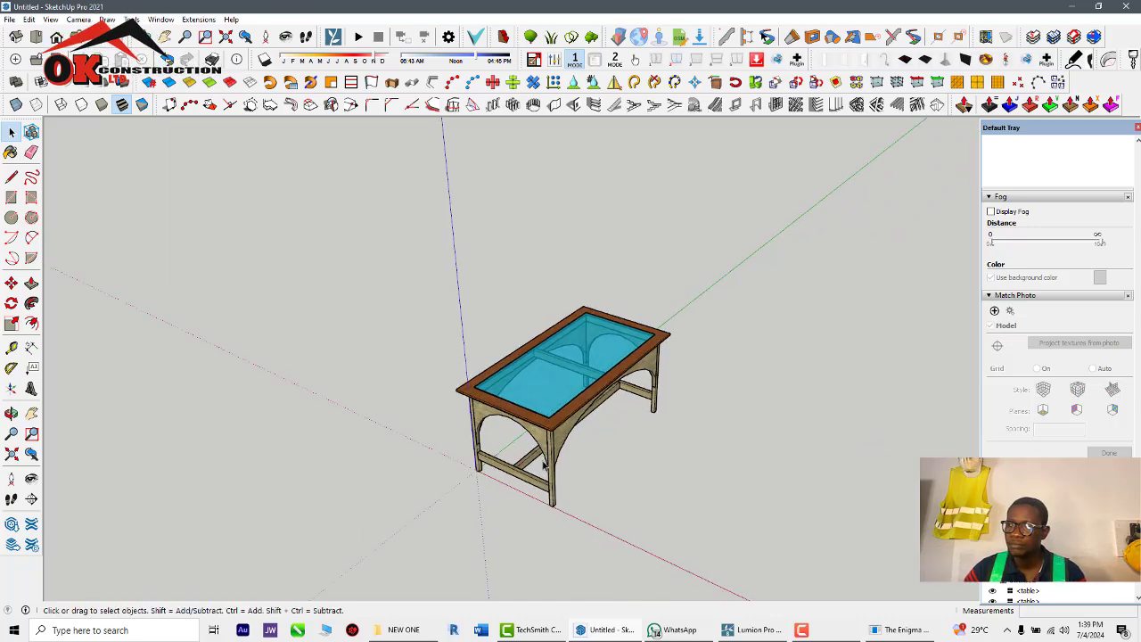
scroll(546, 464, down, 1)
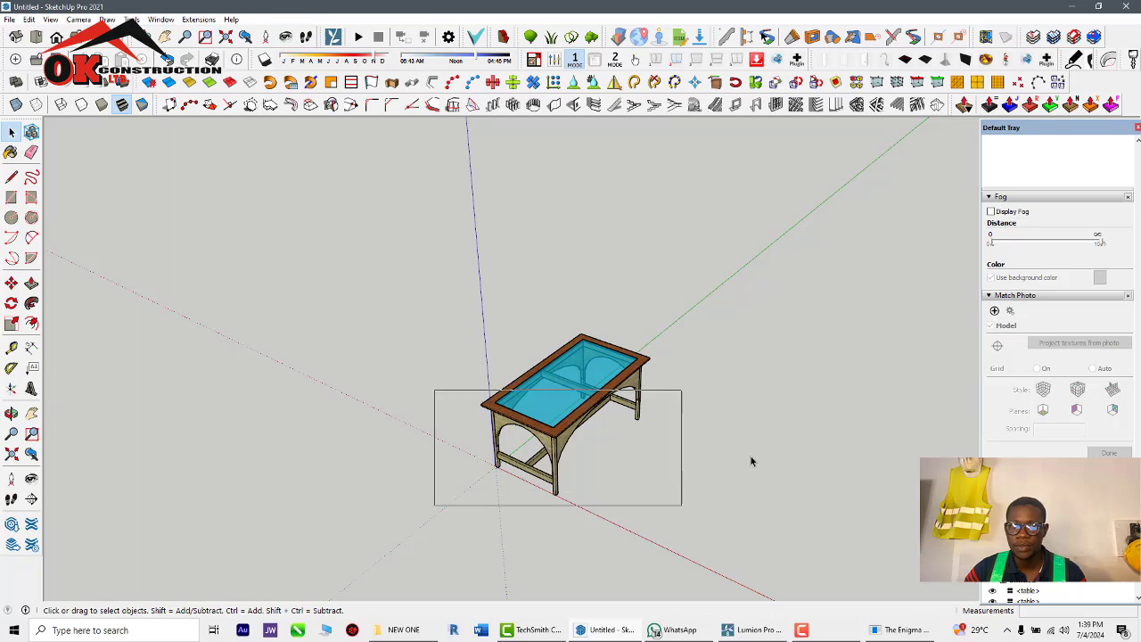
mouse_move(720, 362)
middle_down()
mouse_move(647, 454)
mouse_move(648, 434)
middle_up()
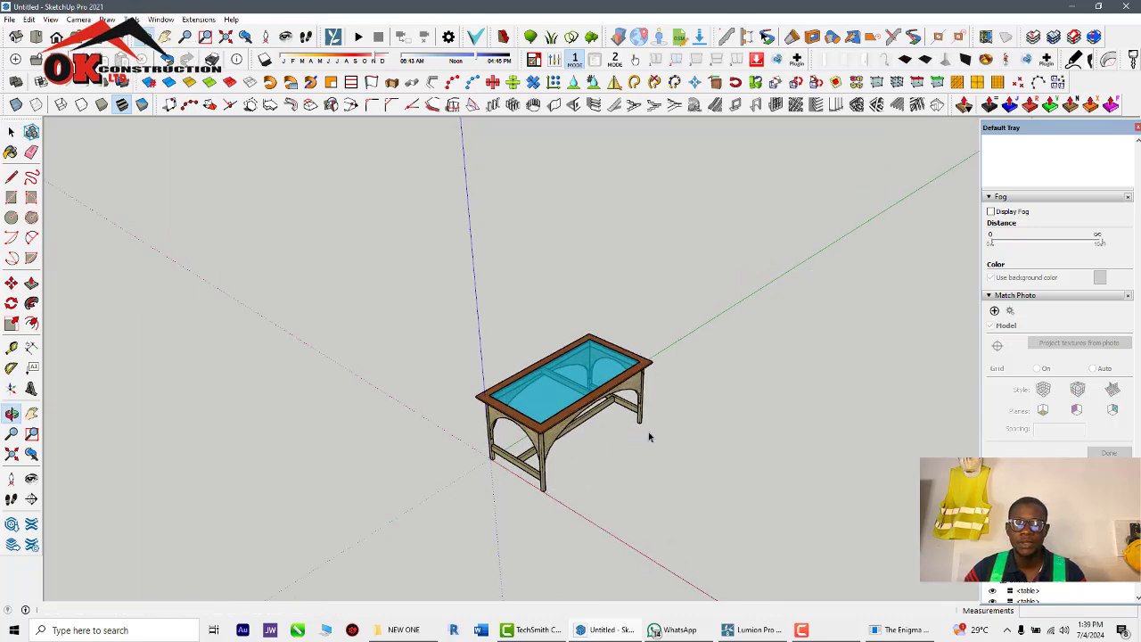
scroll(660, 446, up, 2)
scroll(706, 428, down, 3)
middle_drag(676, 491, 565, 456)
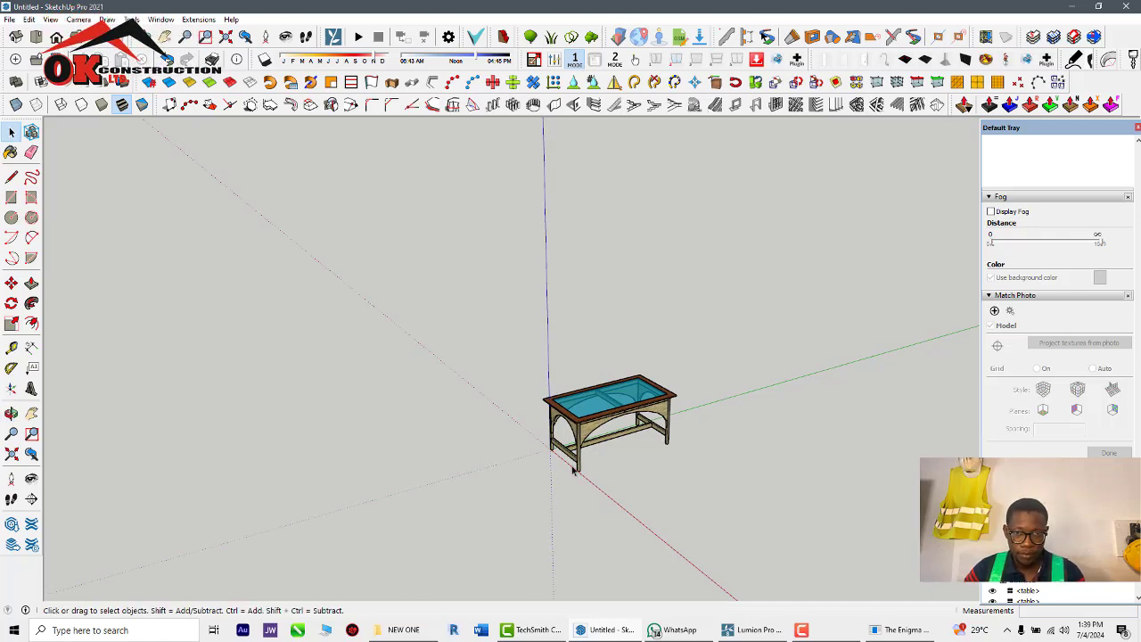
Inspect the arched side and end panels, legs and lower rails from a closer, near eye-level corner view
scroll(575, 464, up, 2)
mouse_move(576, 458)
middle_down()
mouse_move(708, 543)
mouse_move(509, 308)
middle_up()
scroll(544, 343, up, 3)
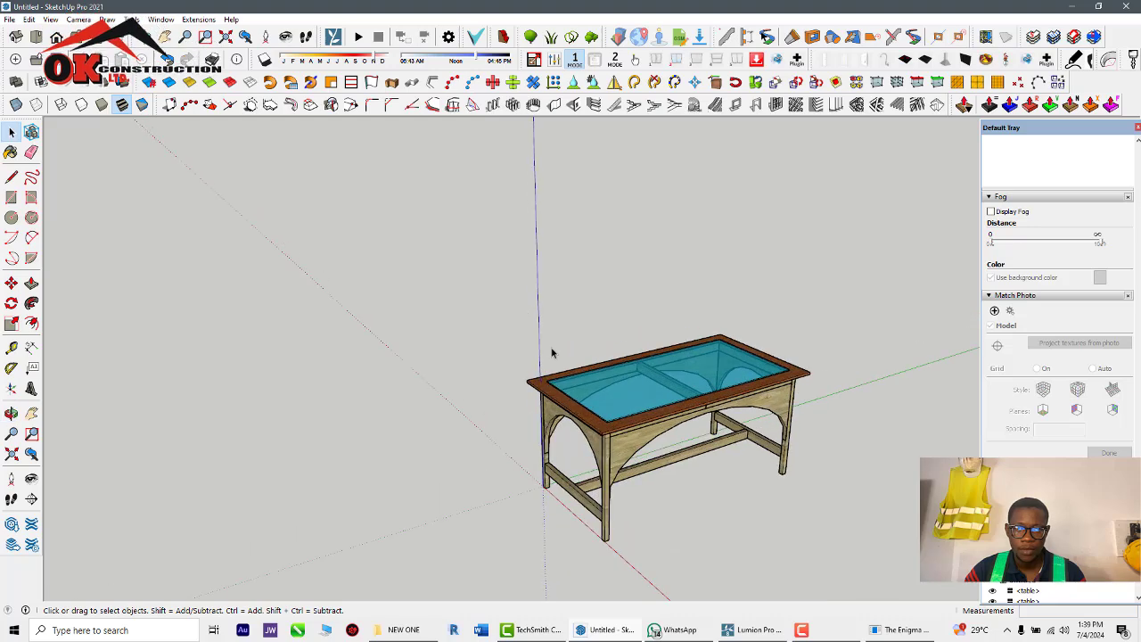
middle_drag(551, 353, 507, 293)
scroll(472, 304, up, 2)
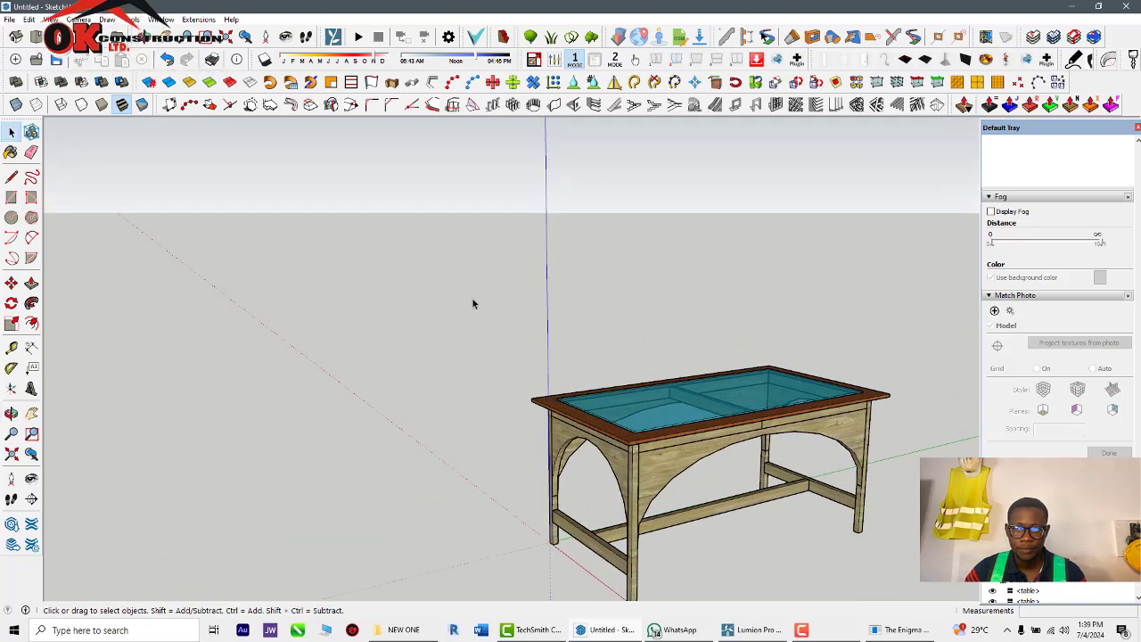
scroll(472, 304, down, 2)
scroll(513, 411, up, 1)
middle_drag(511, 398, 523, 405)
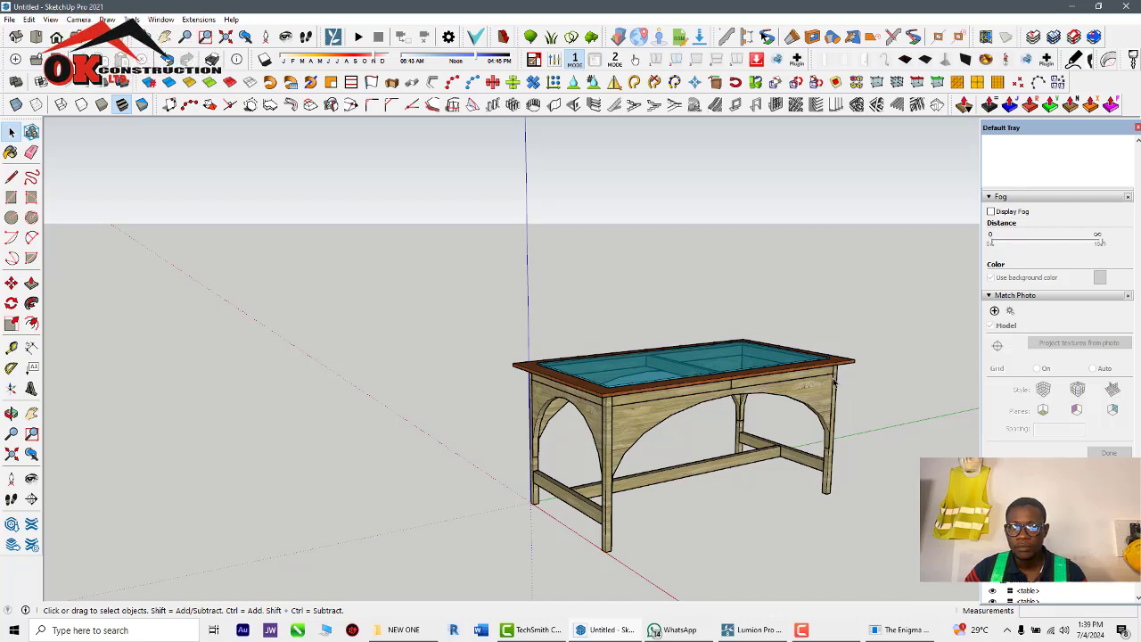
scroll(871, 376, up, 2)
scroll(870, 390, down, 1)
scroll(870, 533, up, 2)
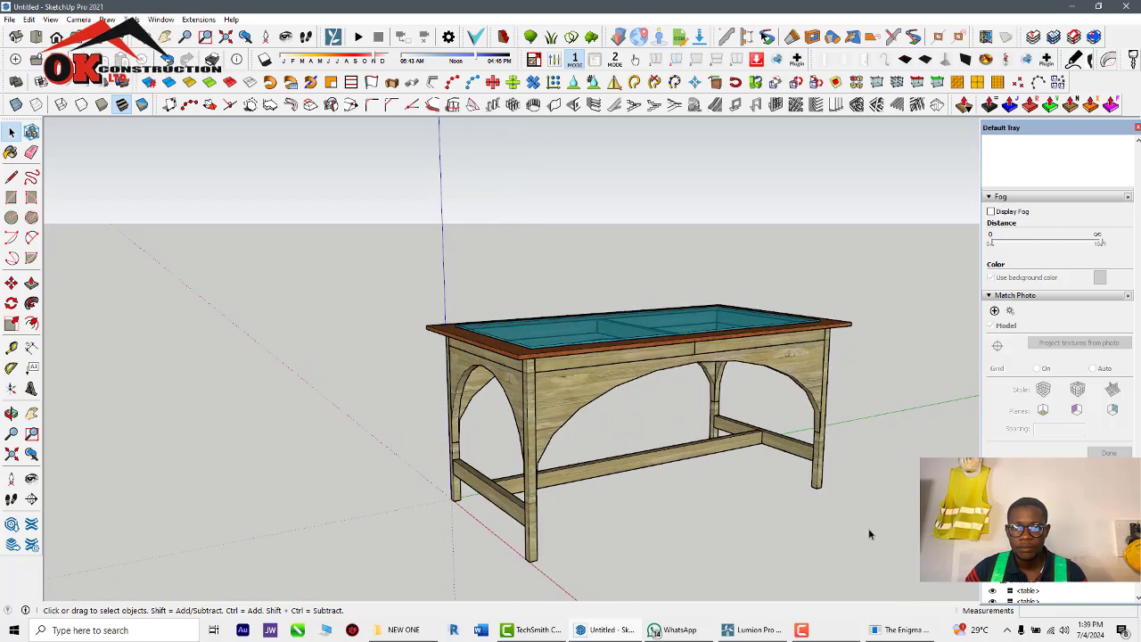
scroll(881, 517, down, 3)
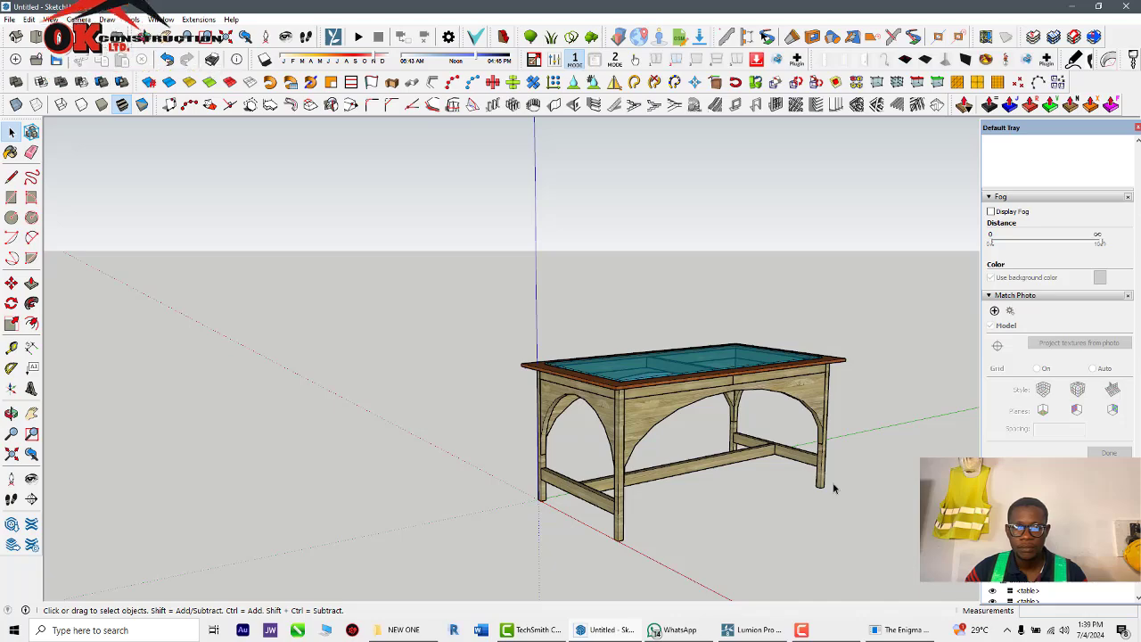